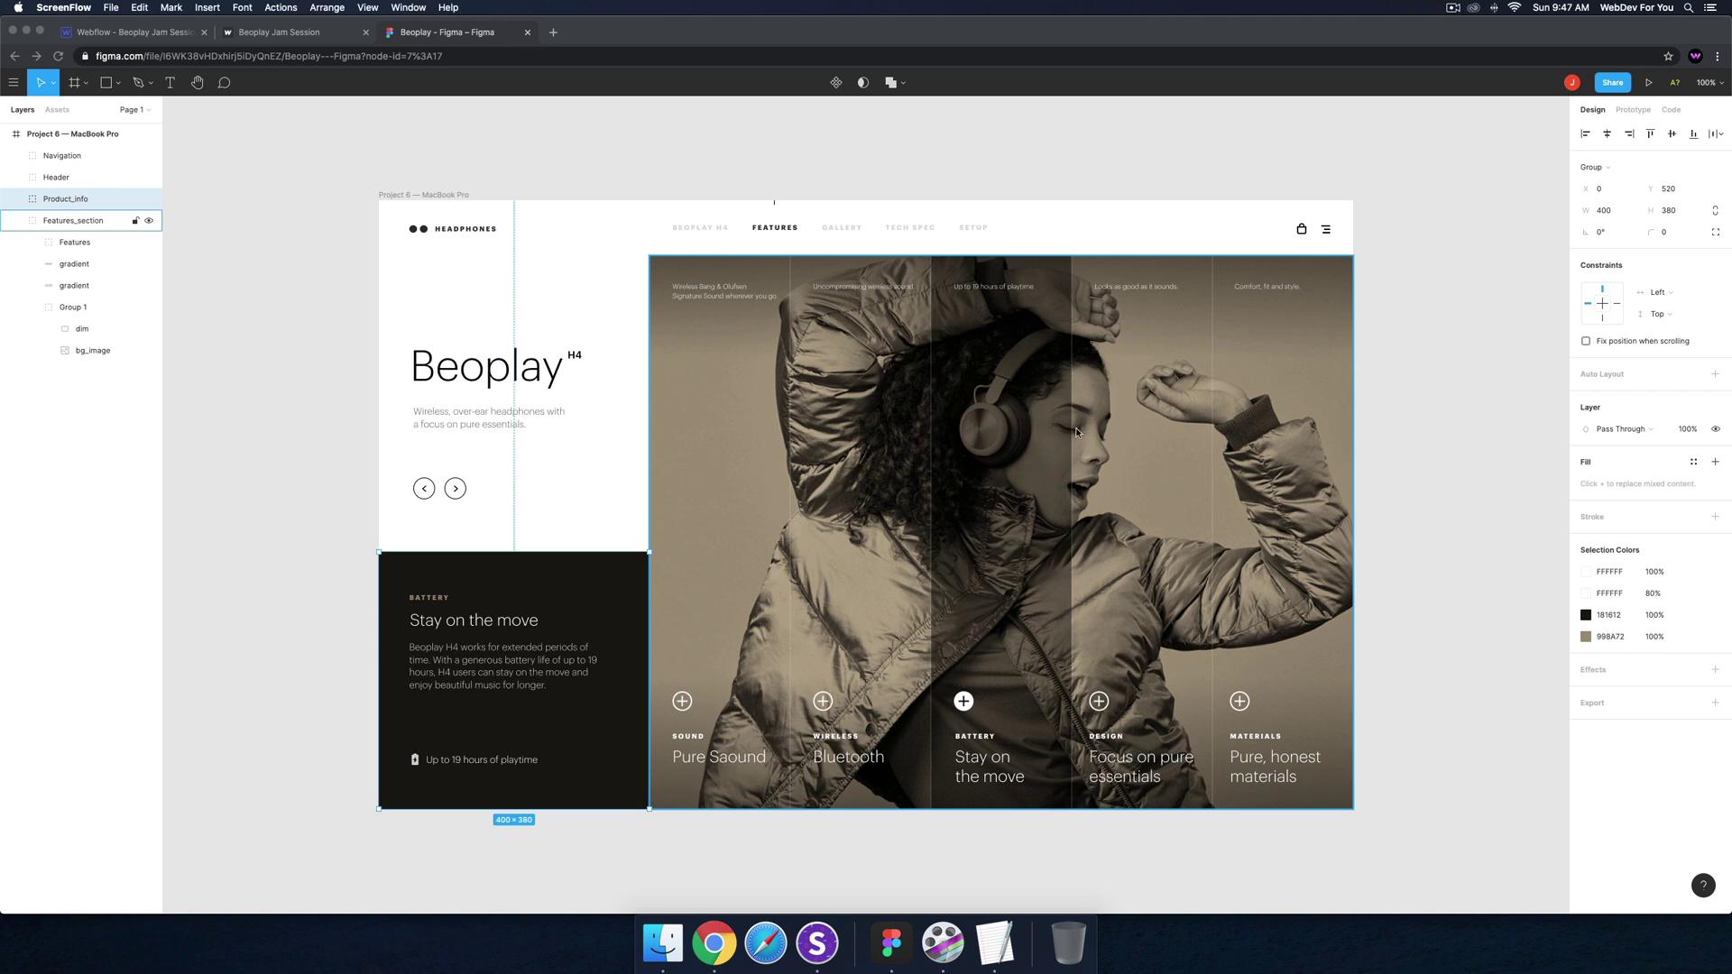
Switch to the published Beoplay Jam Session site and test the slider by advancing its slides repeatedly
click(745, 503)
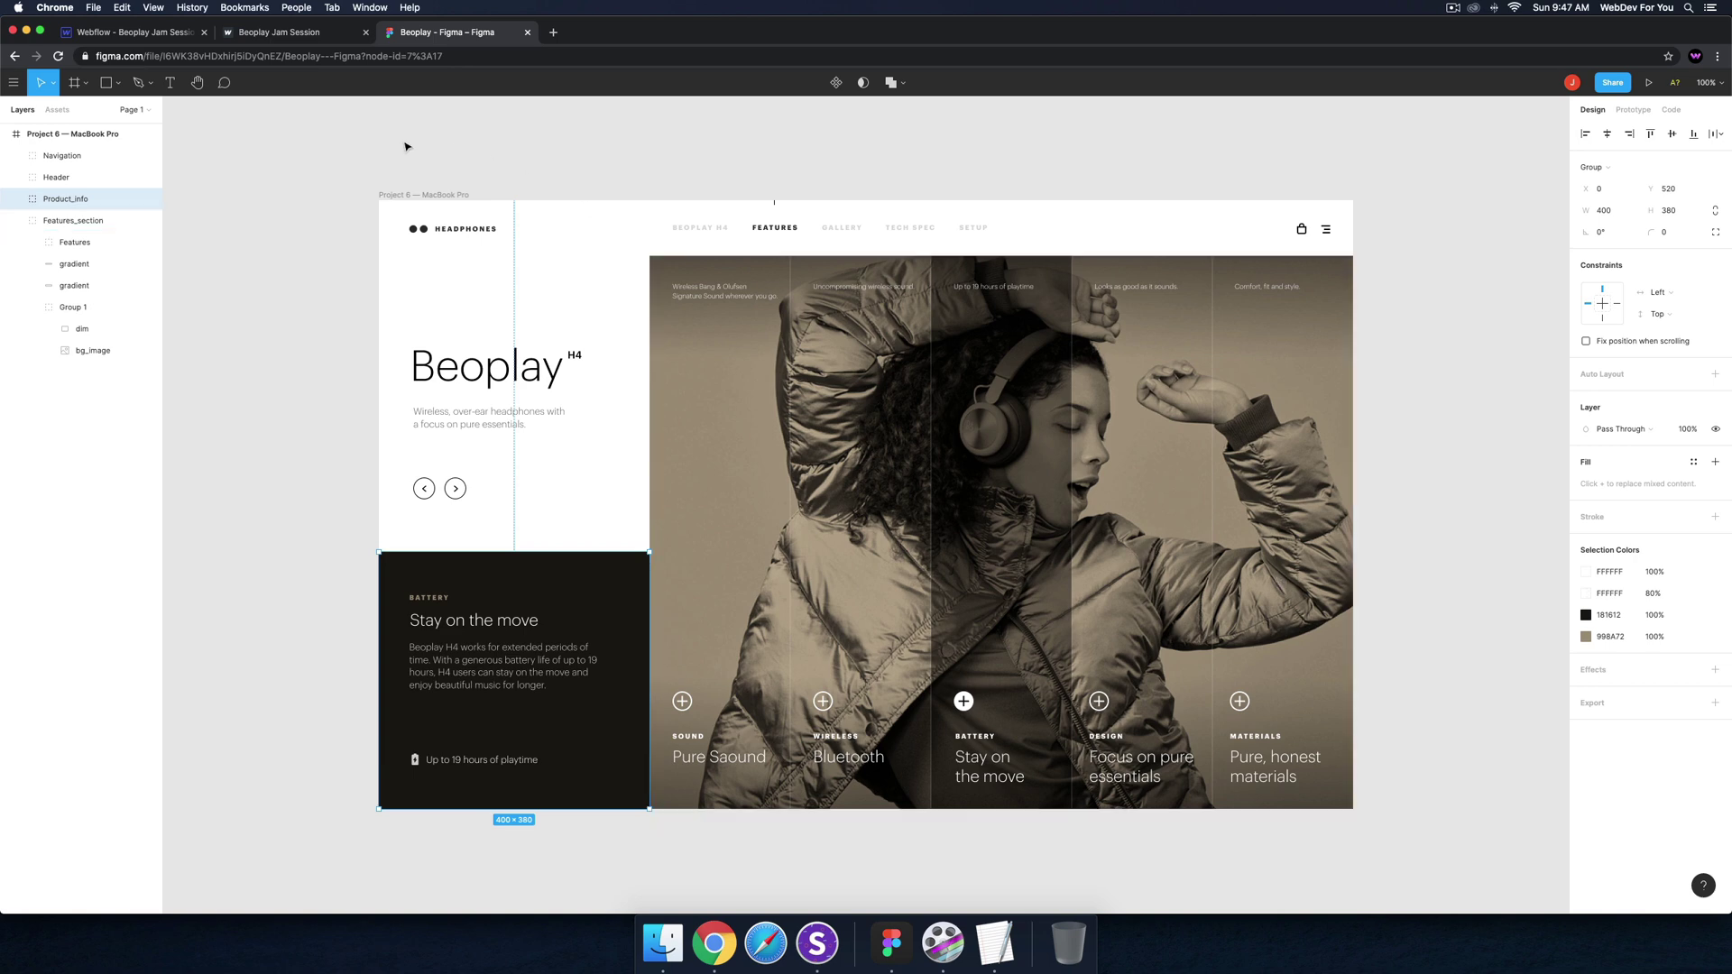
click(245, 34)
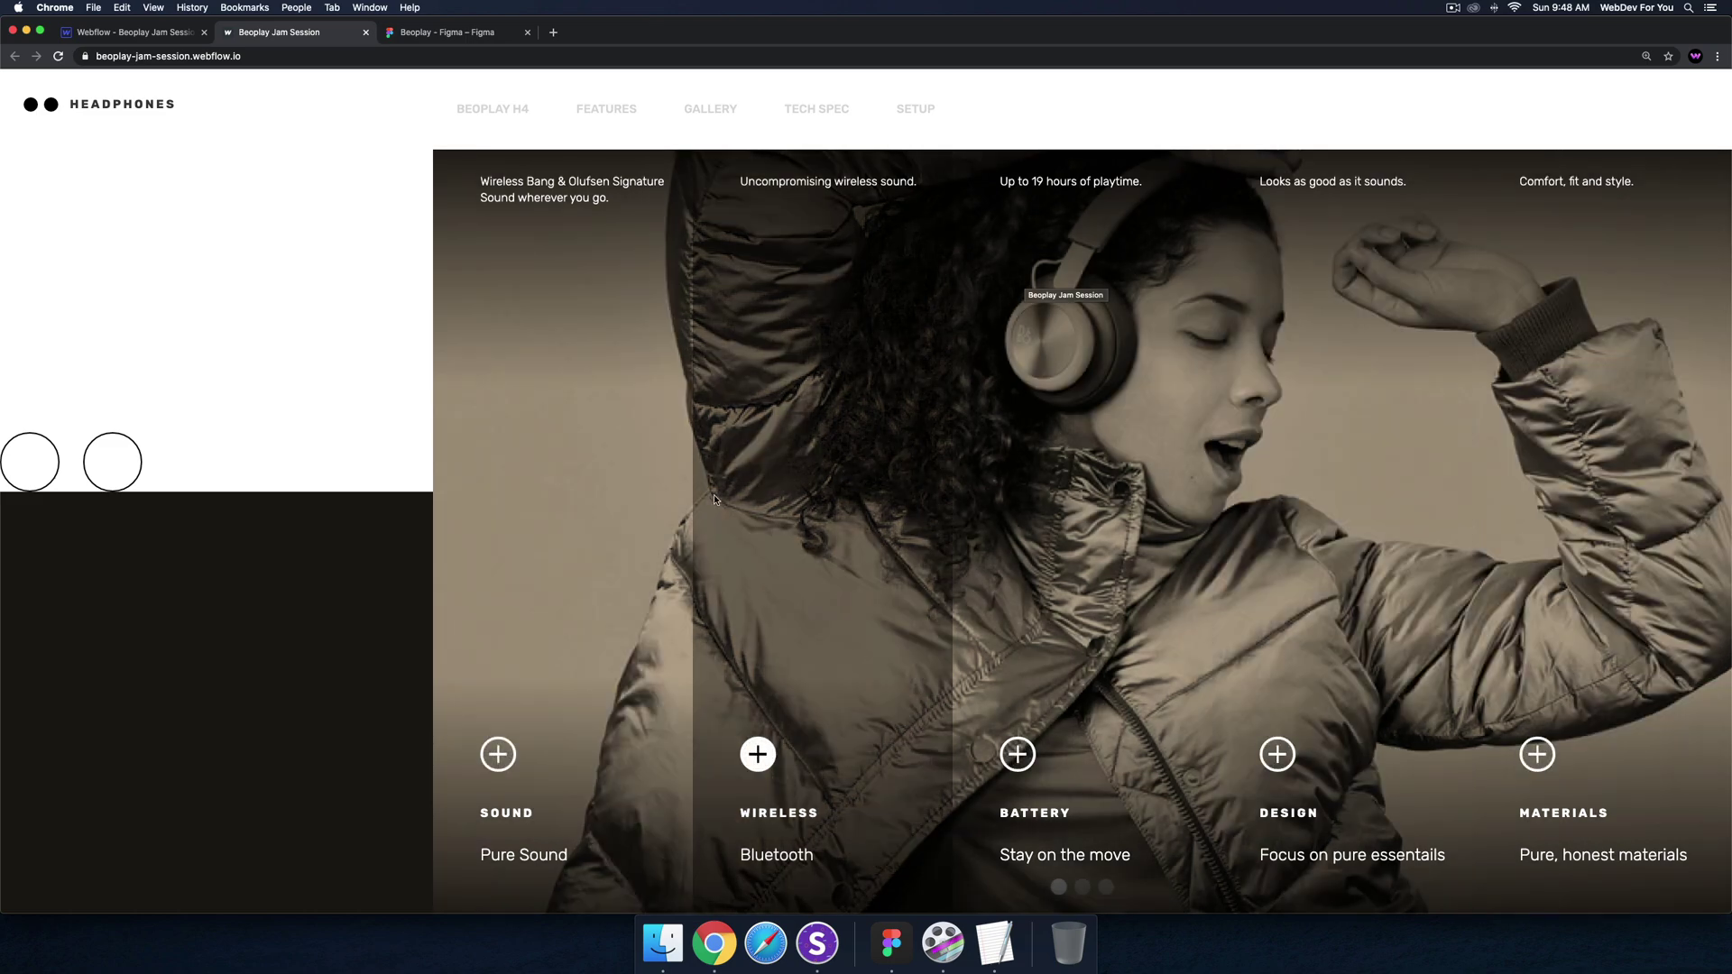
click(122, 468)
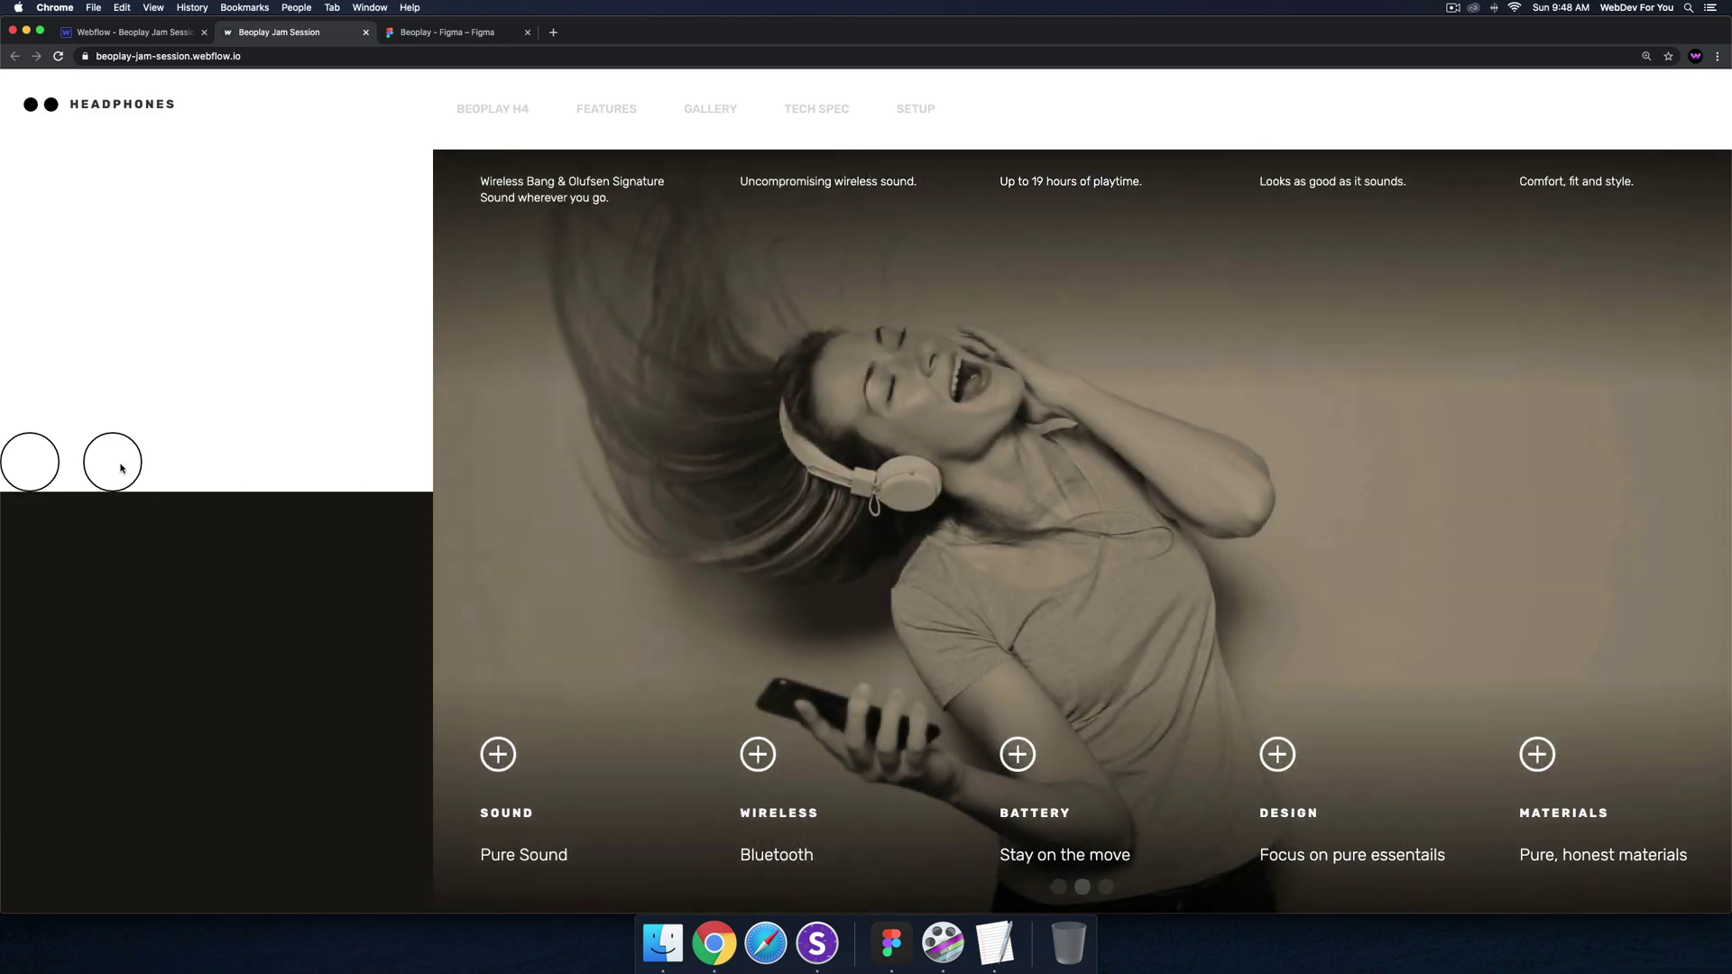
click(122, 468)
click(122, 467)
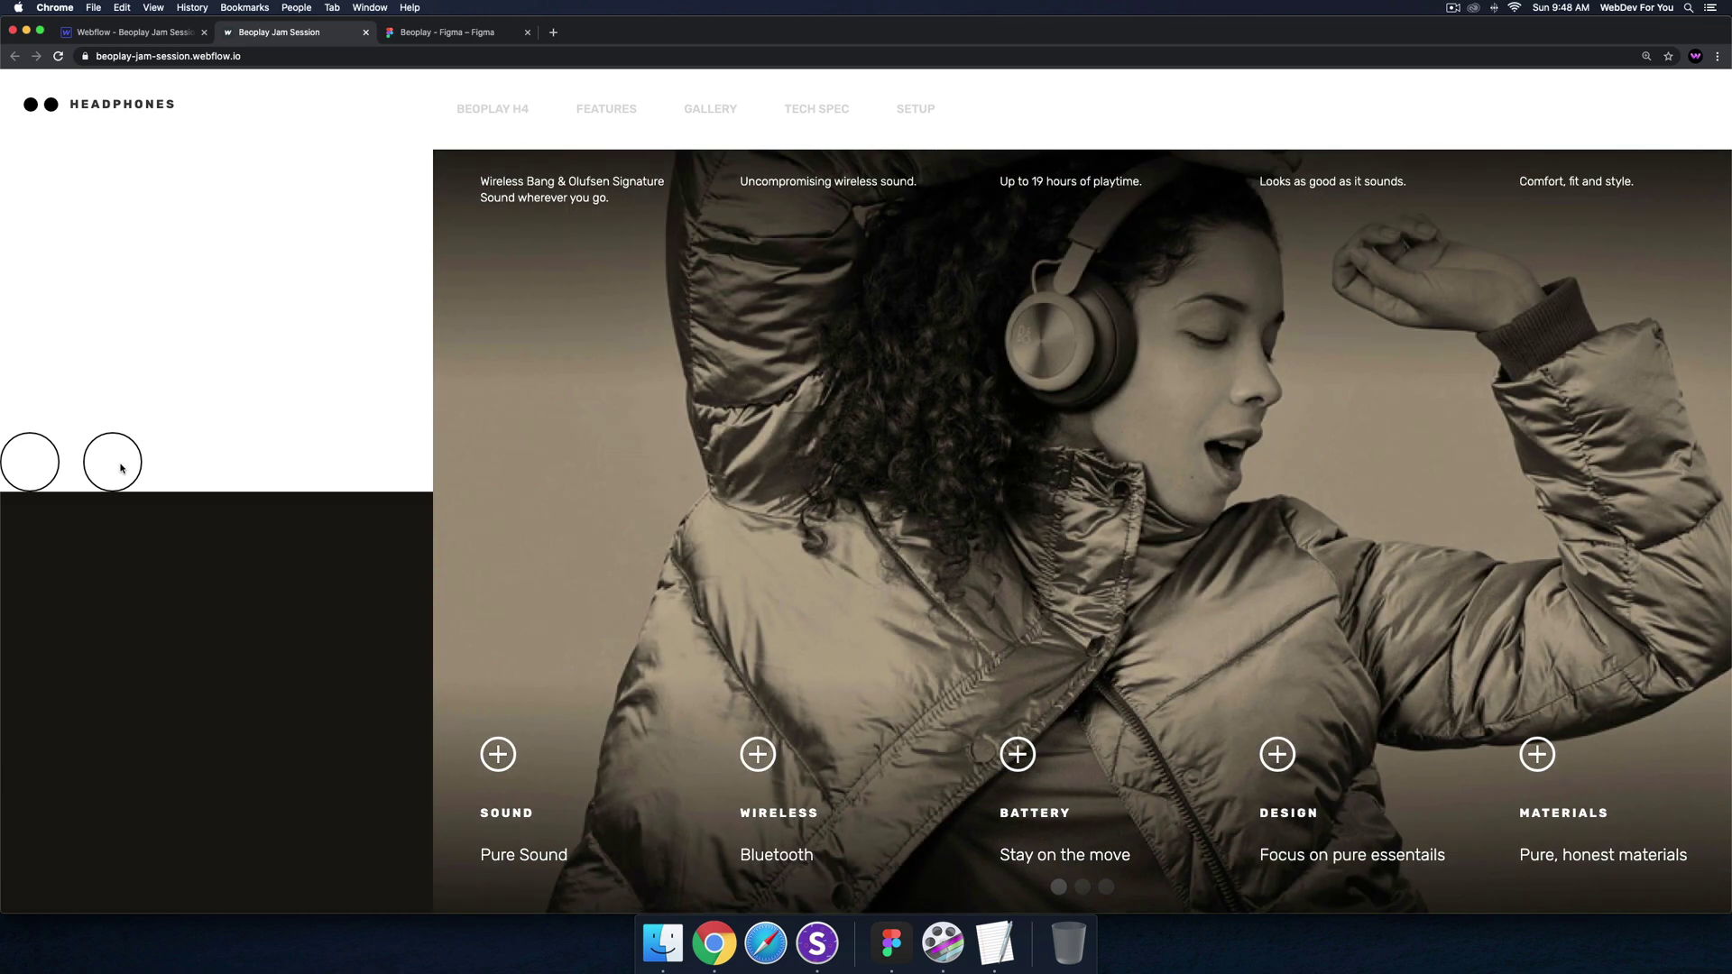
click(121, 467)
click(122, 467)
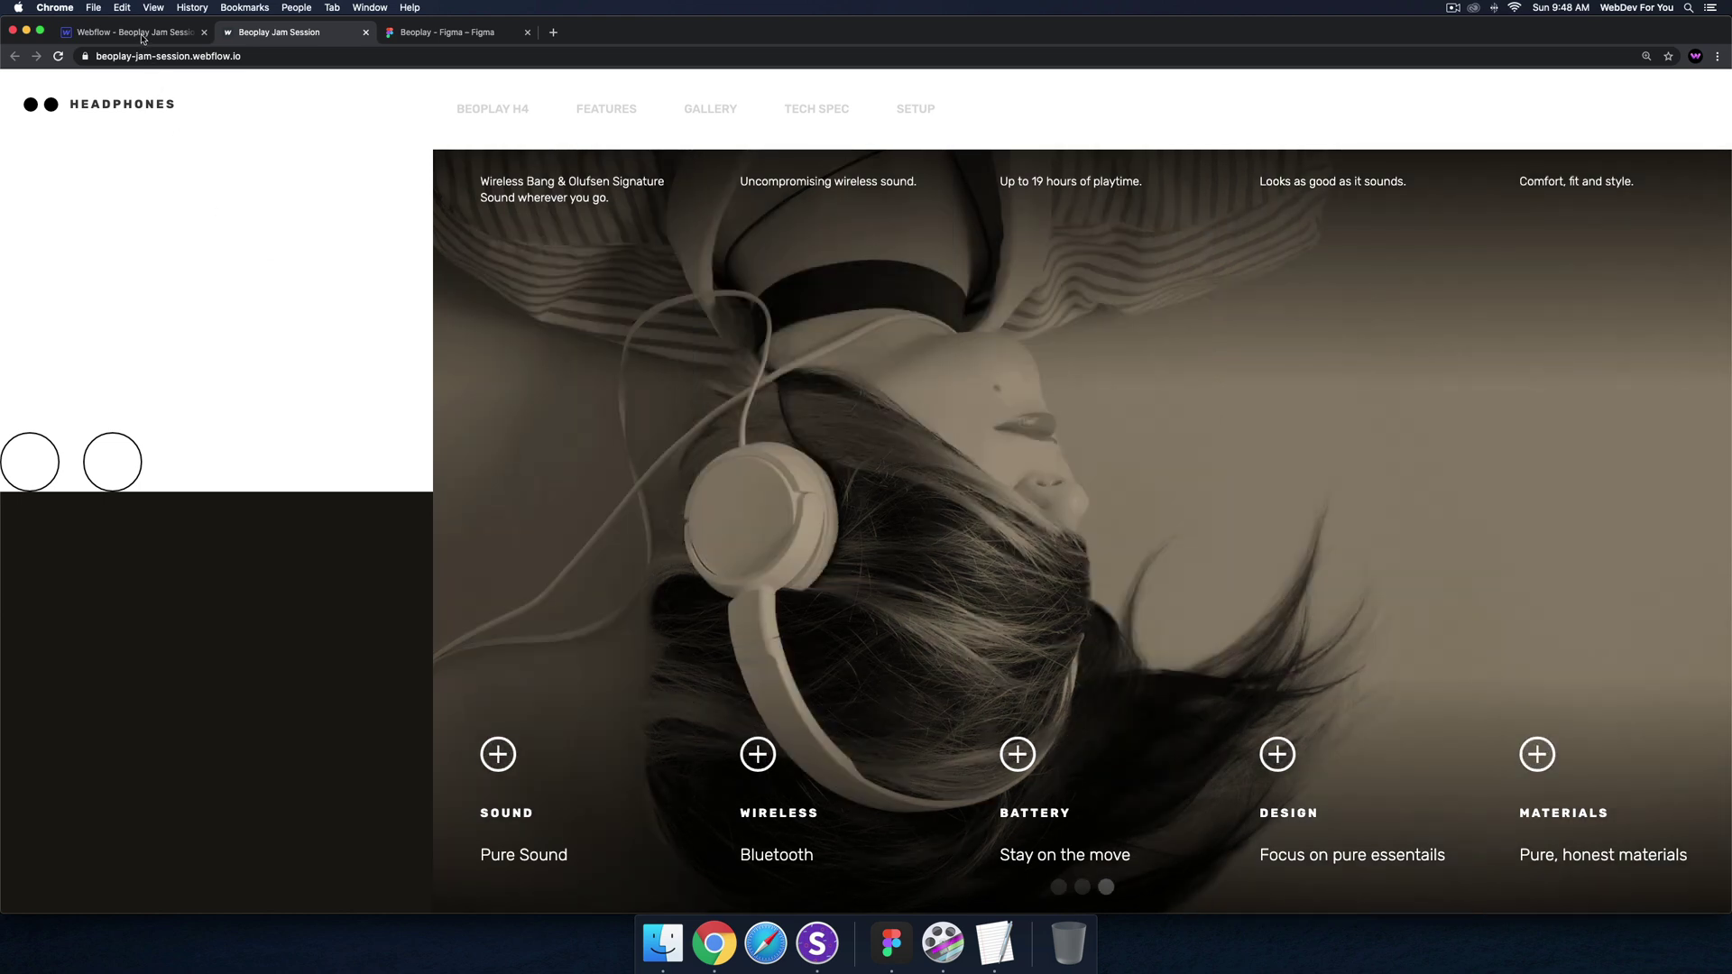
Open the published site from Webflow's publish options and compare it with the Beoplay design in Figma
click(135, 33)
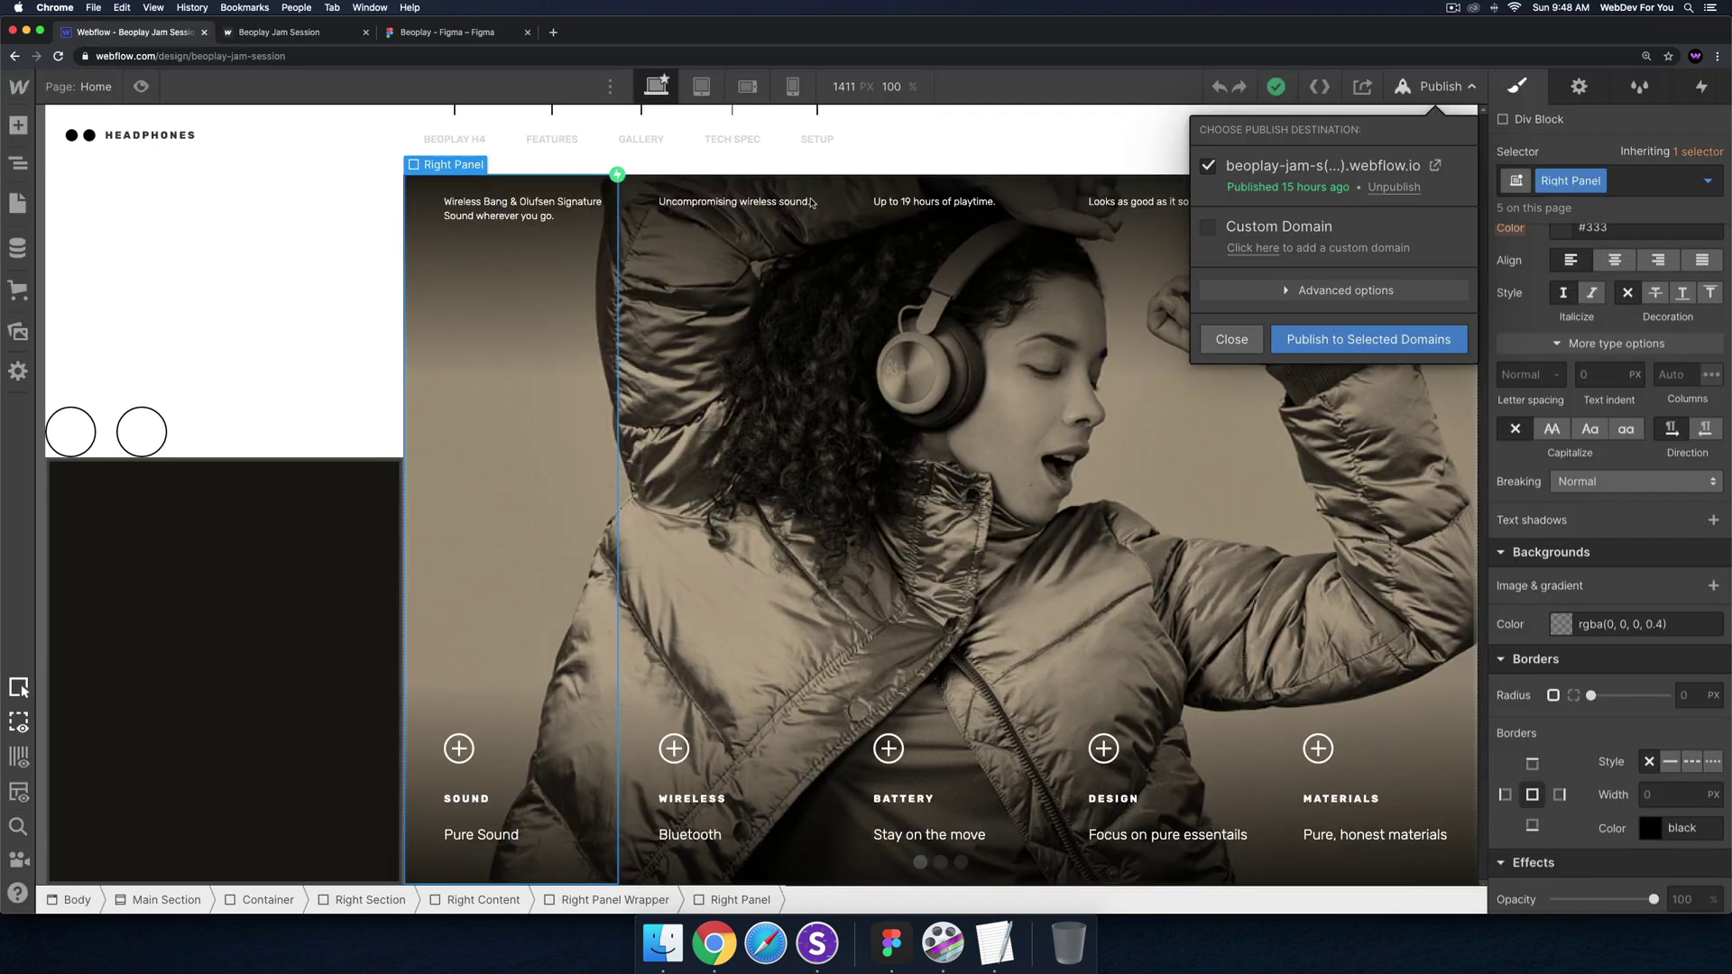
click(1438, 166)
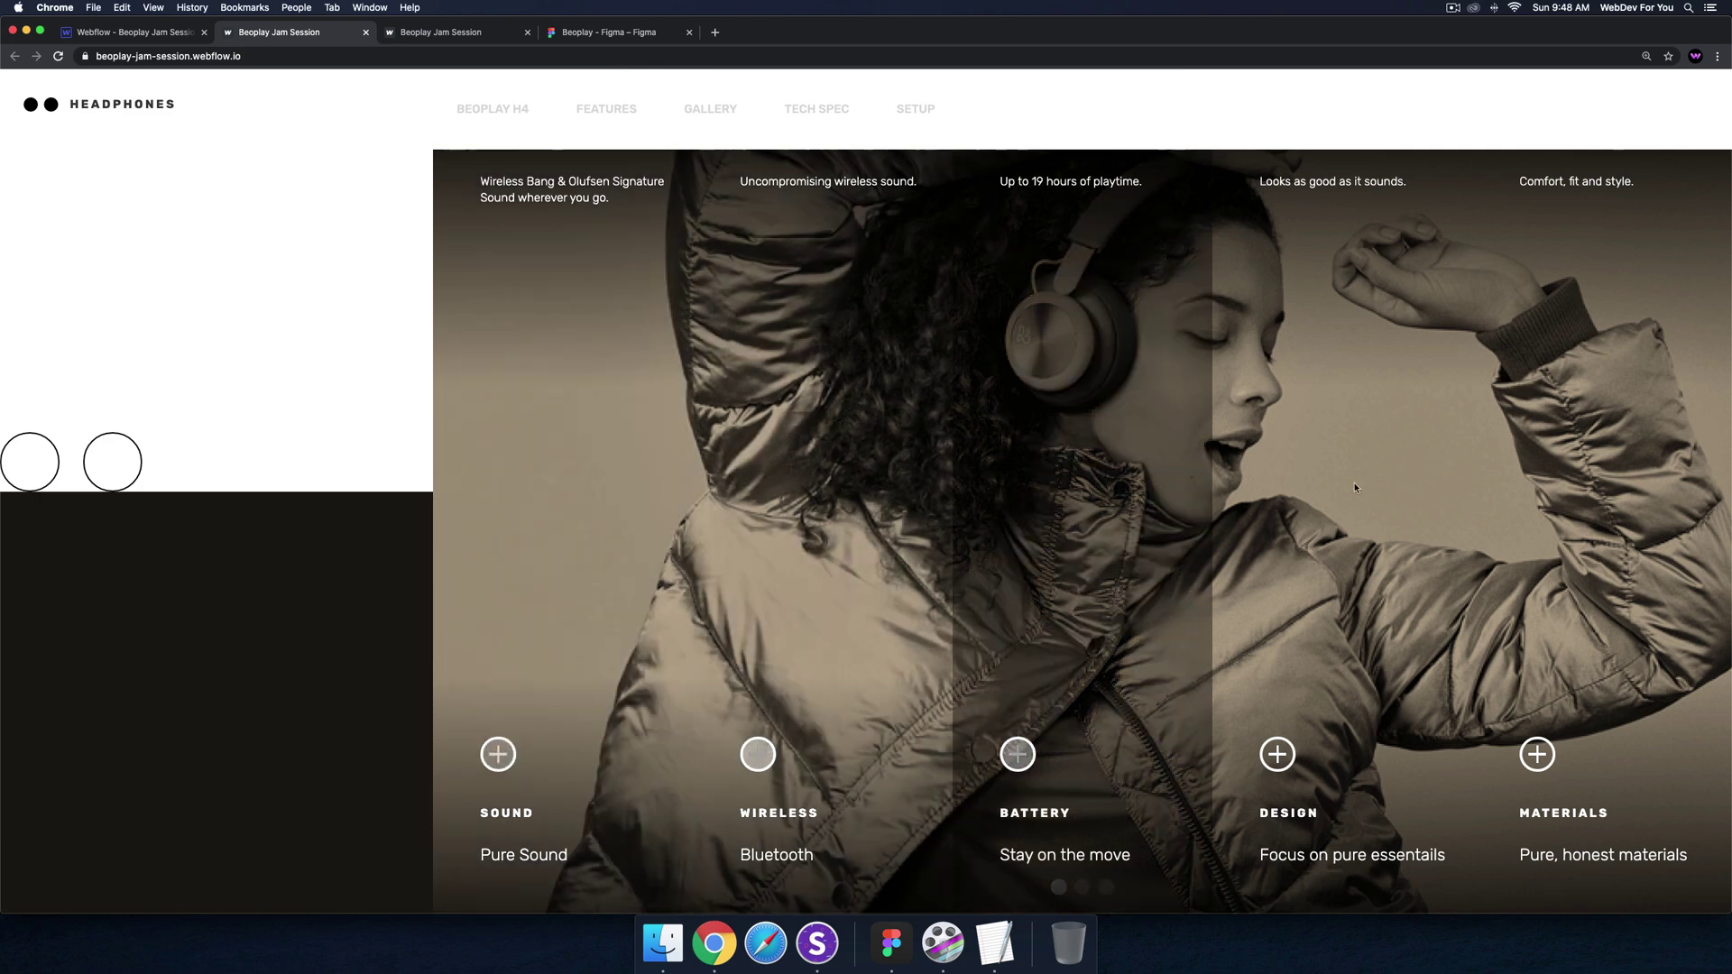
click(608, 36)
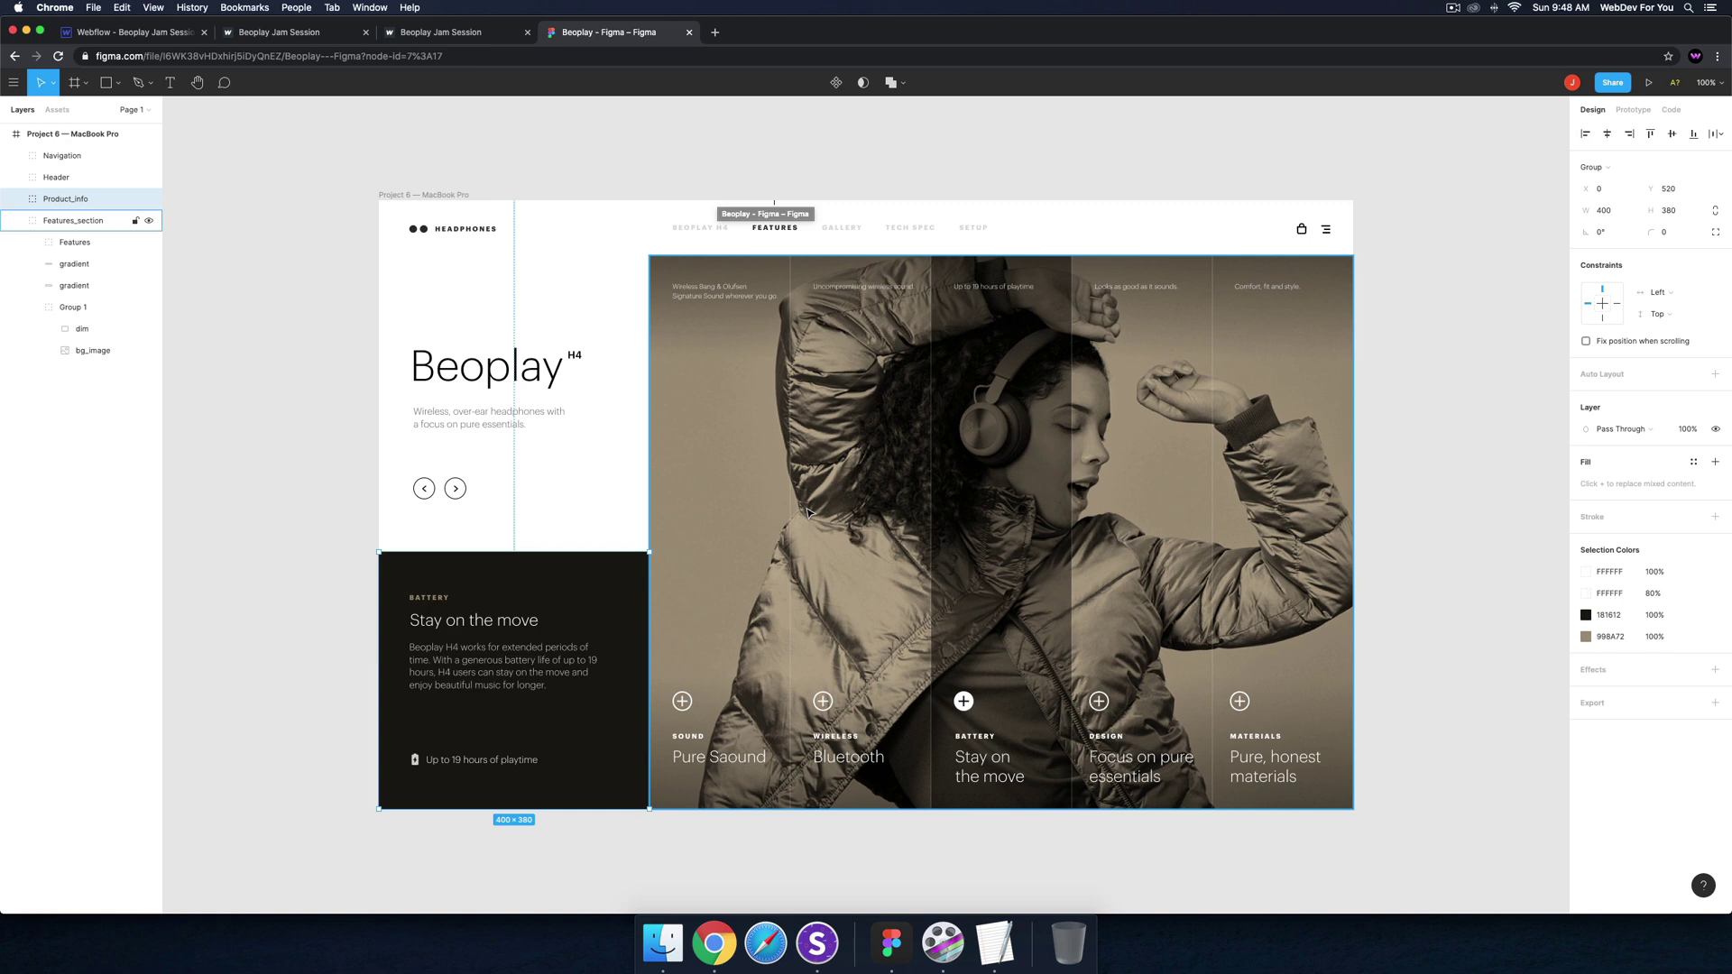
click(119, 33)
click(1231, 343)
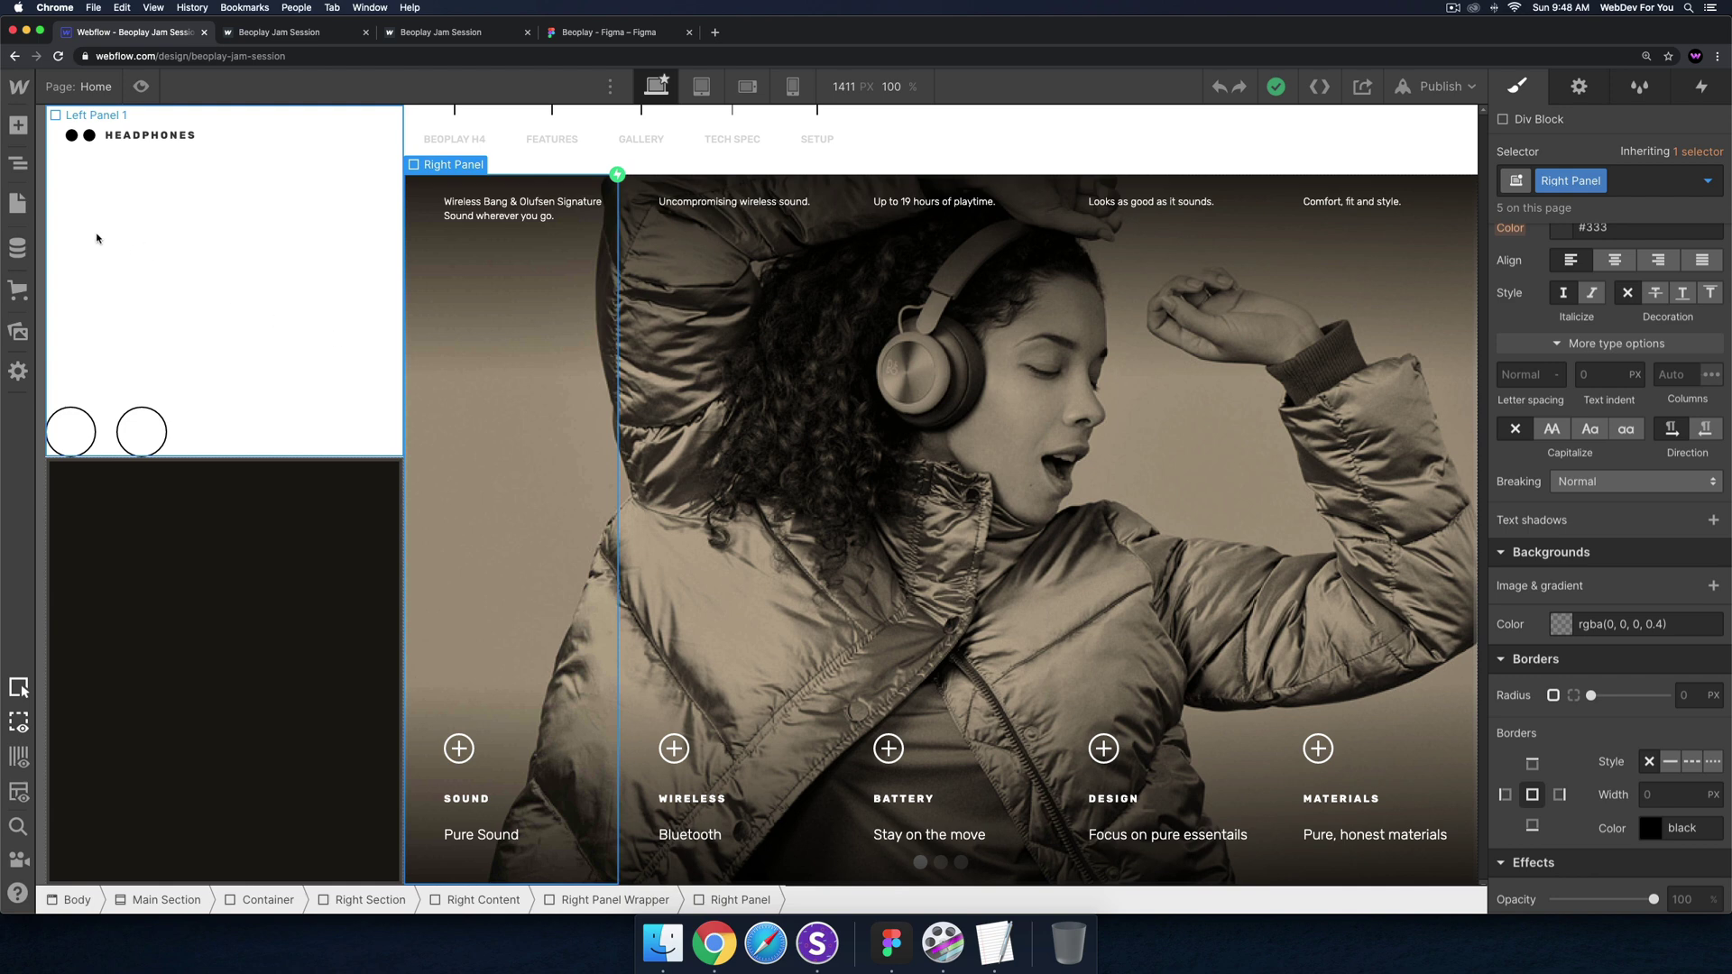
Copy the five hover code blocks for #slide1 through #slide5 from the slider-code document in TextEdit
click(996, 943)
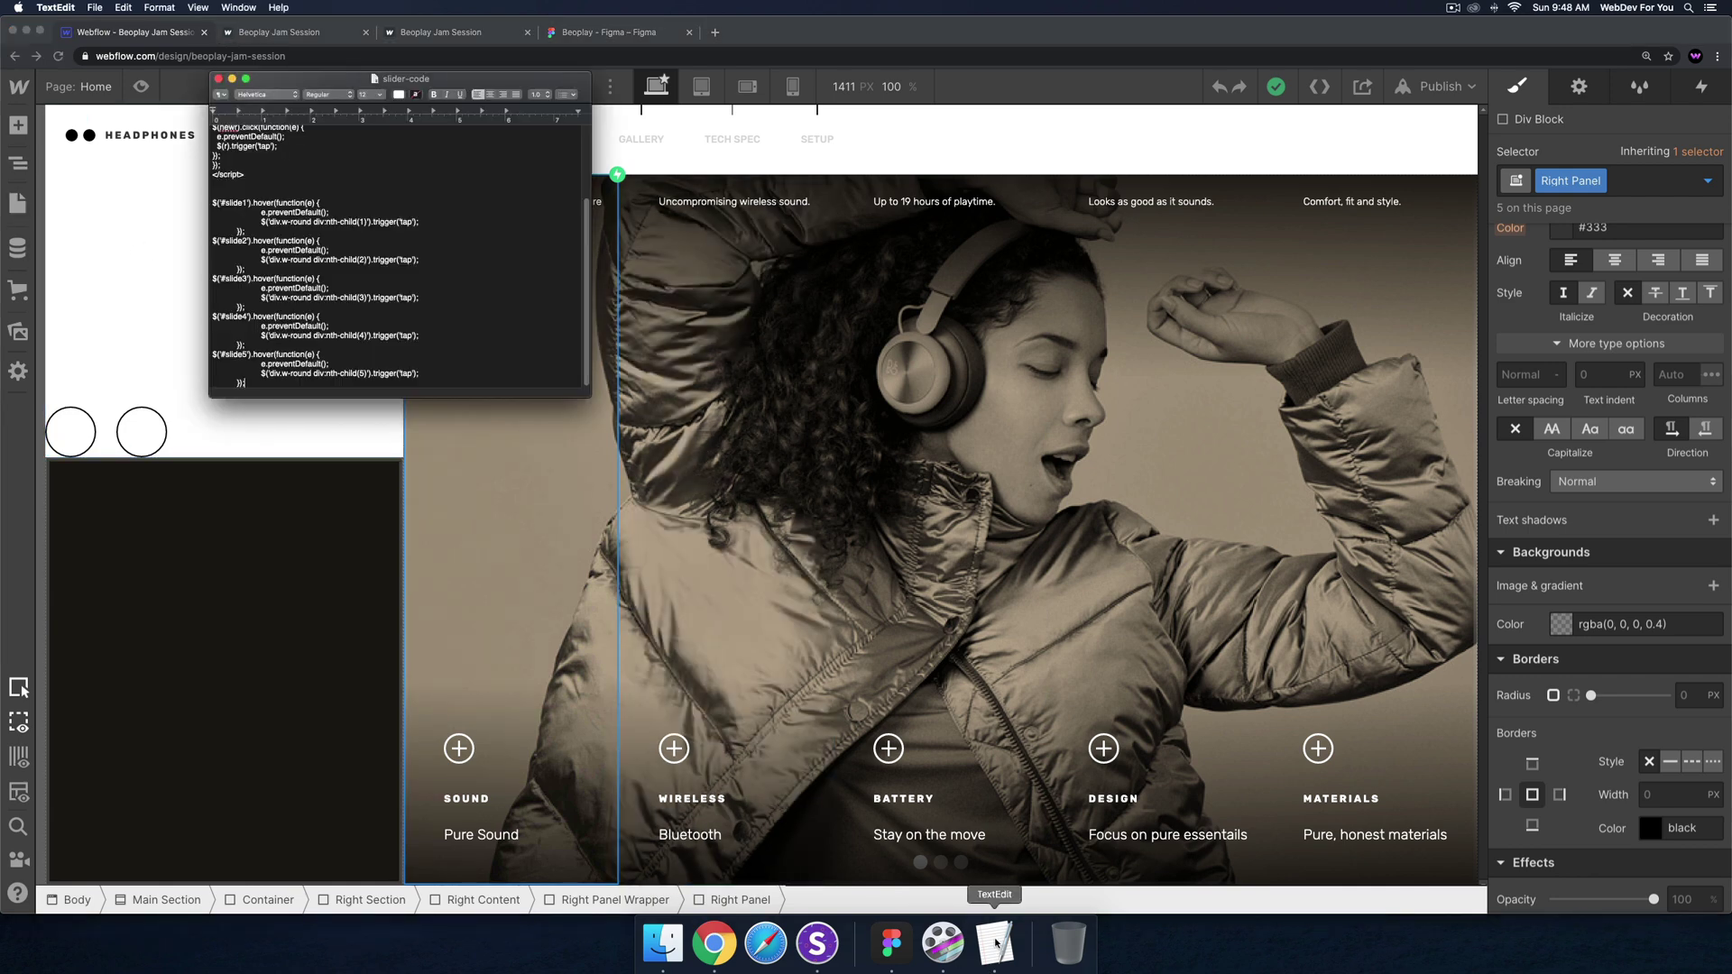
click(243, 203)
drag(218, 199, 393, 394)
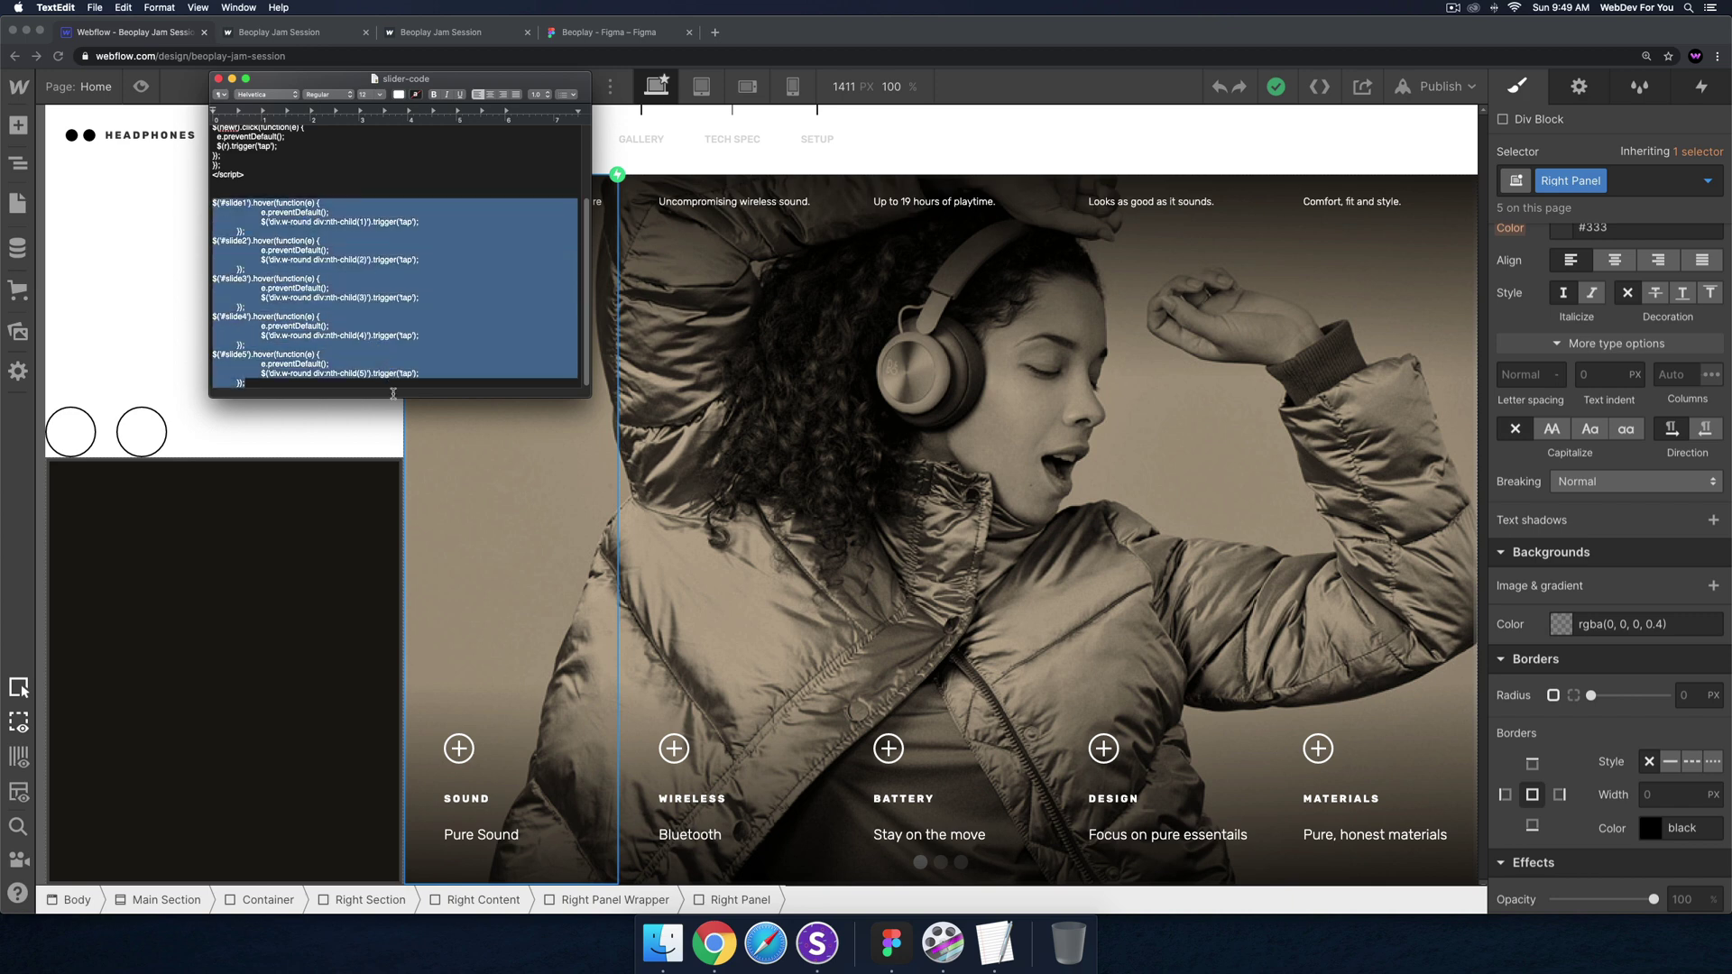
click(314, 307)
drag(214, 203, 341, 380)
key(super+c)
click(275, 32)
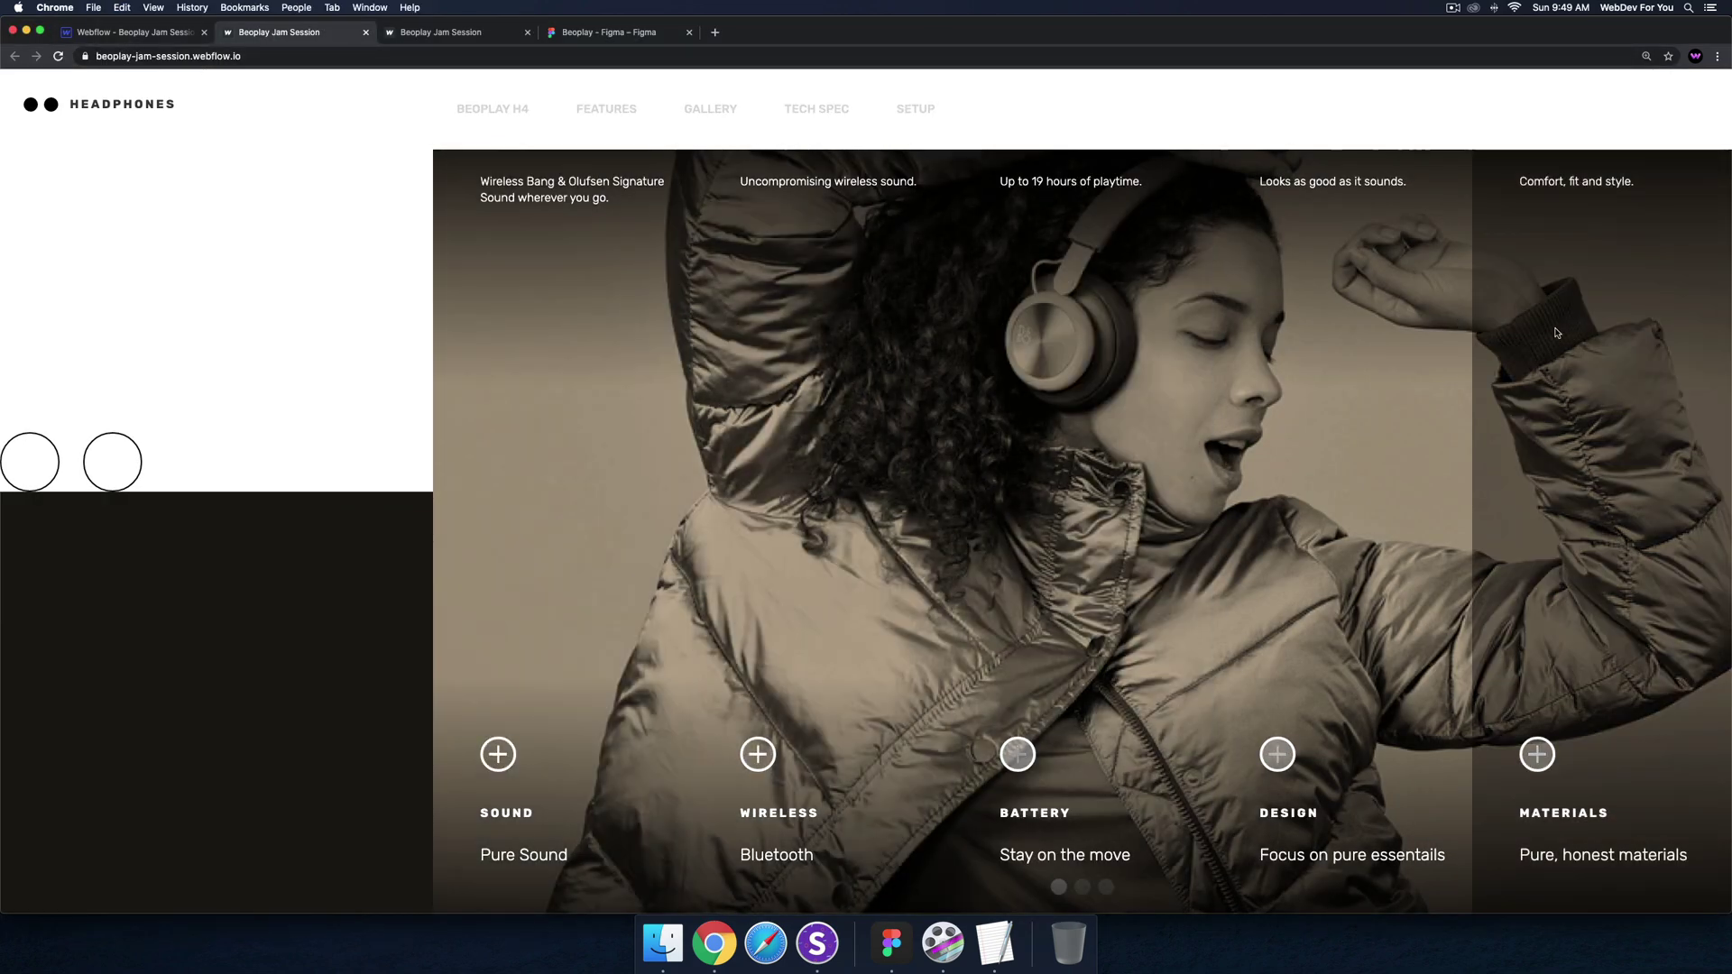
click(126, 32)
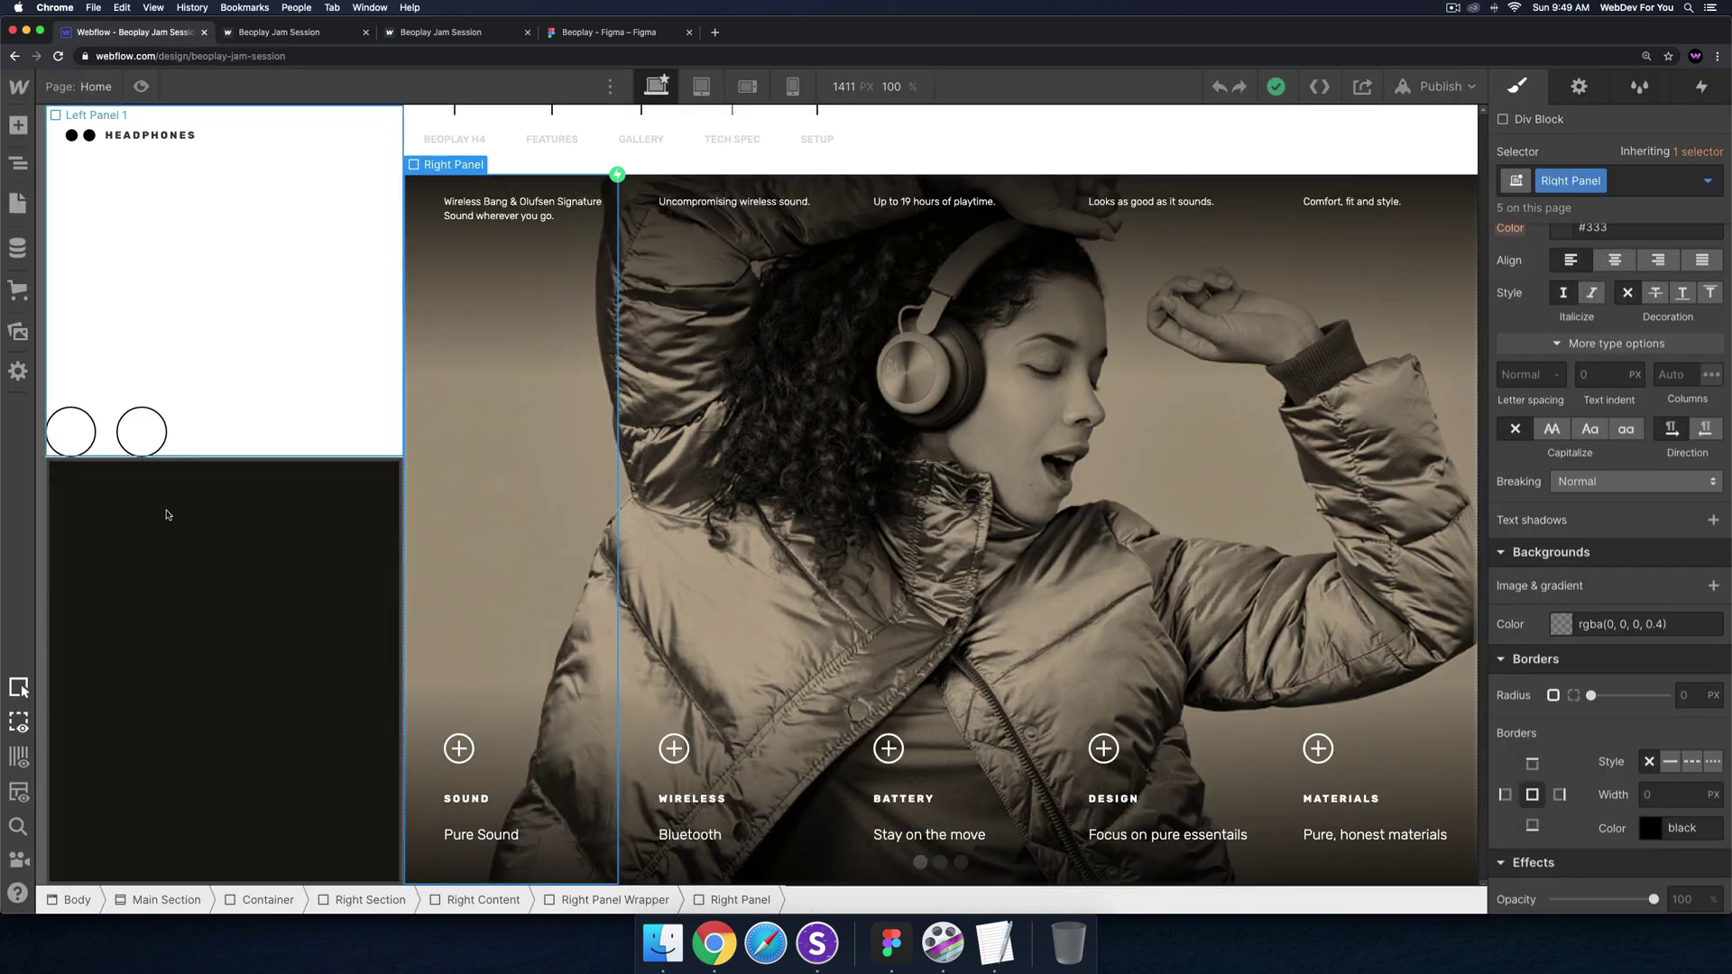
click(995, 943)
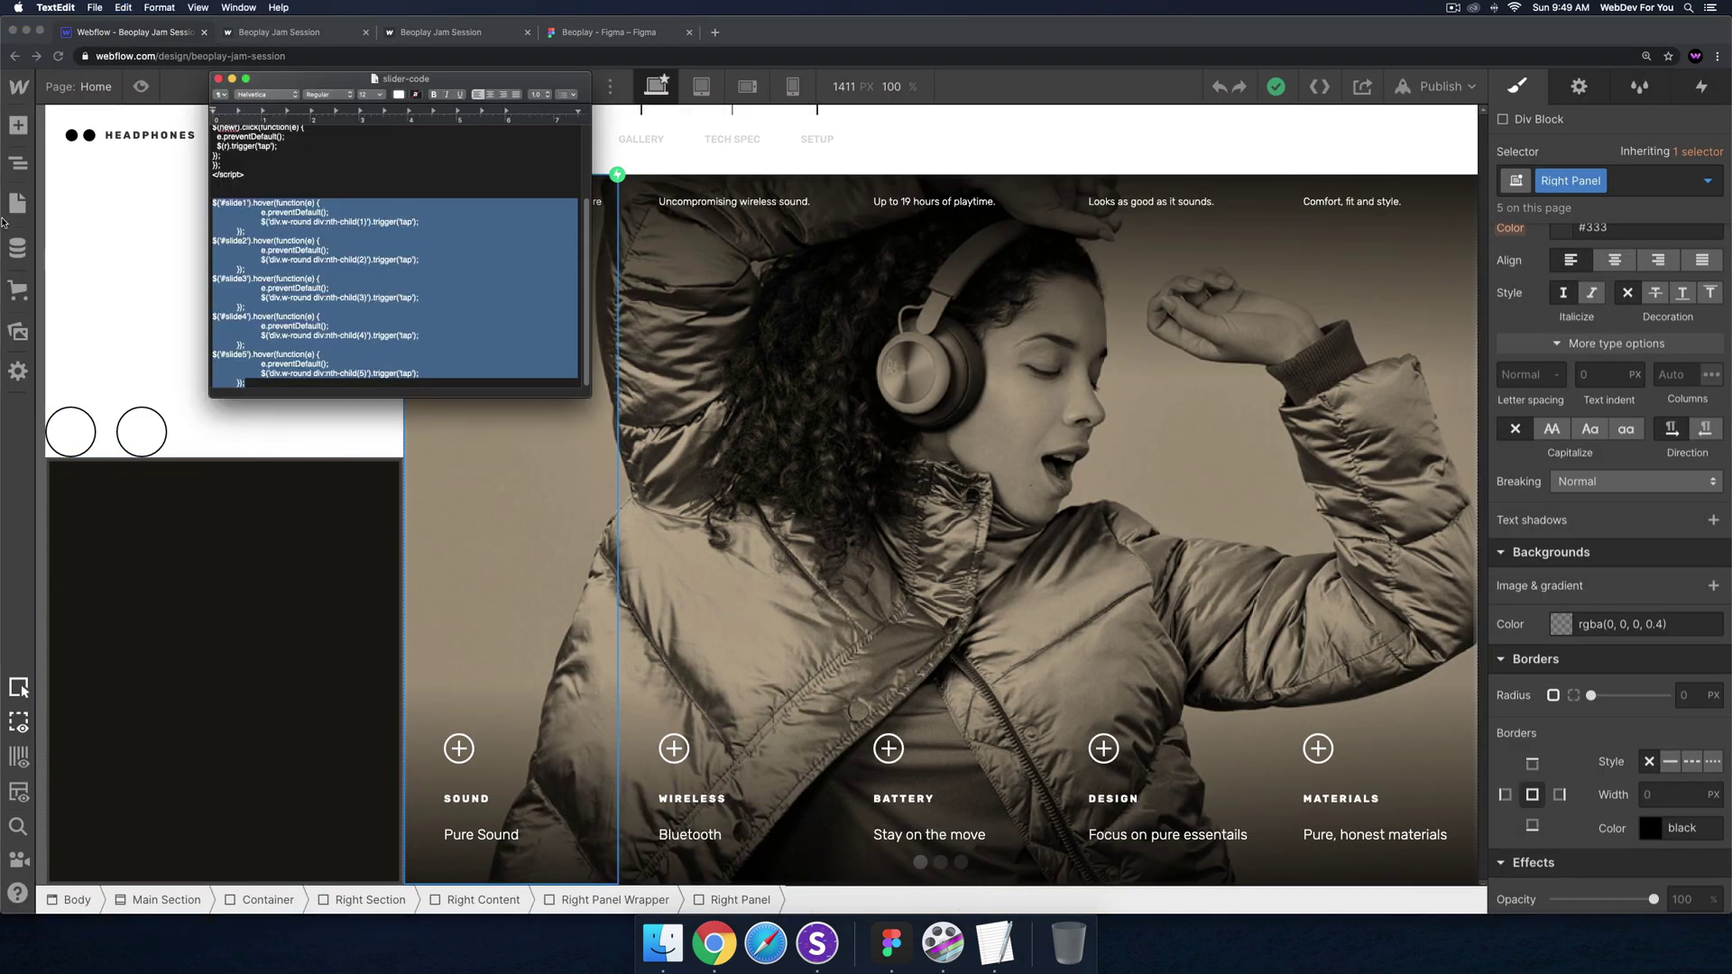
Paste the copied hover code into the Home page's before </body> custom code, above the final closing line of the script
click(8, 217)
click(18, 204)
click(274, 238)
scroll(343, 410, down, 15)
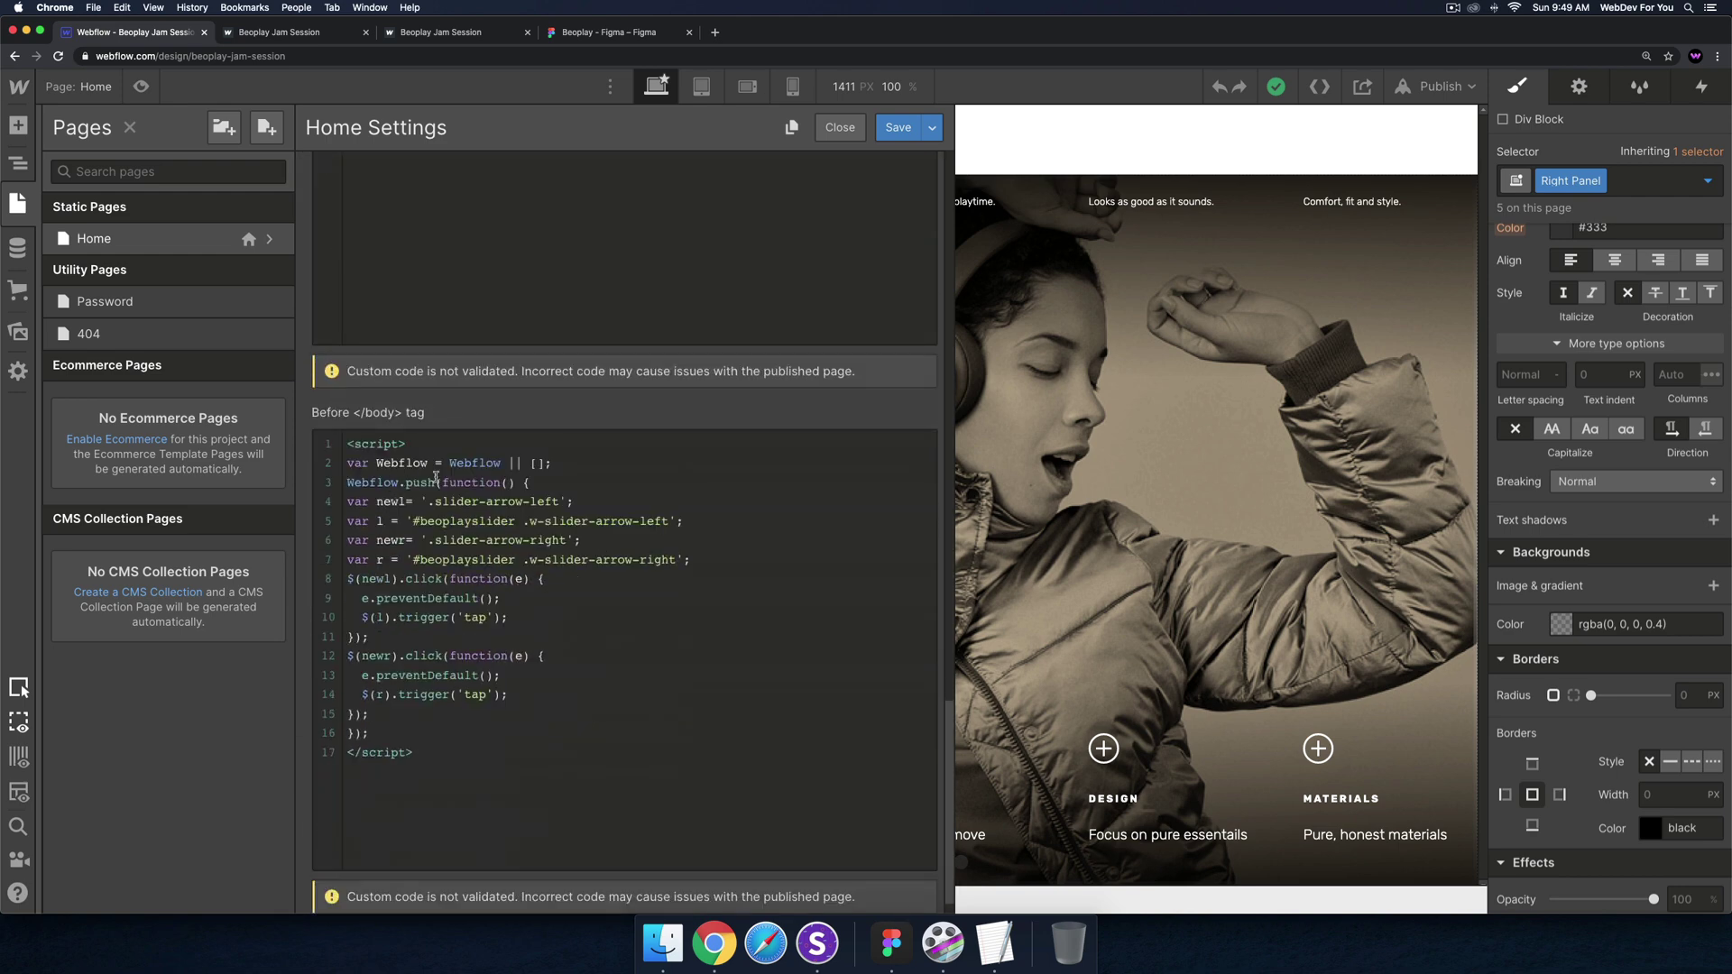
click(391, 716)
key(Return)
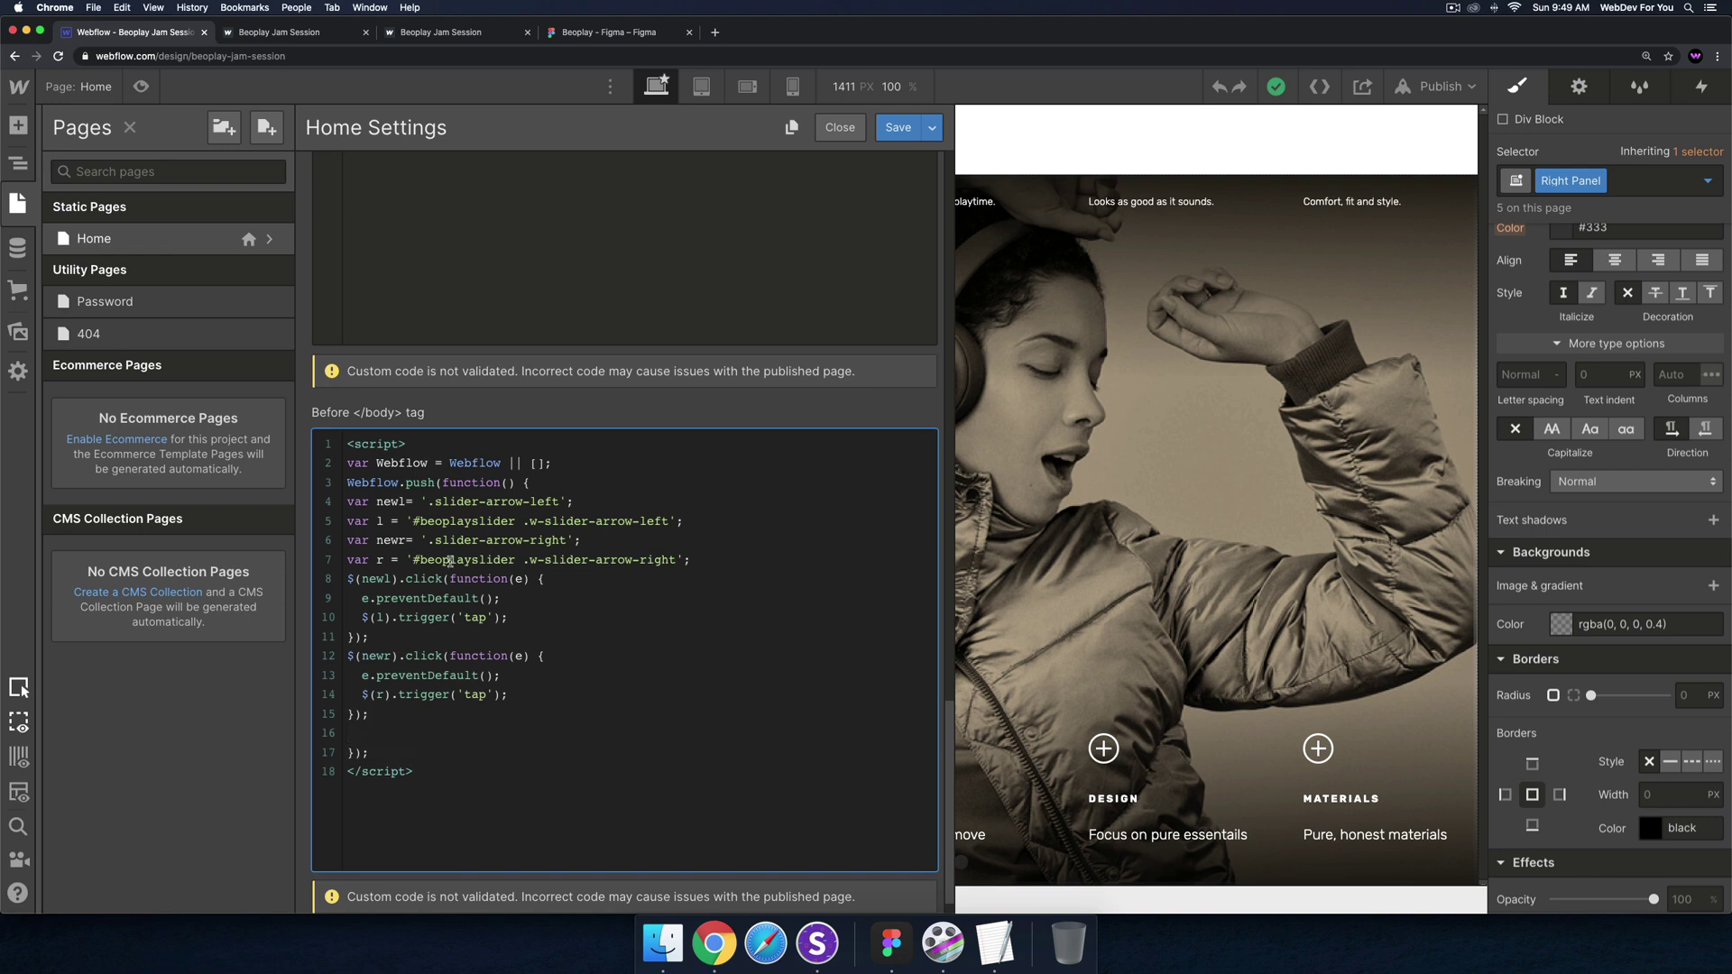
key(super+v)
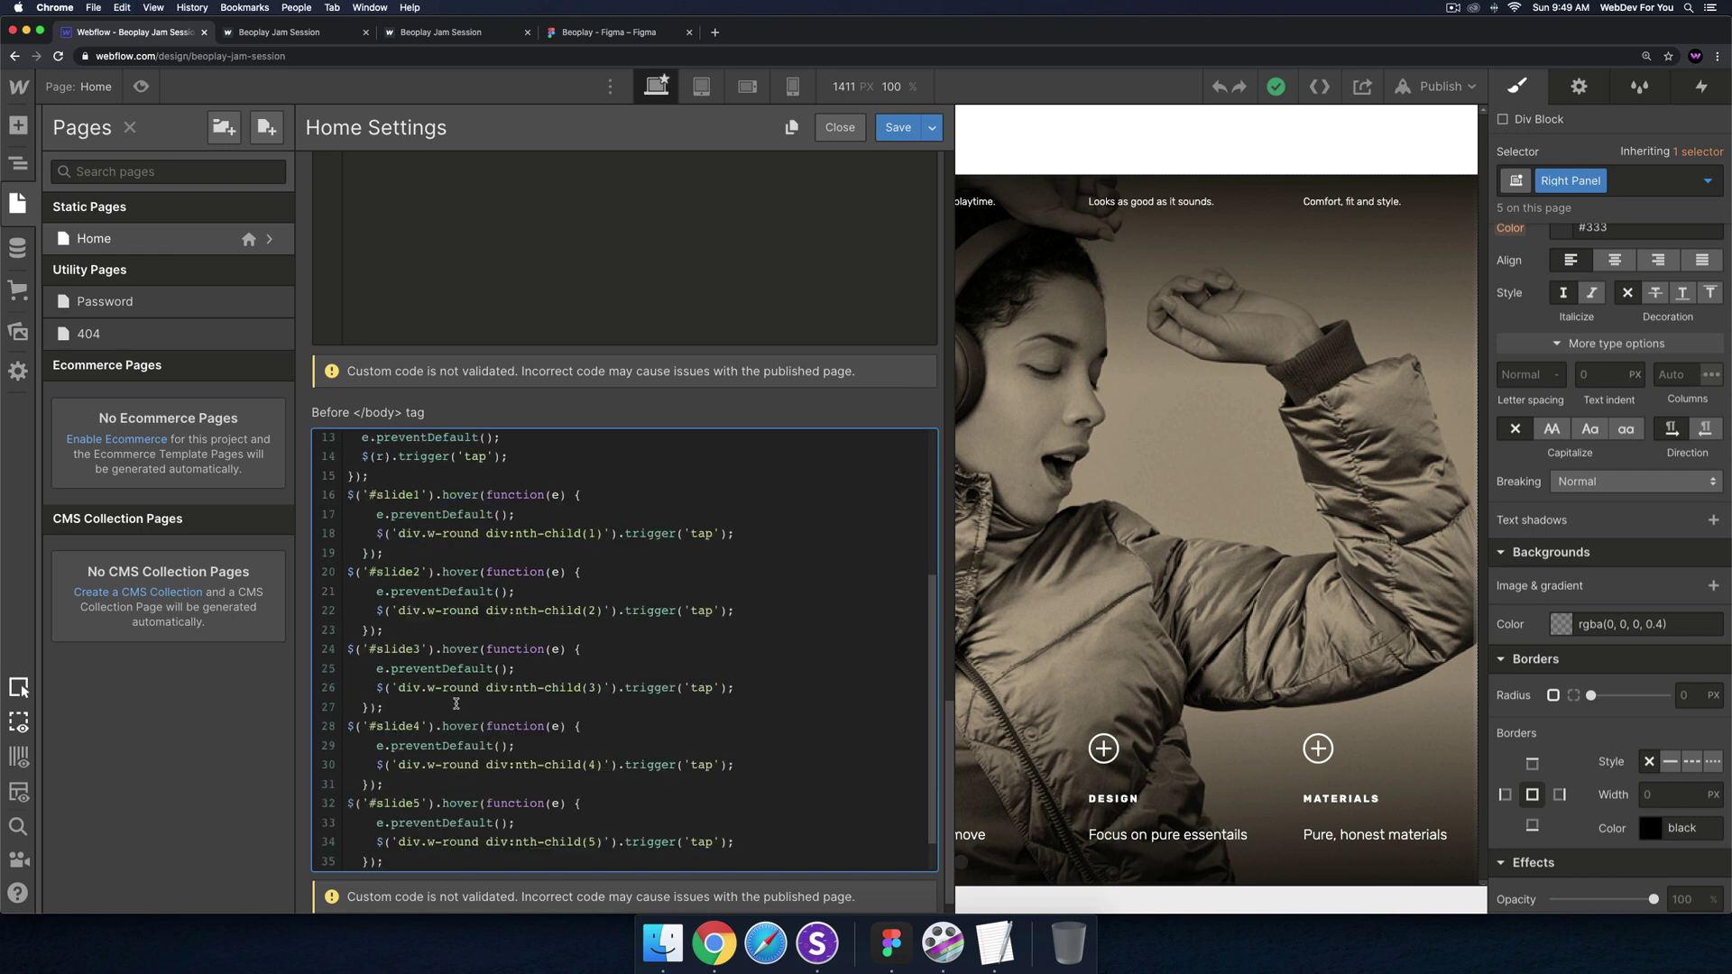
Examine the #slide1 hover selector and the div.w-round nth-child trigger line in the pasted code
scroll(536, 628, up, 1)
drag(348, 504, 440, 506)
click(440, 506)
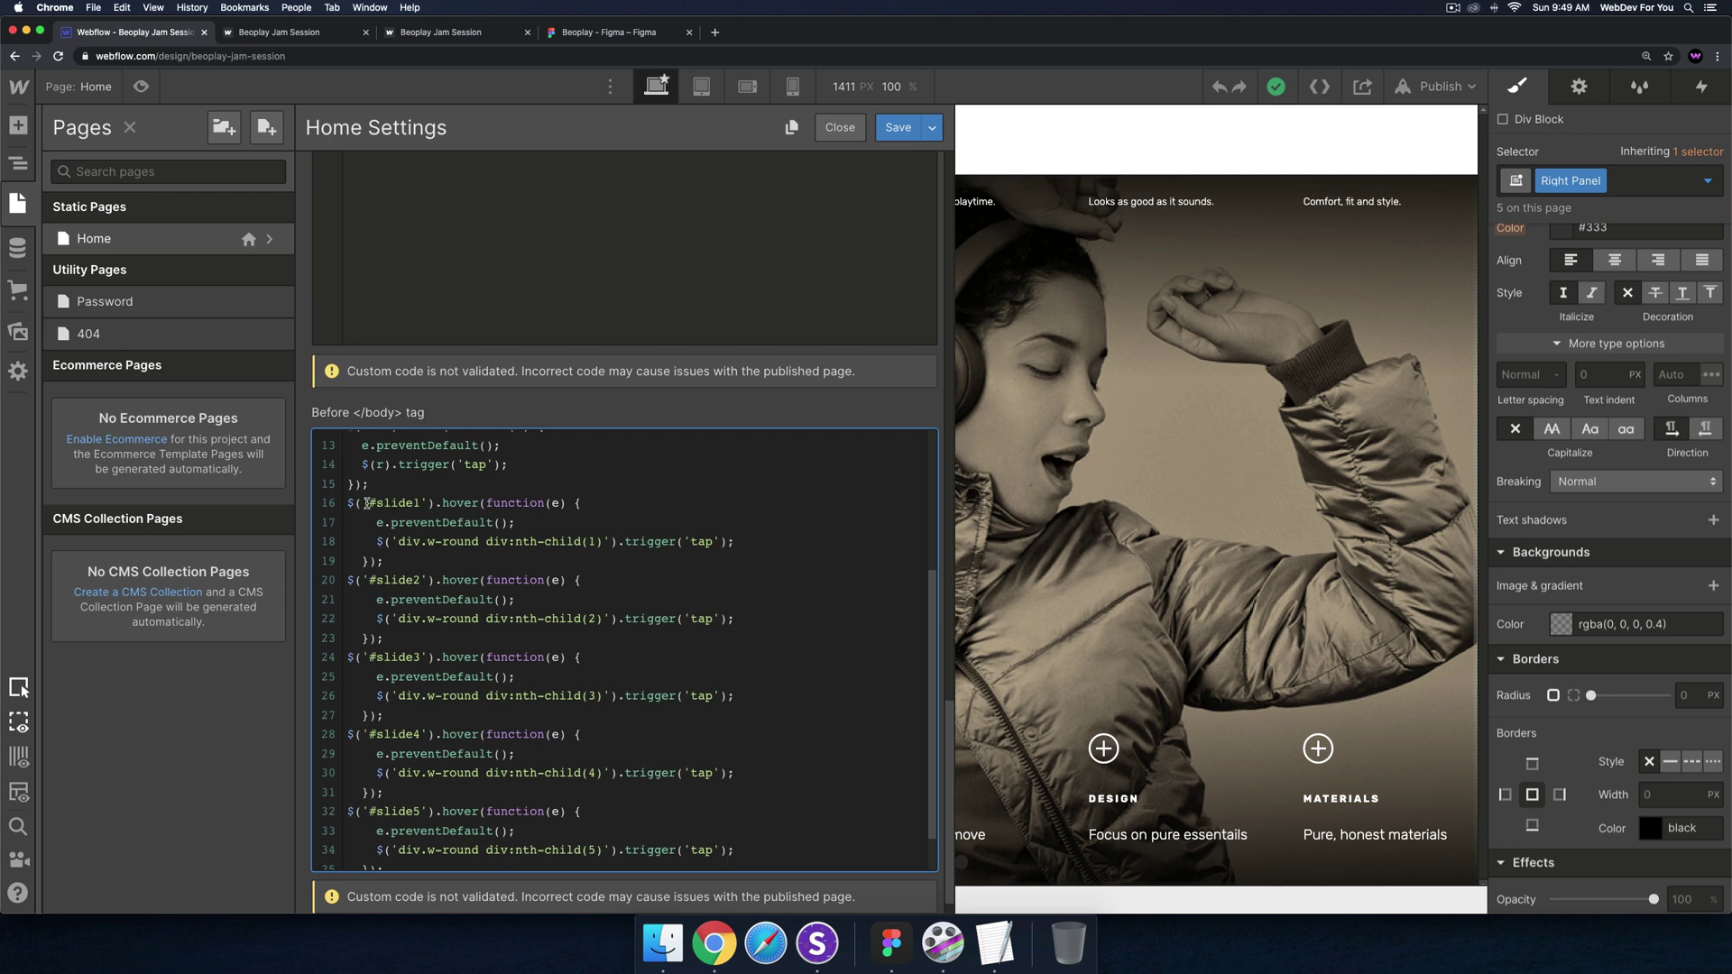
drag(369, 503, 413, 502)
click(416, 502)
drag(360, 505, 411, 506)
click(385, 505)
drag(403, 541, 541, 542)
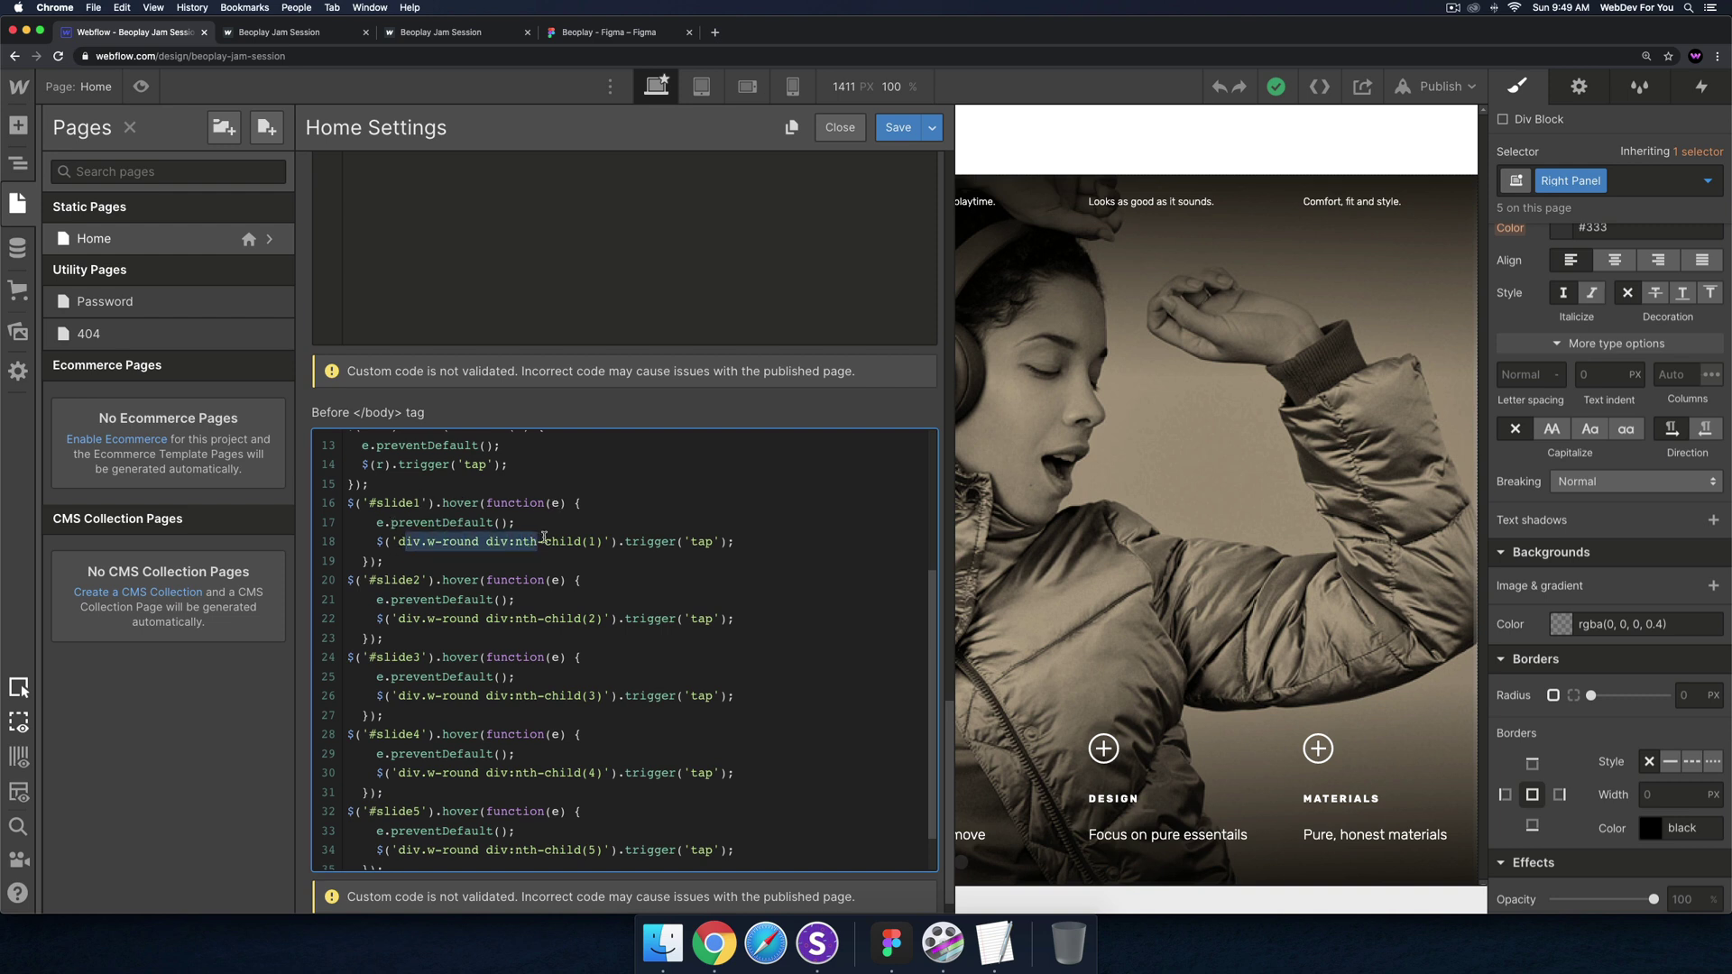
click(541, 542)
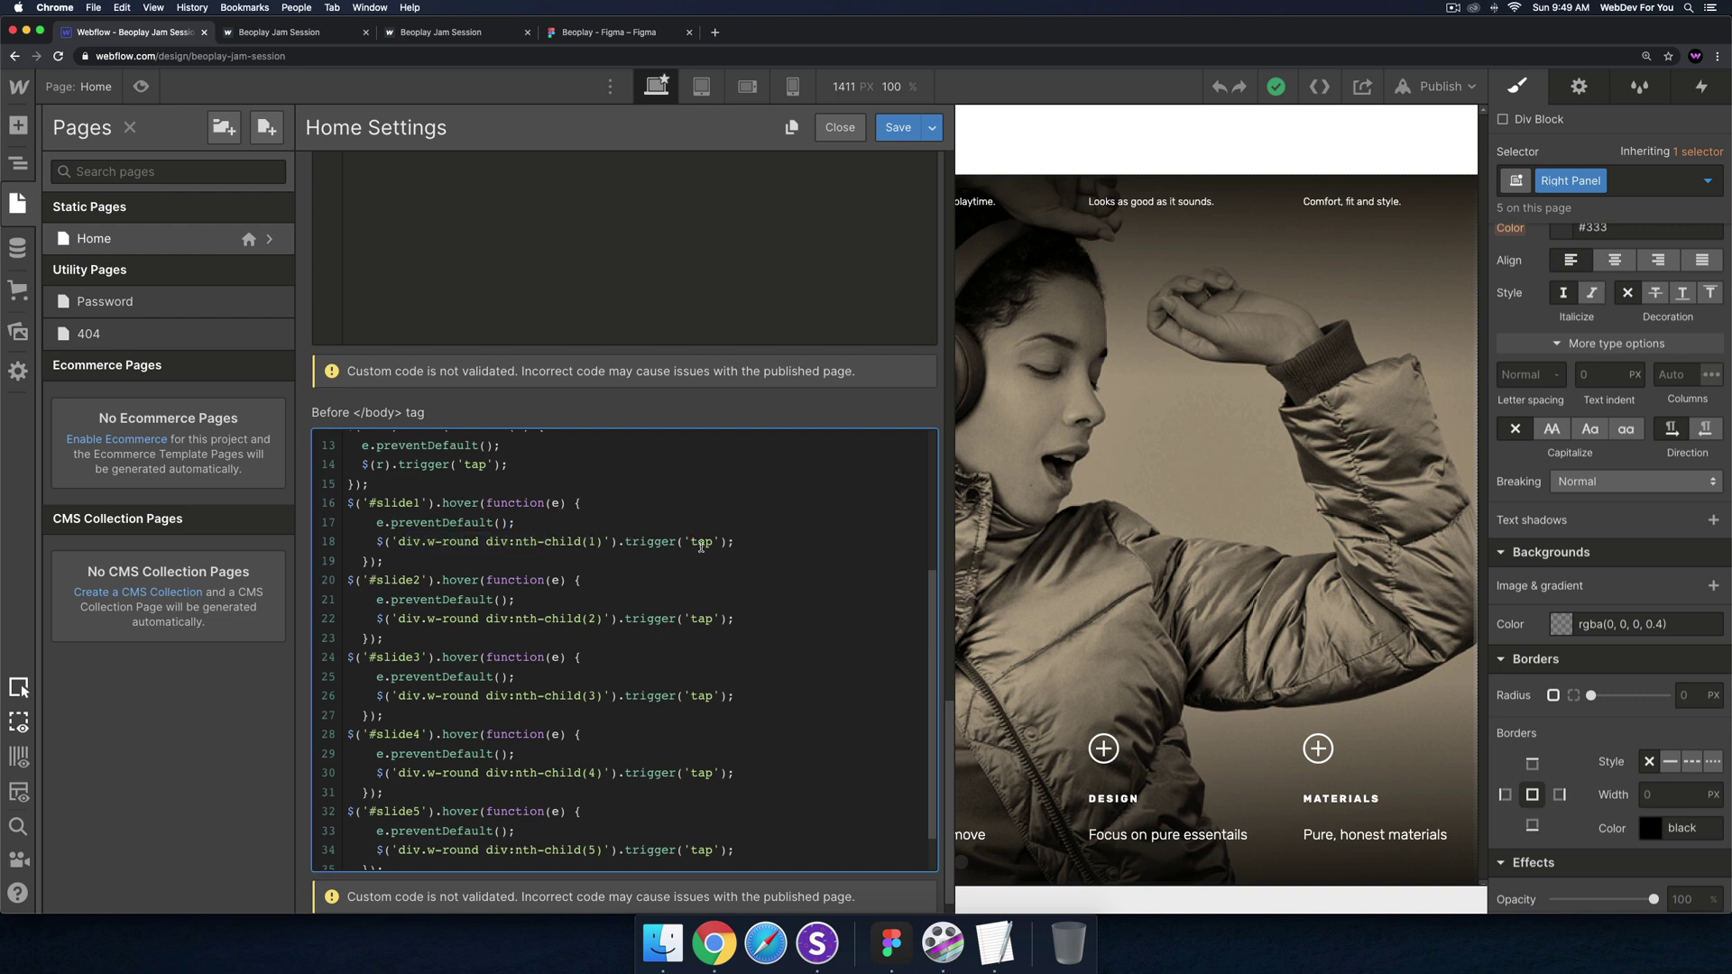
double_click(497, 542)
click(449, 541)
drag(428, 542, 470, 538)
click(471, 540)
click(575, 534)
Save the Home page settings and check the slider's navigation dots on the published site
click(896, 131)
click(486, 44)
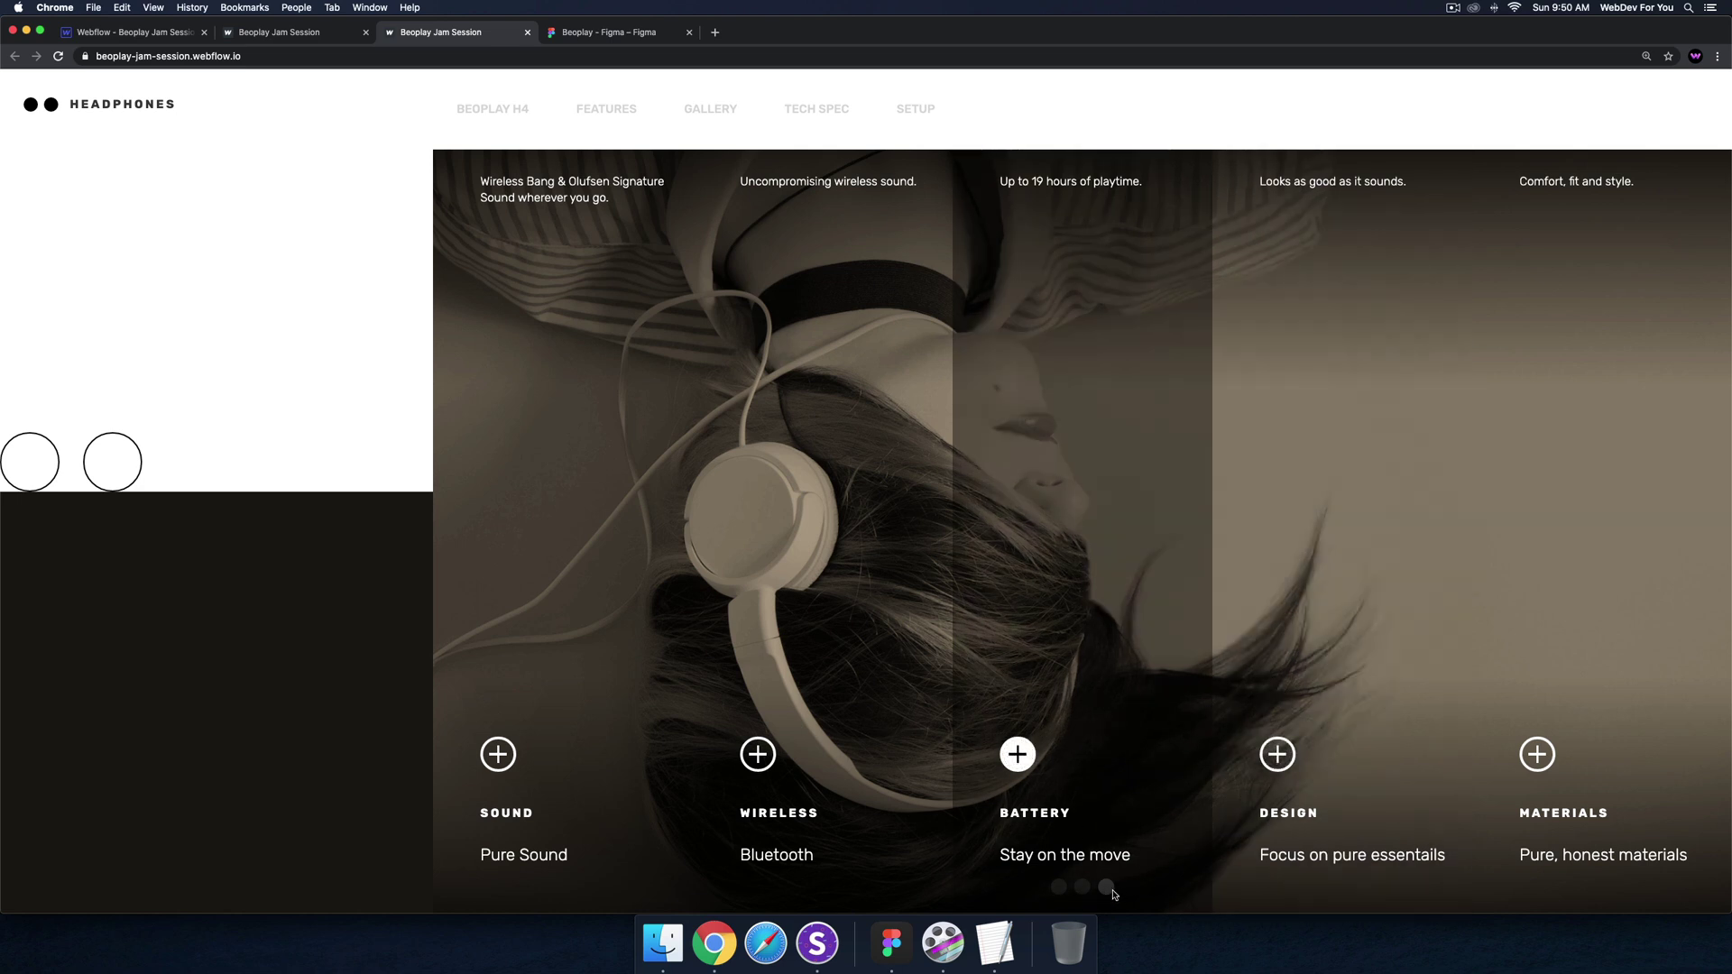
click(118, 32)
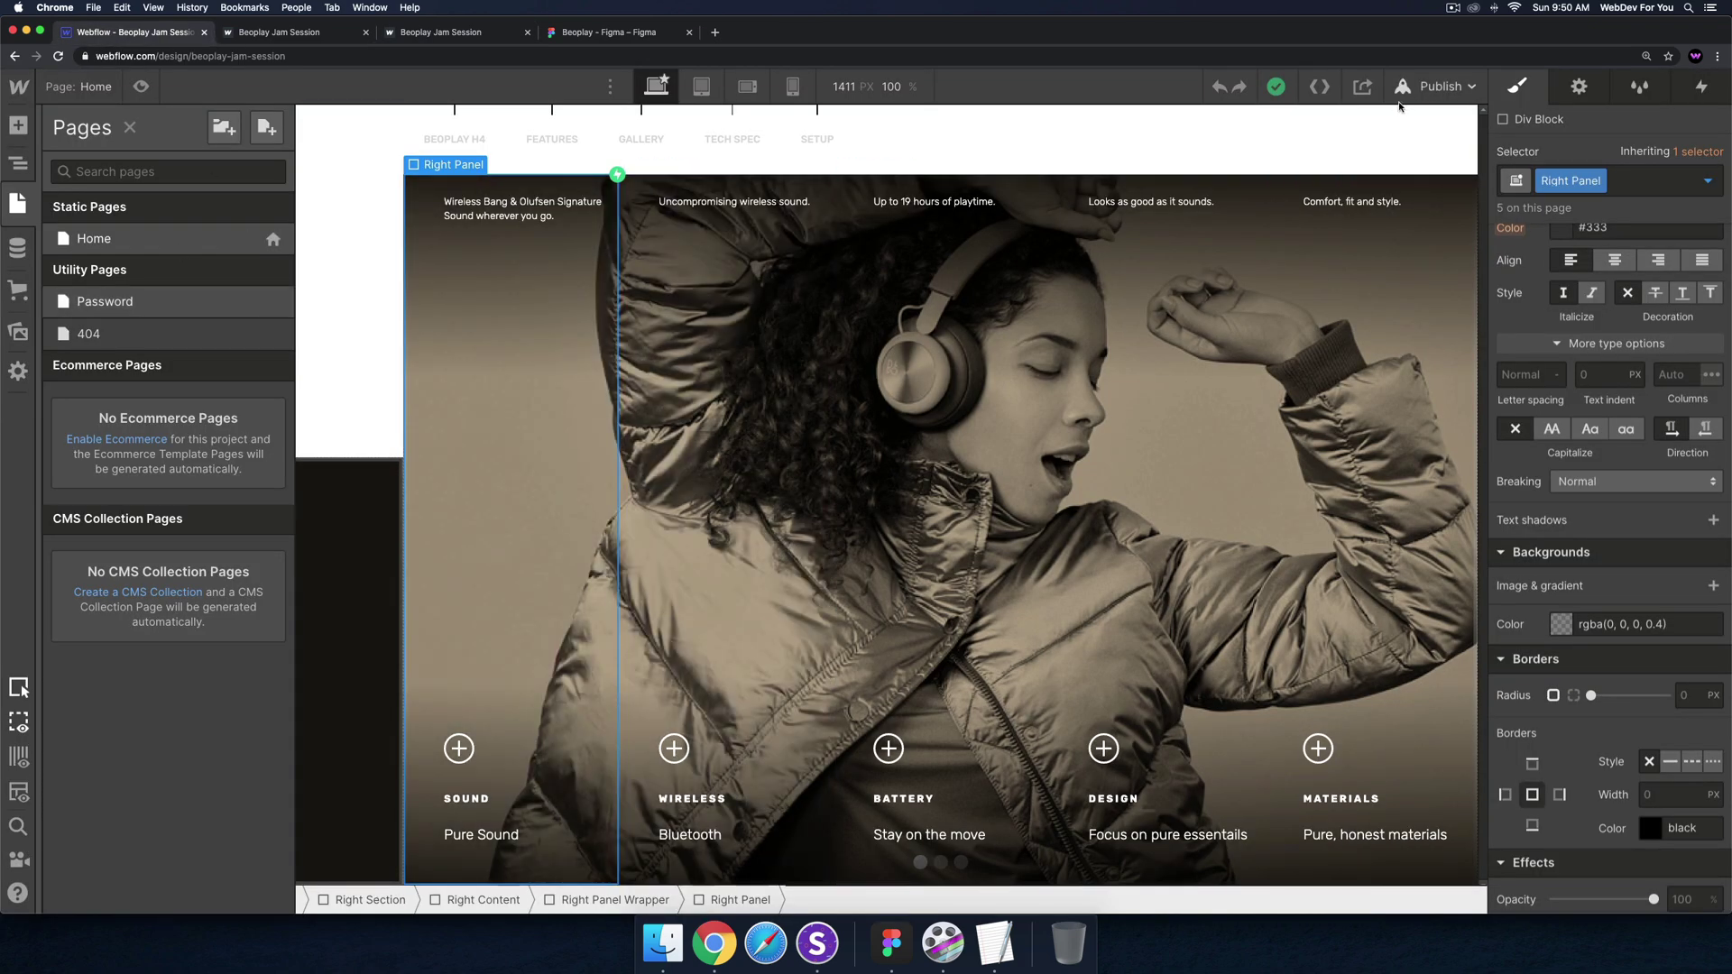
Assign the IDs slide1 through slide5 to the five Right Panel blocks in order, from Sound to Materials
click(539, 422)
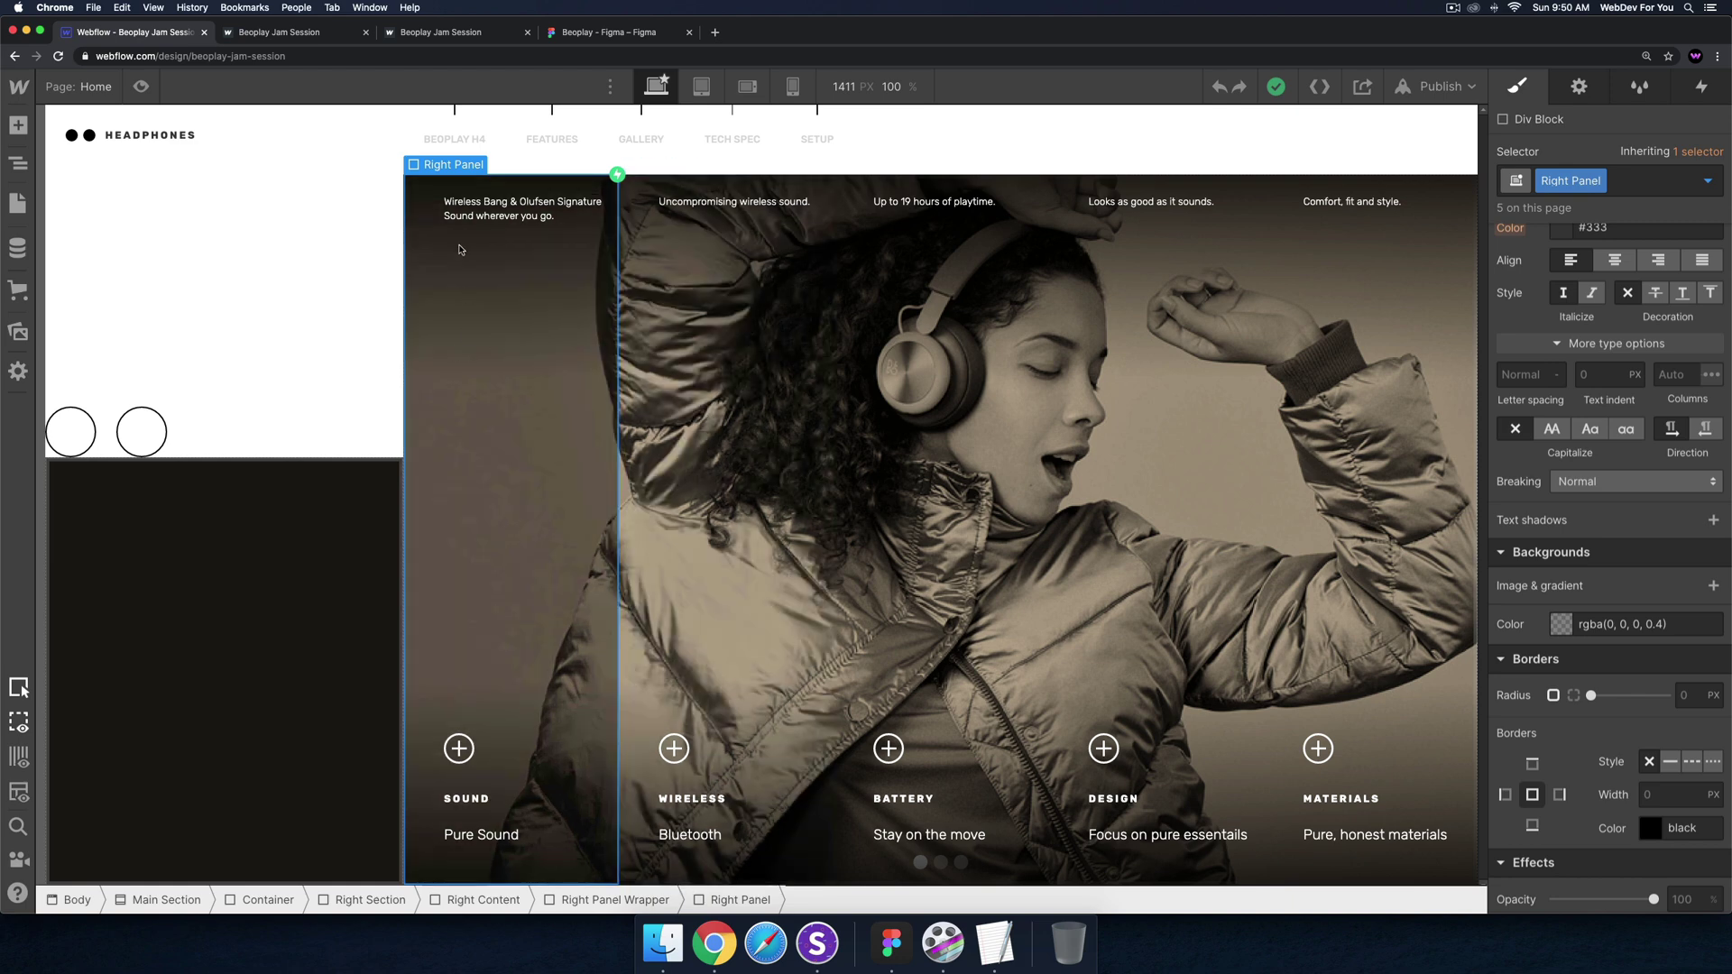
click(1579, 86)
click(1590, 154)
key(Return)
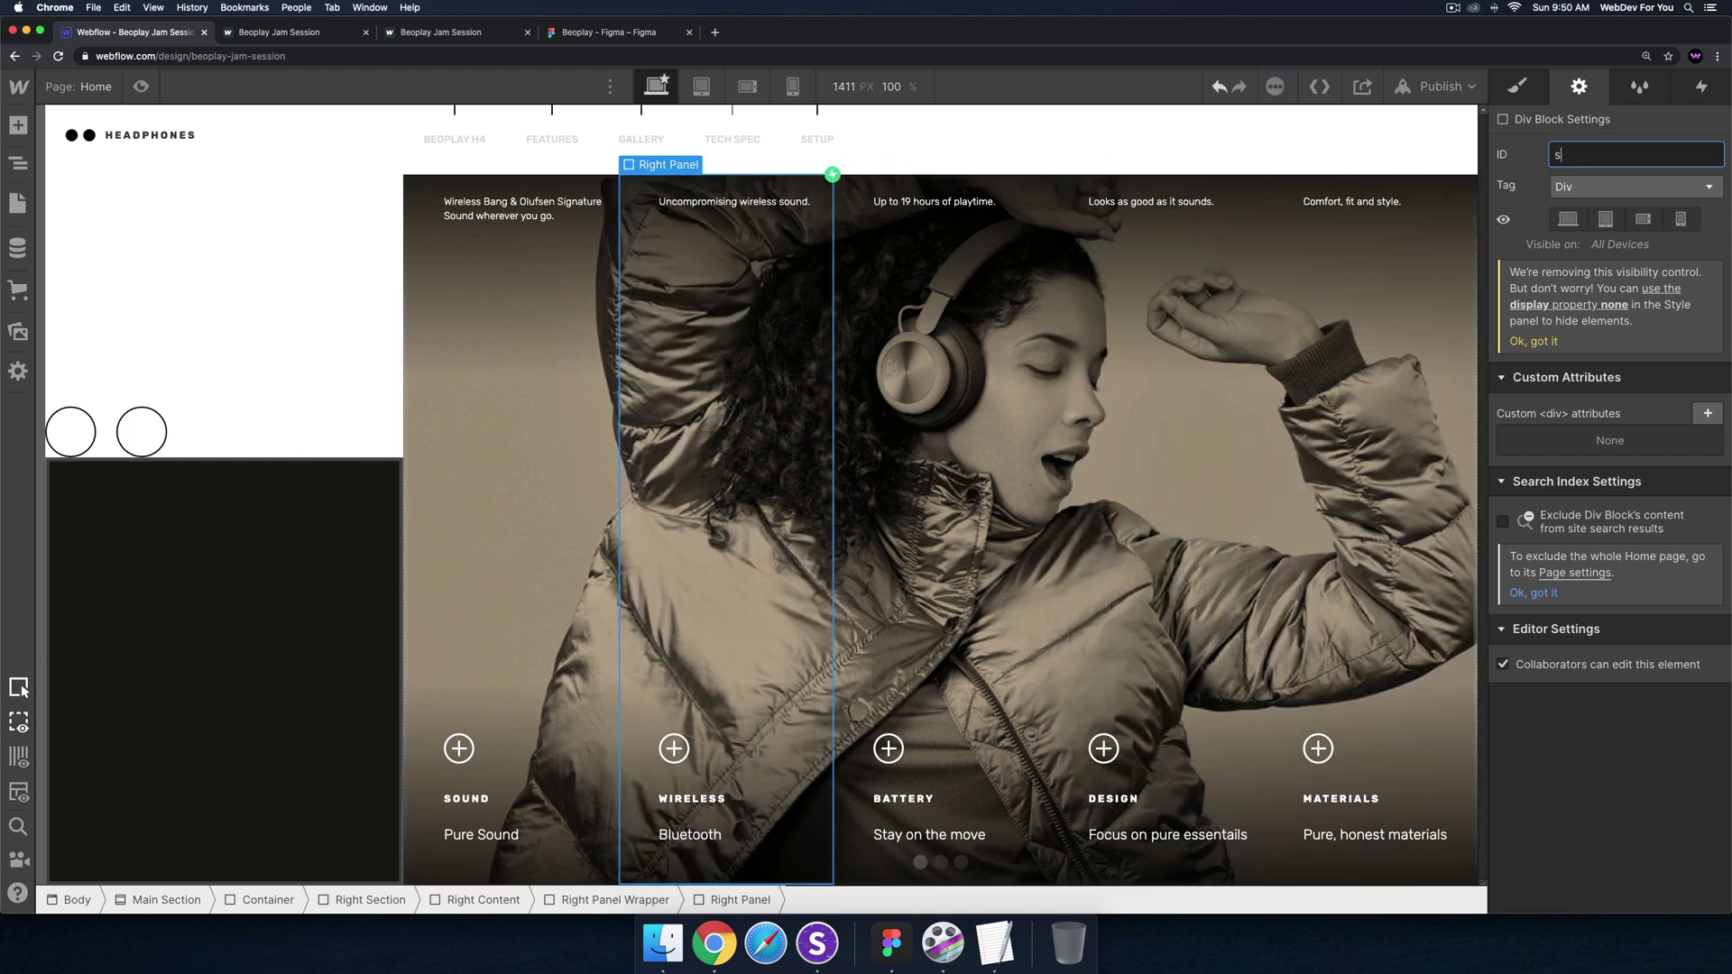
text(slide)
key(Return)
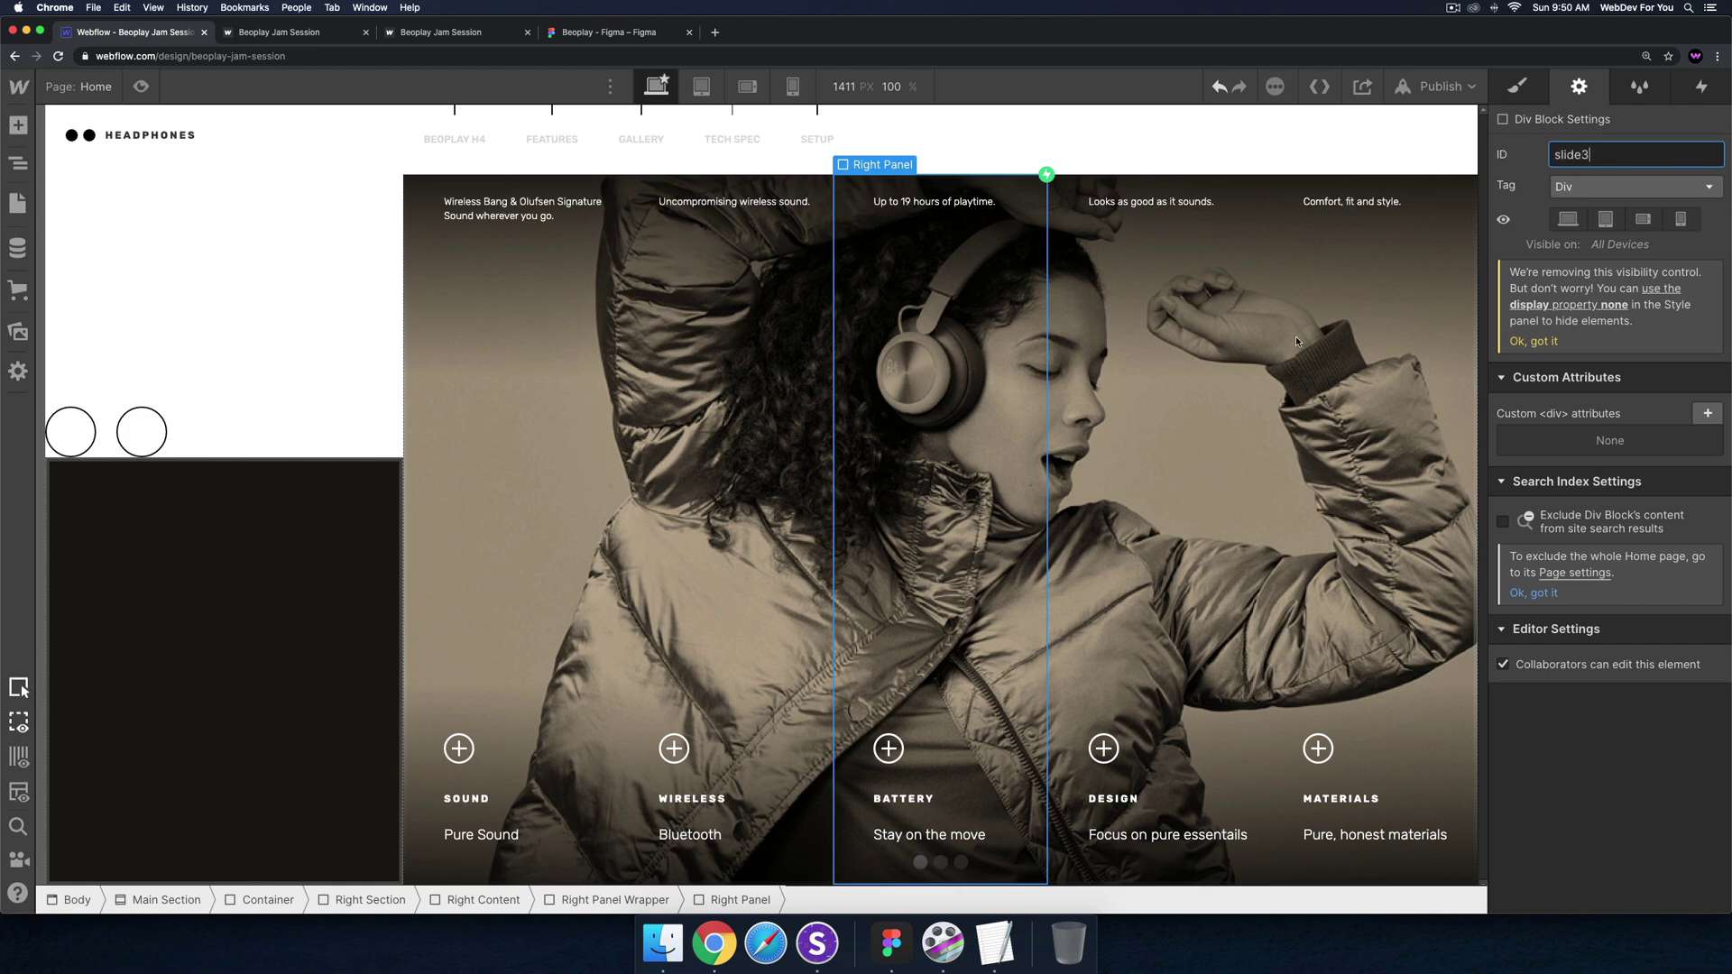
text(slide3)
key(Return)
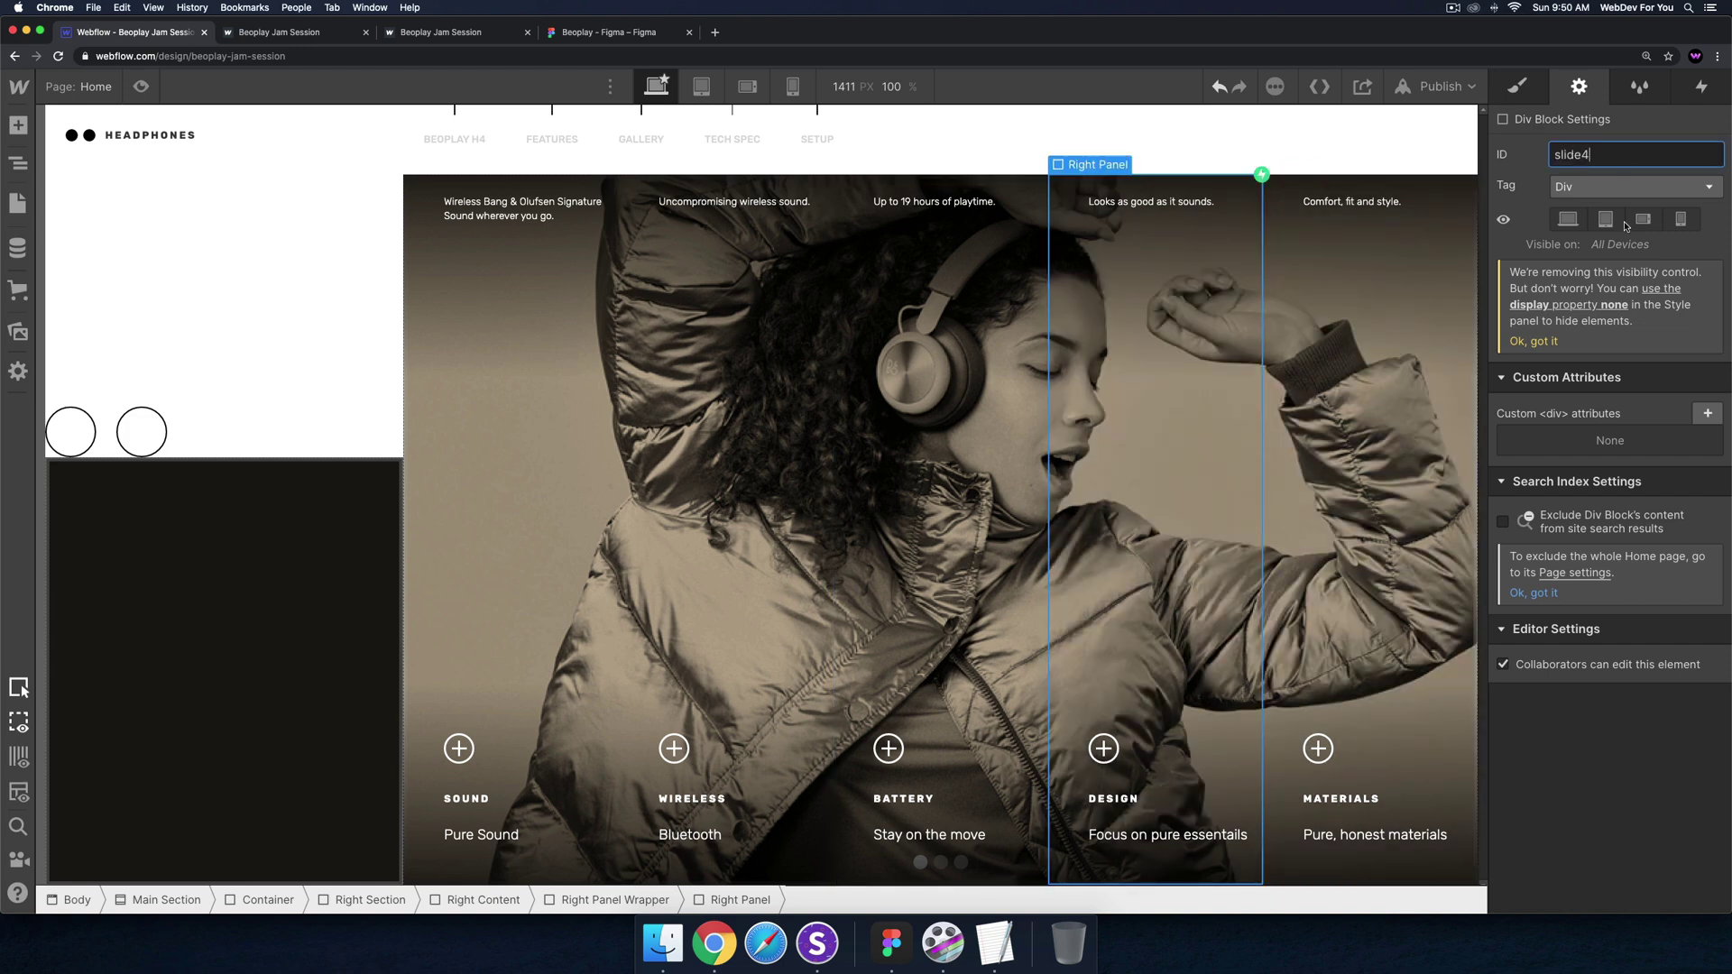
key(Return)
text(slide5)
Review the slide hover code in the Home page's before </body> section and save the page settings
click(17, 203)
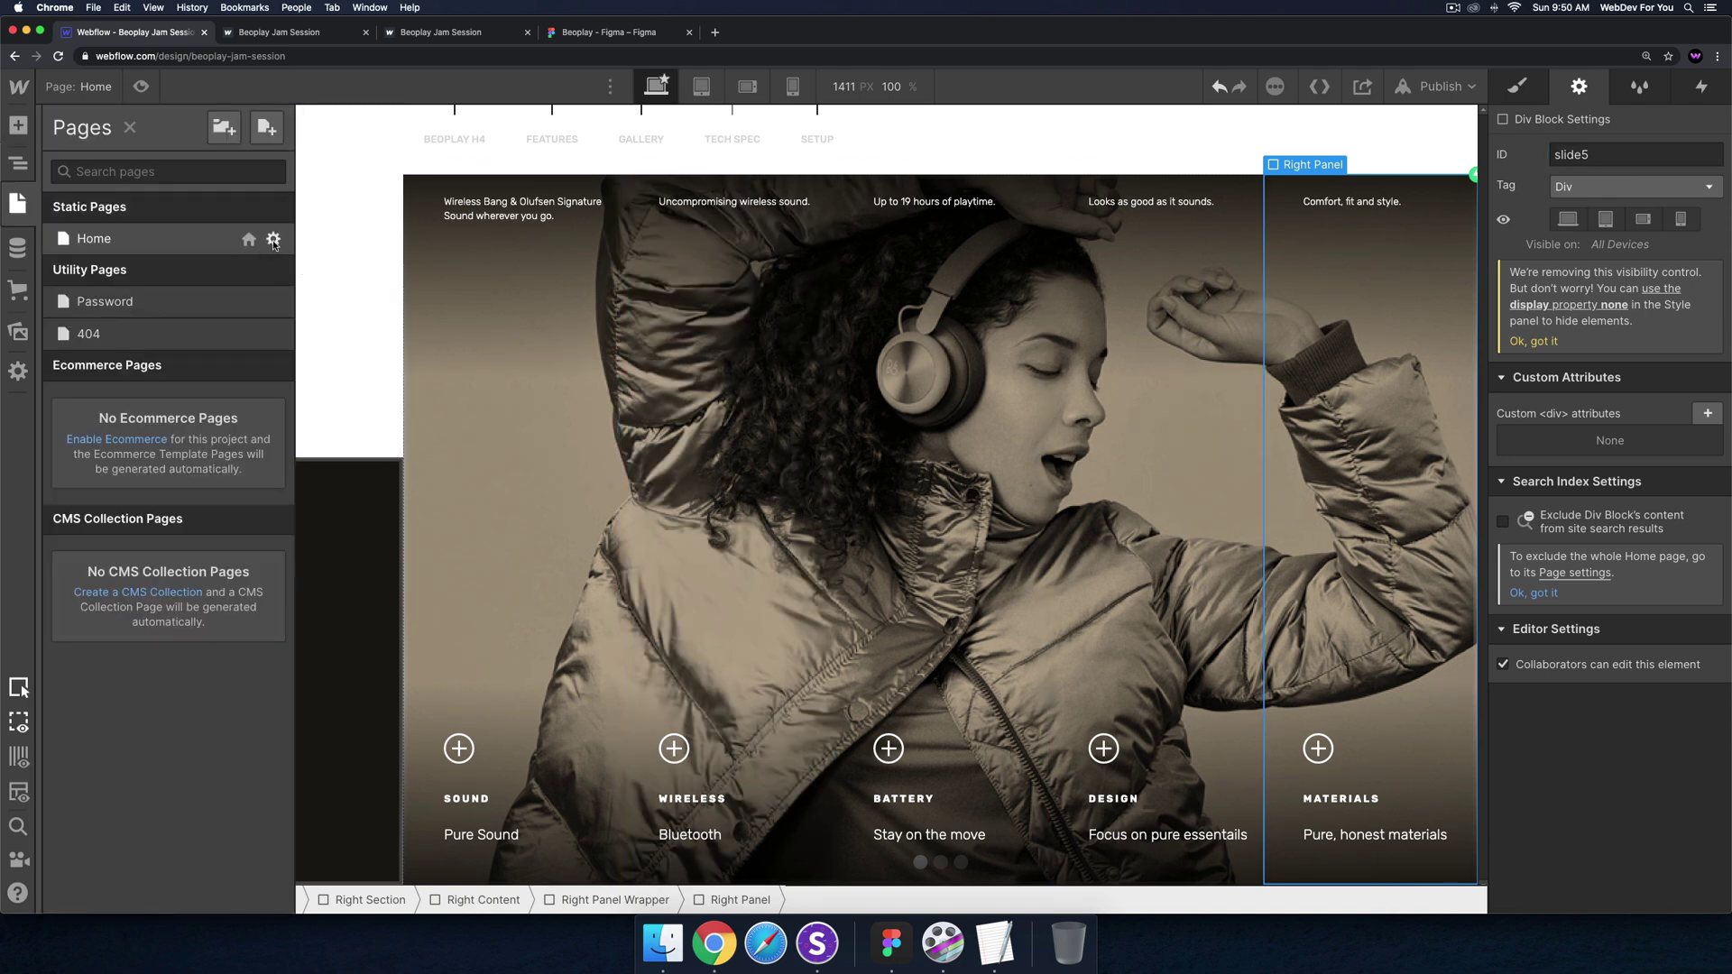
click(273, 239)
scroll(582, 534, down, 15)
scroll(582, 534, down, 8)
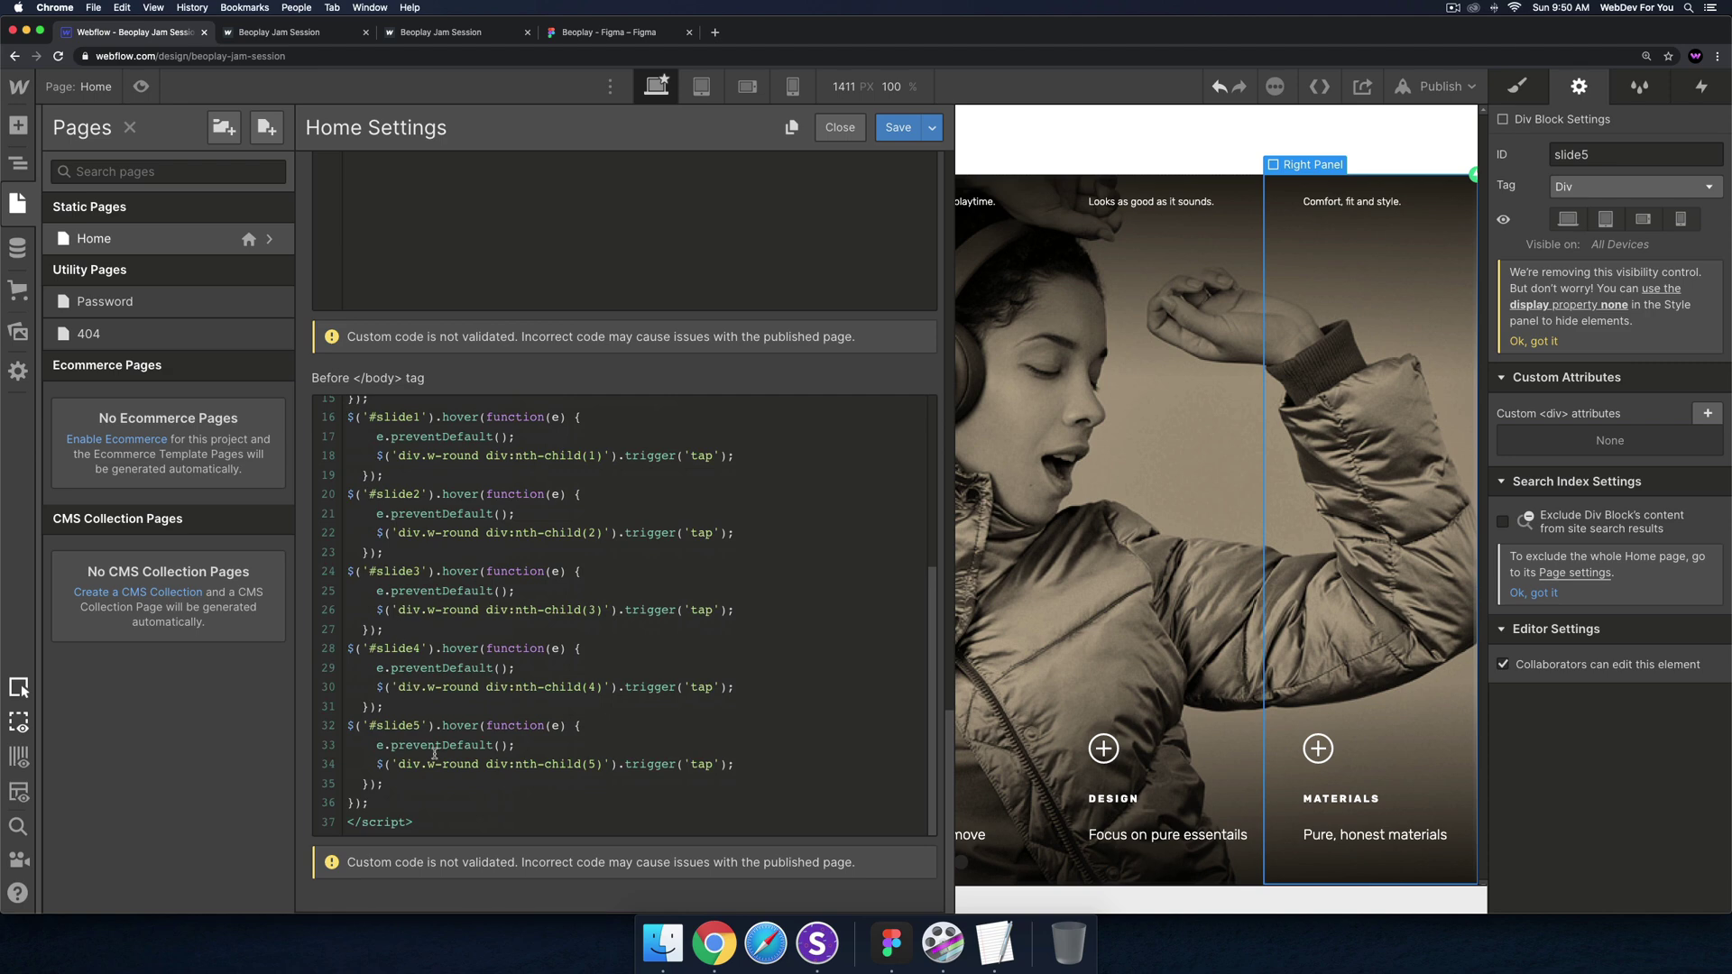
click(897, 127)
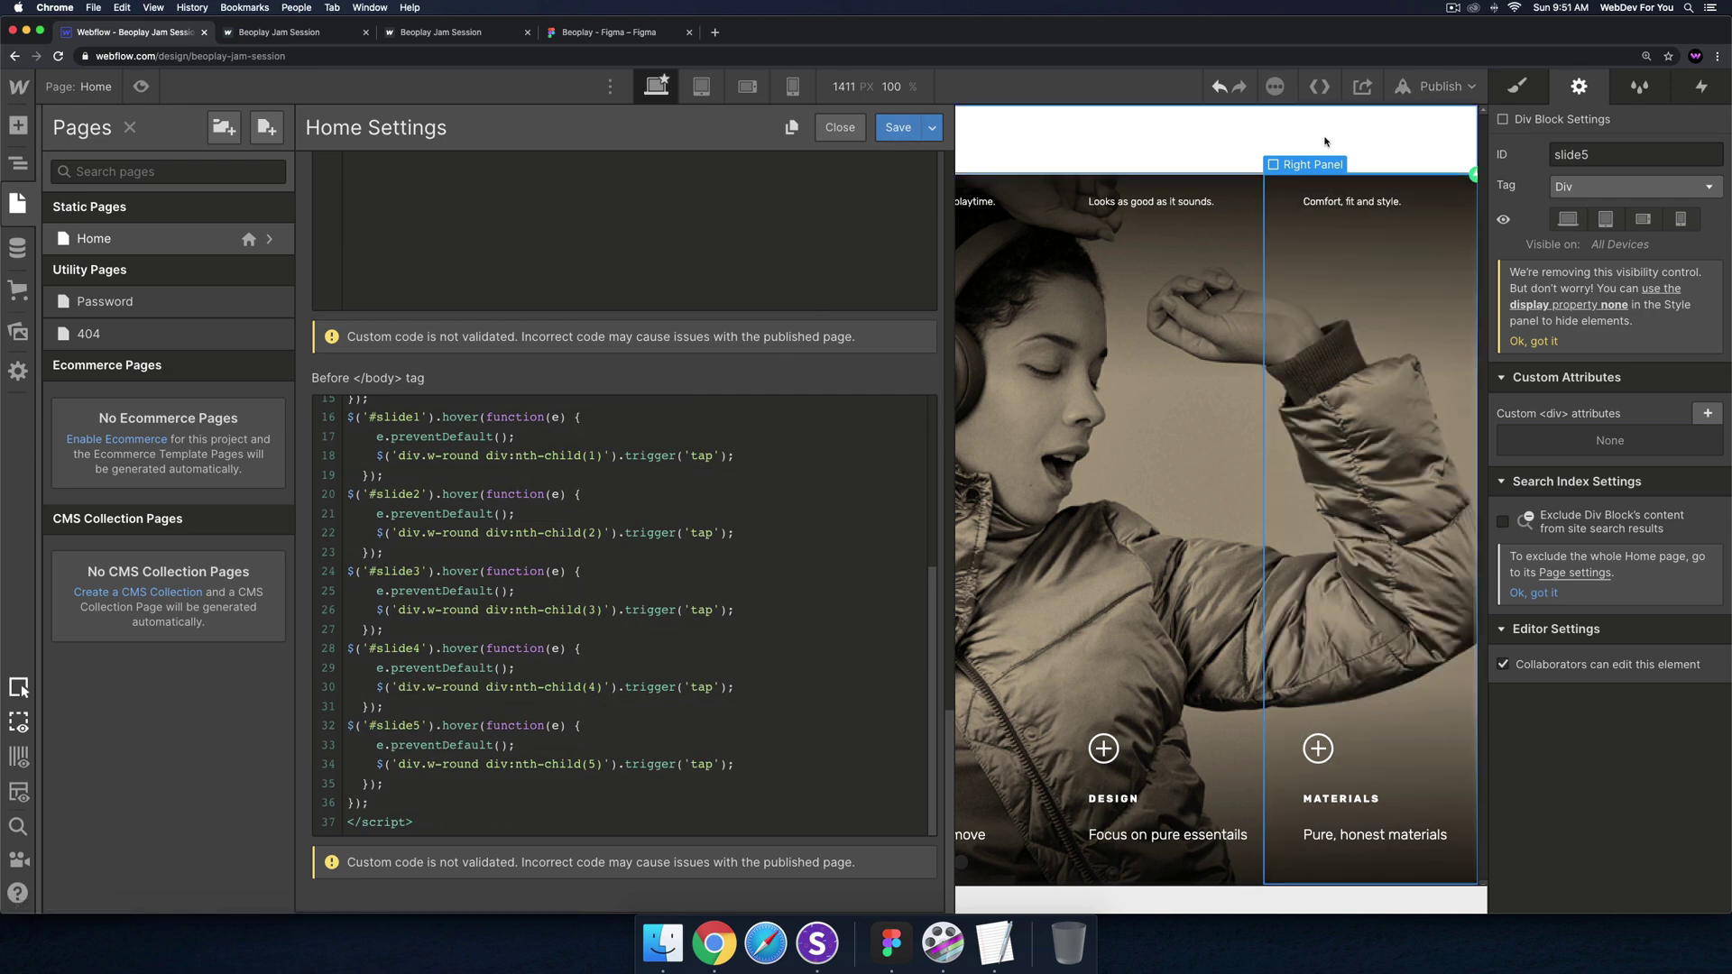
click(1326, 141)
Publish the project to its webflow.io domain and open the live site to check it
click(1440, 86)
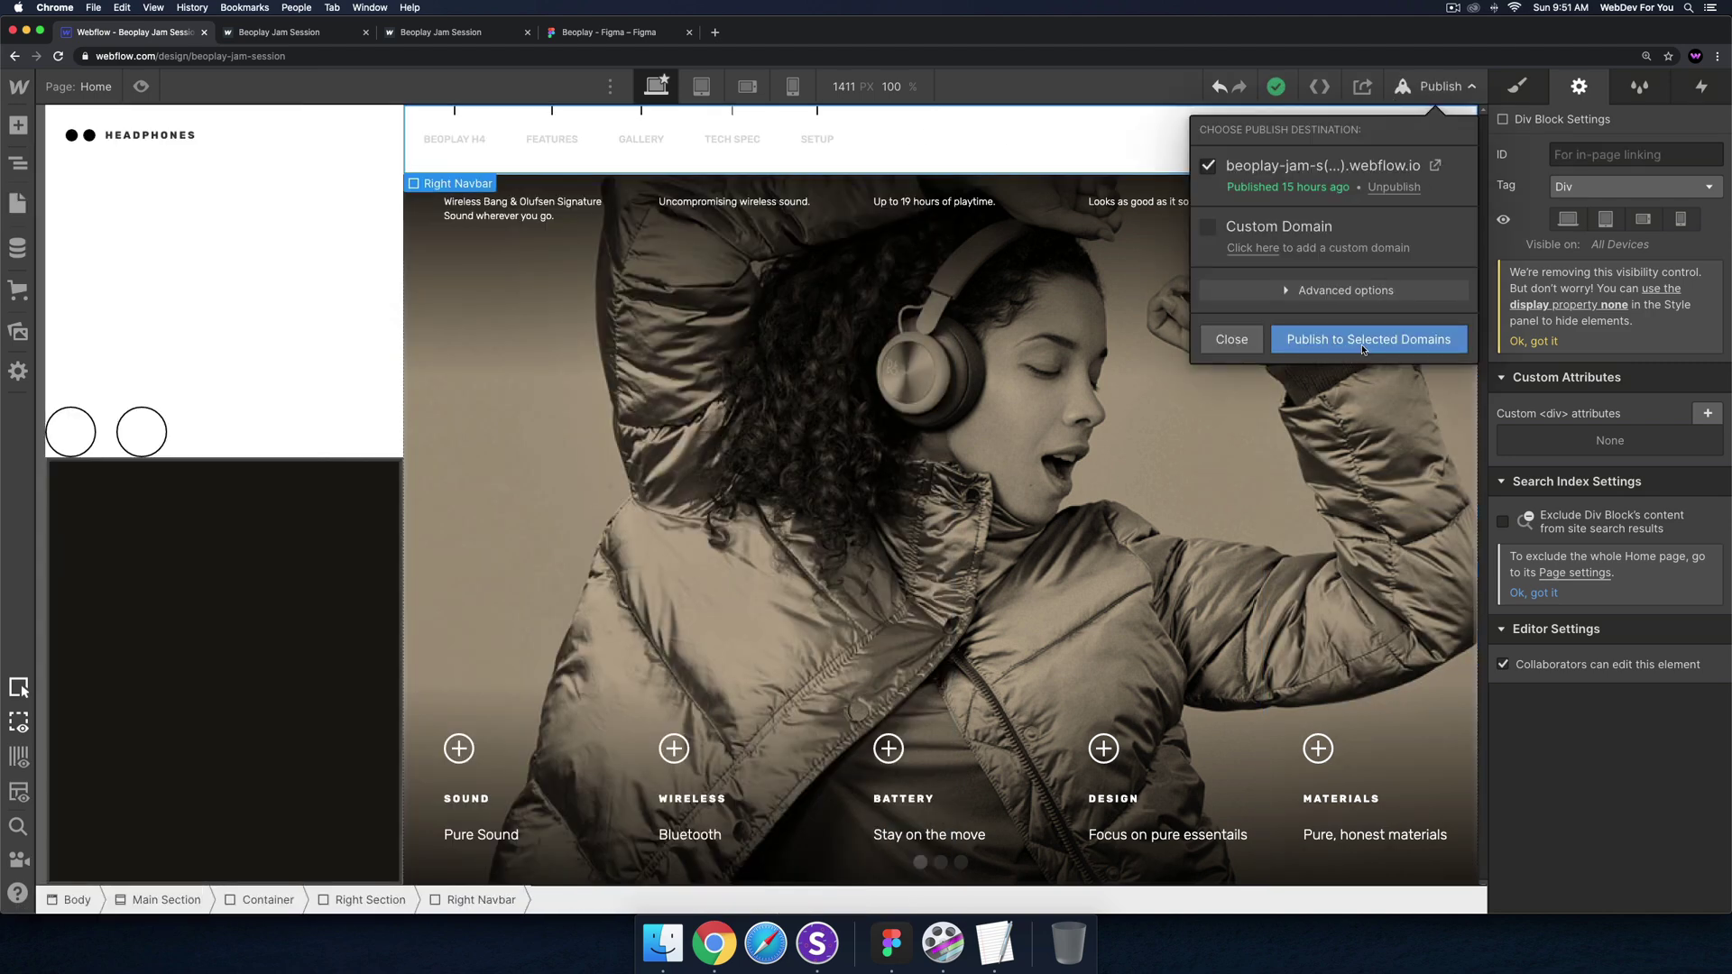
click(1363, 343)
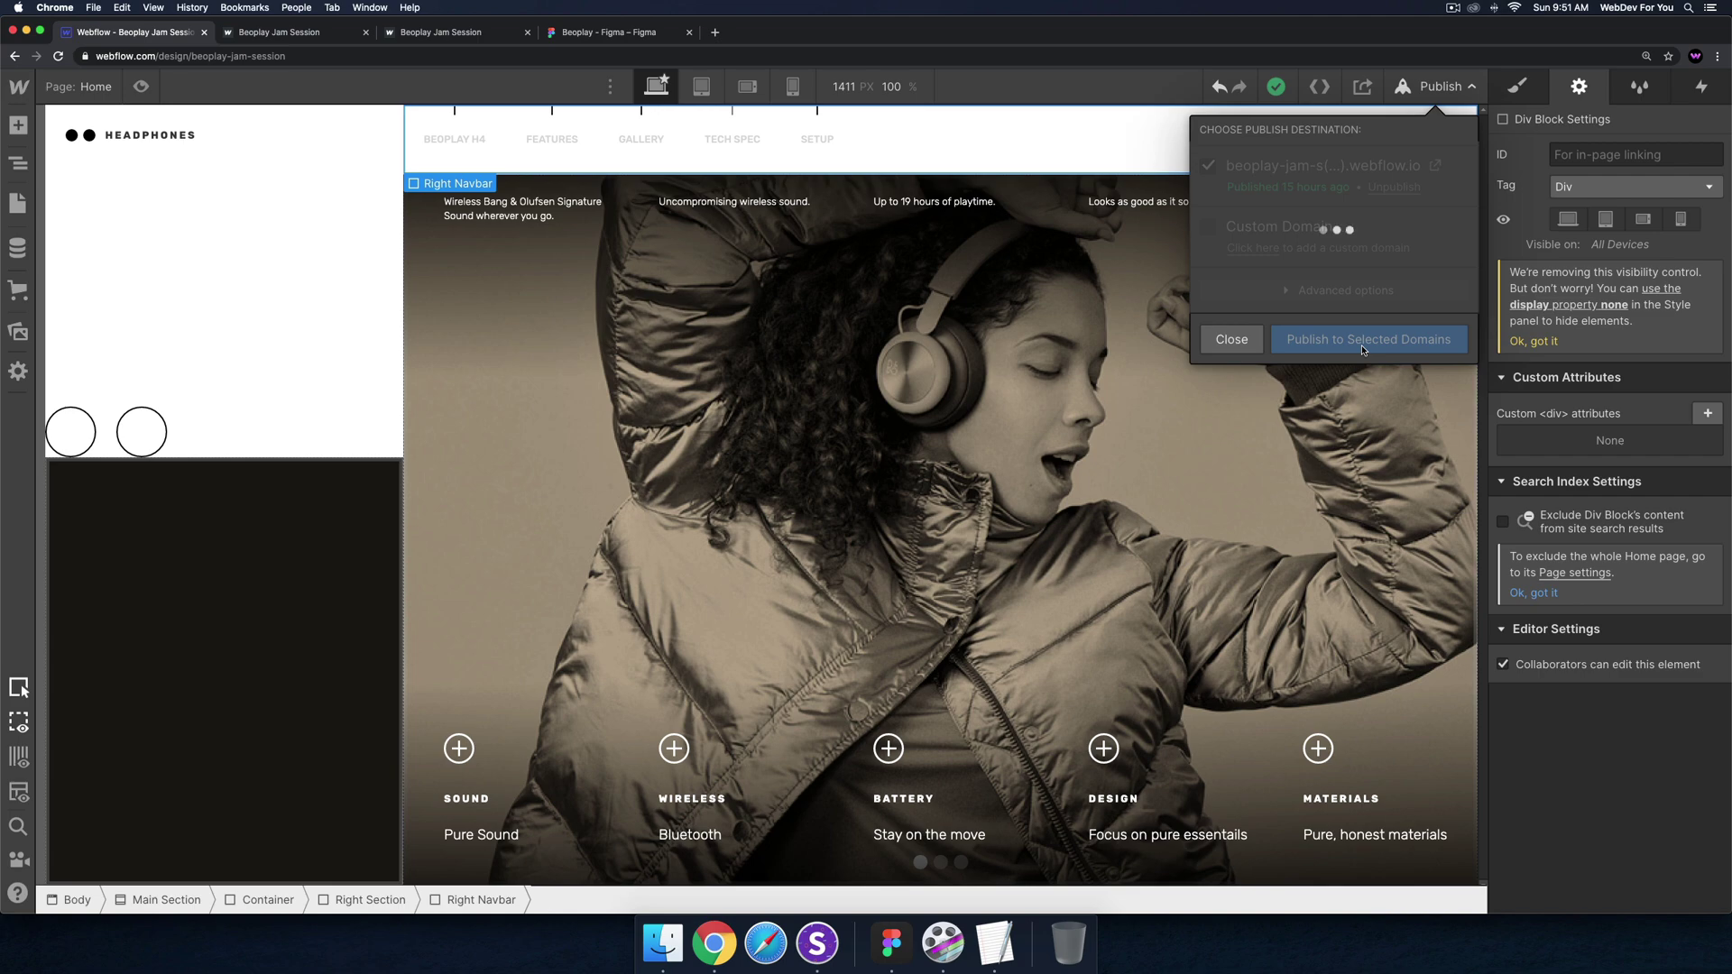
click(1435, 164)
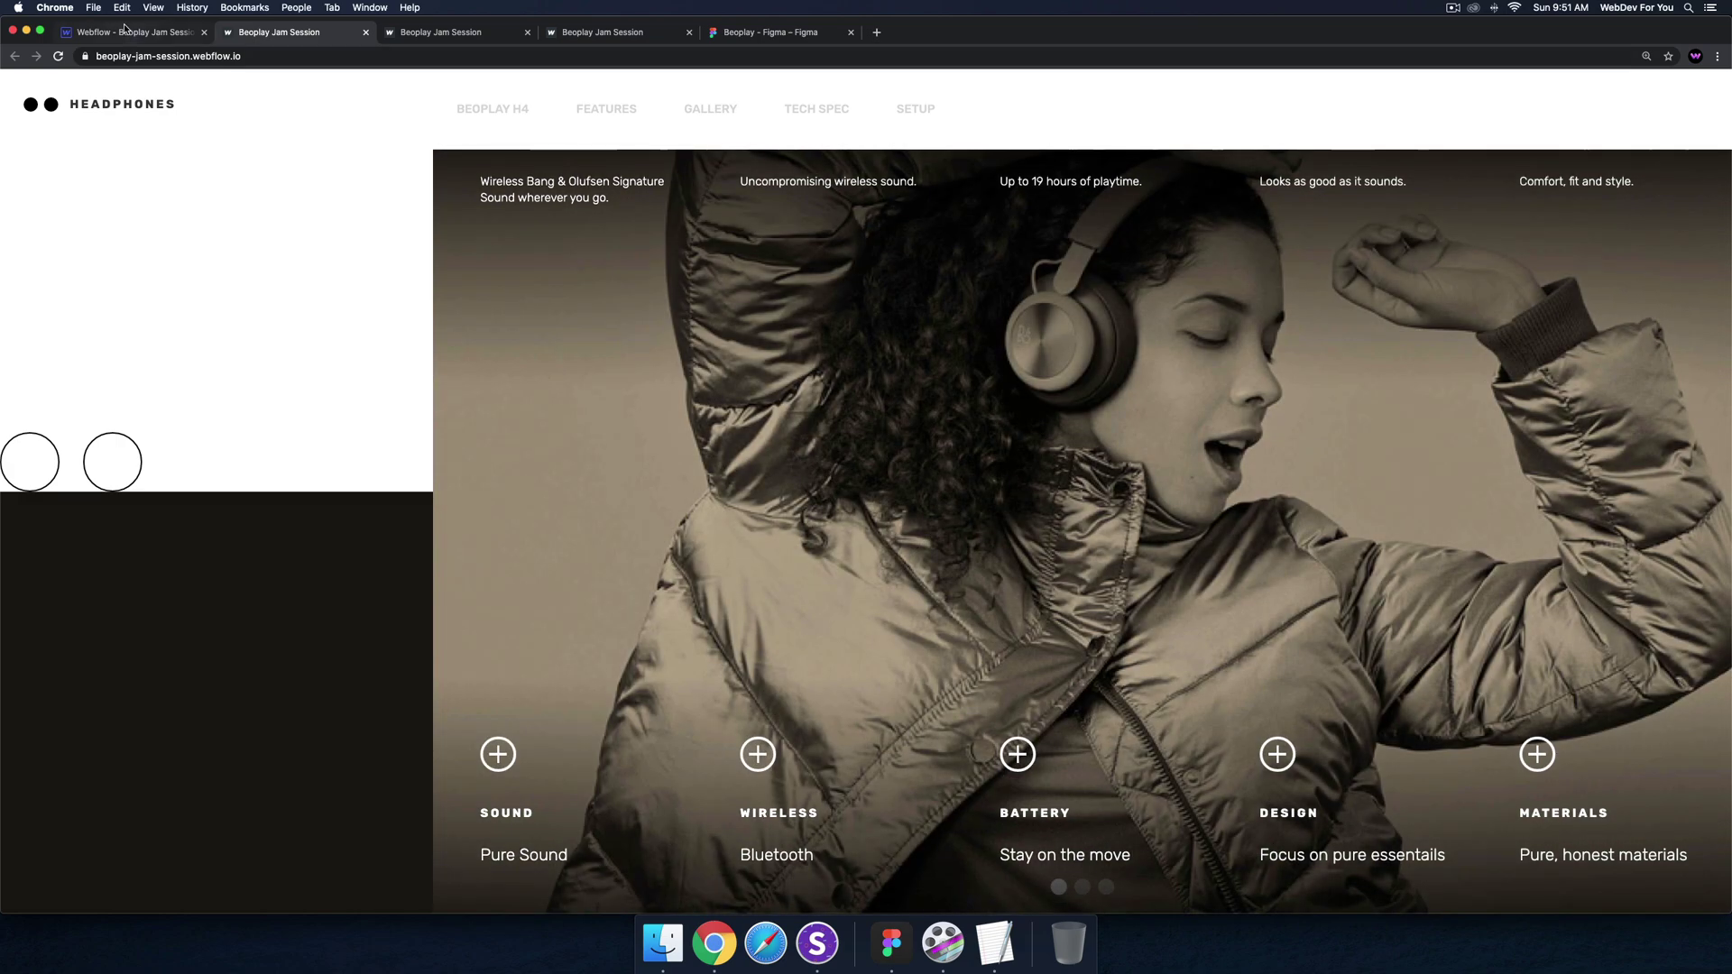
click(126, 34)
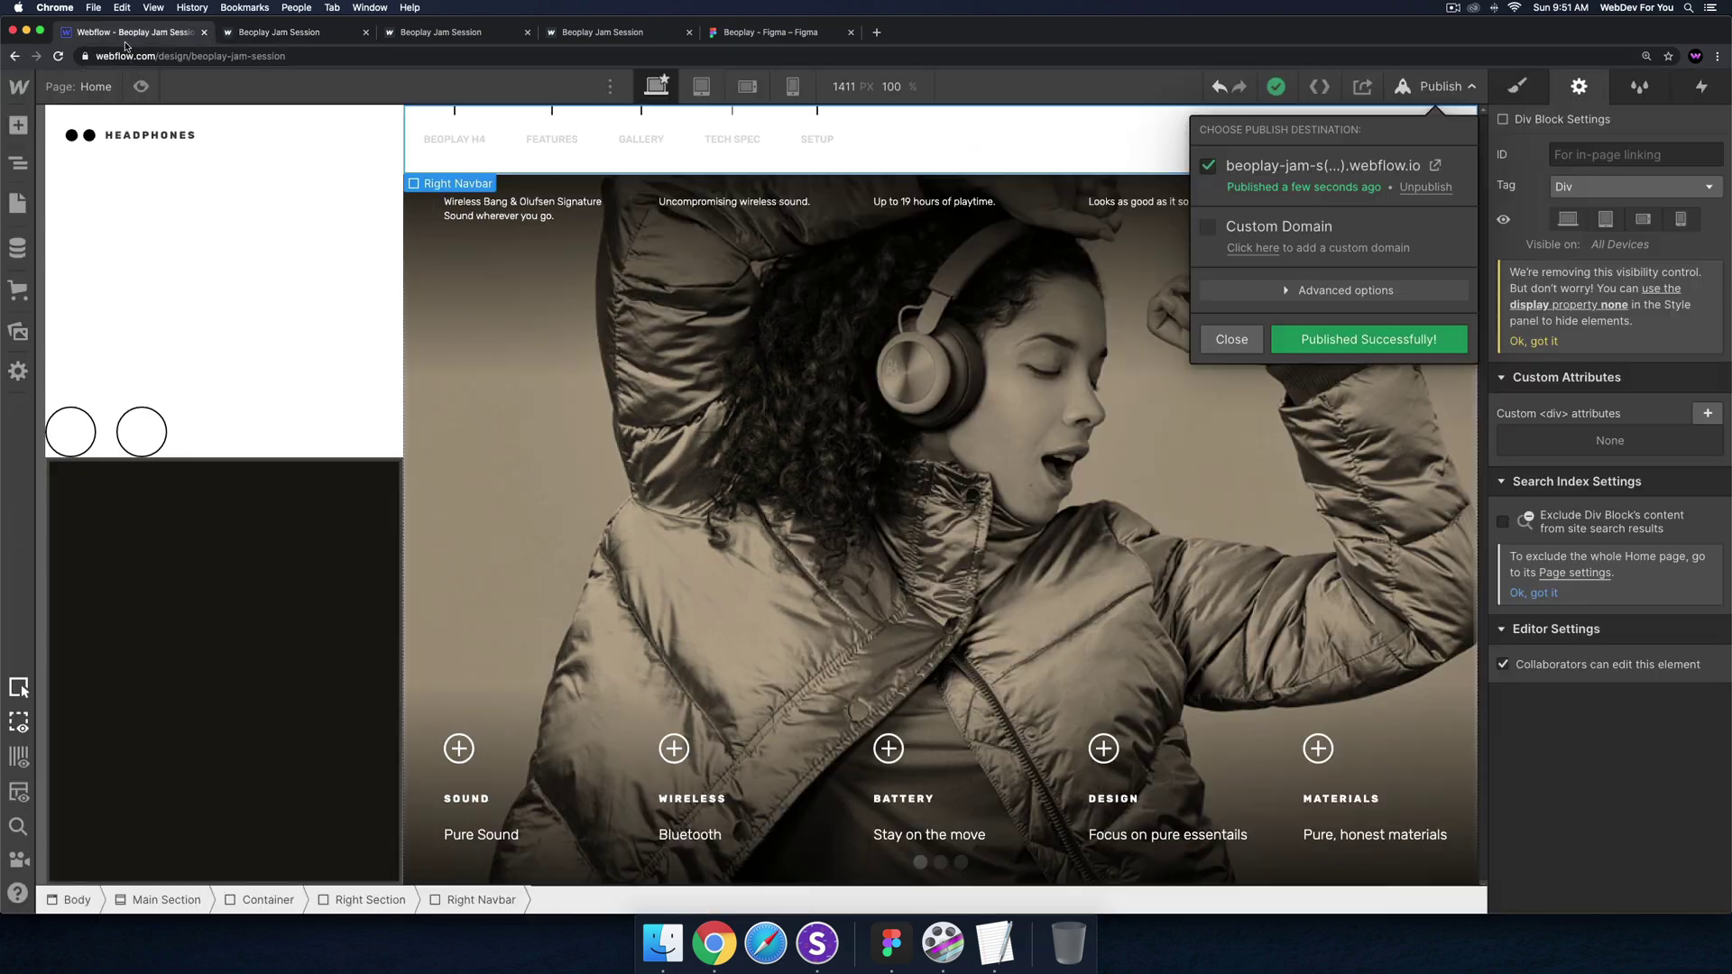
click(1232, 343)
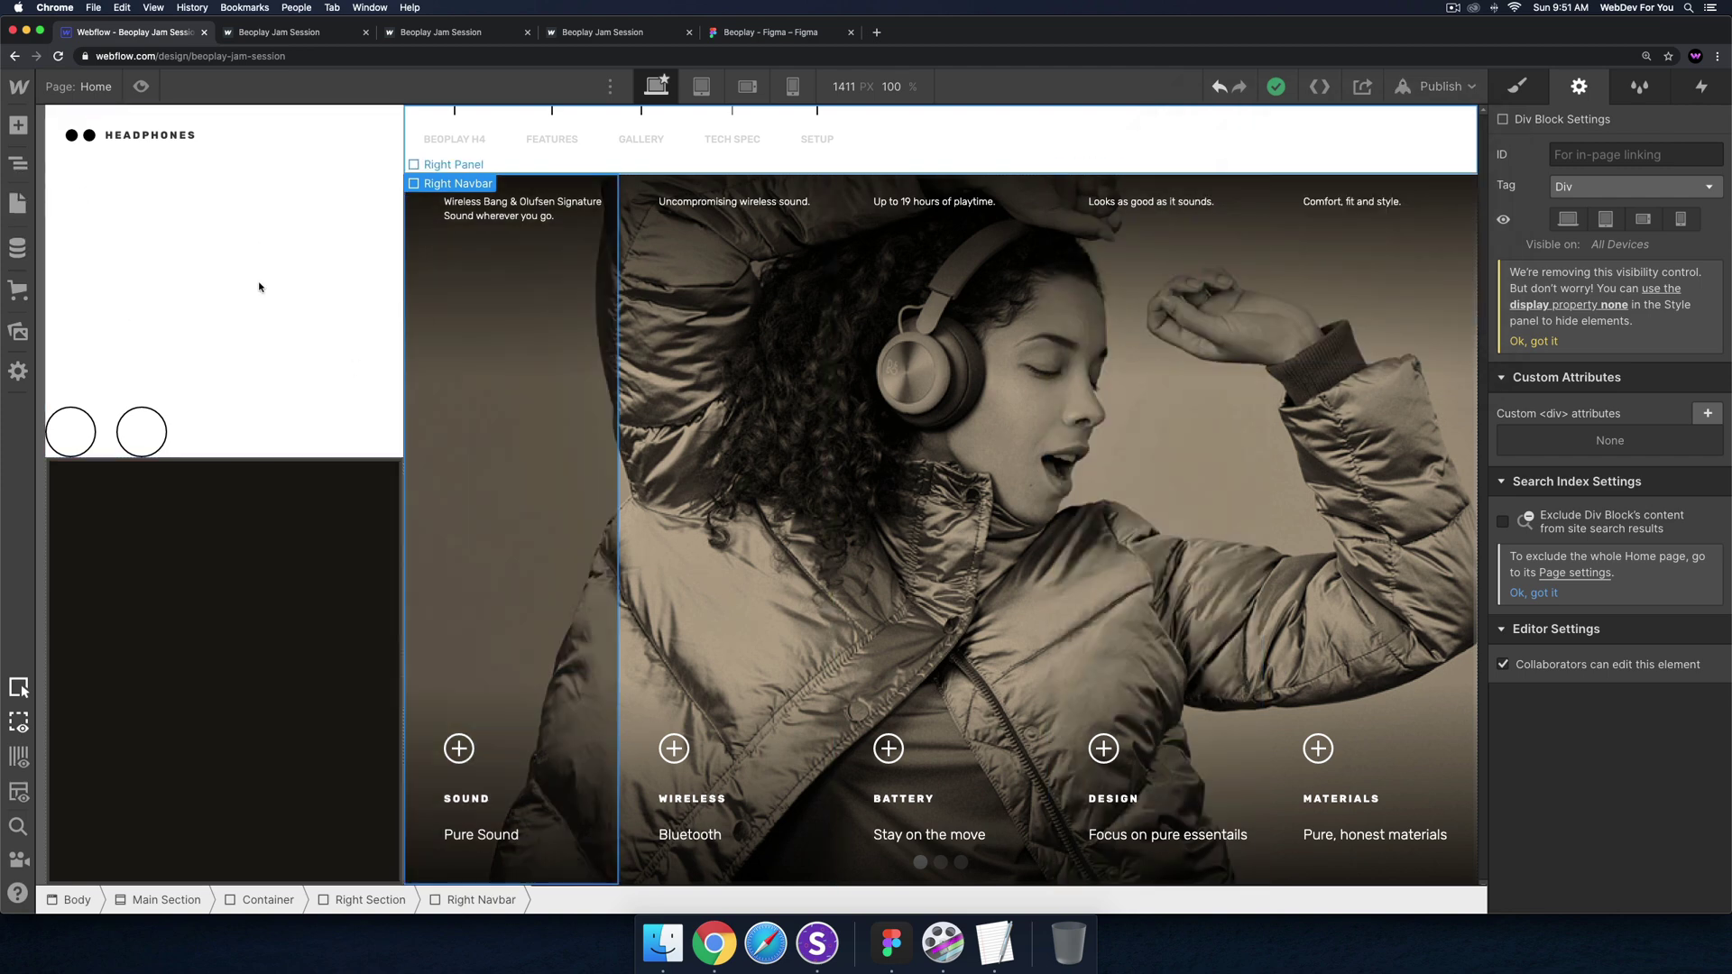
Add a fourth slide to the Beoplay slider and select it inside the Mask
click(18, 165)
click(130, 487)
click(104, 481)
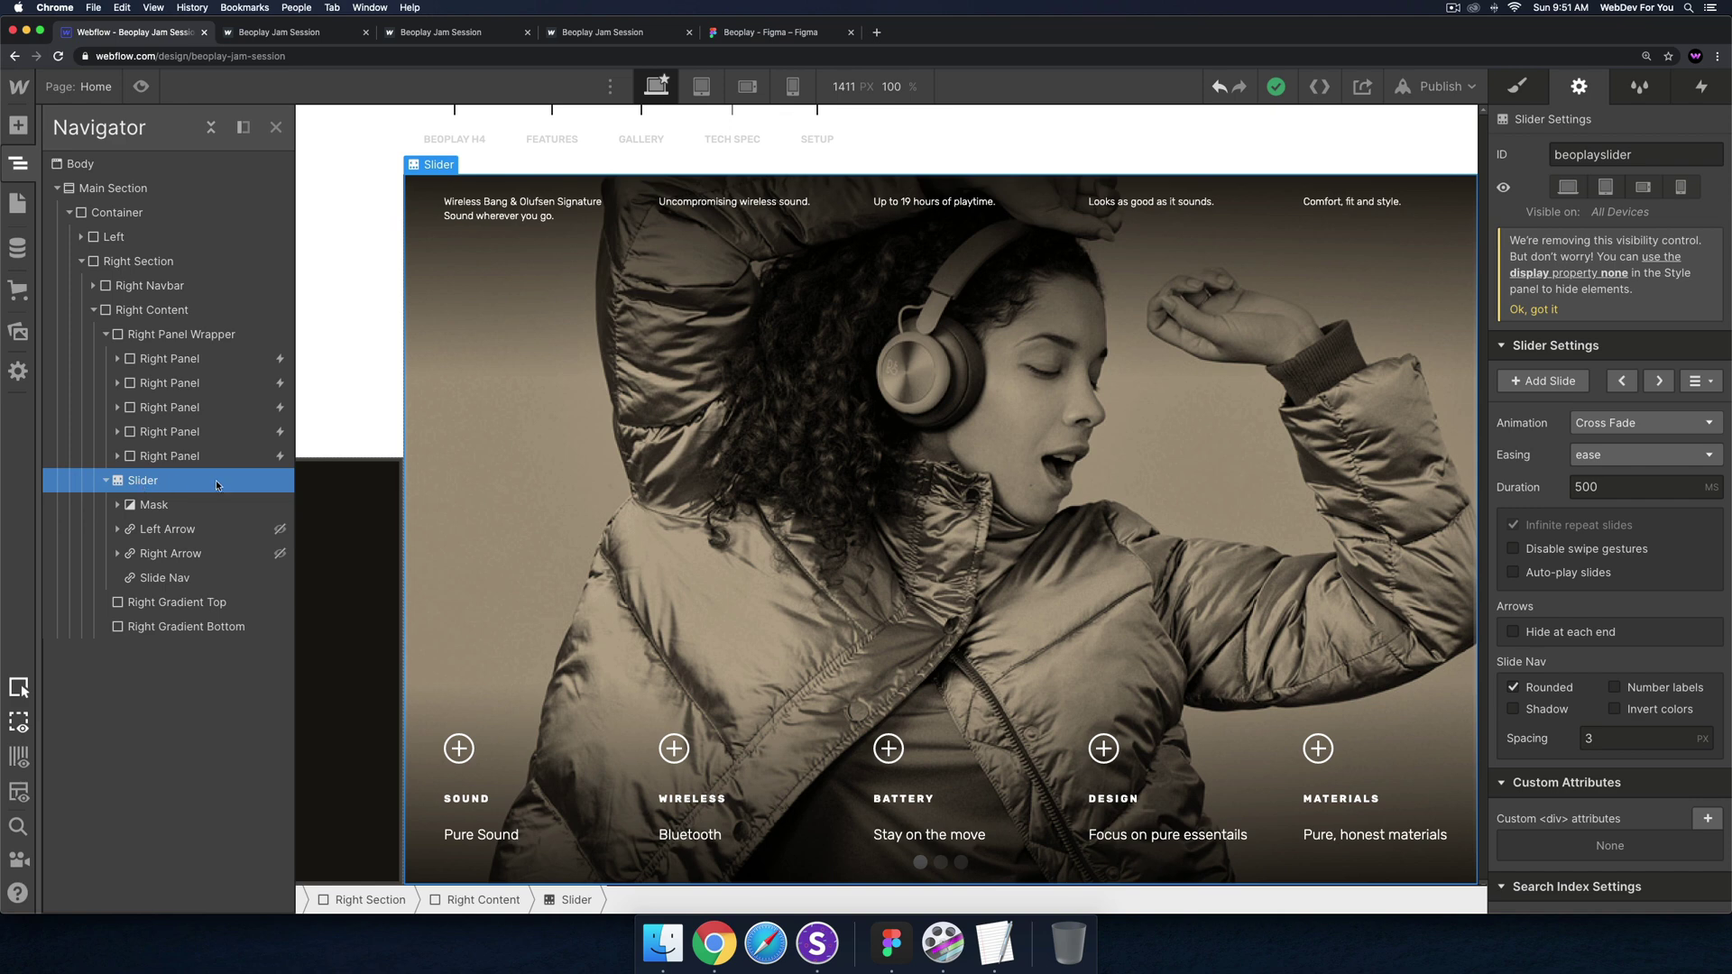
click(1543, 381)
click(154, 504)
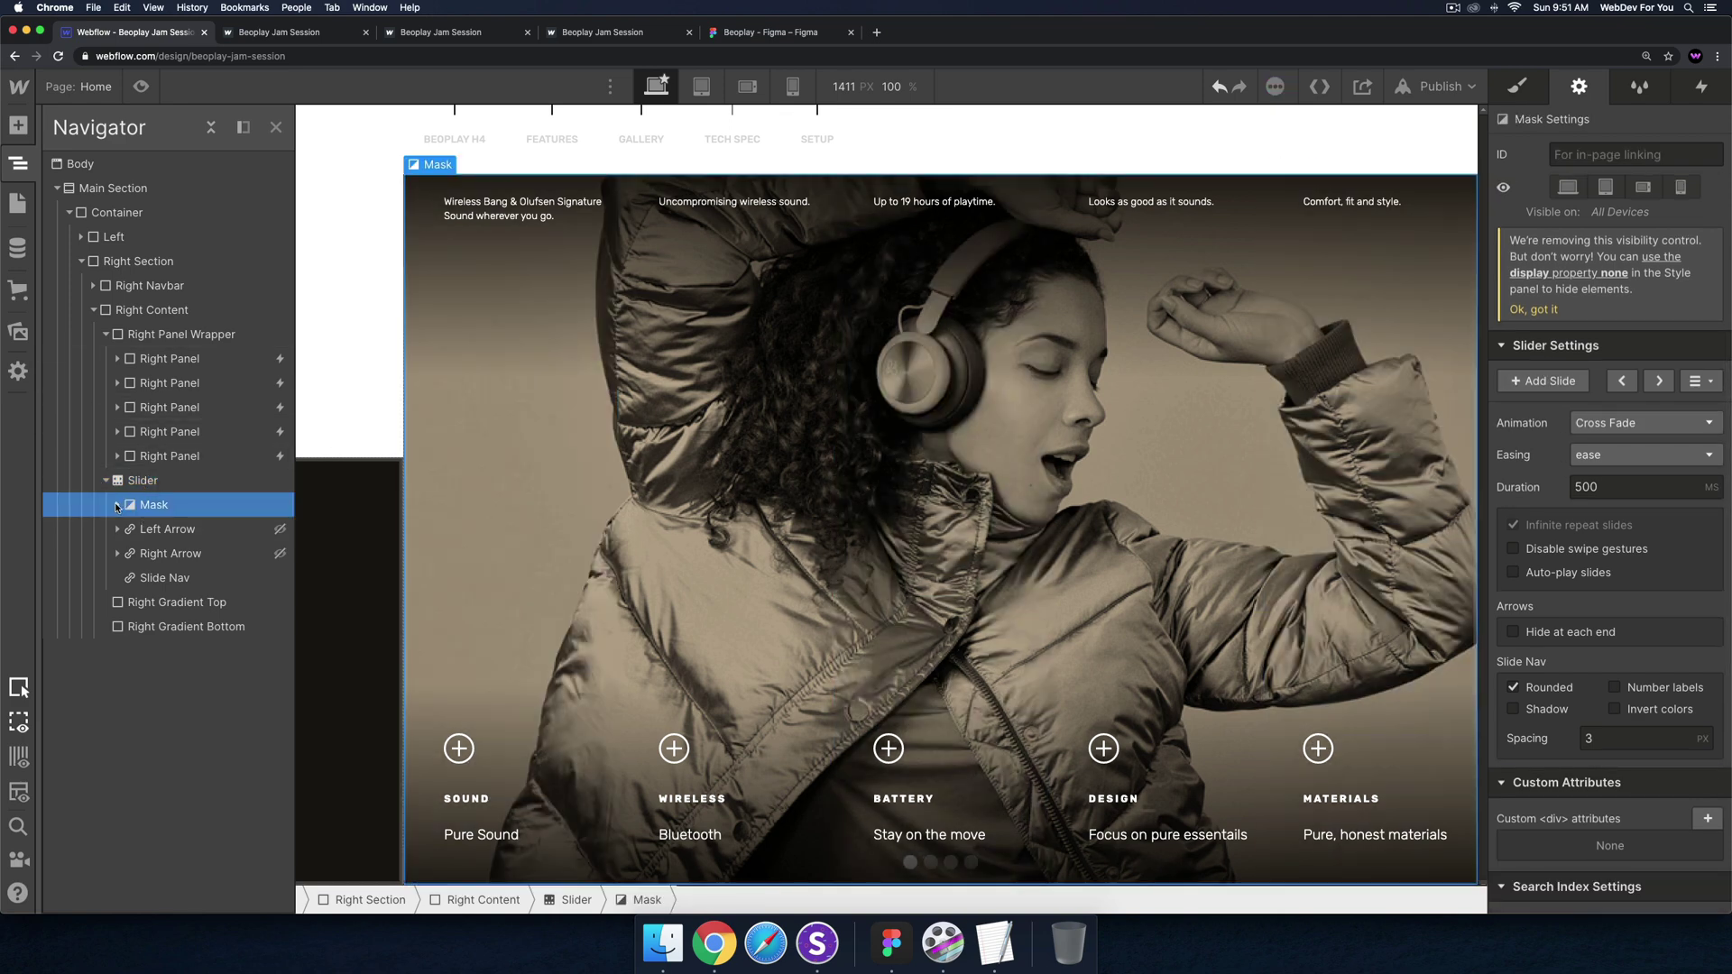
click(117, 504)
click(171, 602)
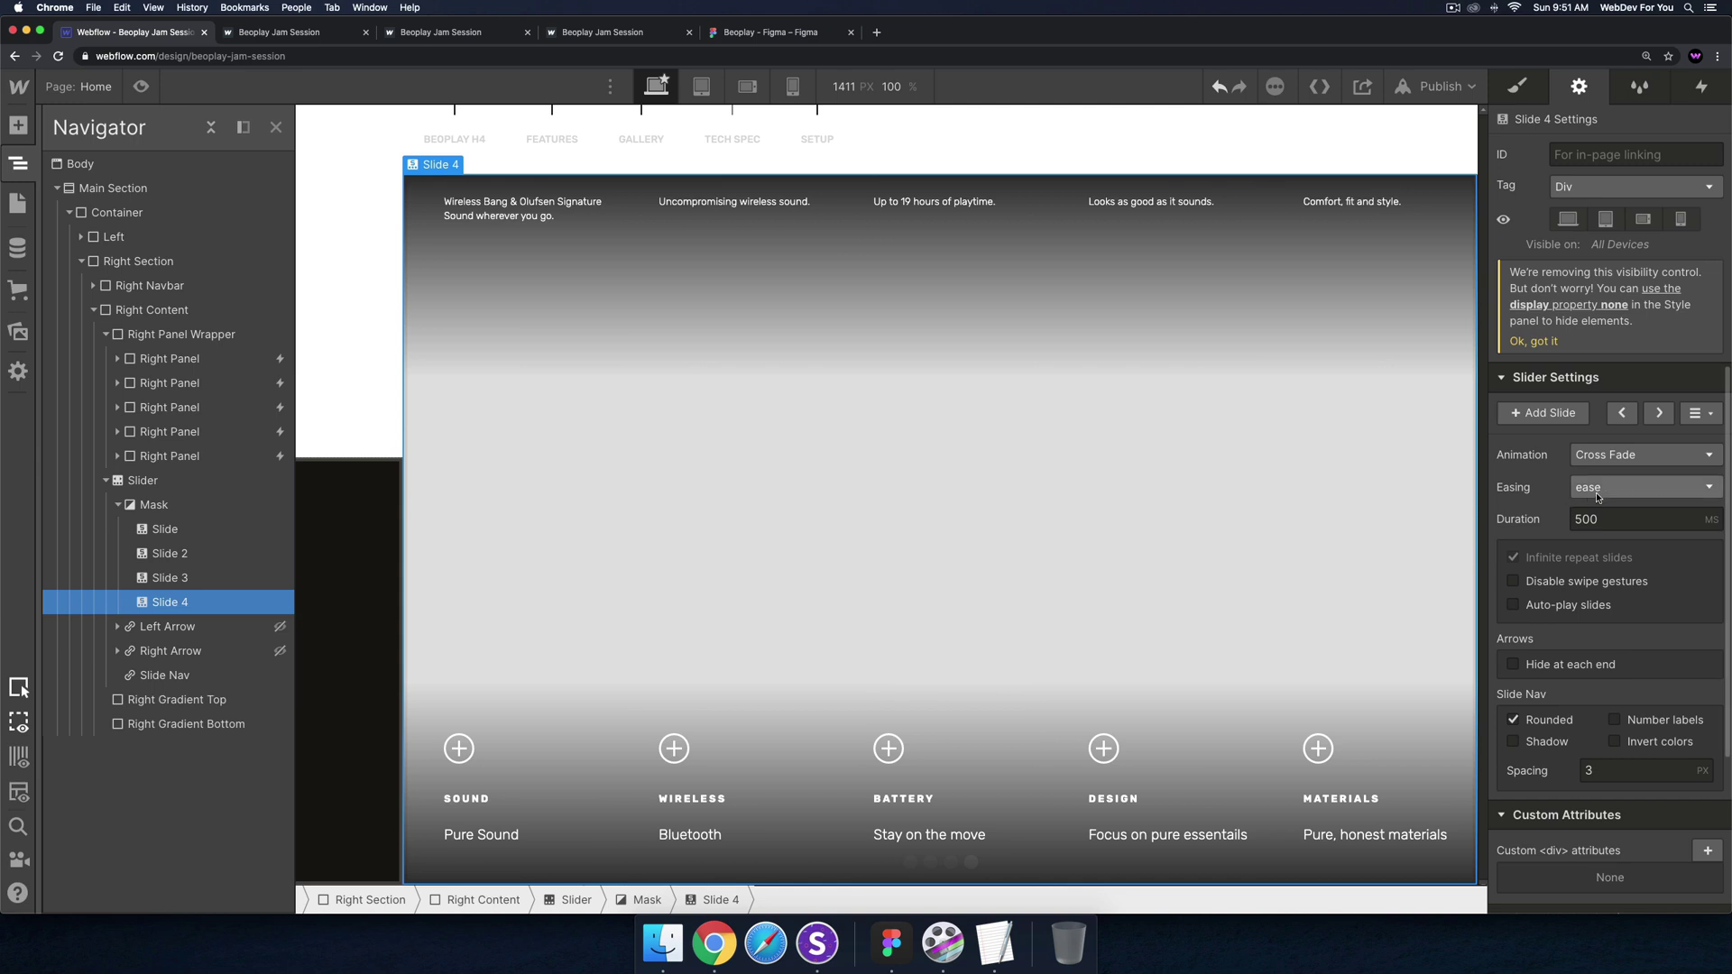
Upload the additional slide images from Finder into the project's assets
click(18, 331)
click(663, 943)
drag(1013, 428, 126, 338)
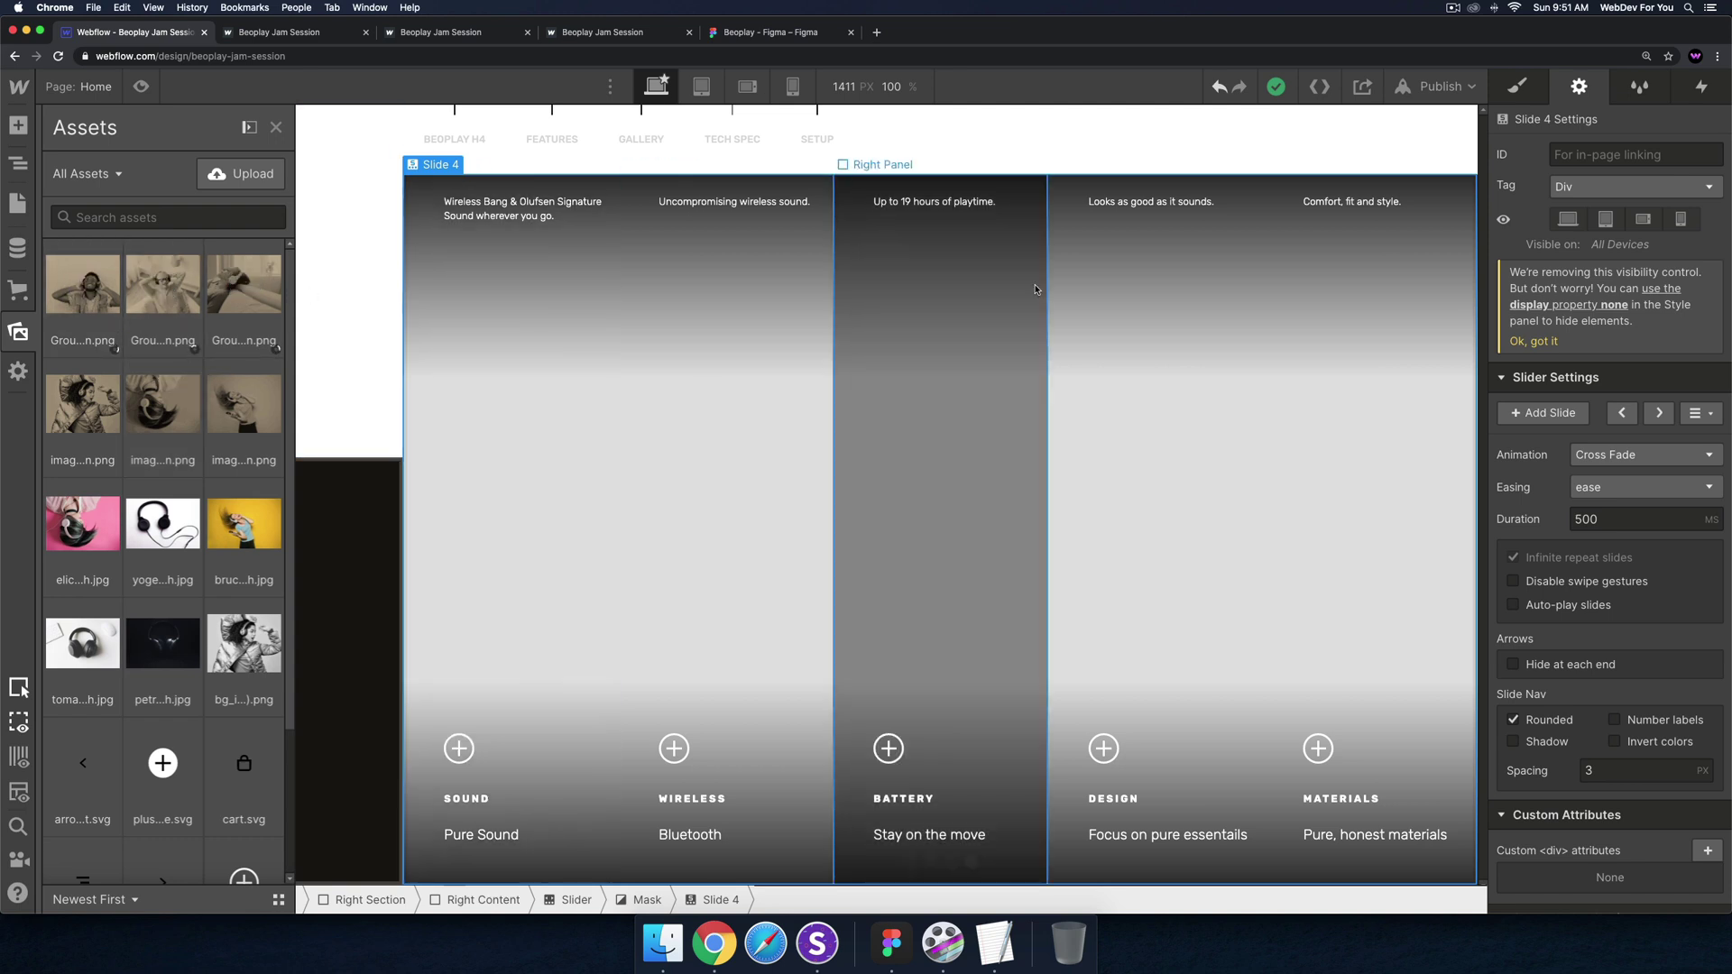
Give Slide 4 the background image Group 6-min.png, sized to Cover and positioned at the centre
click(1513, 91)
scroll(1615, 541, down, 10)
scroll(1628, 585, down, 3)
click(1712, 577)
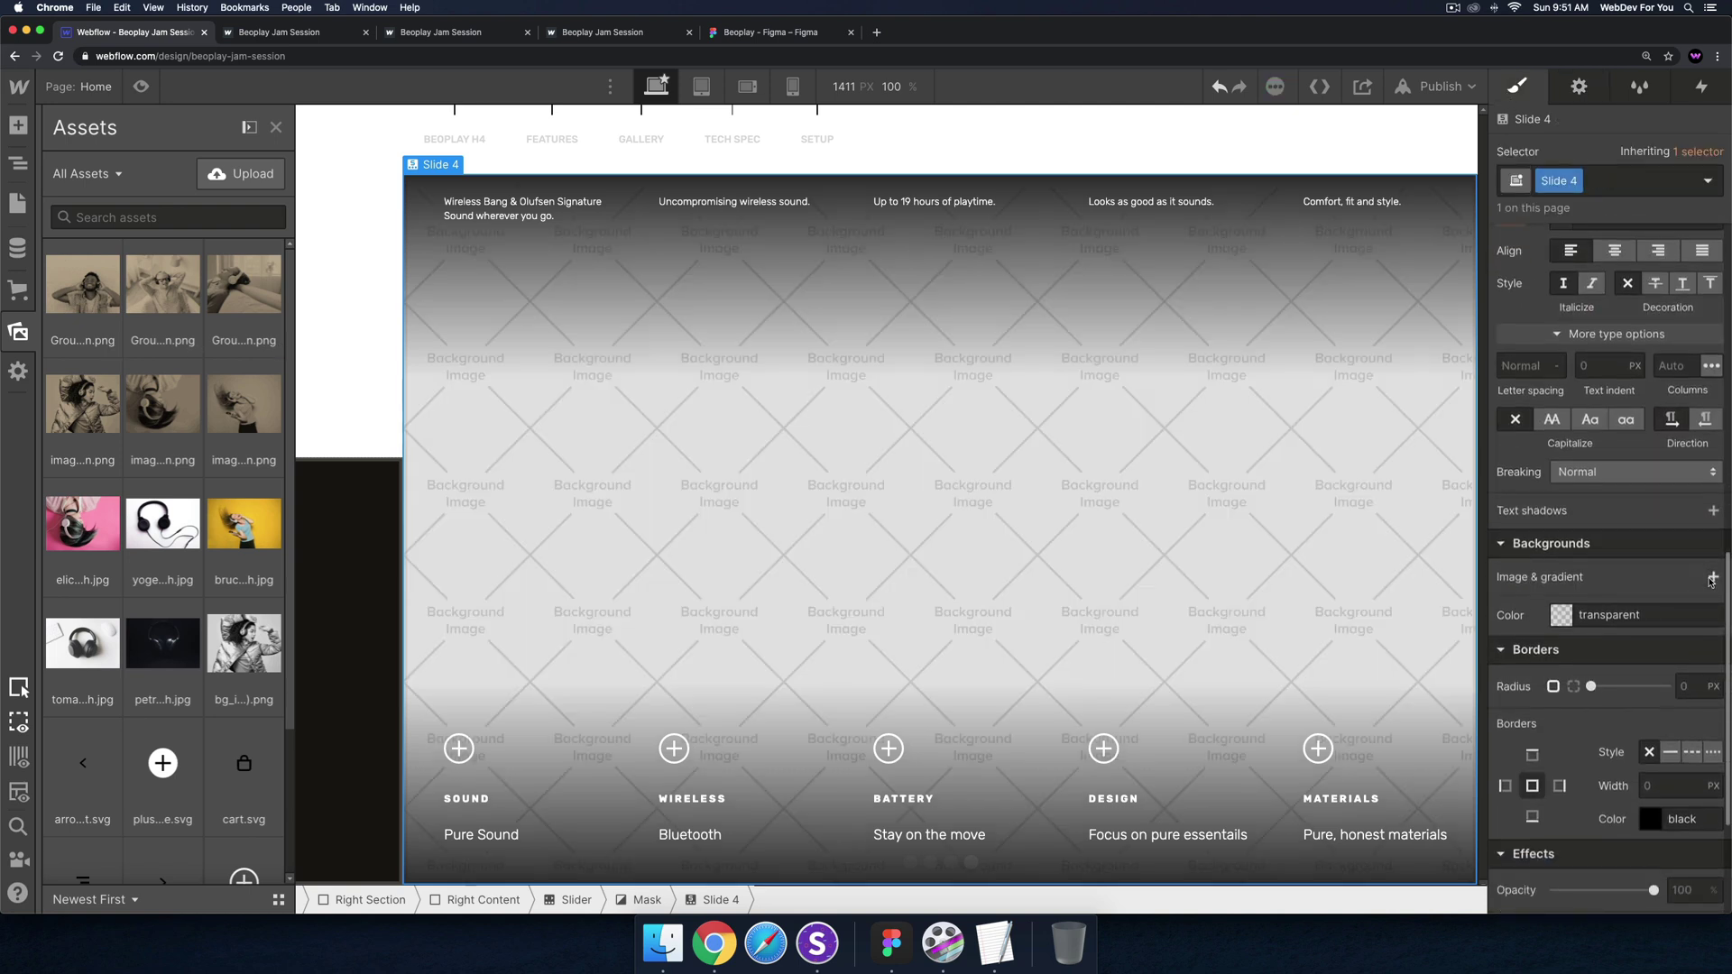
click(1635, 322)
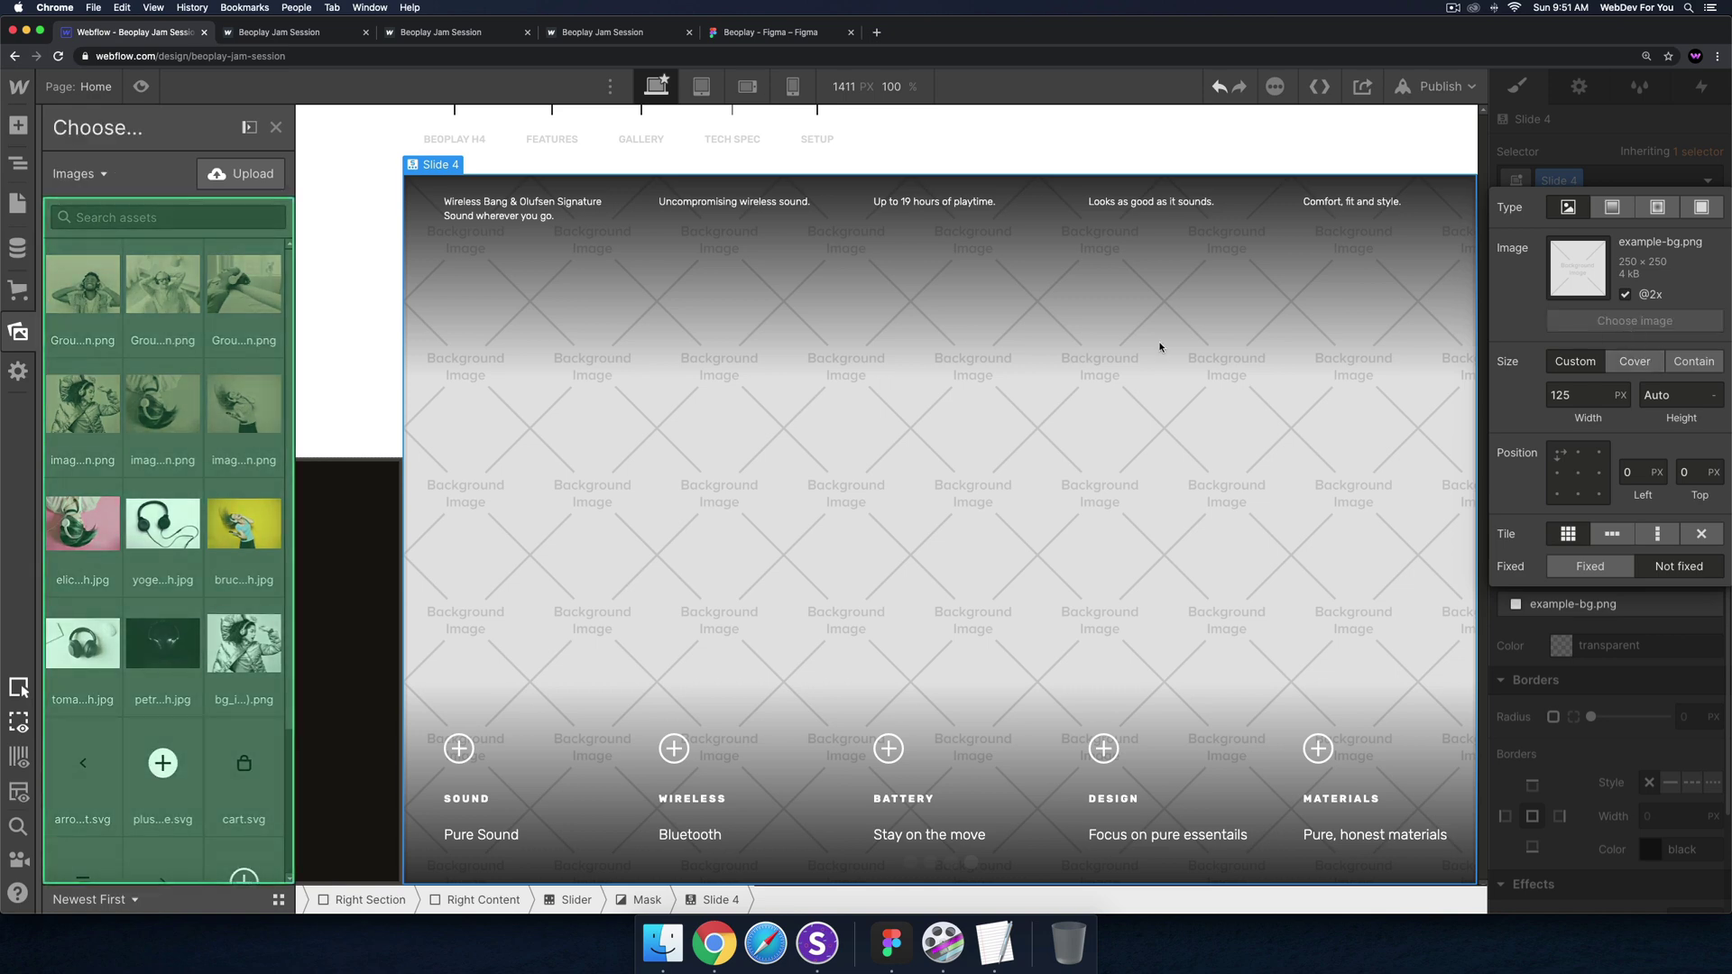
click(65, 280)
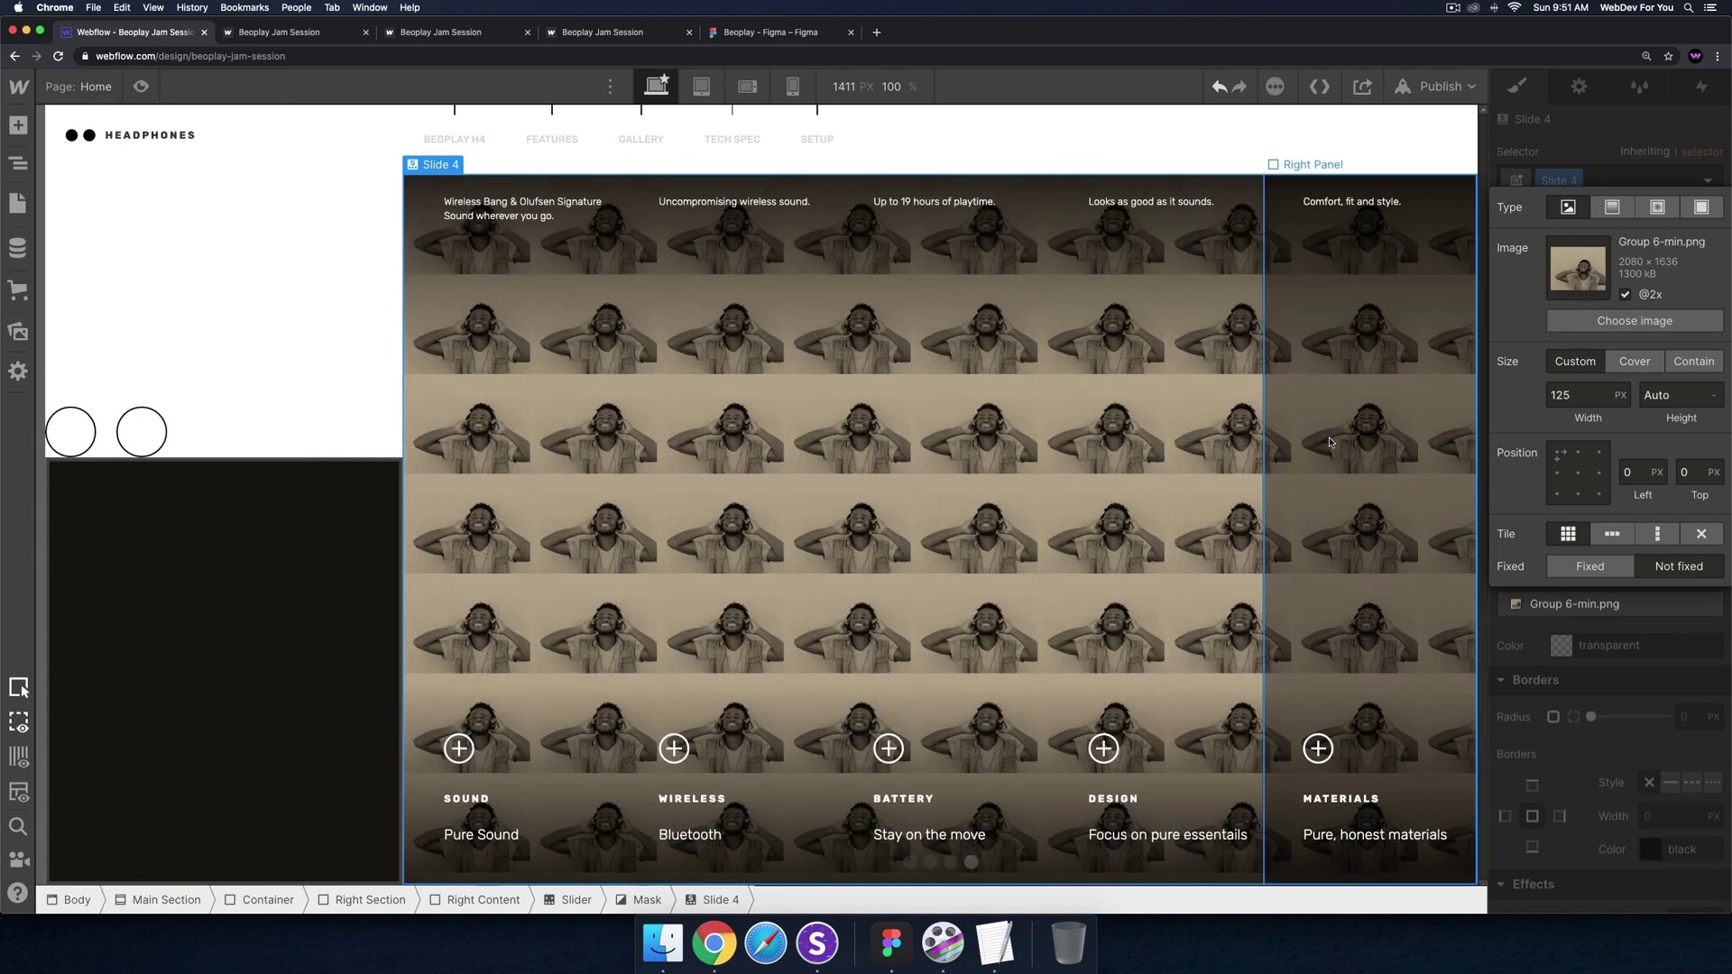
click(1637, 366)
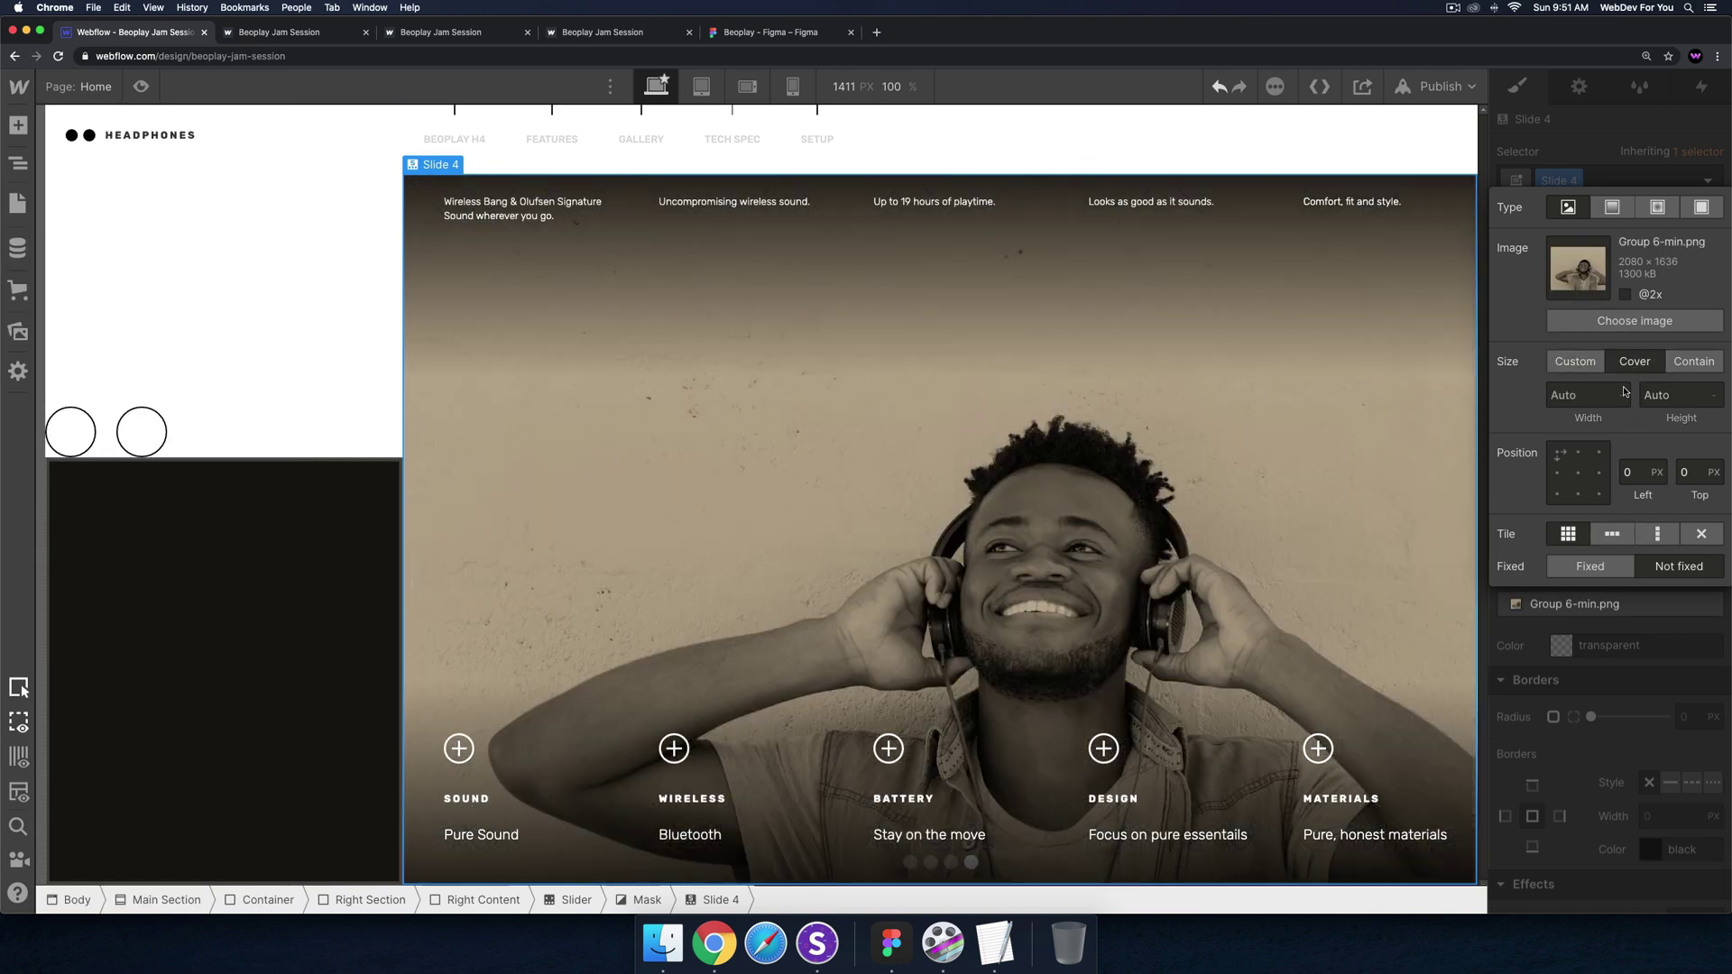
click(1576, 475)
click(1608, 163)
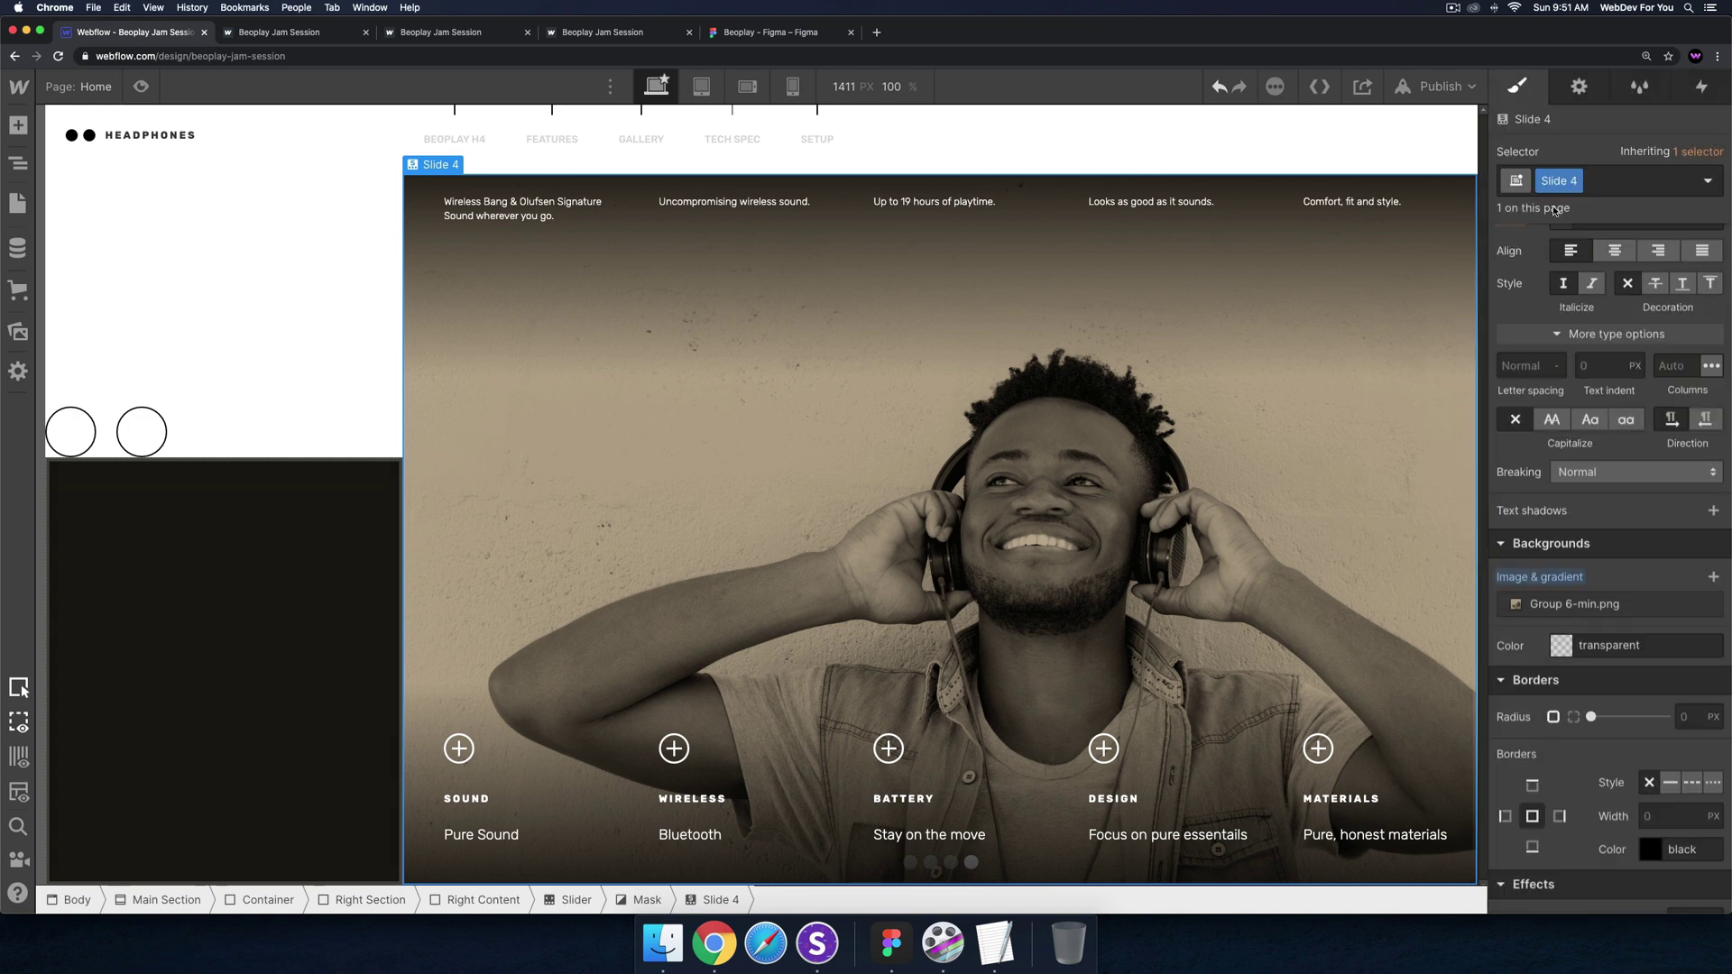
Add a fifth slide to the slider and show it in the element hierarchy
click(1578, 86)
click(1544, 413)
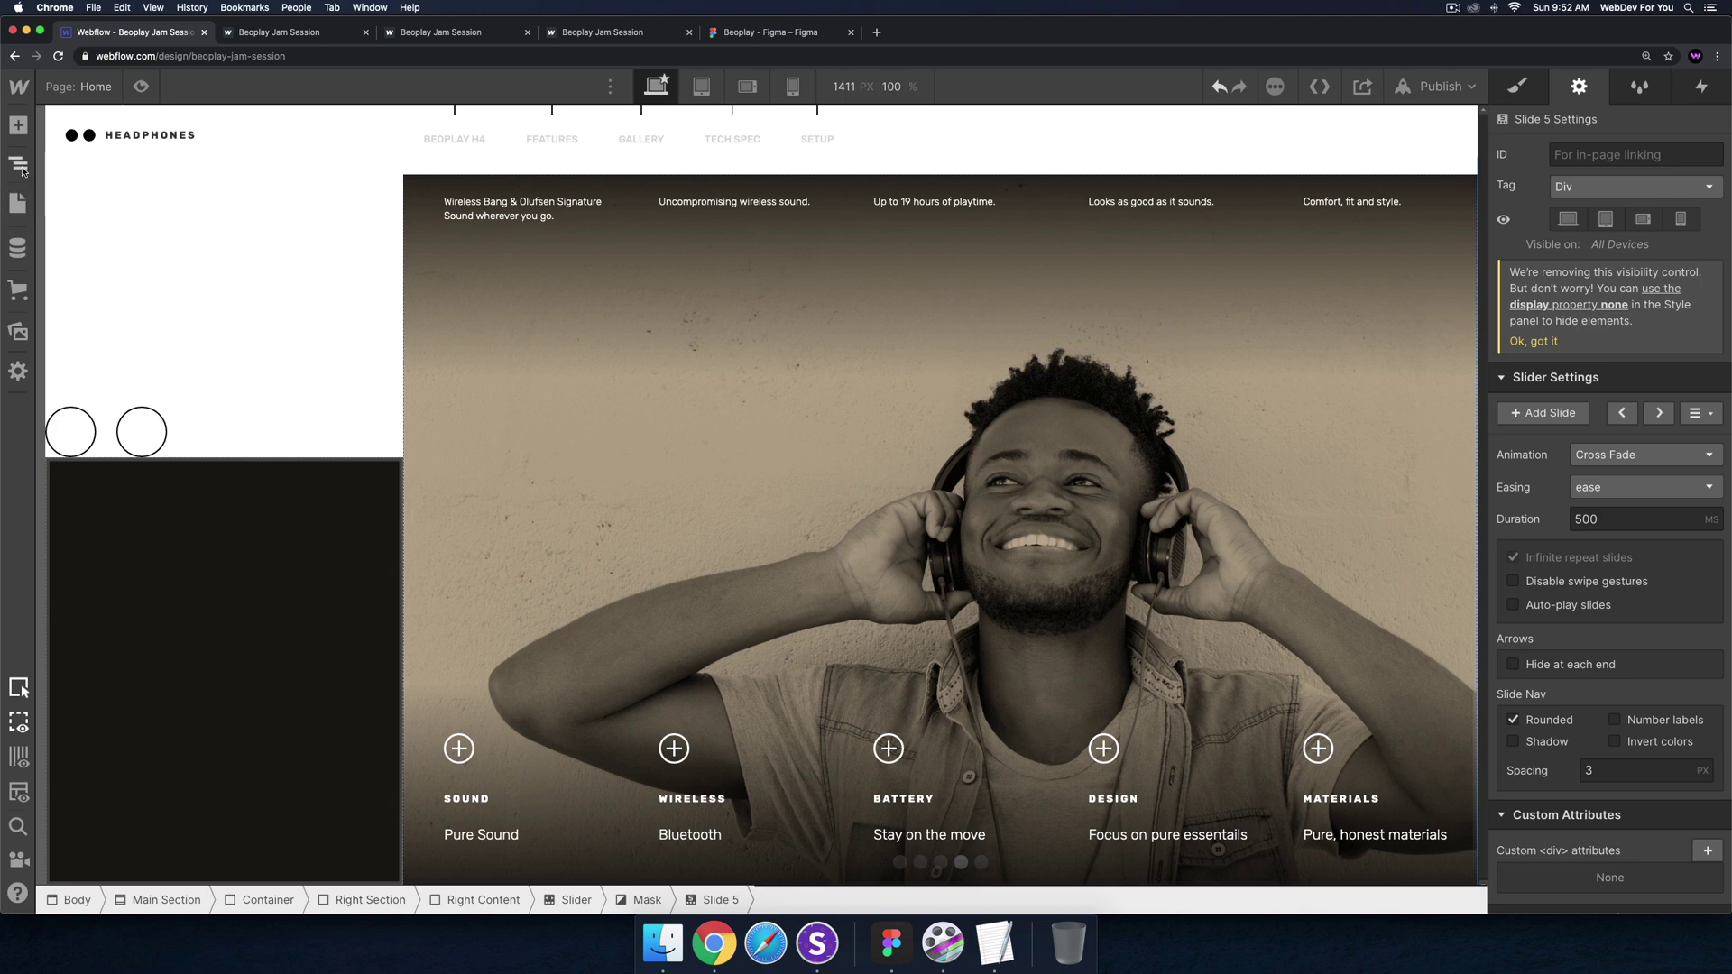
click(20, 166)
Give Slide 5 the background image Group 5-min.png, sized to Cover
click(1518, 86)
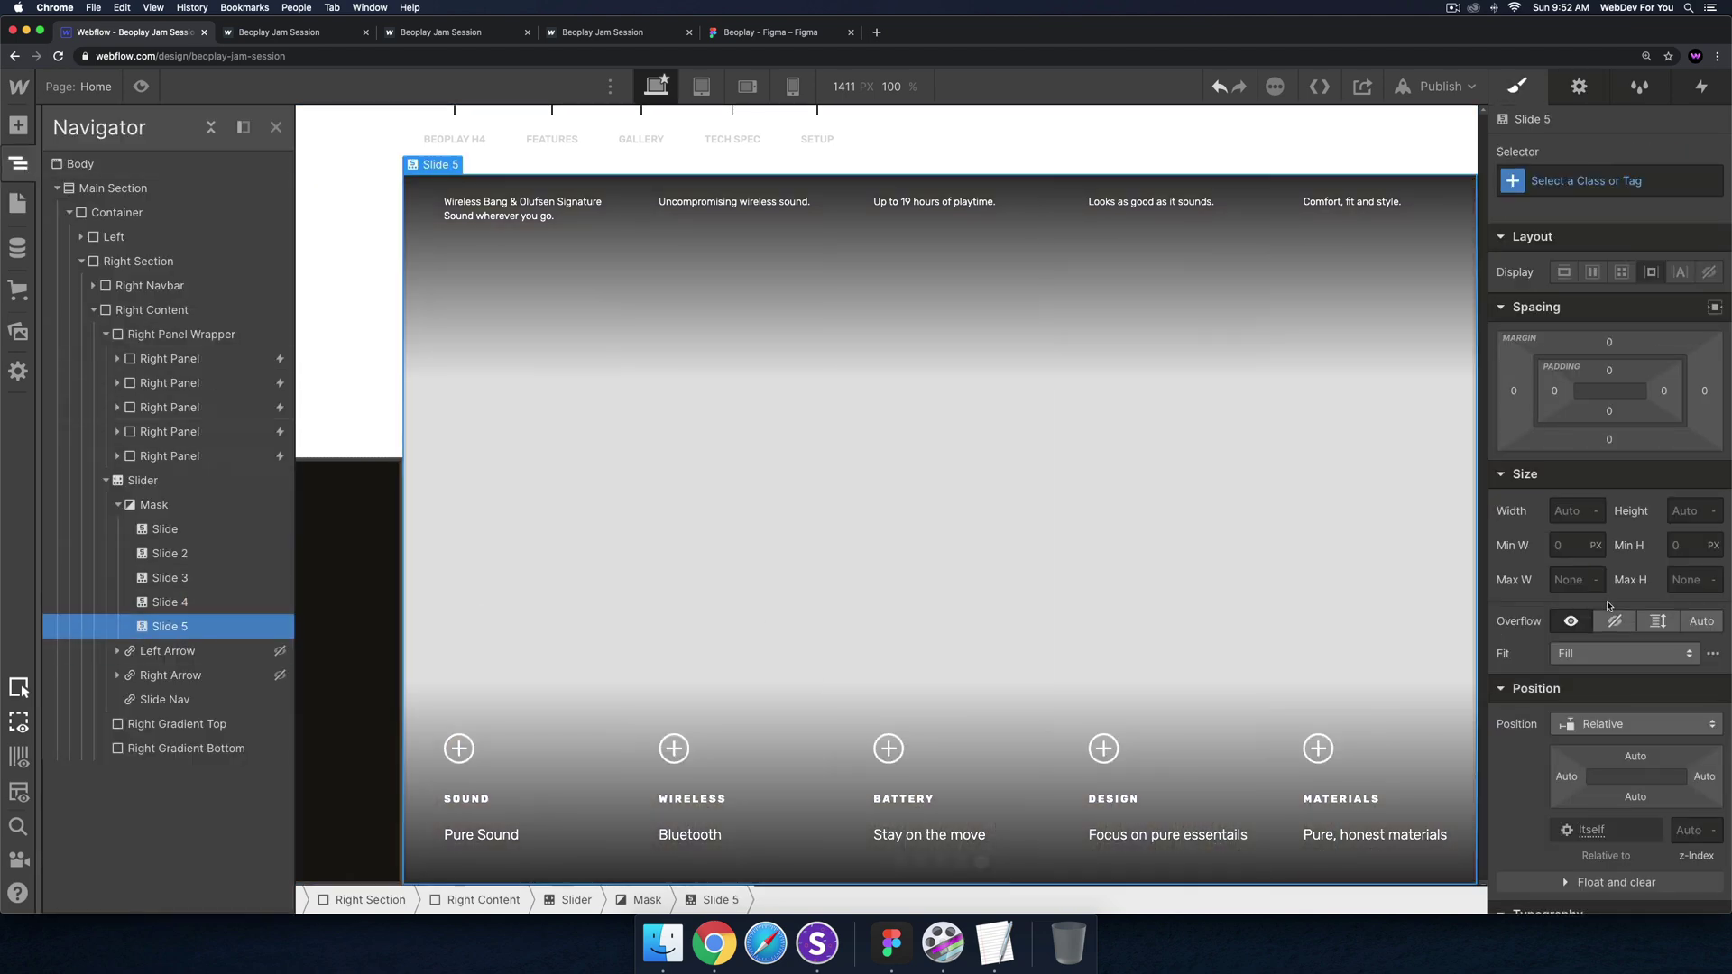
scroll(1609, 605, down, 10)
click(1713, 508)
click(1643, 251)
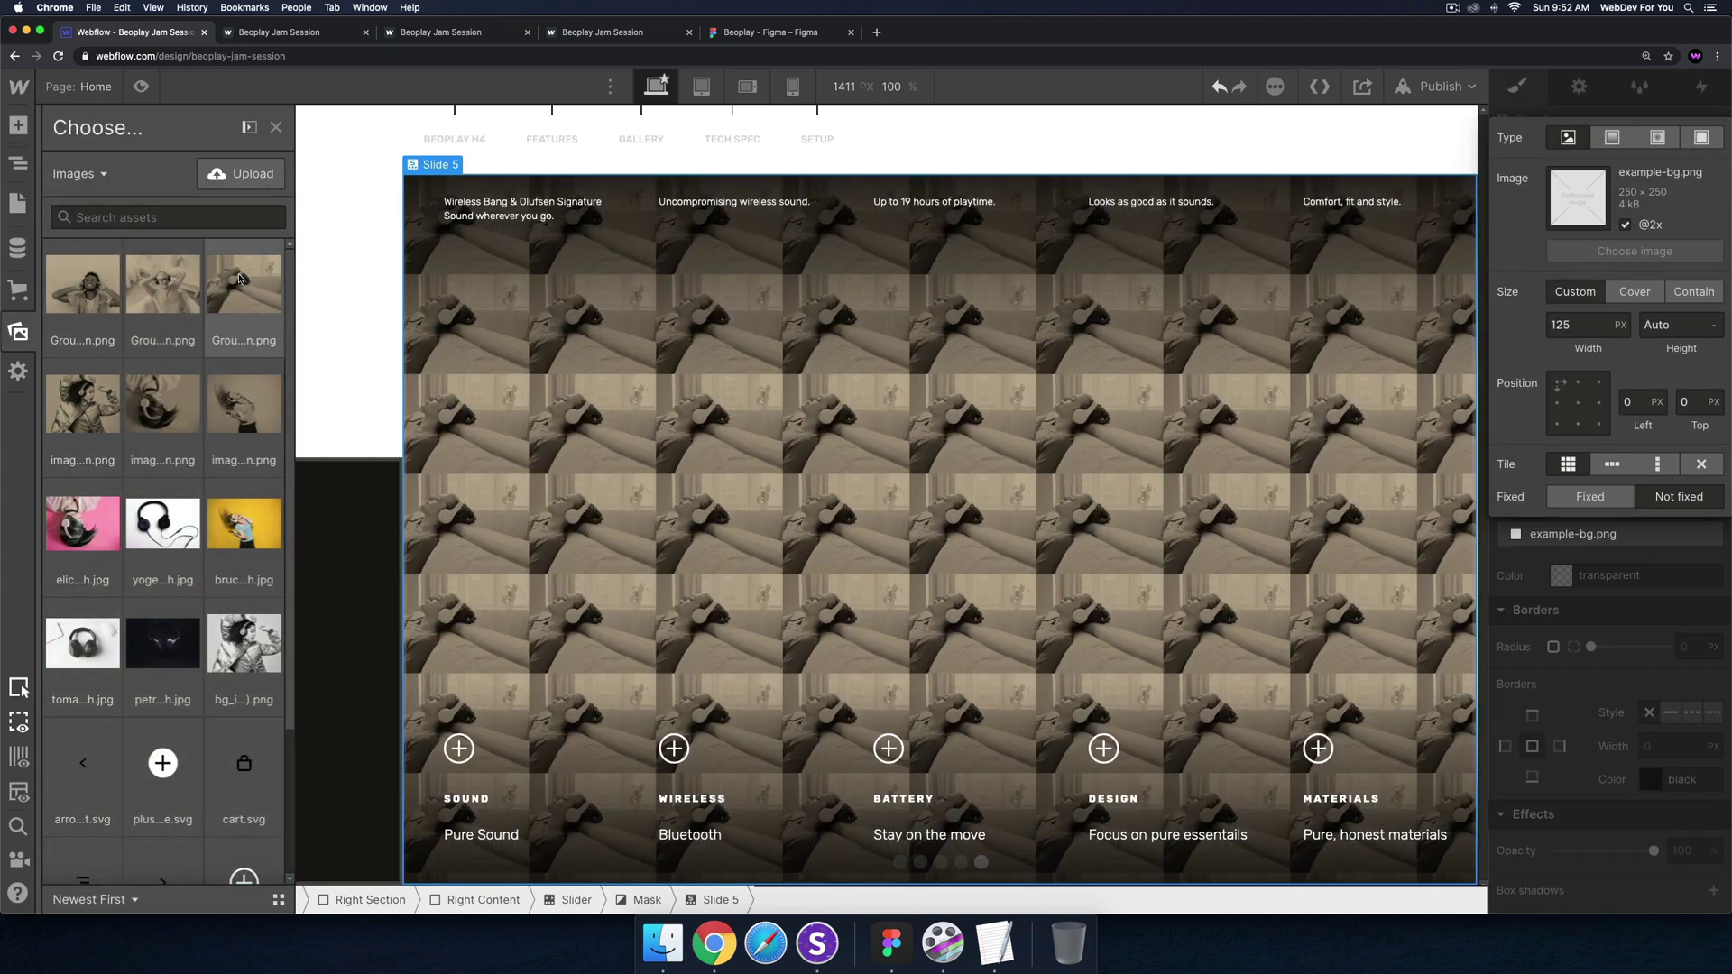
click(239, 279)
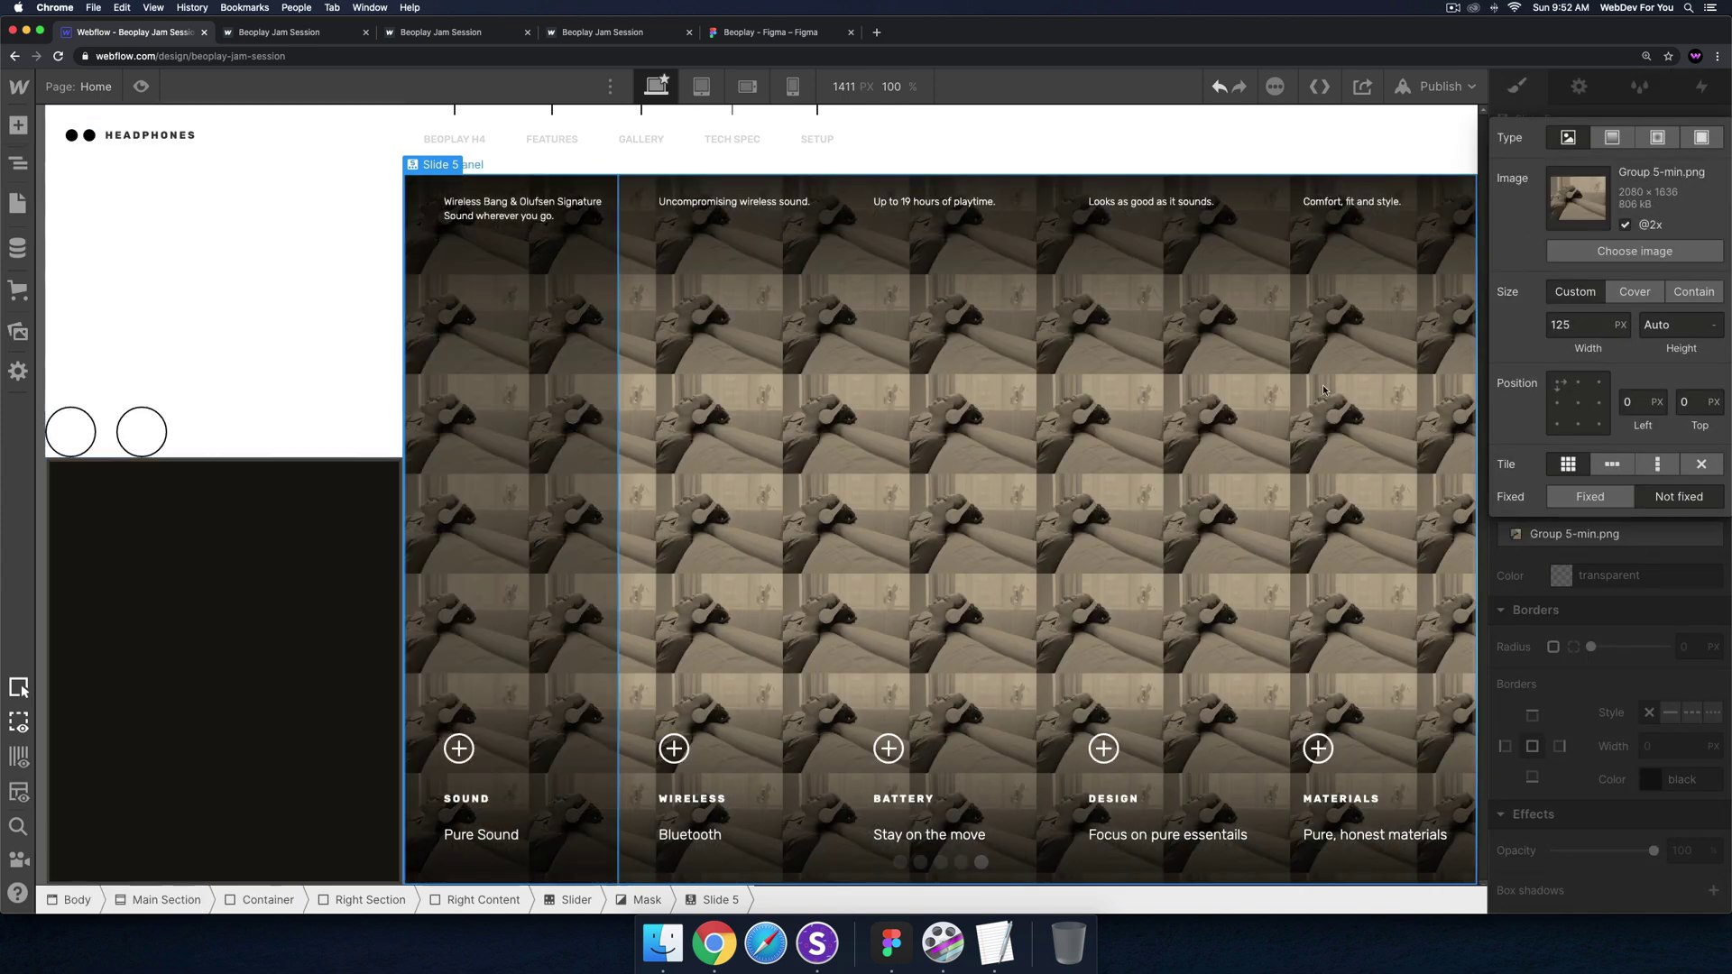
click(1634, 291)
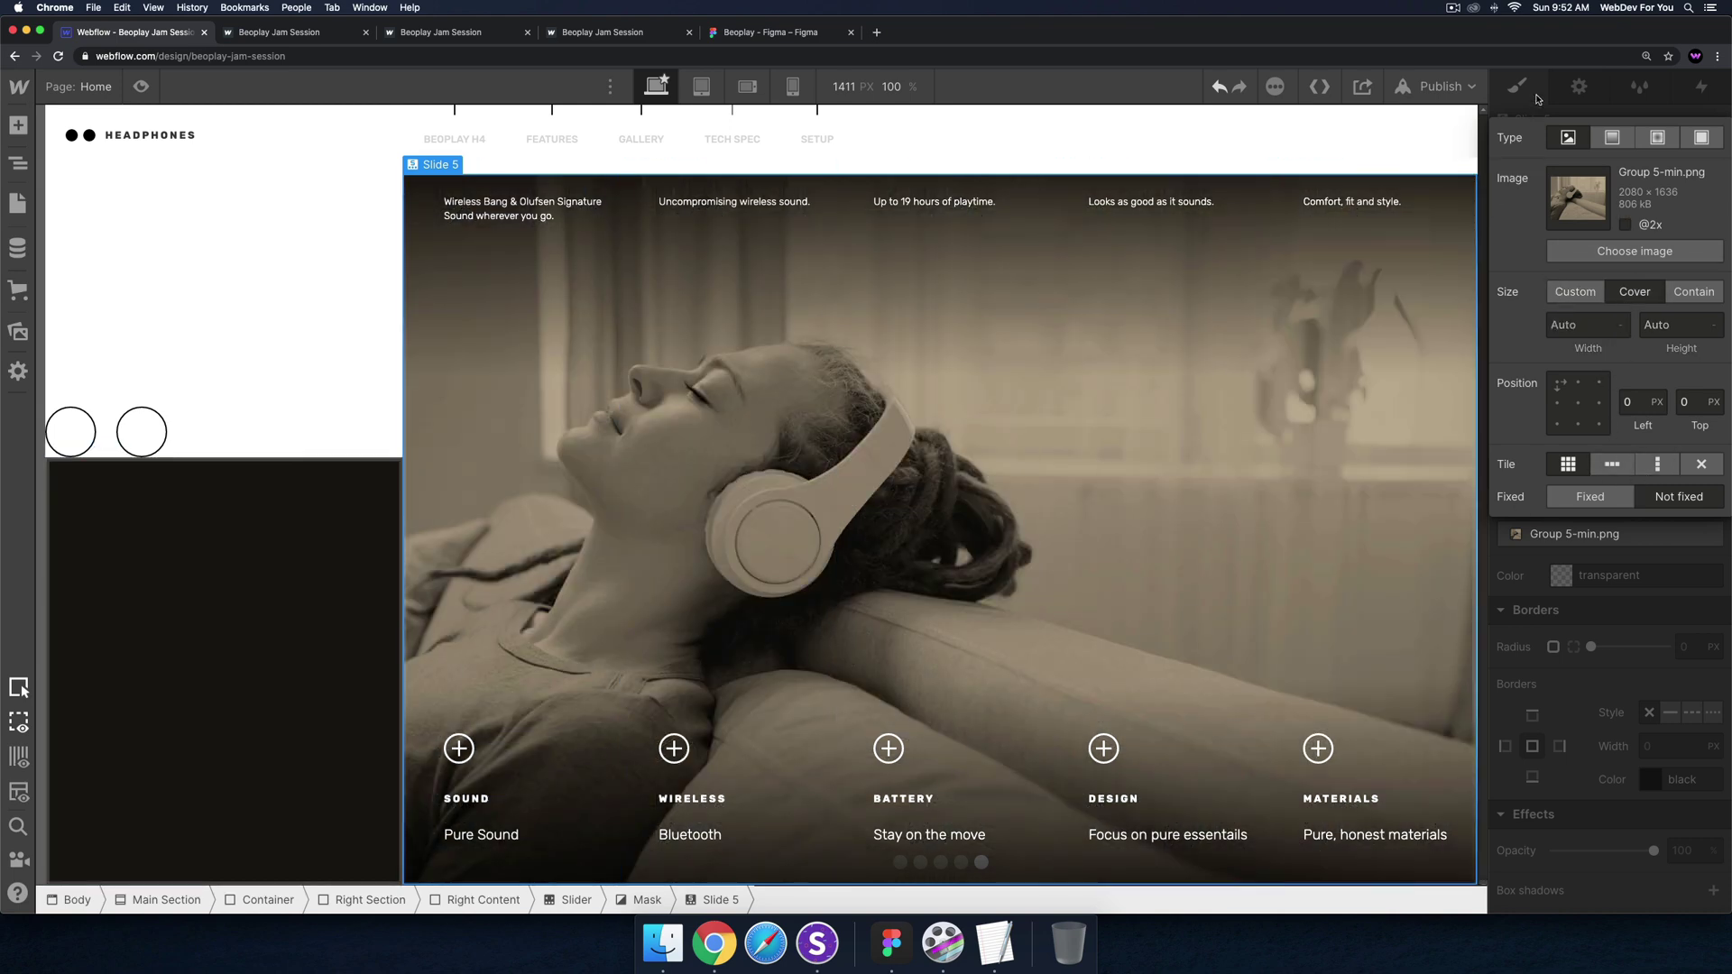
click(1063, 123)
Publish the five-slide version to the webflow.io domain and open the live site to check the panel hovers
click(1441, 88)
click(1378, 351)
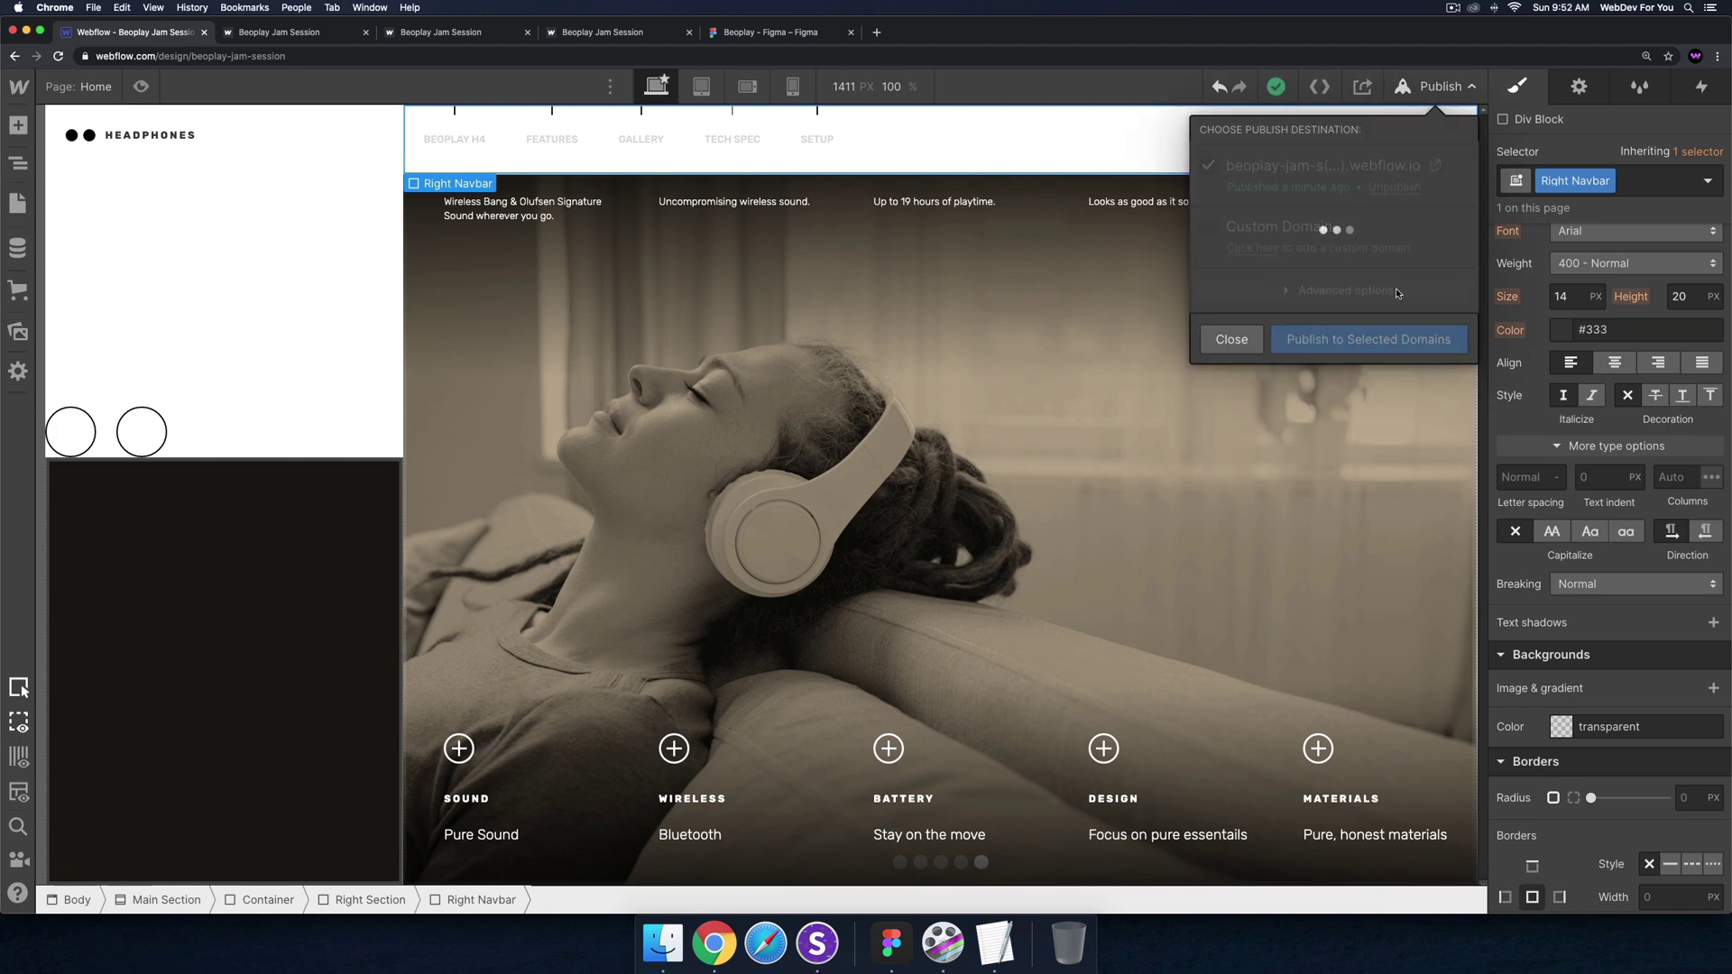
click(1437, 165)
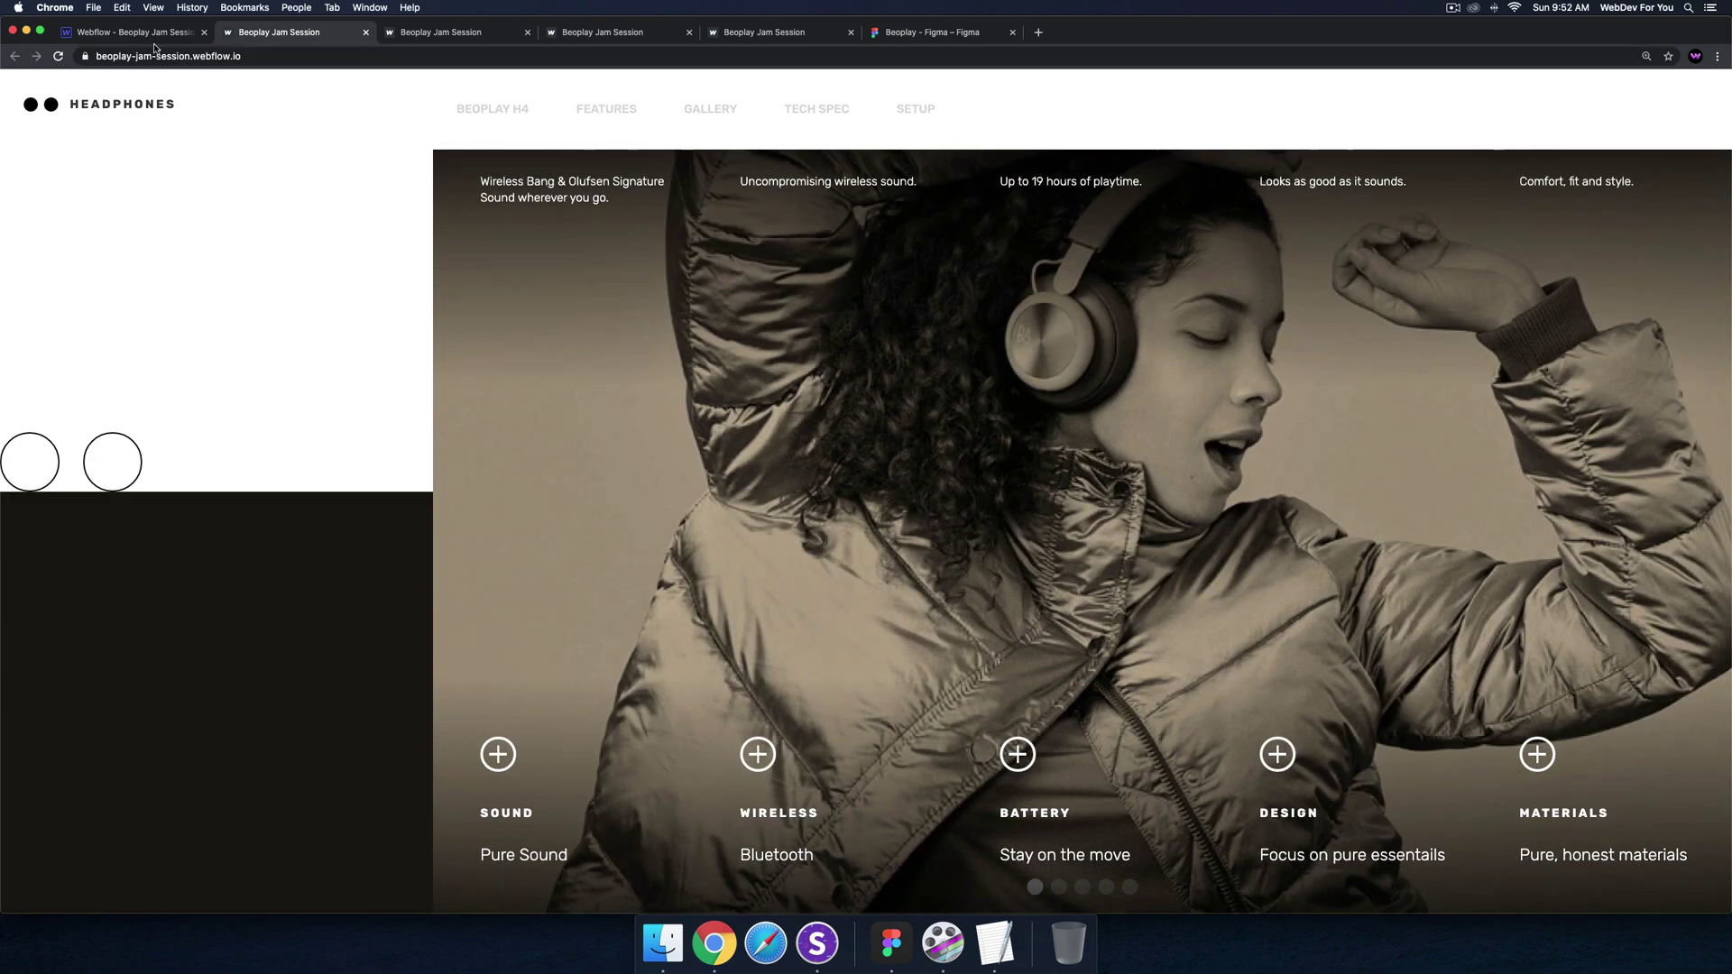
Examine how the hover code in the Home page's before </body> section links #slide1 to its nav dot, leaving the settings unsaved
click(135, 33)
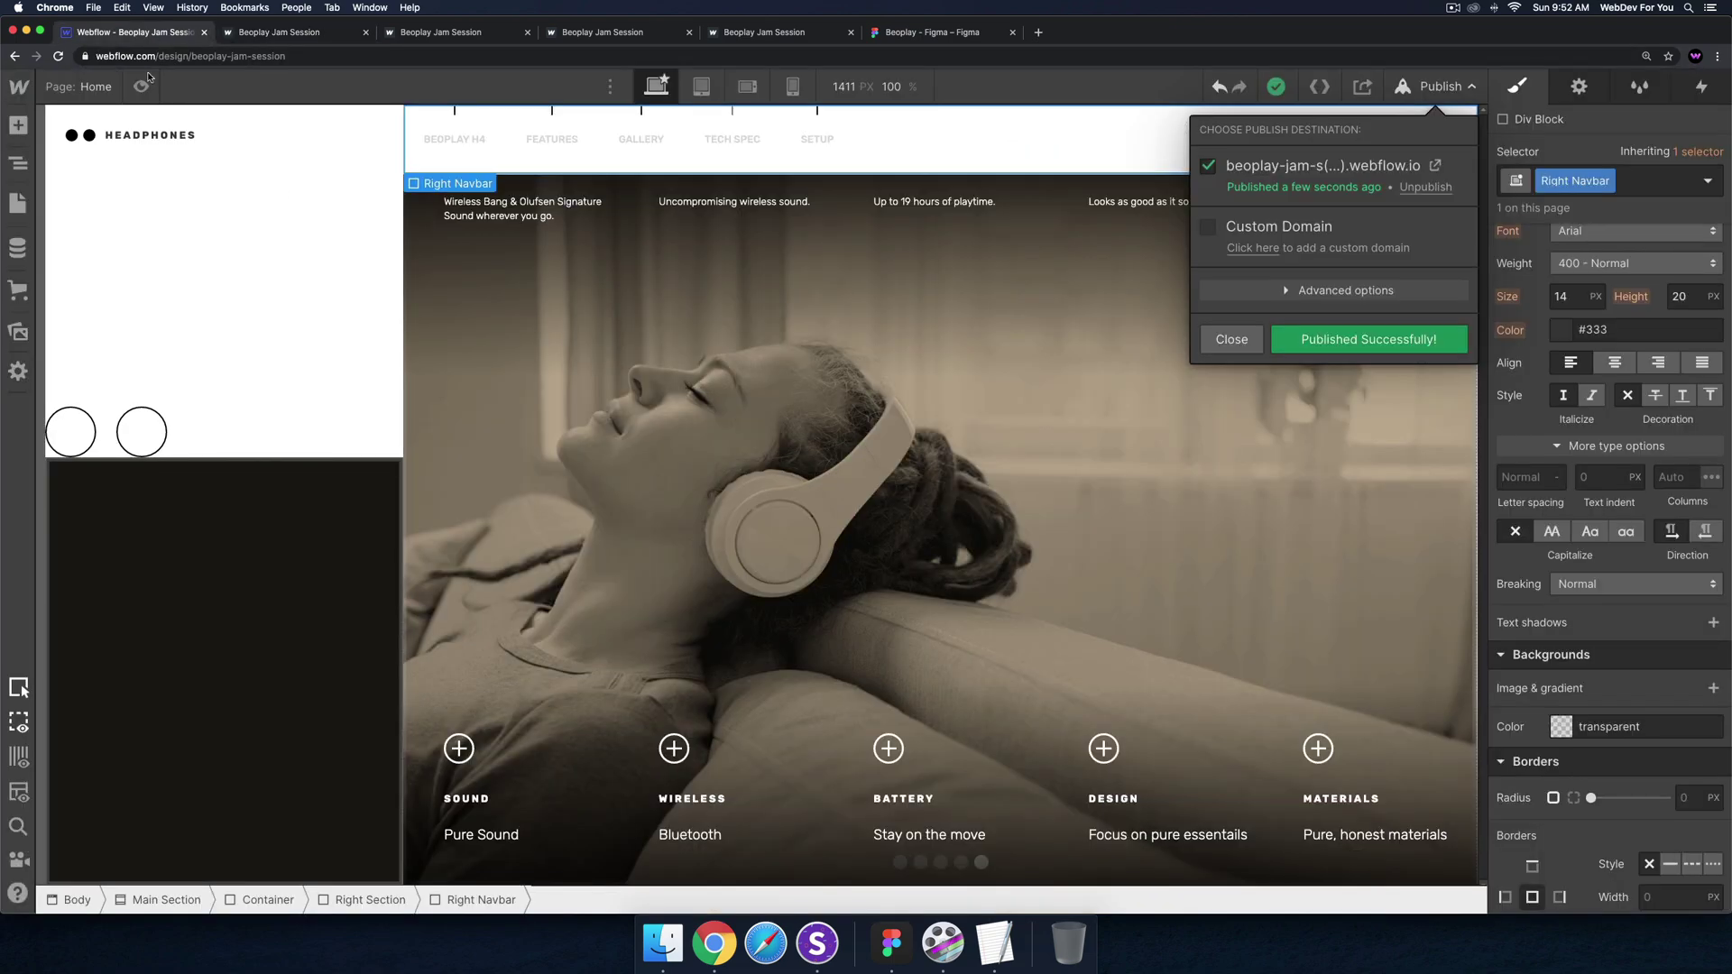
click(18, 203)
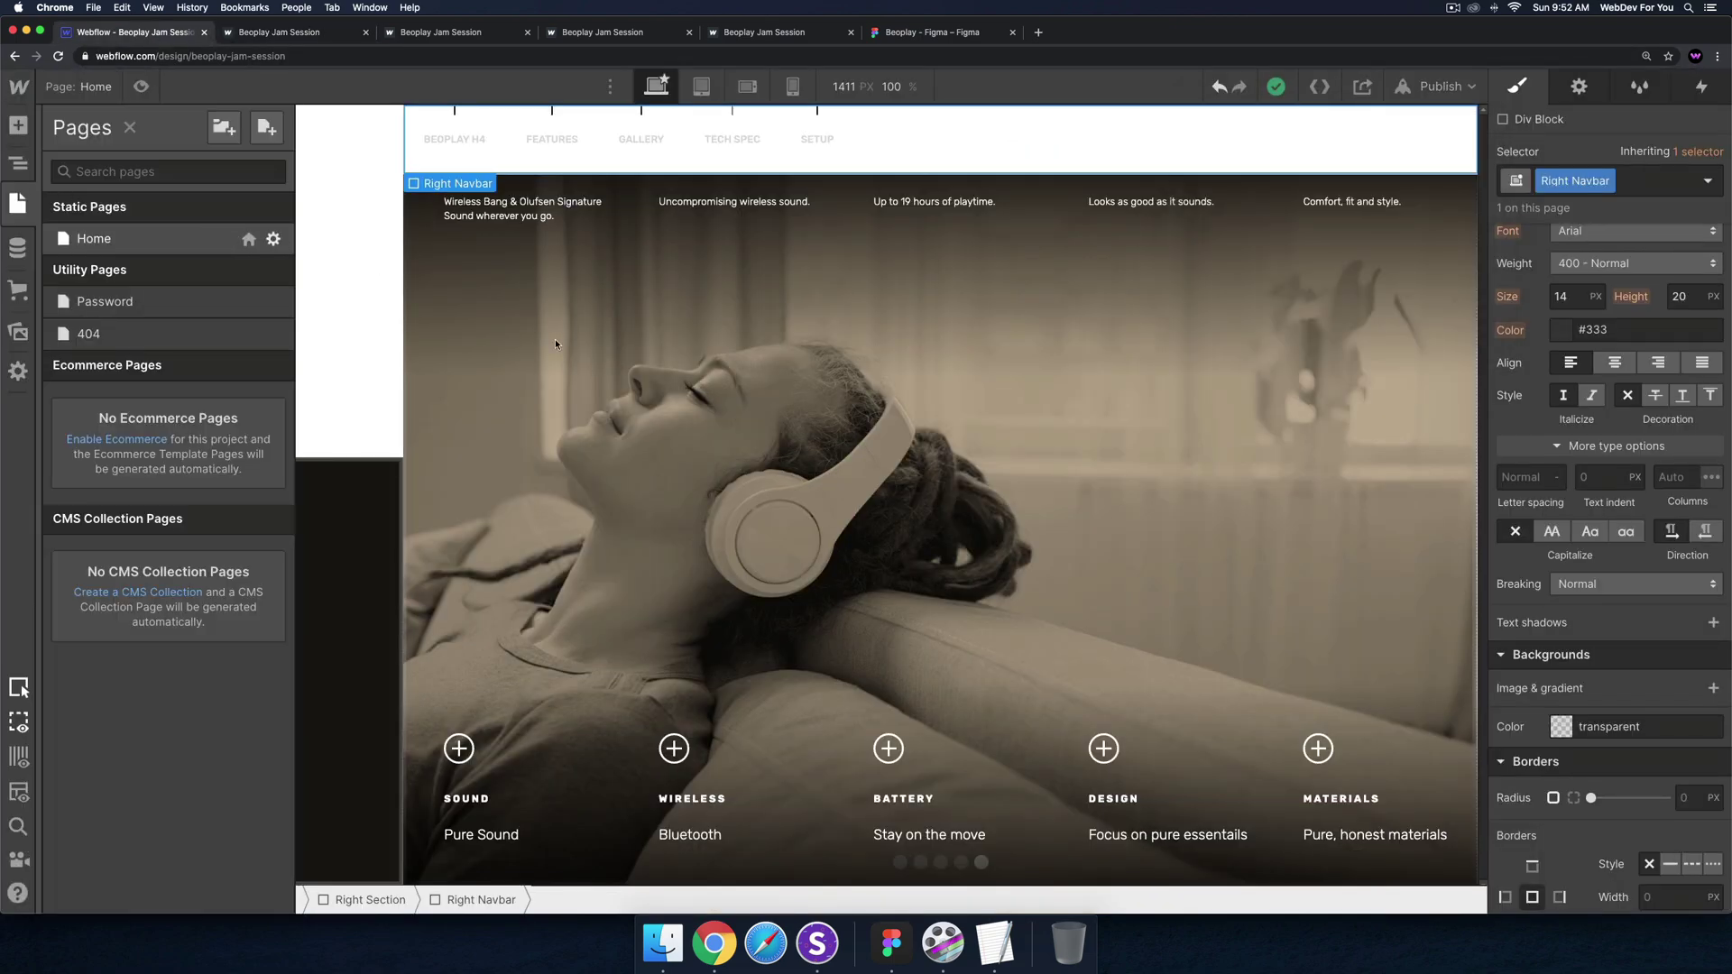
click(274, 239)
scroll(649, 559, down, 20)
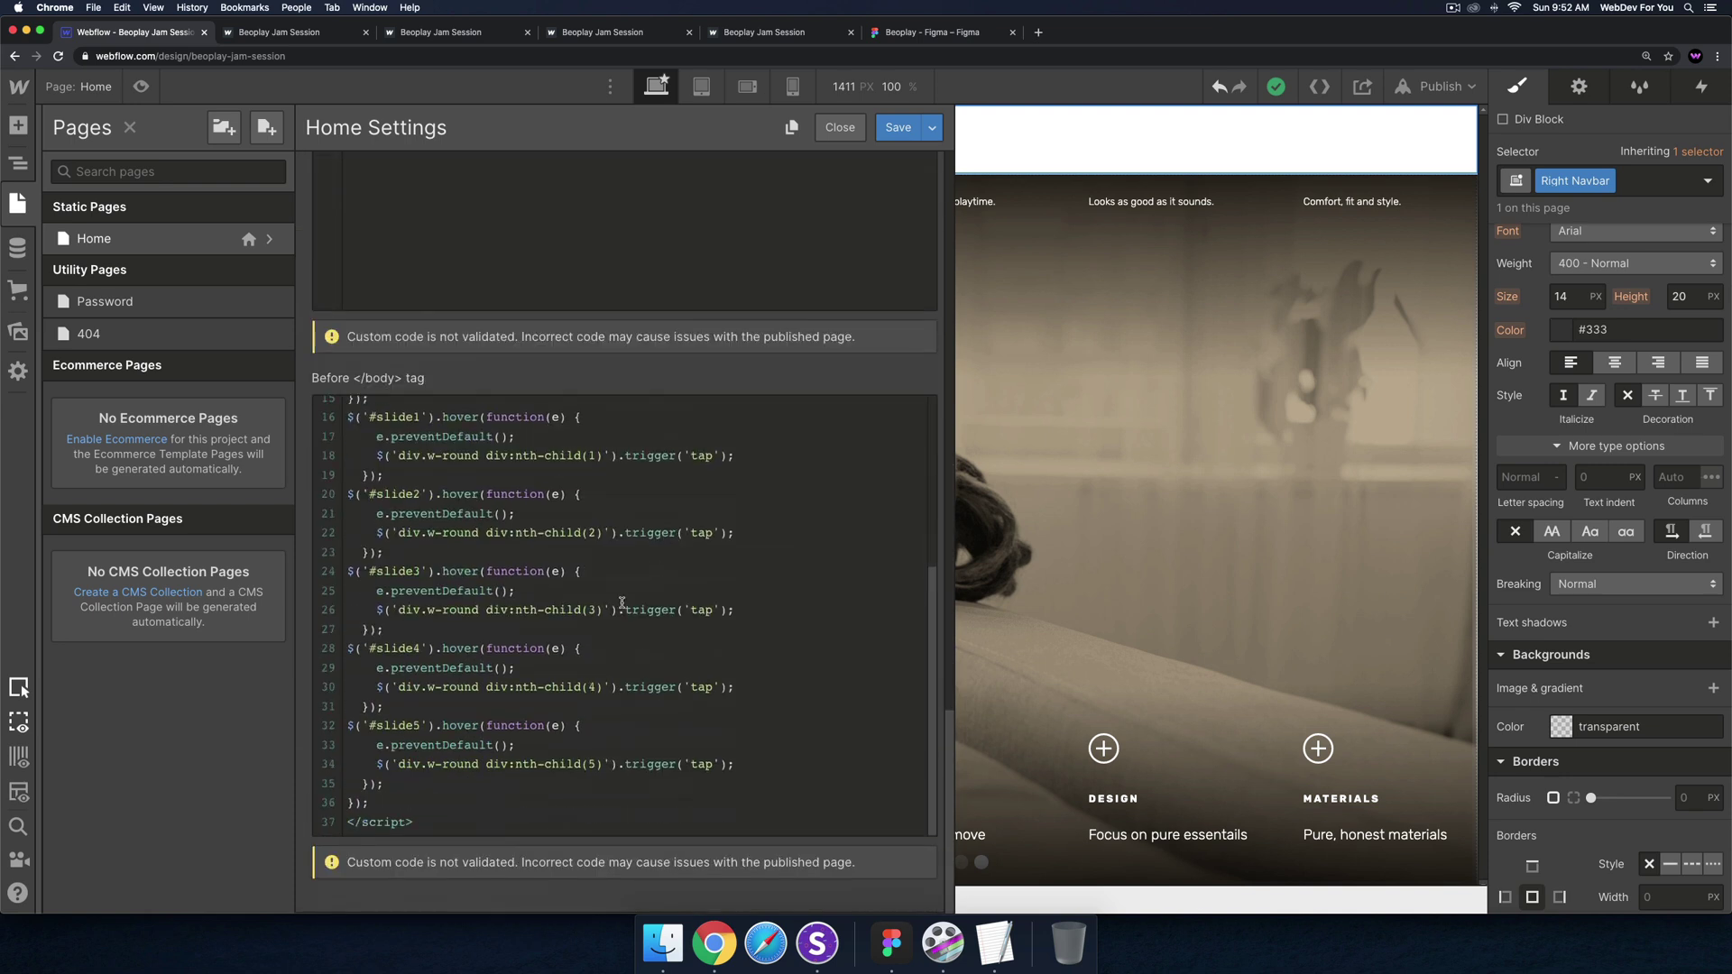
click(403, 416)
click(539, 455)
drag(515, 456, 583, 457)
click(475, 457)
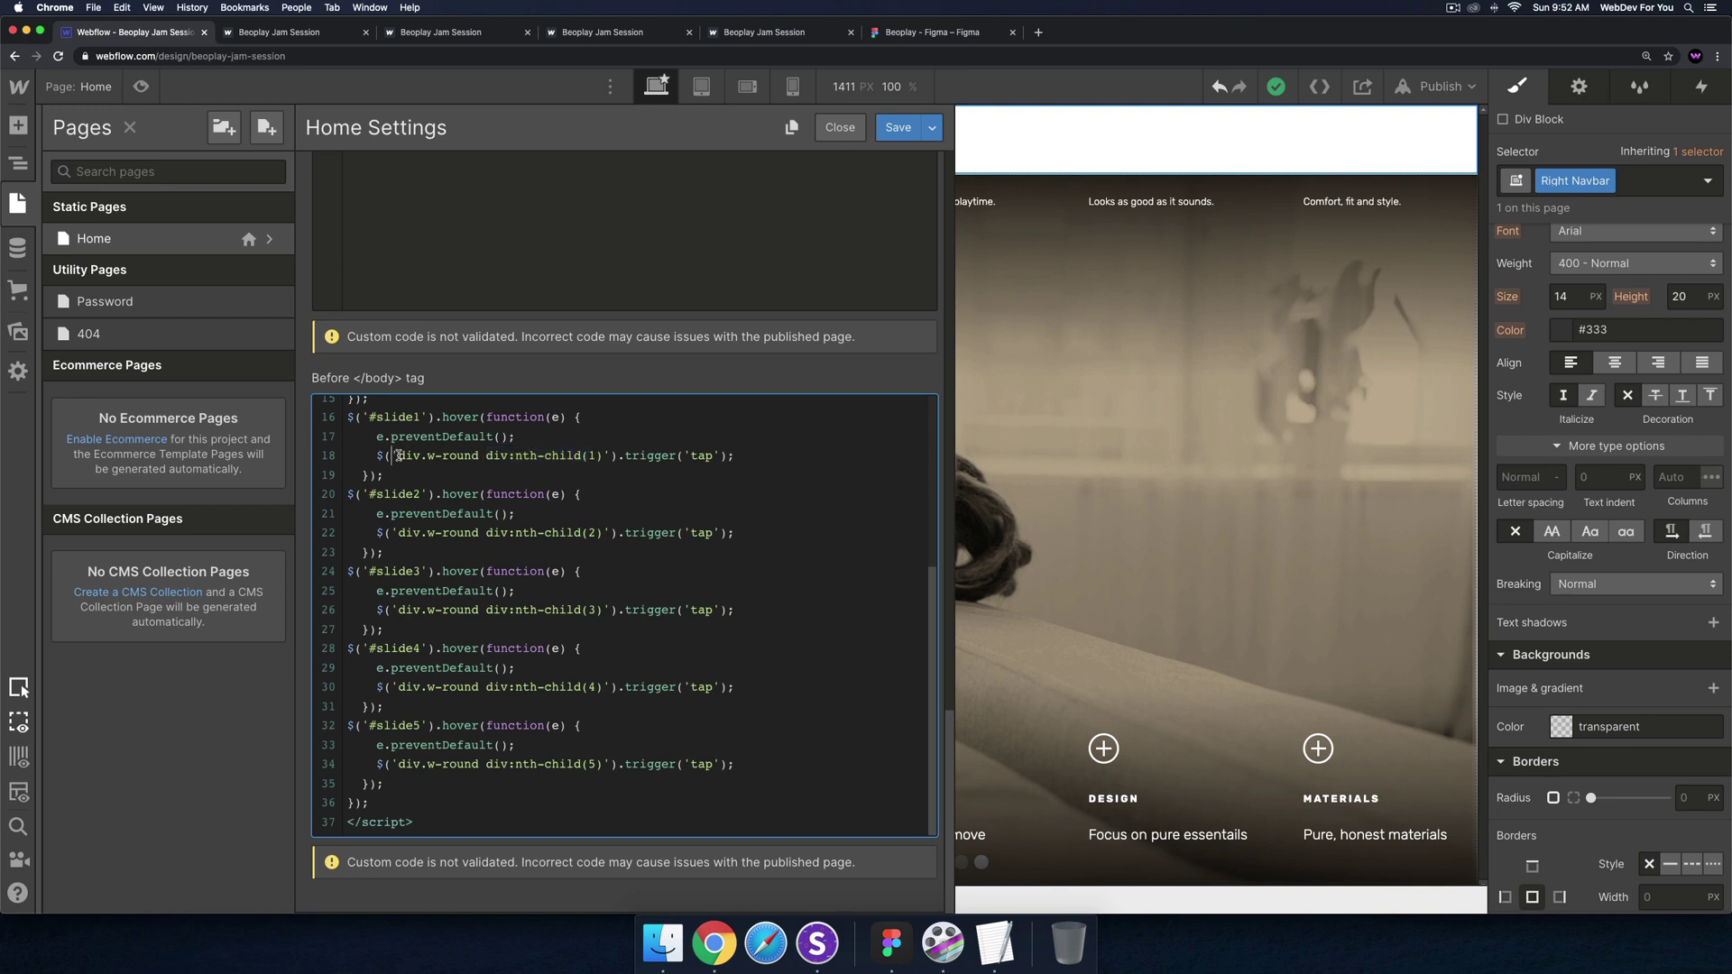
click(466, 454)
click(840, 127)
click(484, 466)
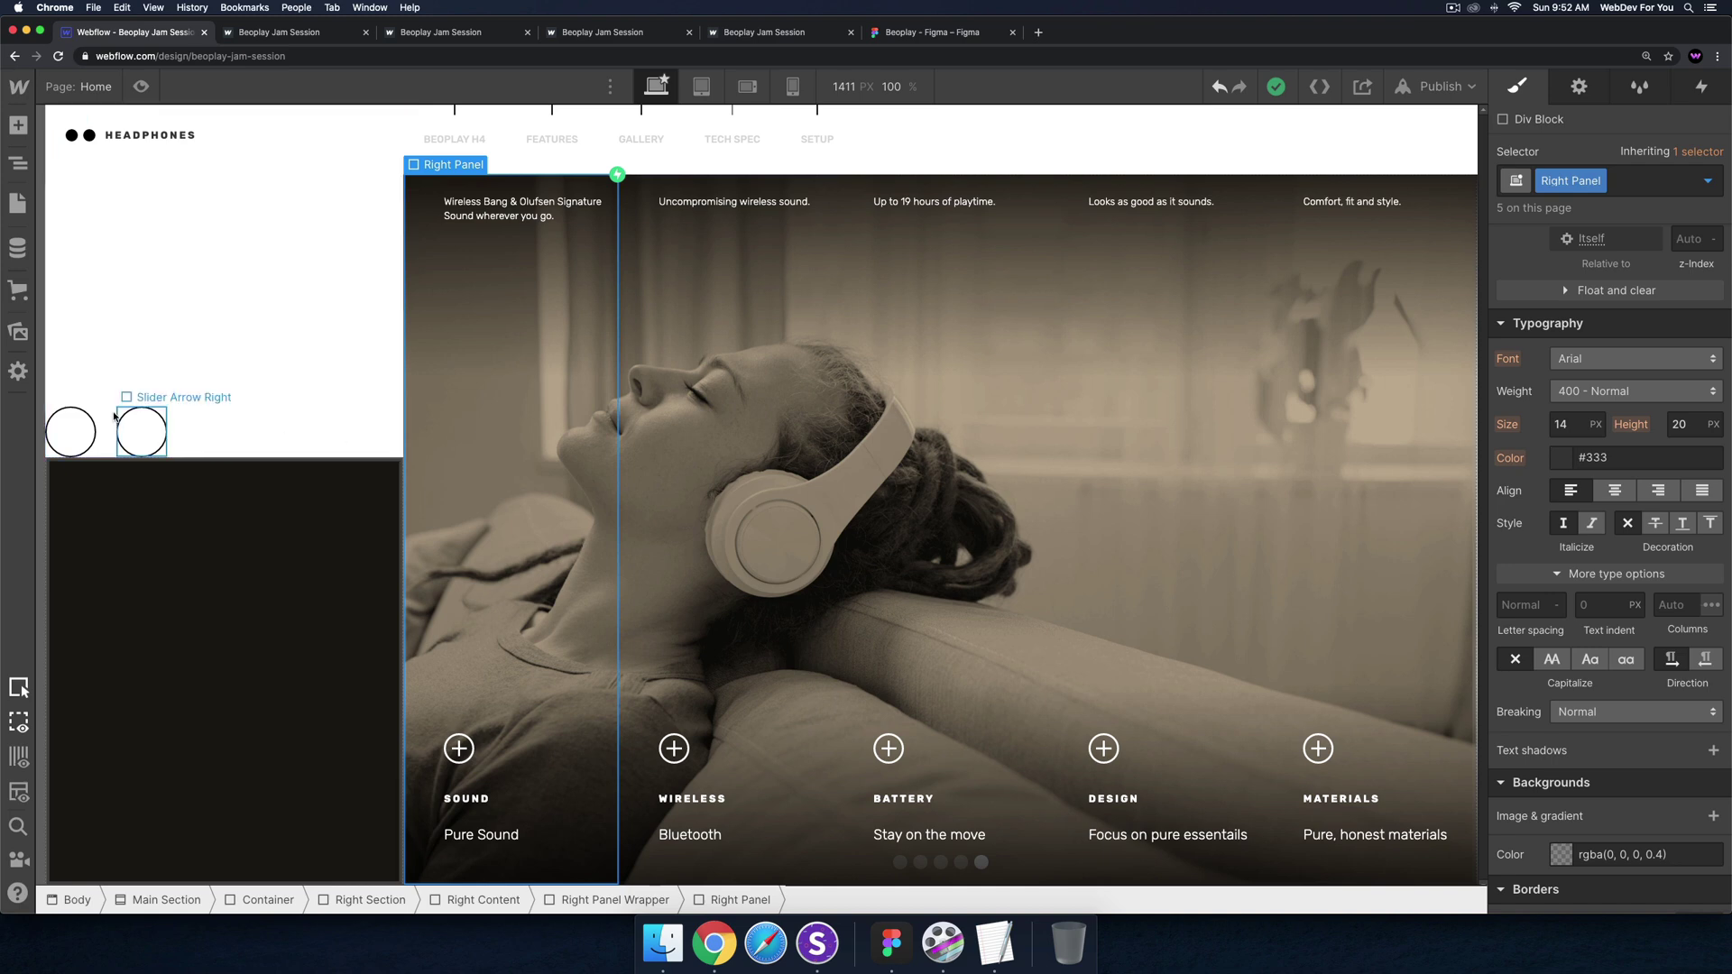
click(141, 424)
click(707, 312)
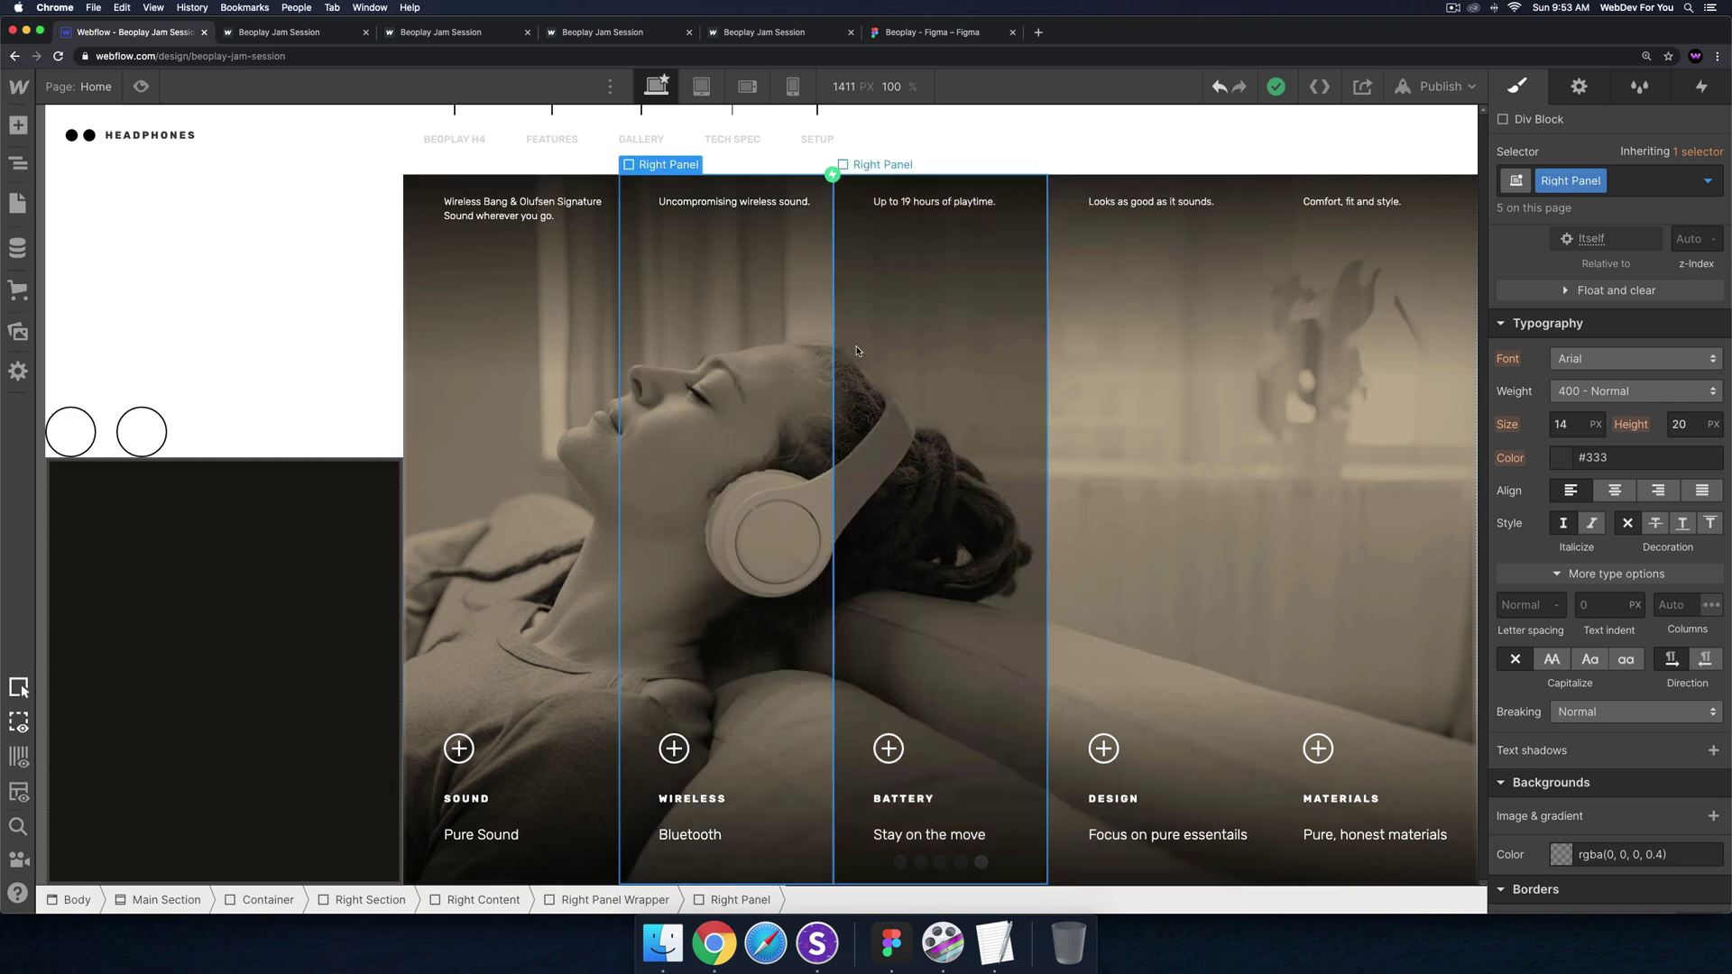
click(140, 429)
Test the next and previous circle arrows on the published site by cycling through the slides both ways
click(279, 32)
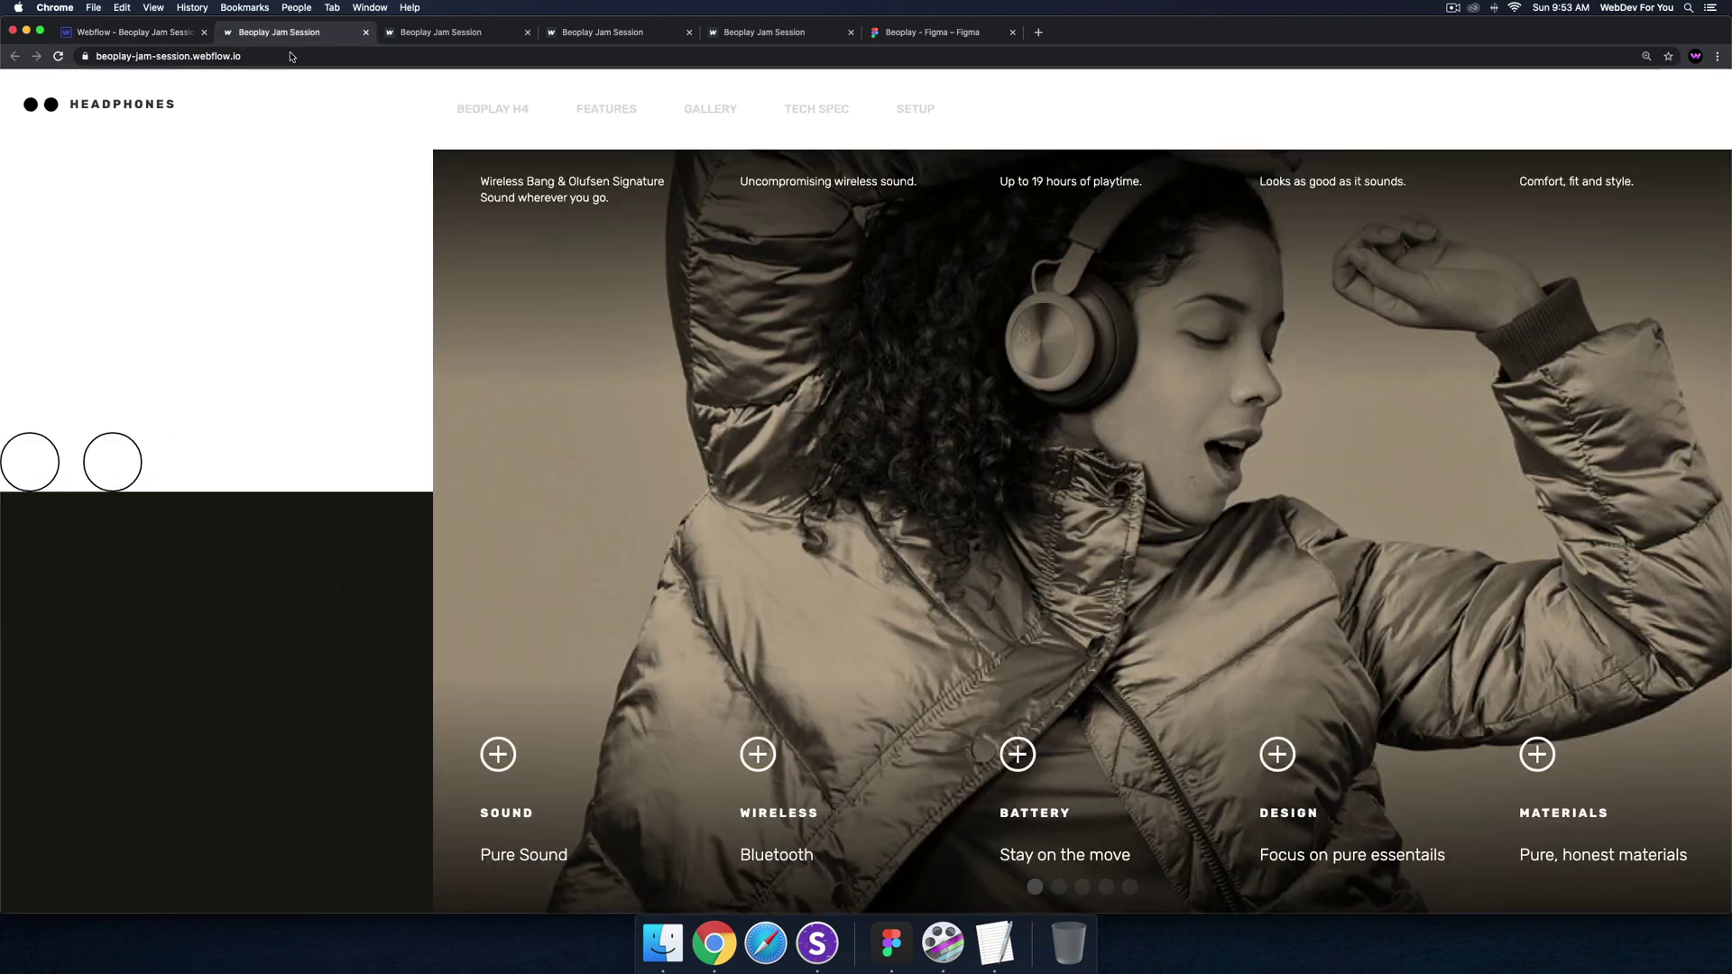
click(112, 466)
click(112, 470)
click(112, 466)
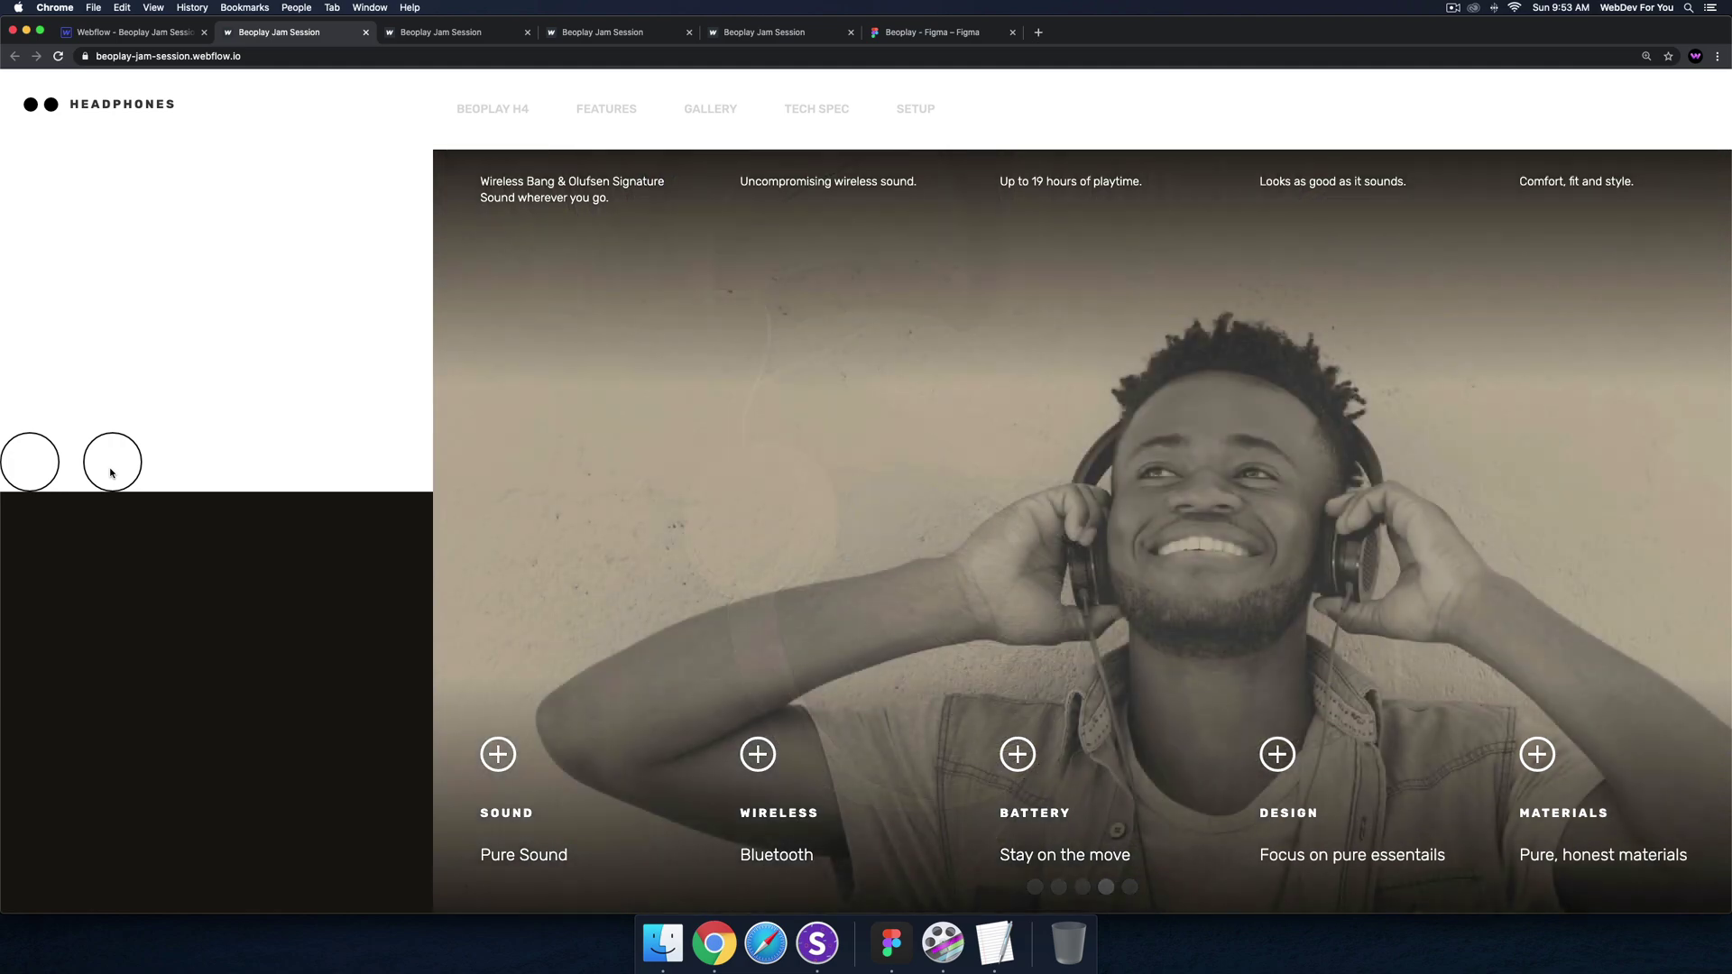
click(110, 462)
click(31, 458)
click(30, 456)
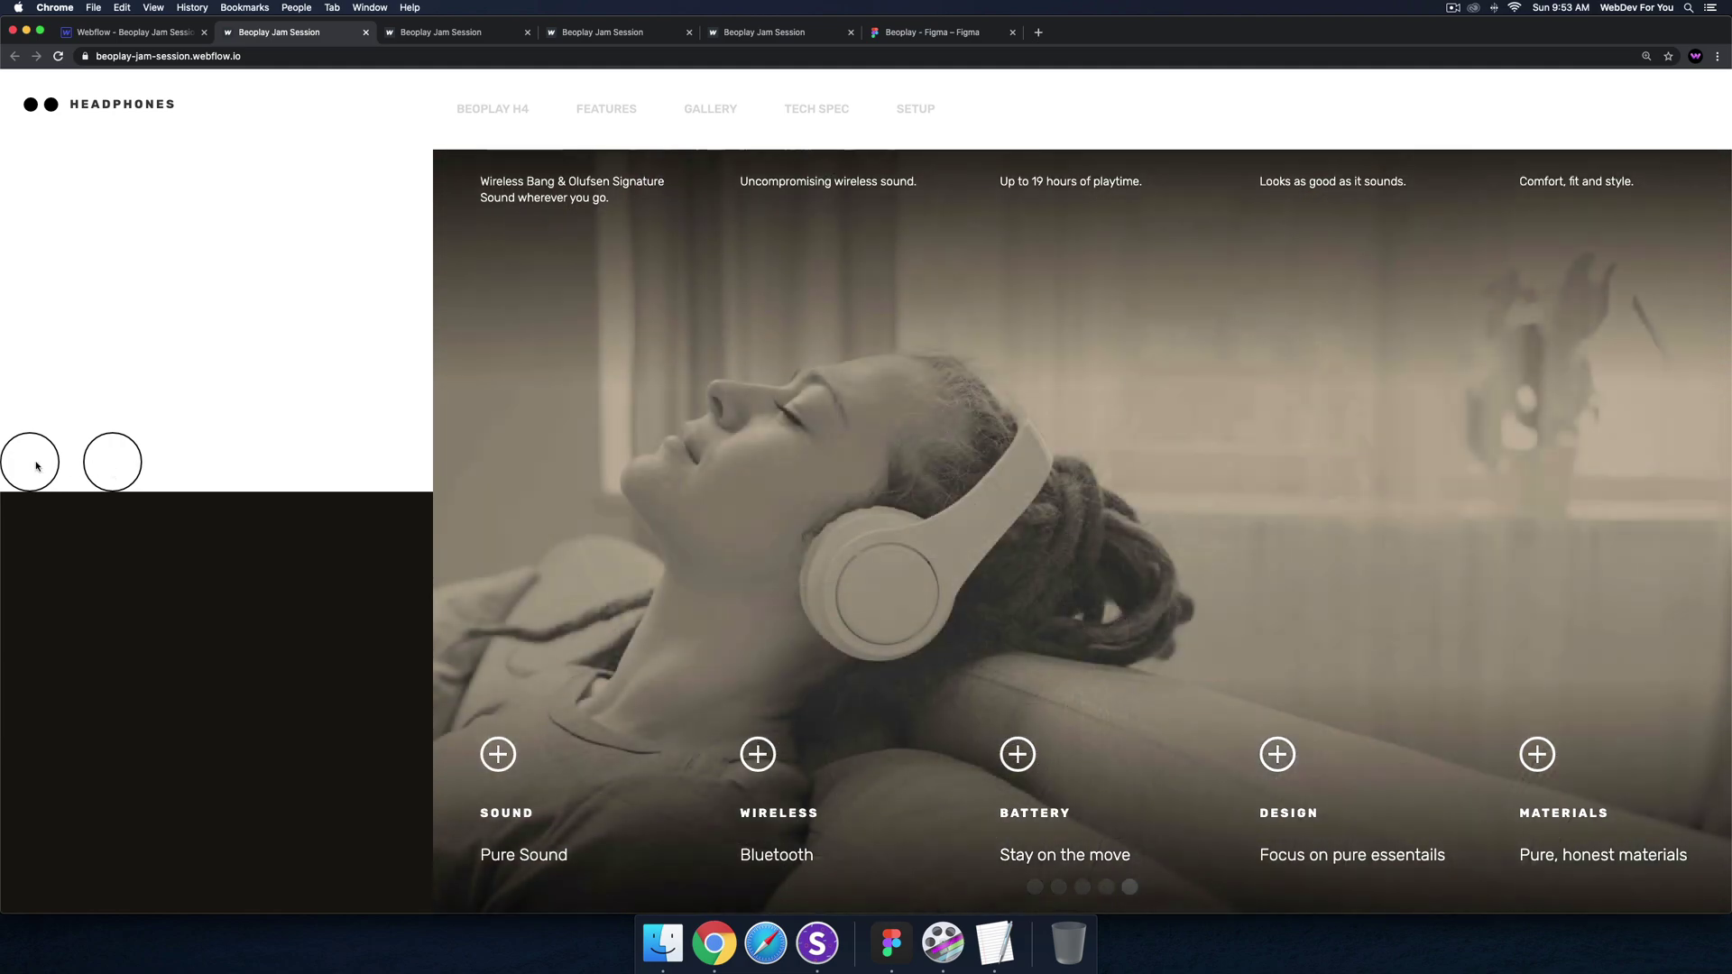
click(108, 460)
click(31, 461)
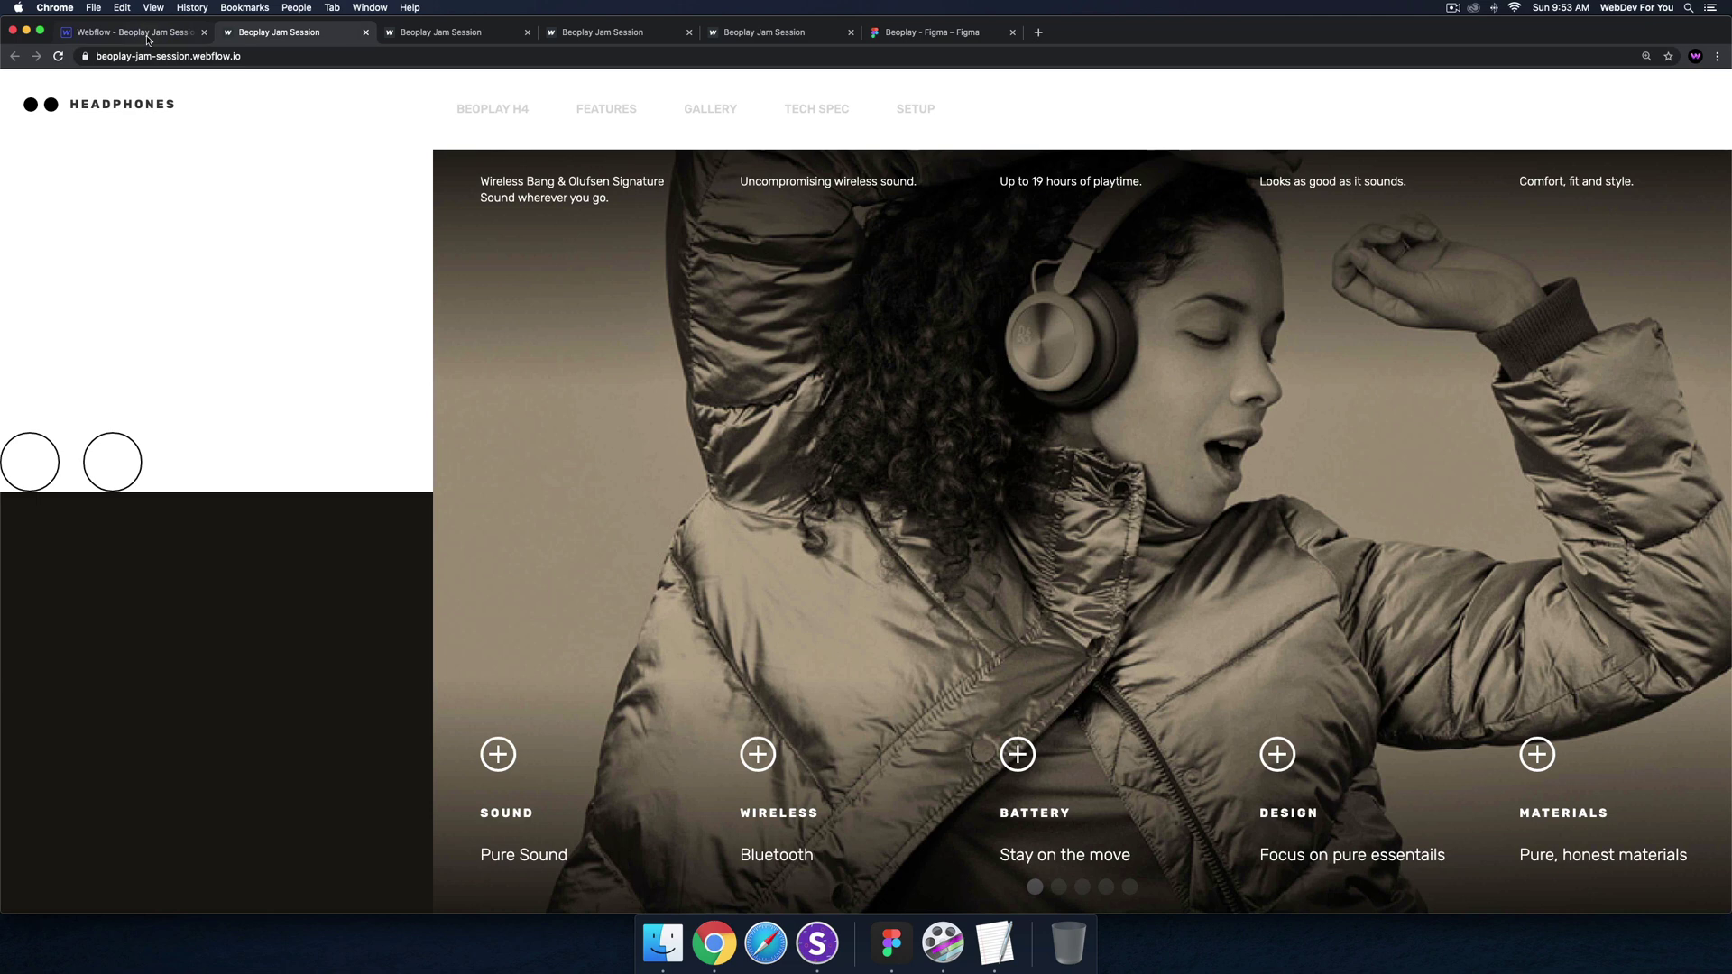
Return to the Webflow Designer and add a Slider change element trigger to the first slide
click(147, 36)
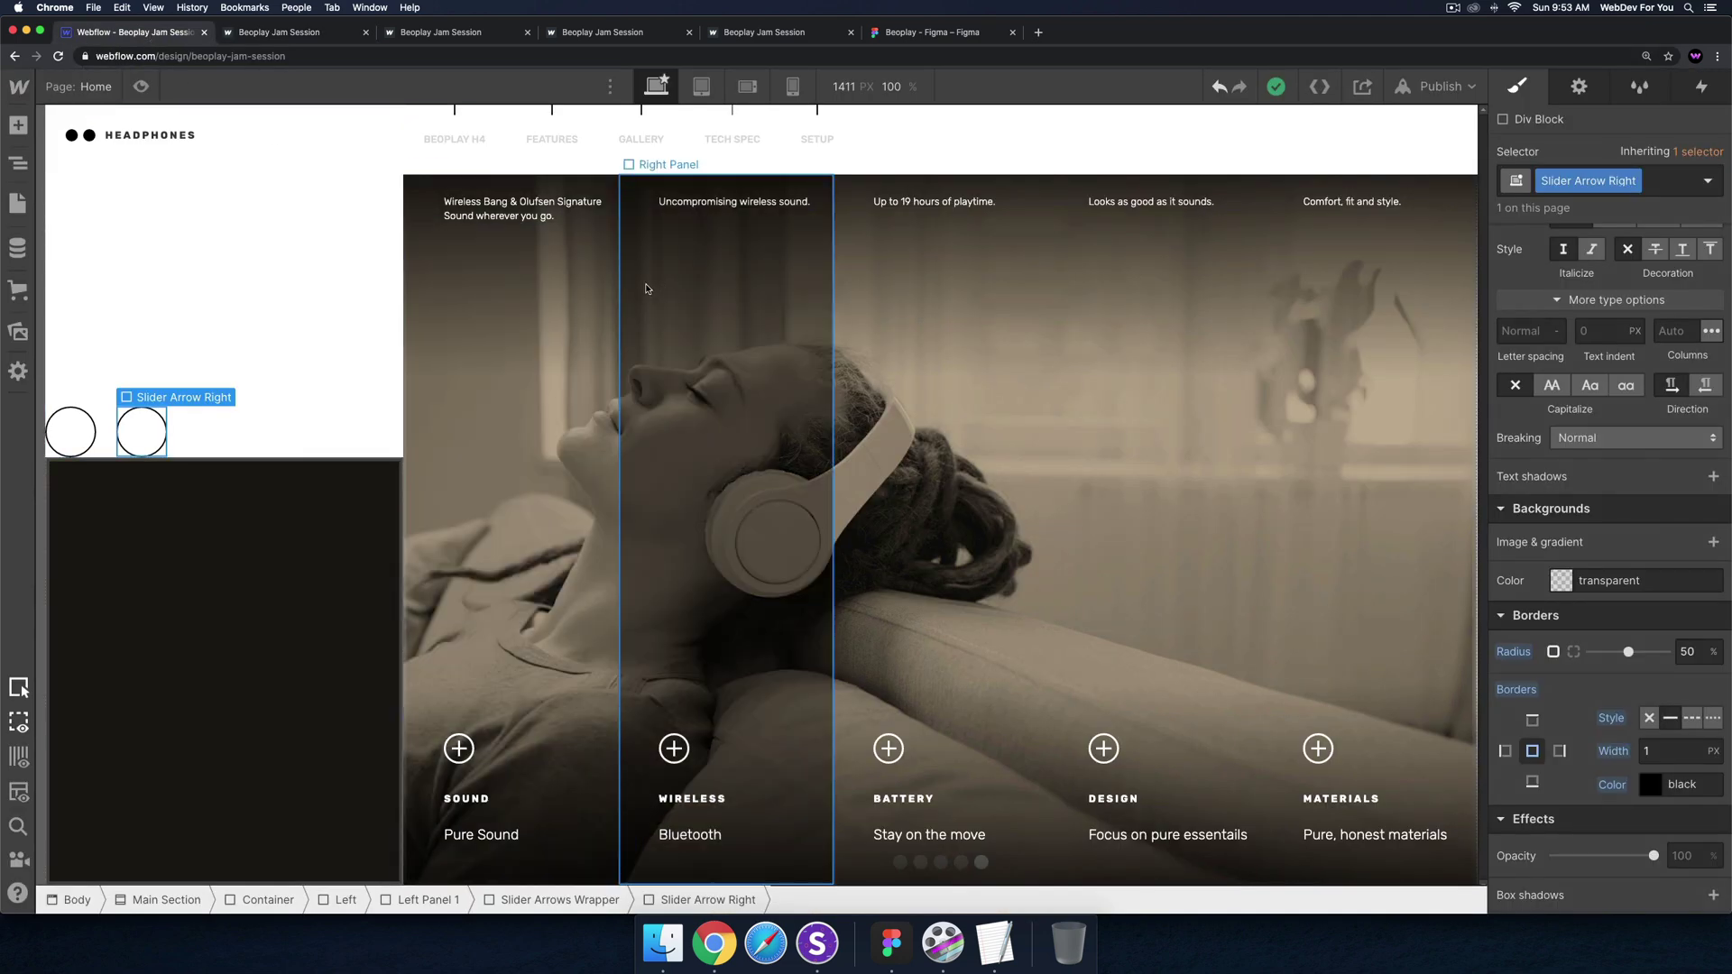
click(18, 163)
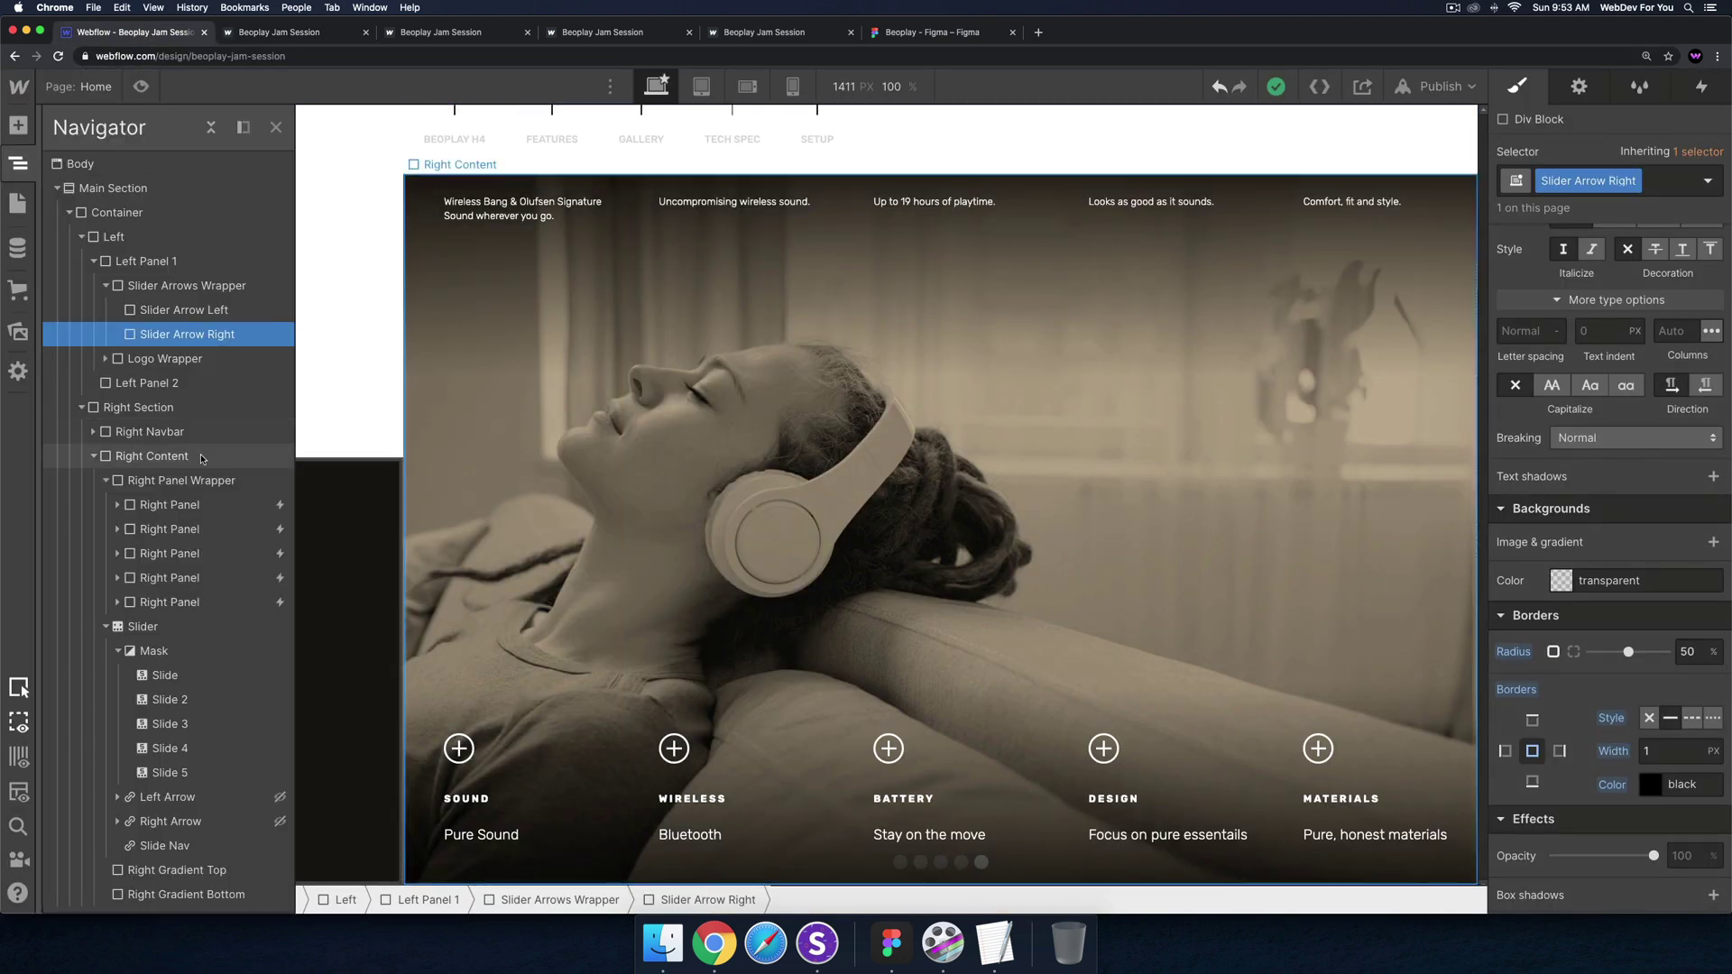
click(166, 676)
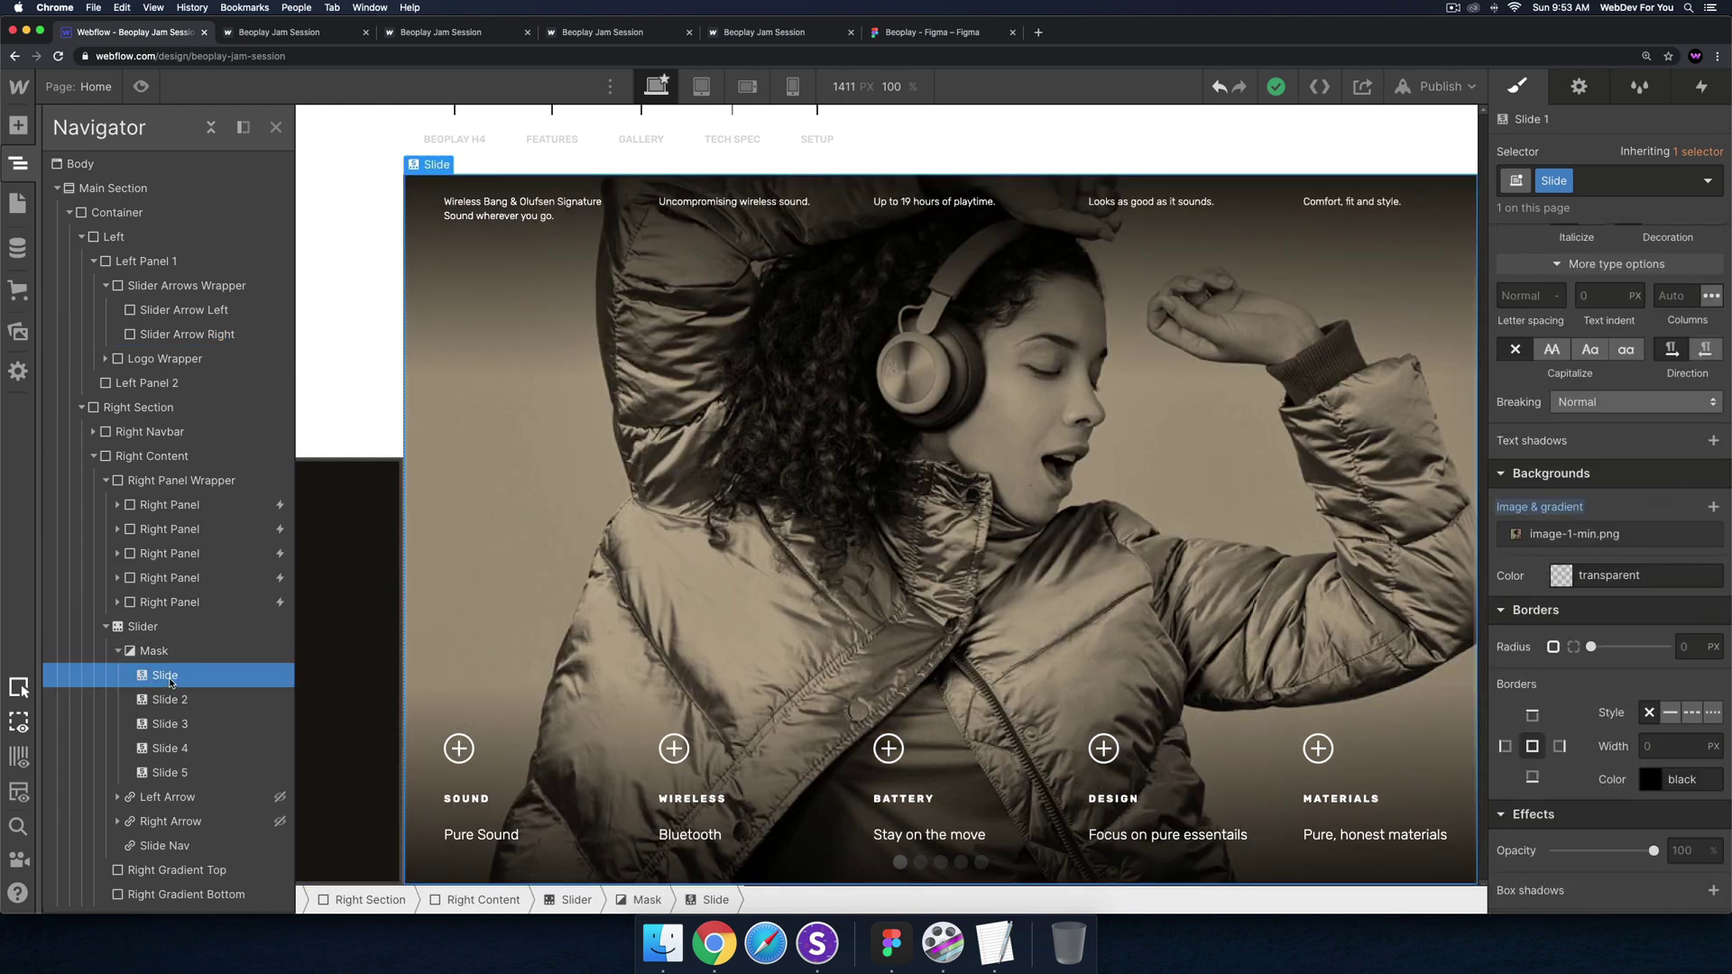
click(1701, 86)
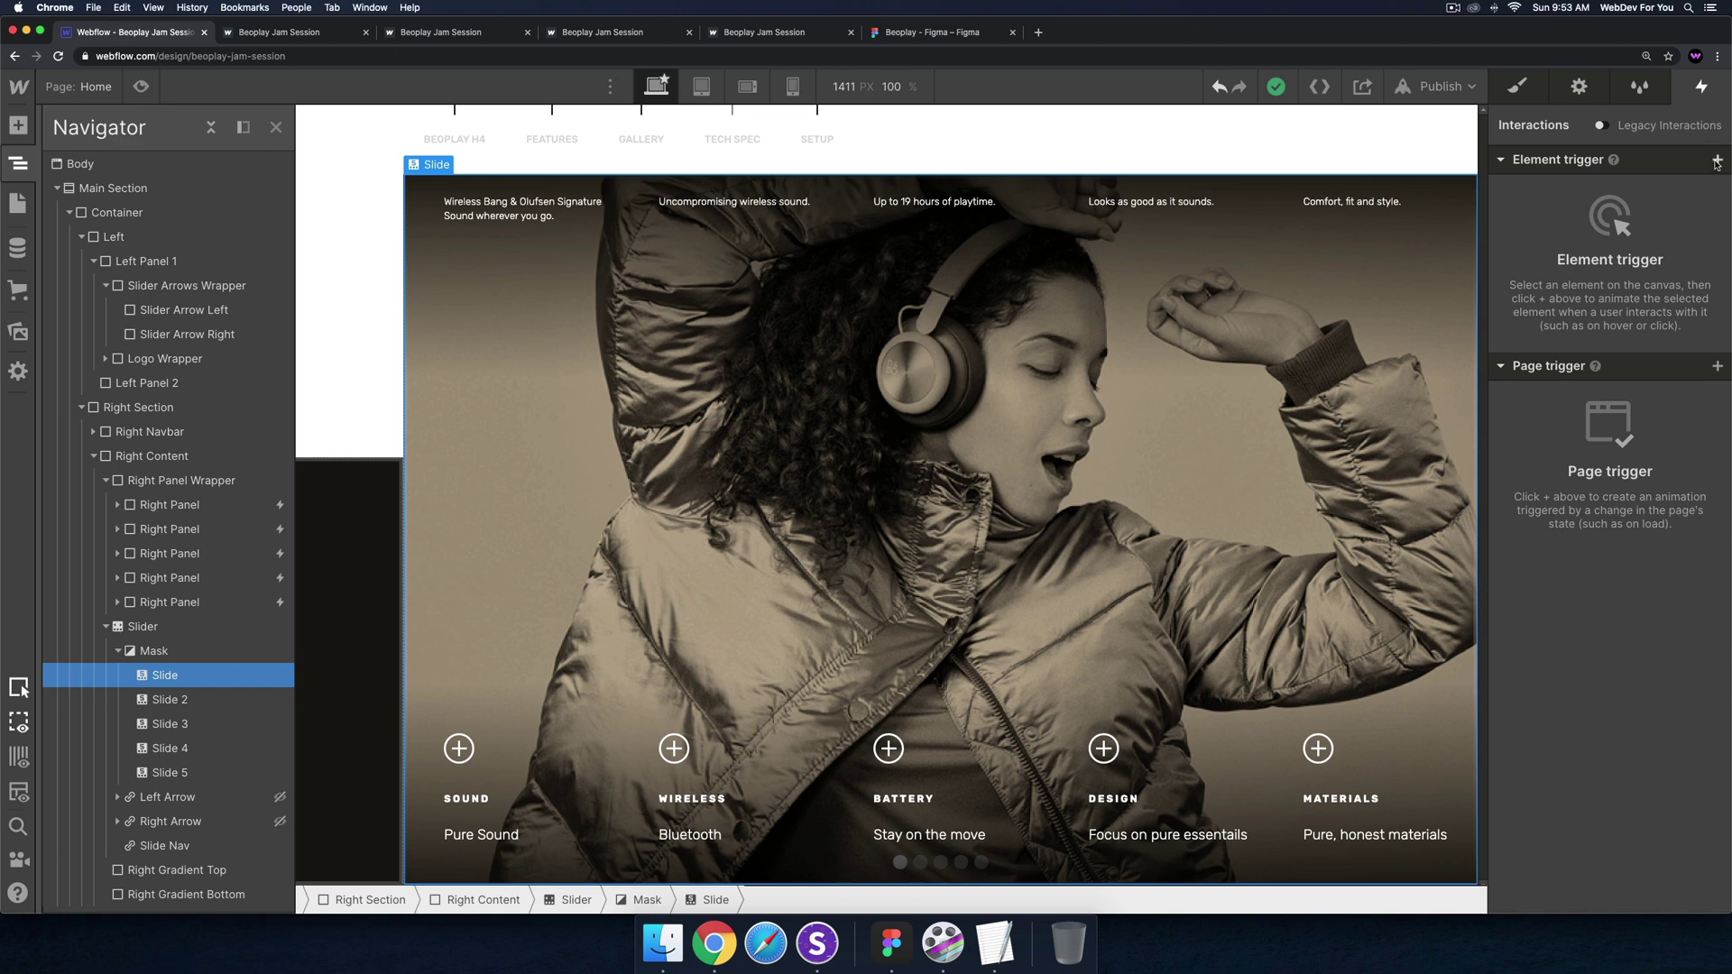
click(1717, 161)
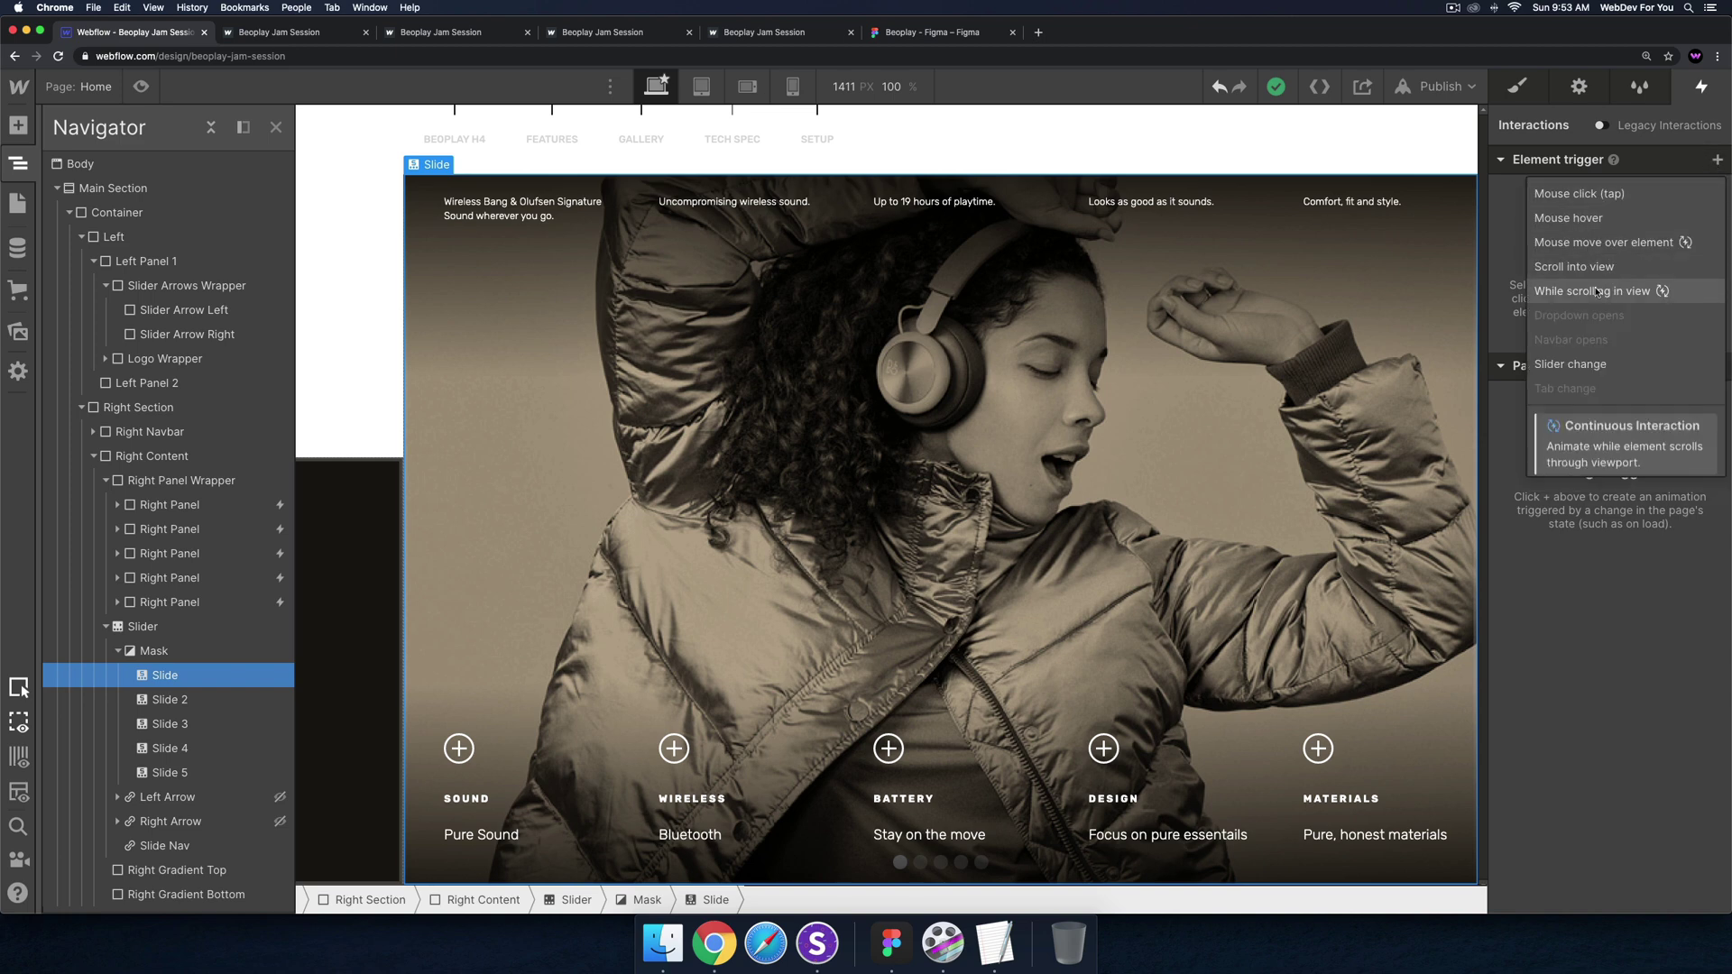
click(1576, 365)
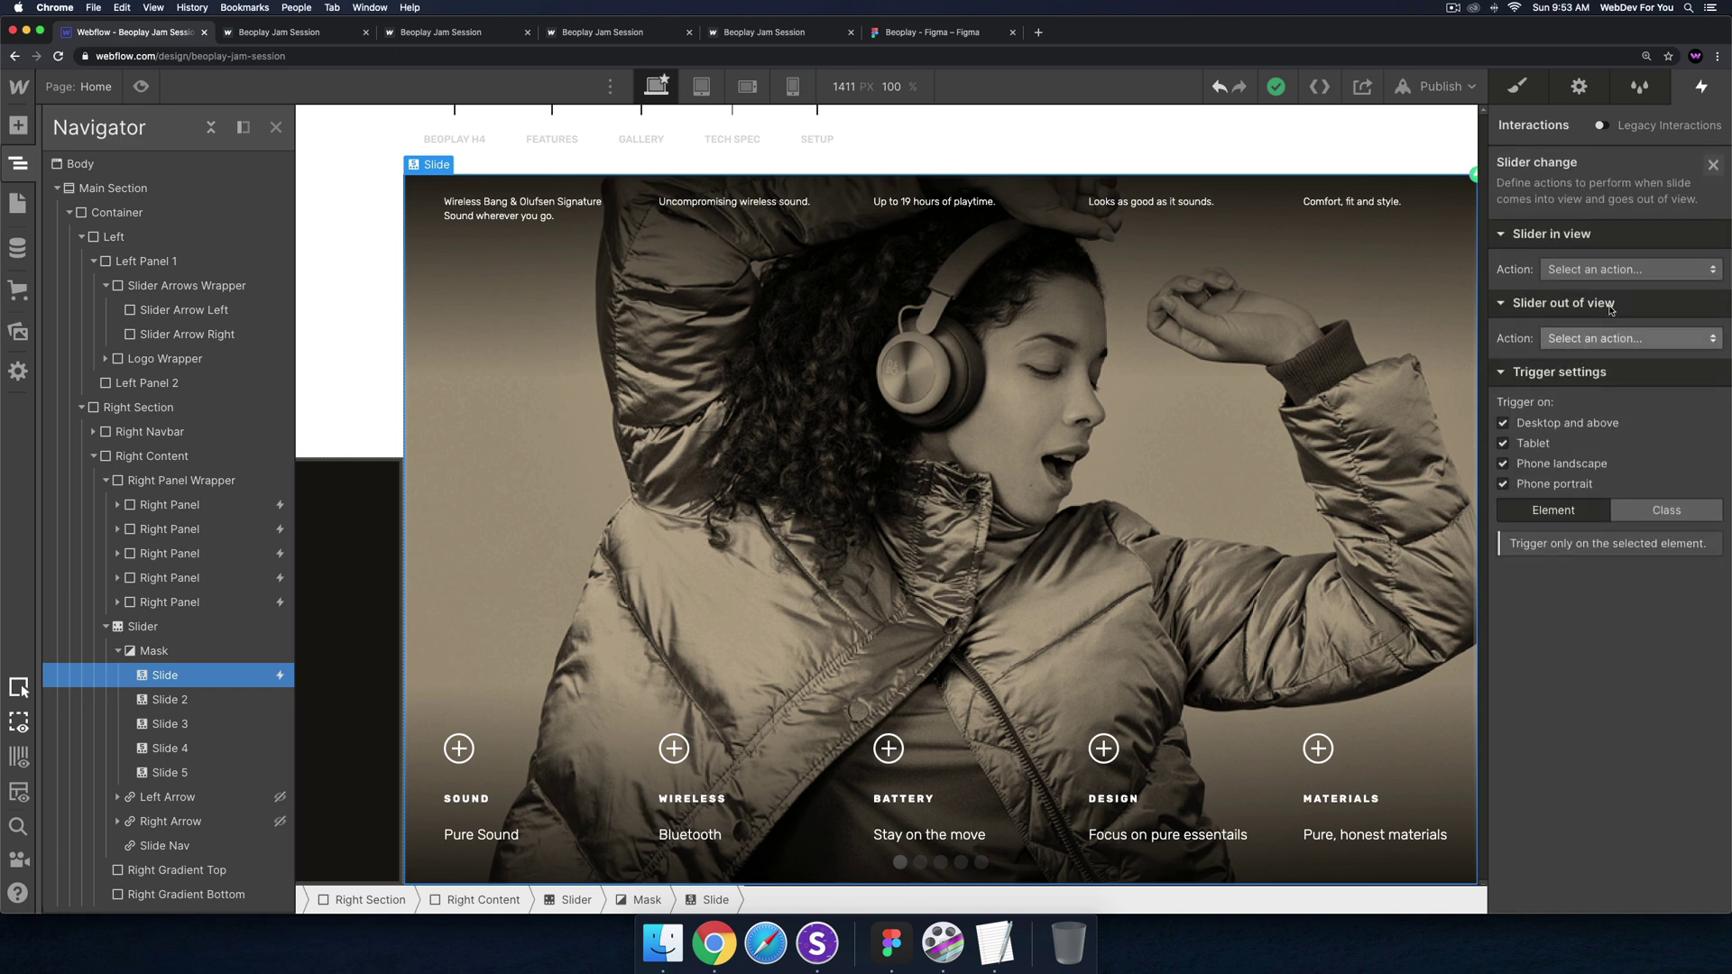
Set the Slider in view action to Start an animation and create a timed animation named "Slide 1 In"
click(1623, 269)
click(1597, 318)
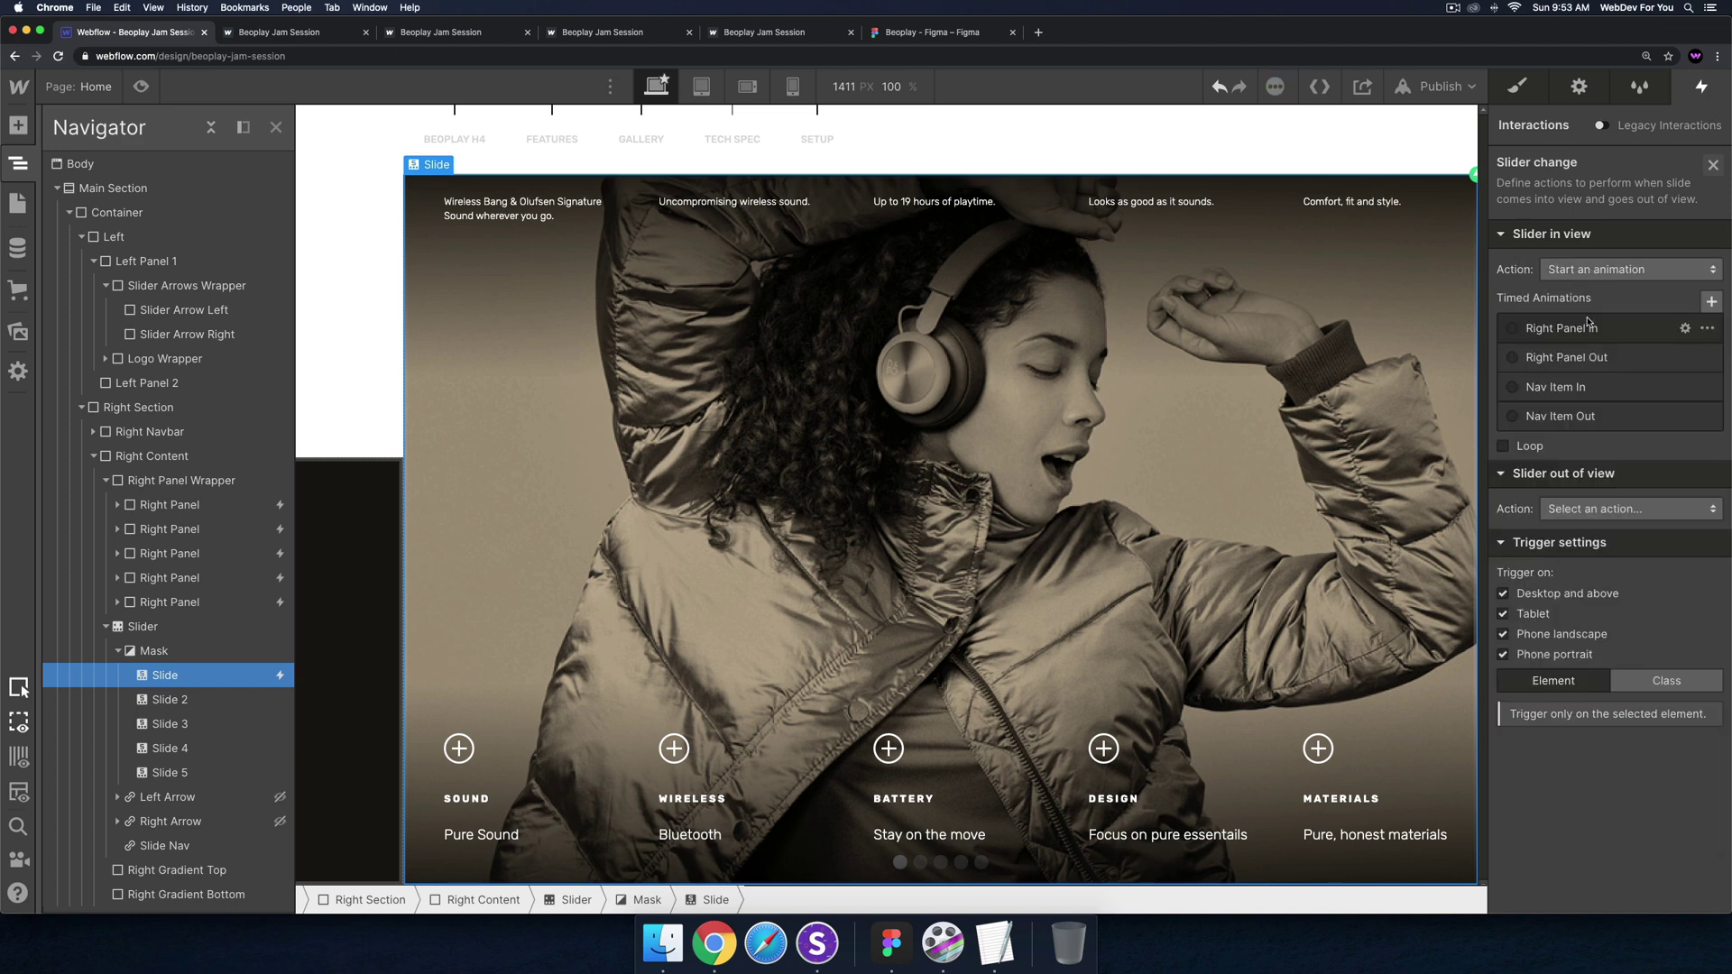
click(1710, 303)
text(Slide 1 In)
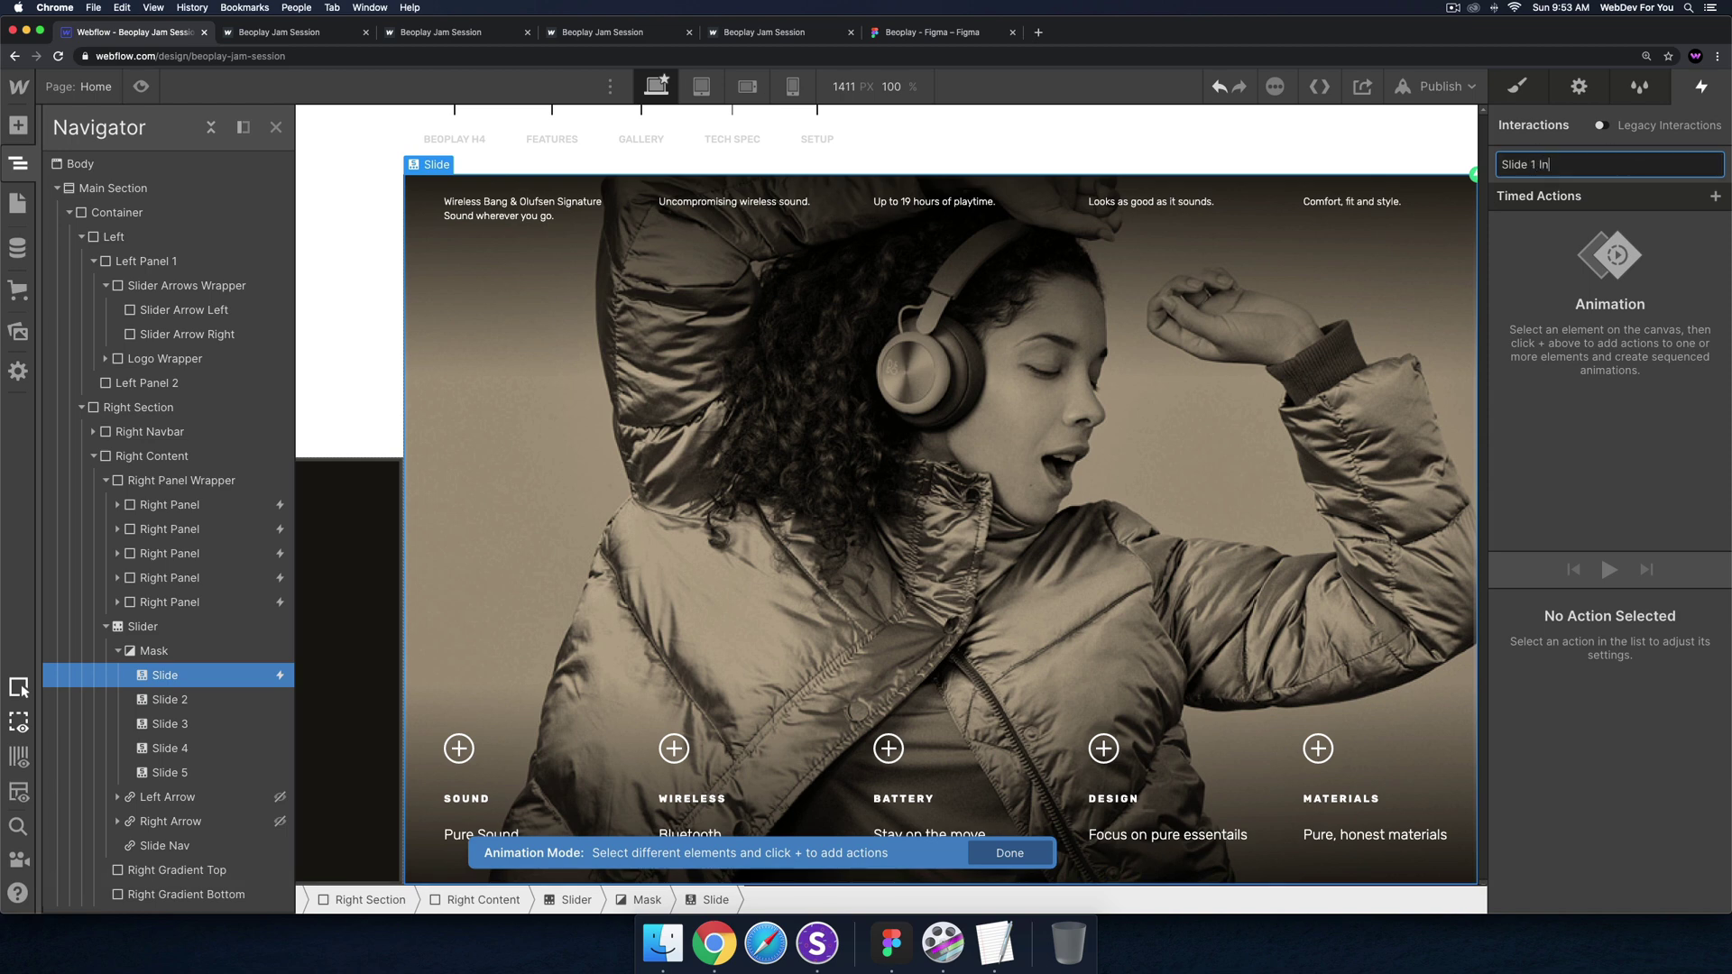
key(Return)
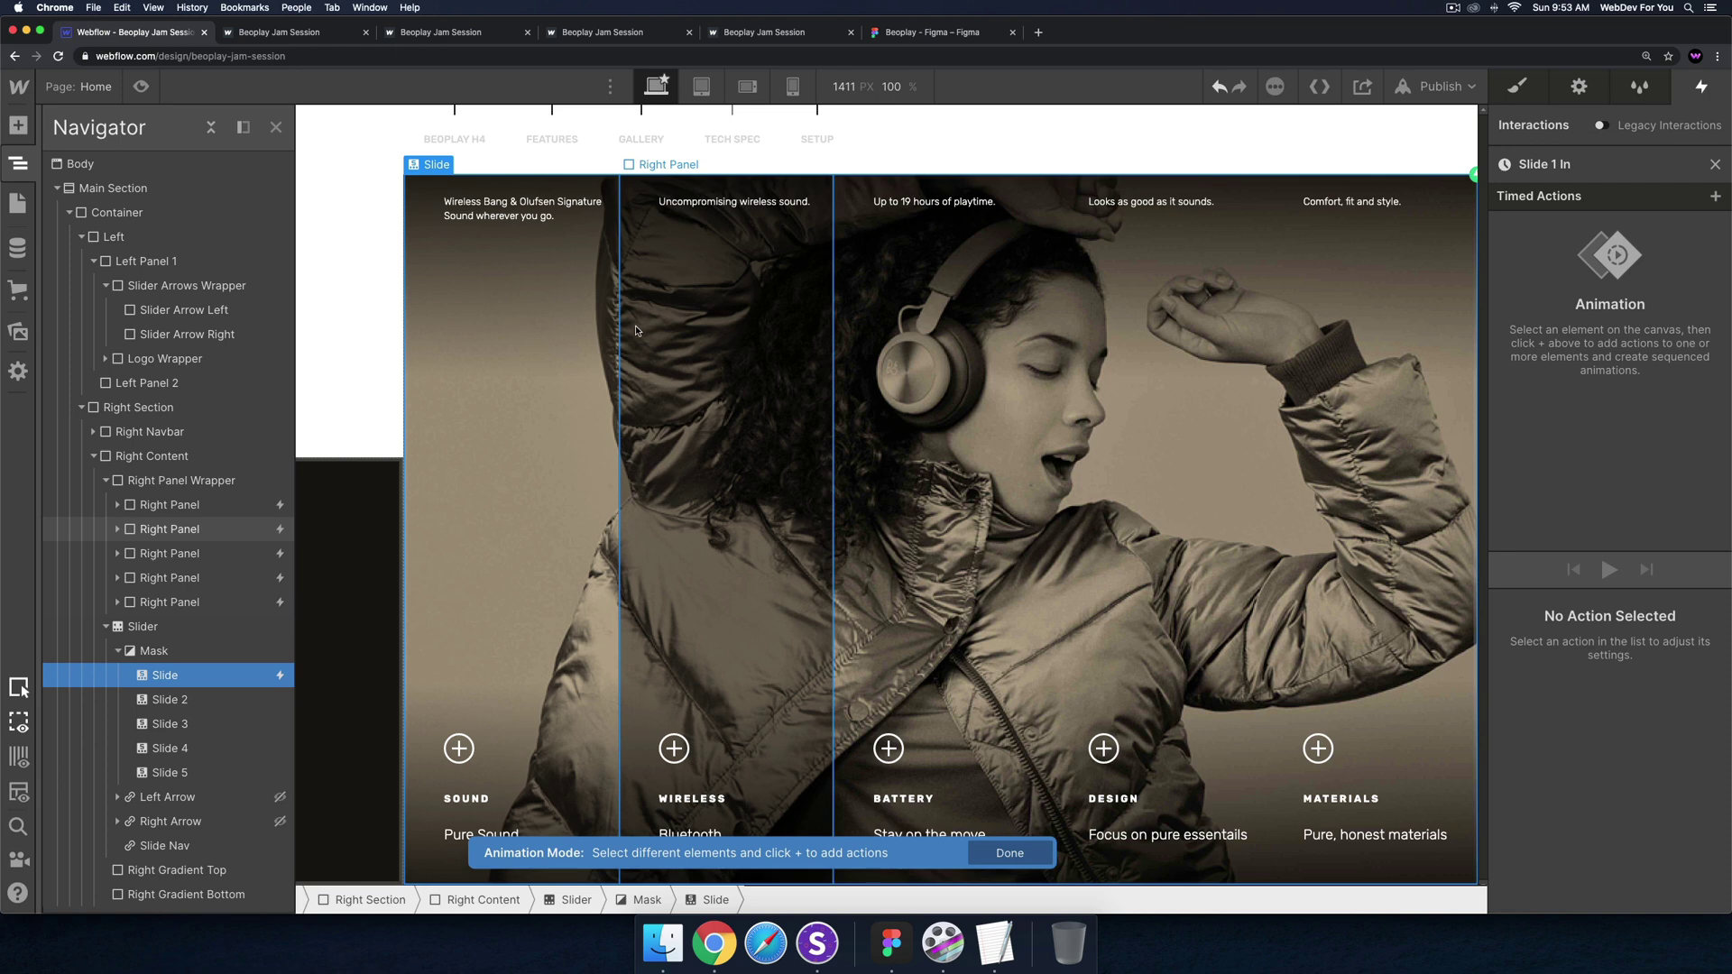
Add a BG Color action for the first feature panel (Sound) to the timed animation, set to black at 40% opacity
click(550, 357)
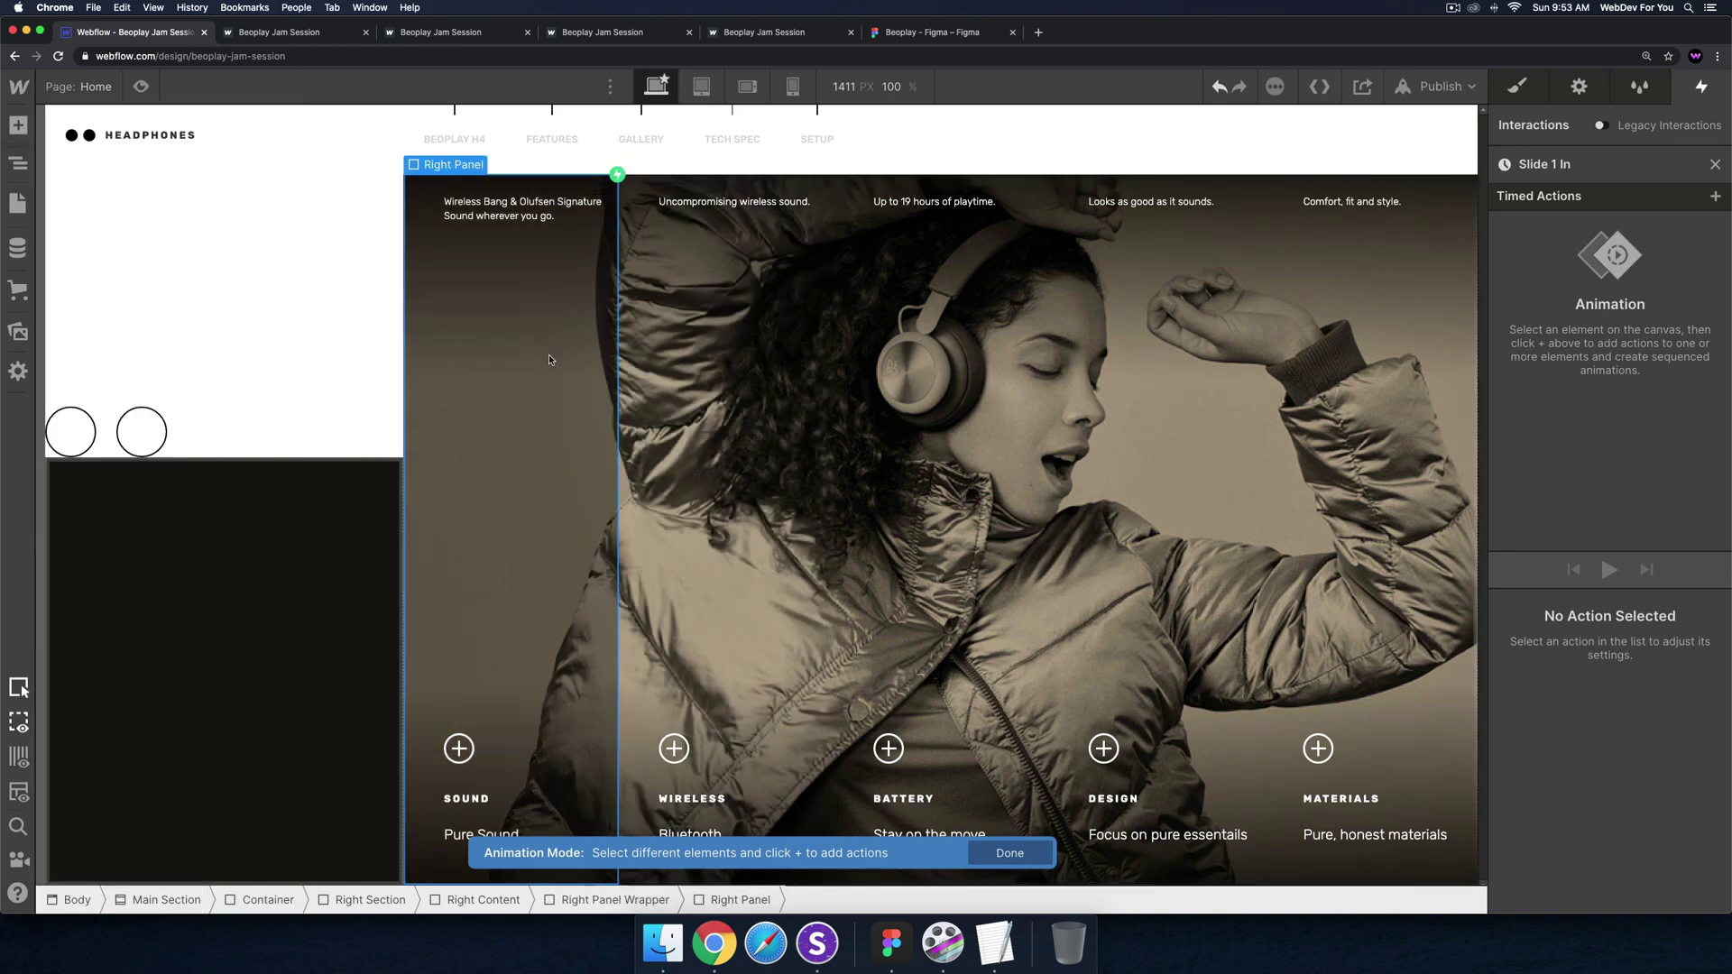
click(1717, 196)
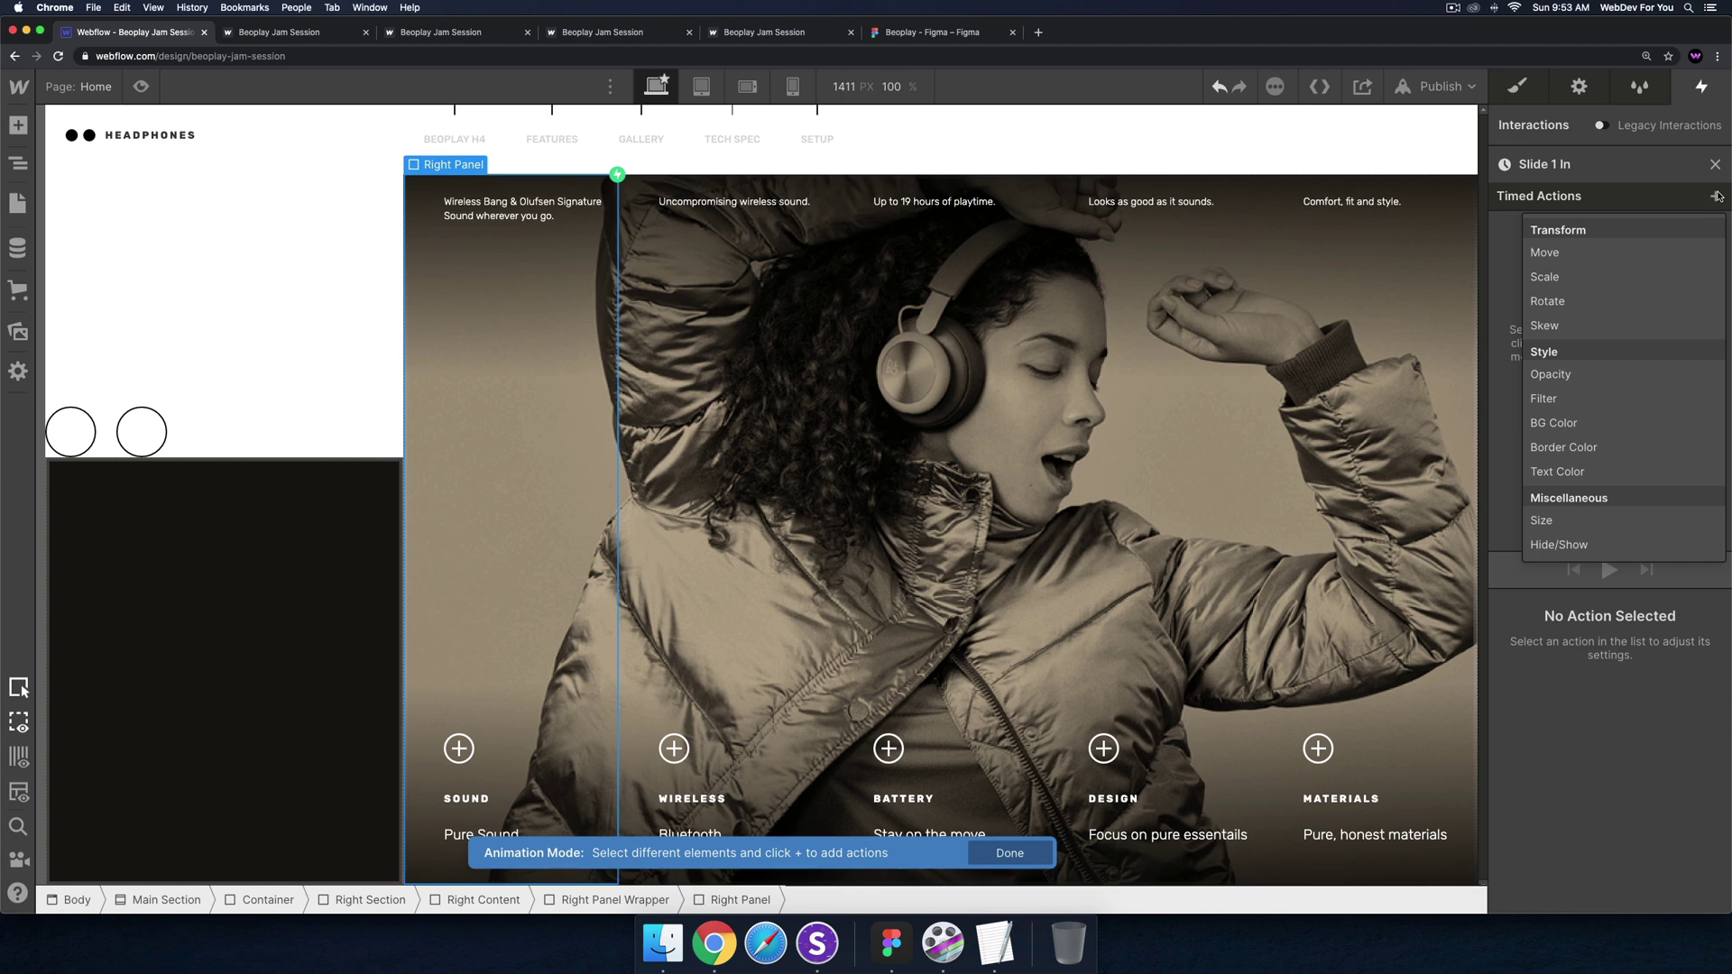
click(1605, 423)
scroll(1631, 716, down, 2)
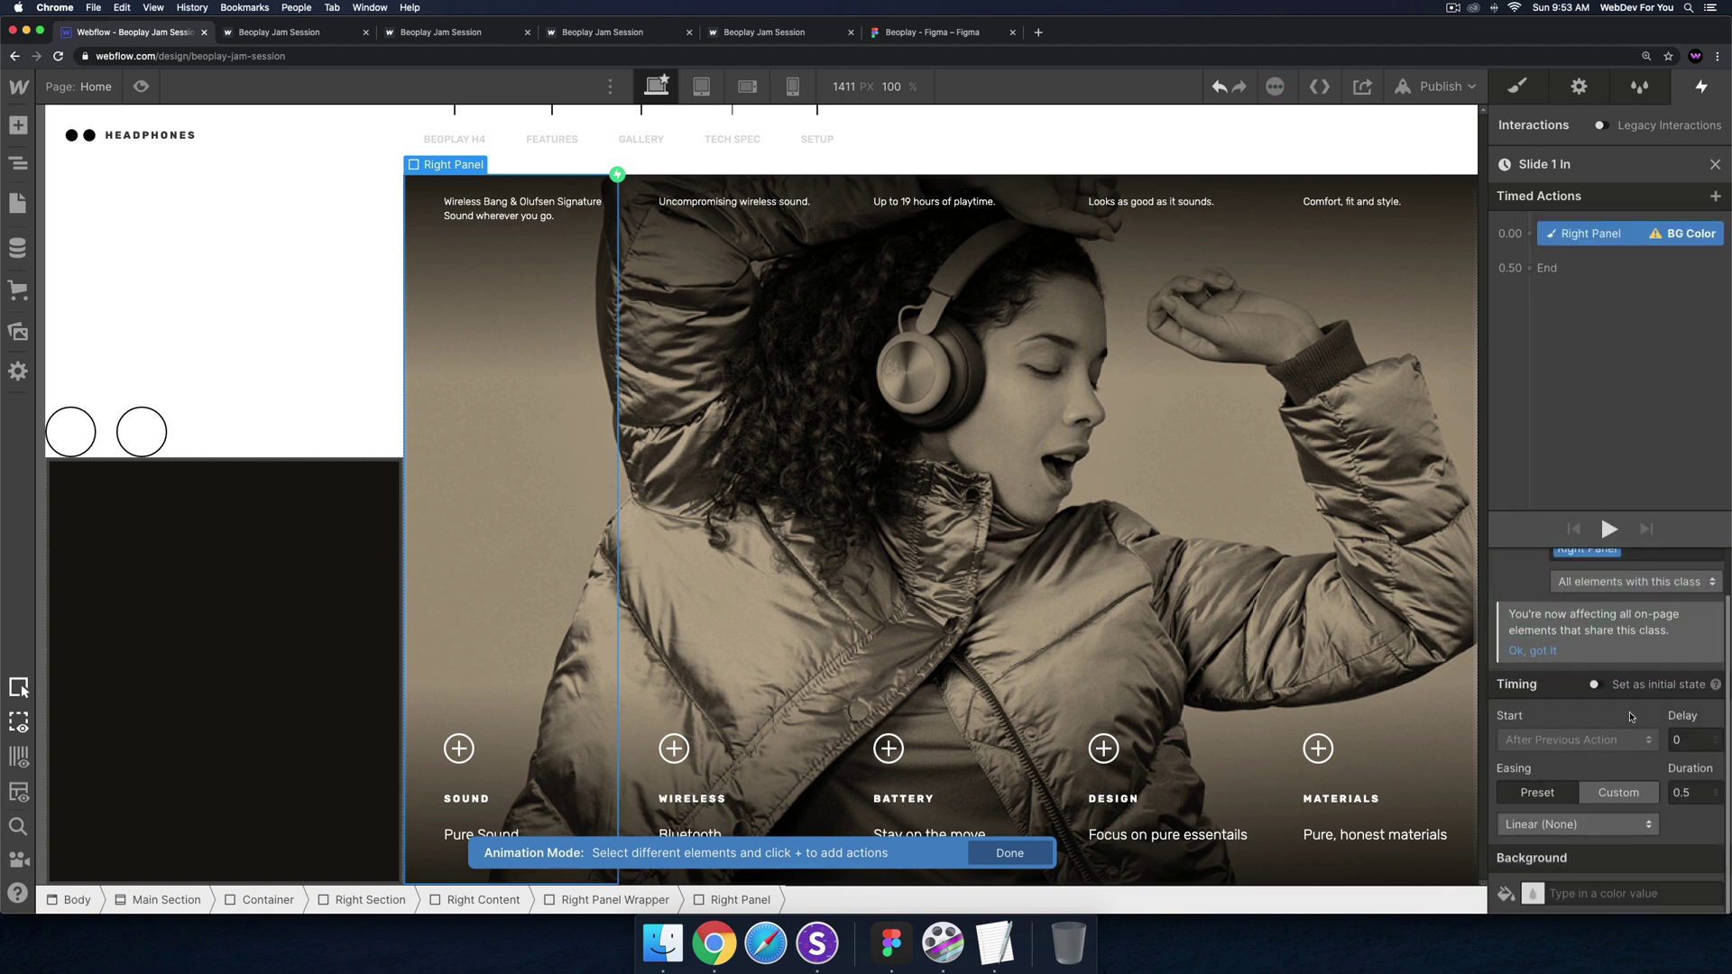
click(1533, 894)
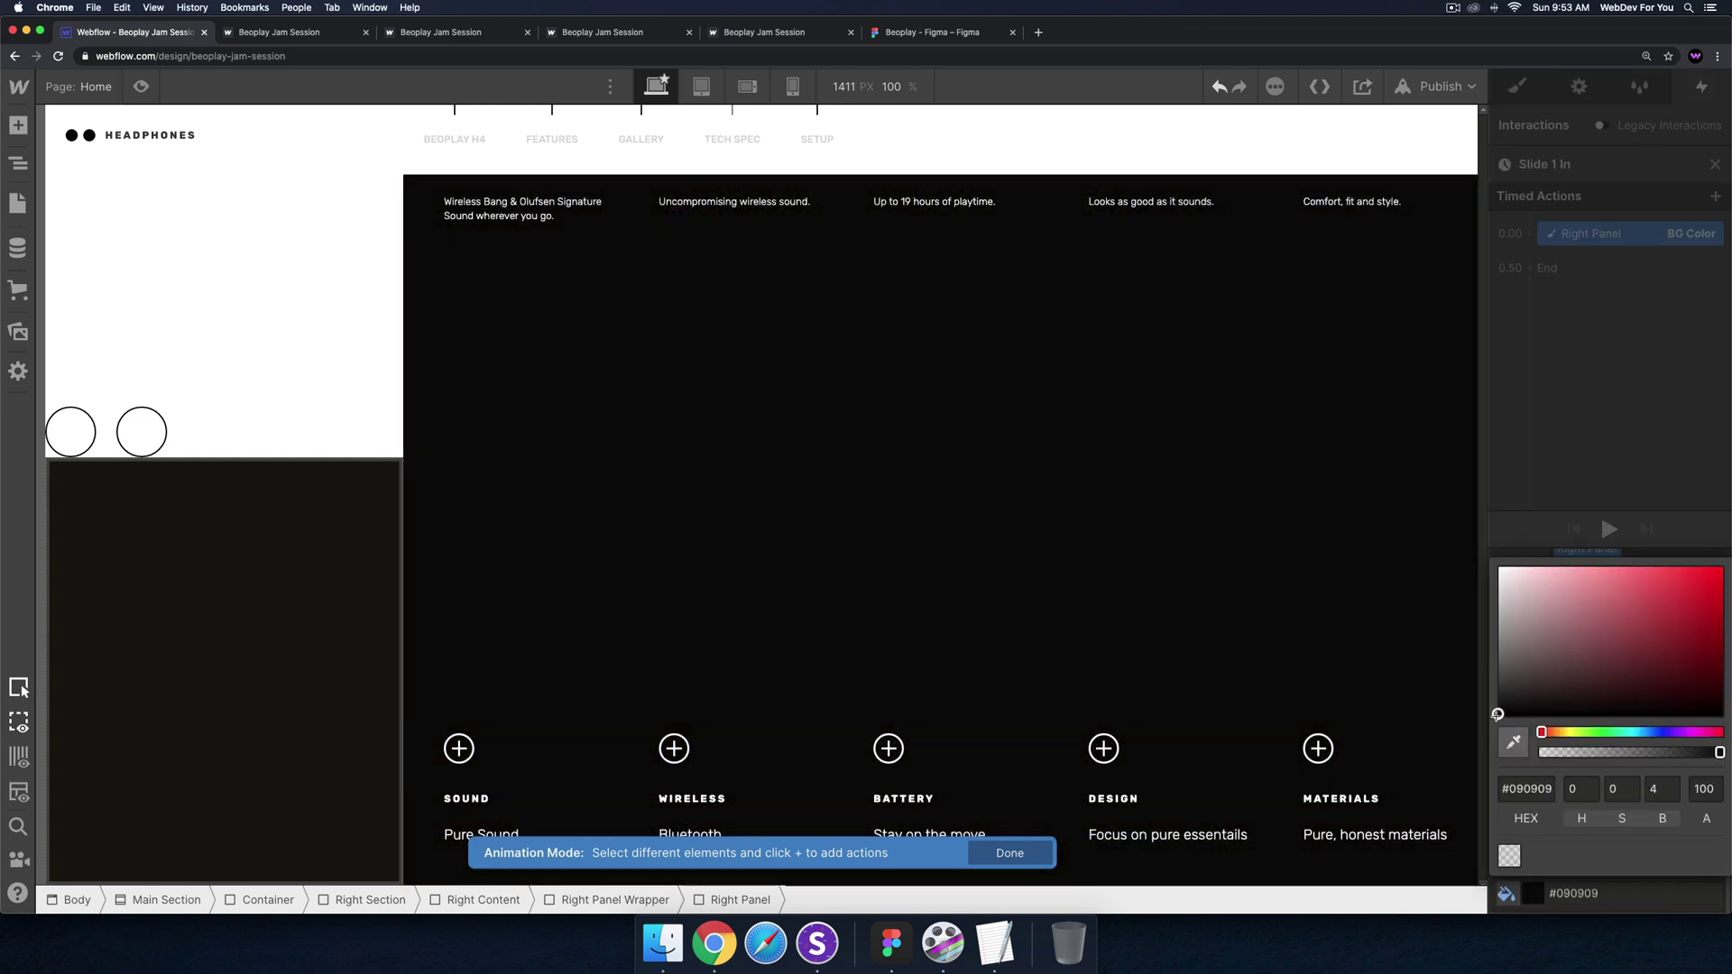
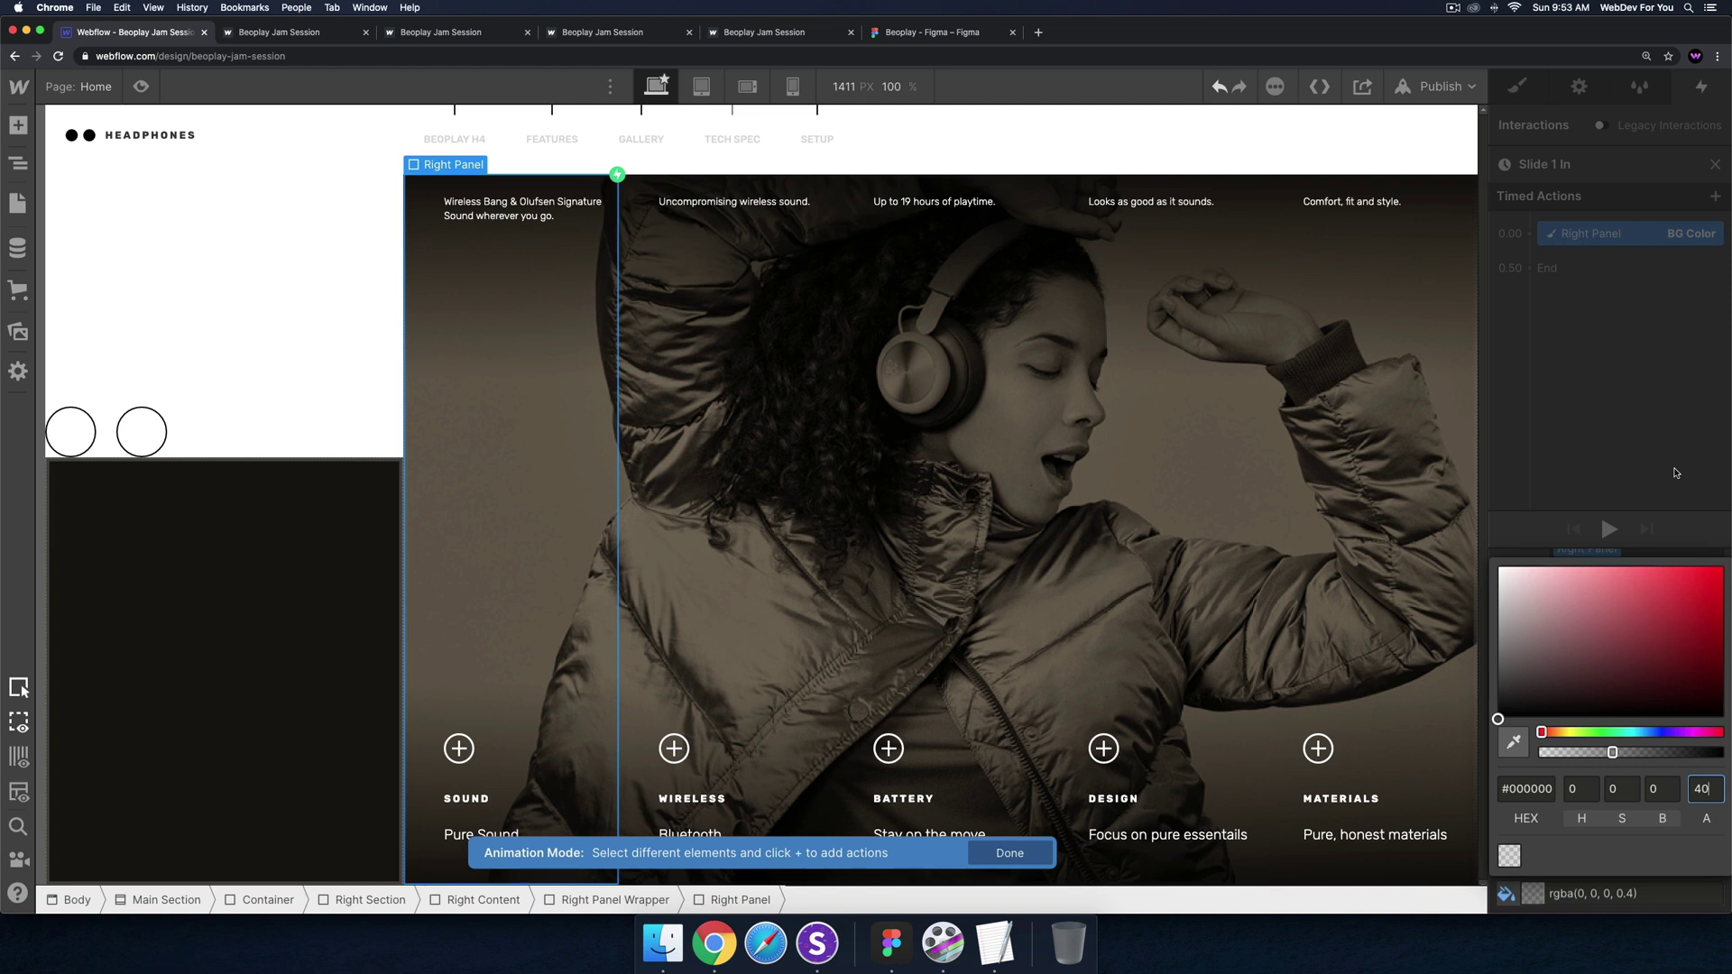
click(1696, 534)
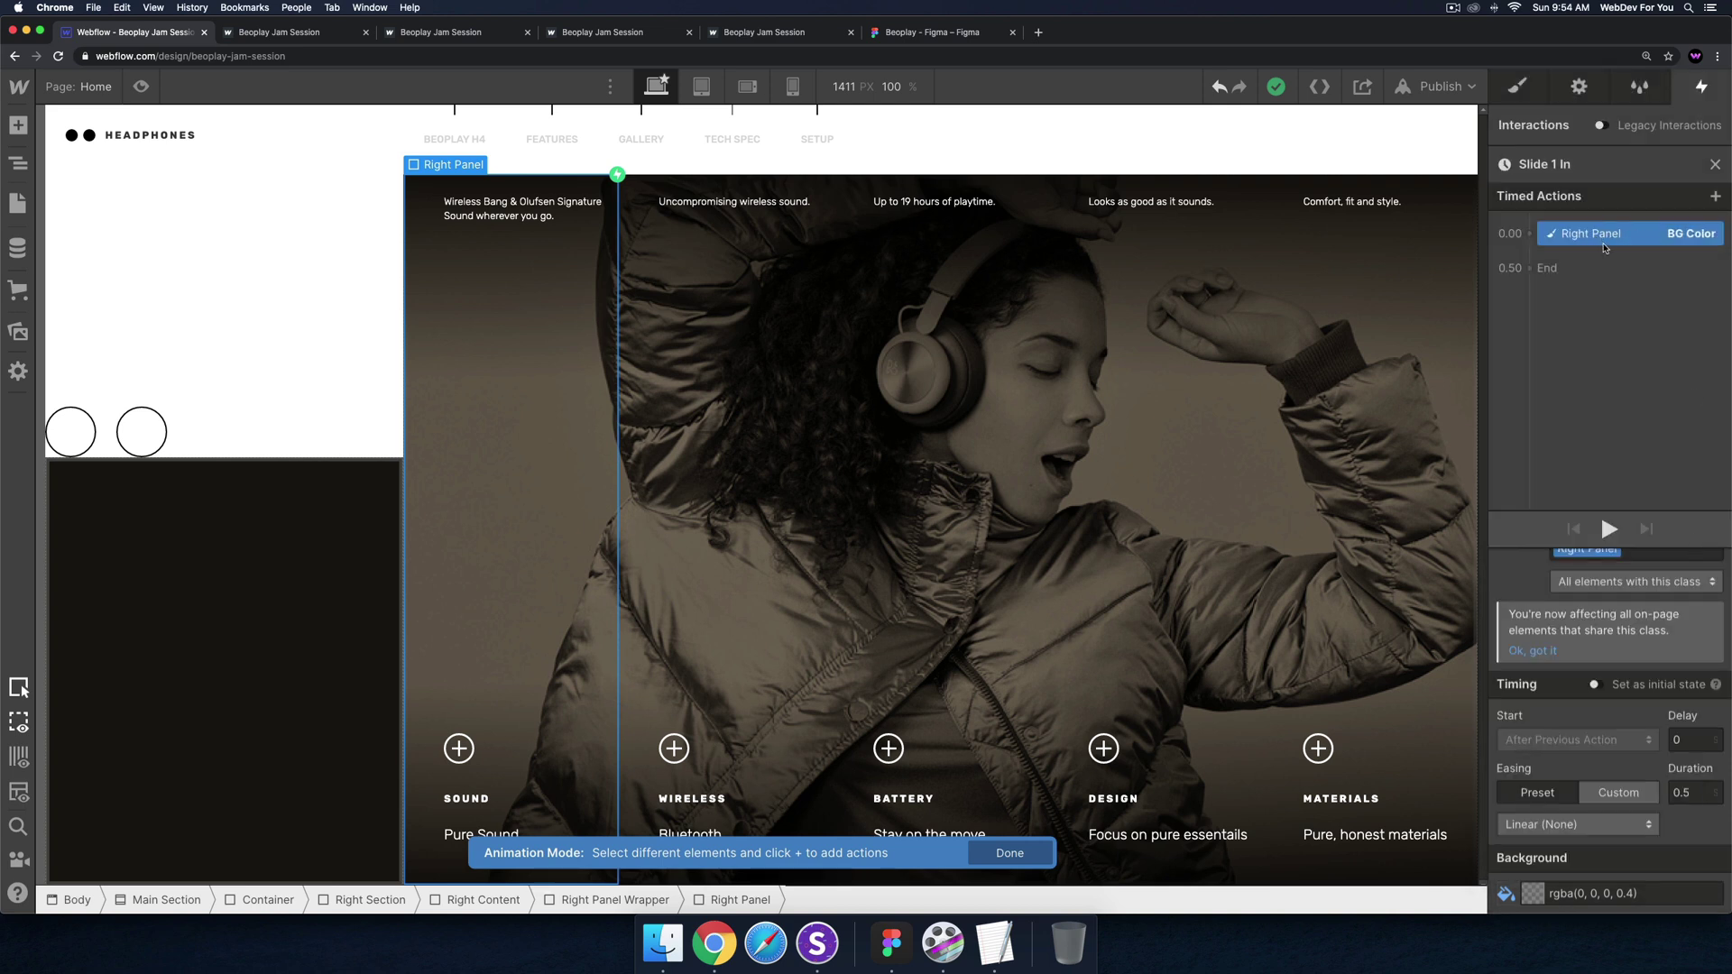
Limit the Right Panel background color action to the selected element instead of its whole class
scroll(1590, 601, up, 2)
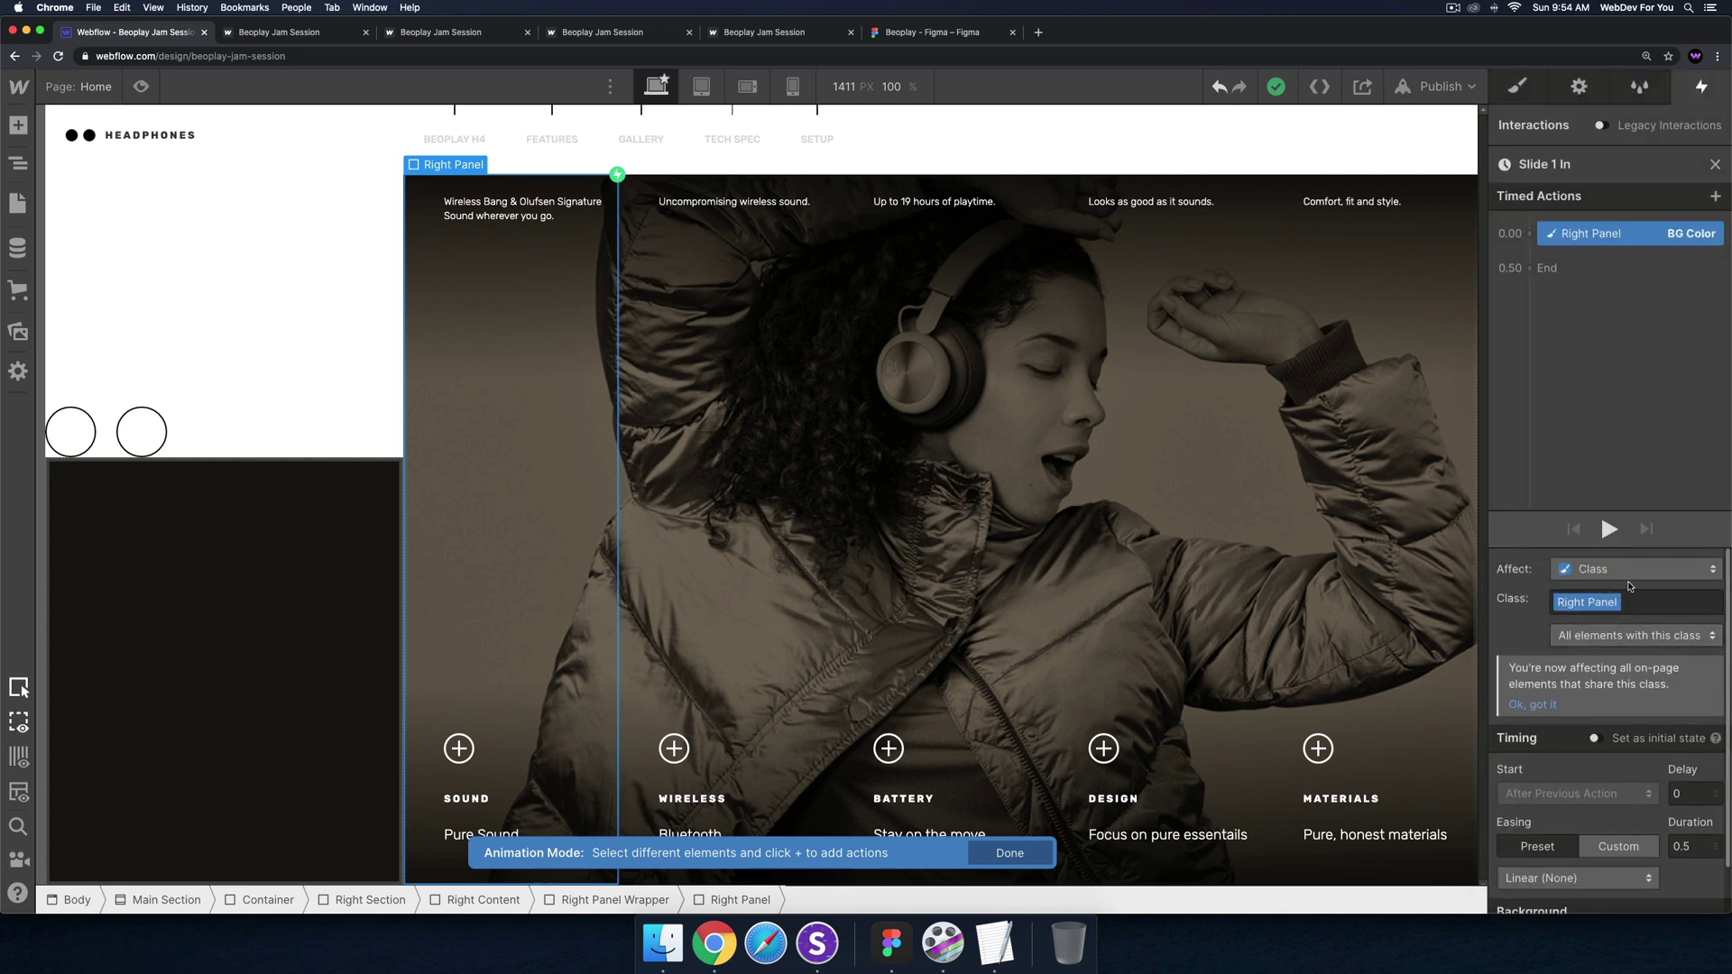
click(1599, 571)
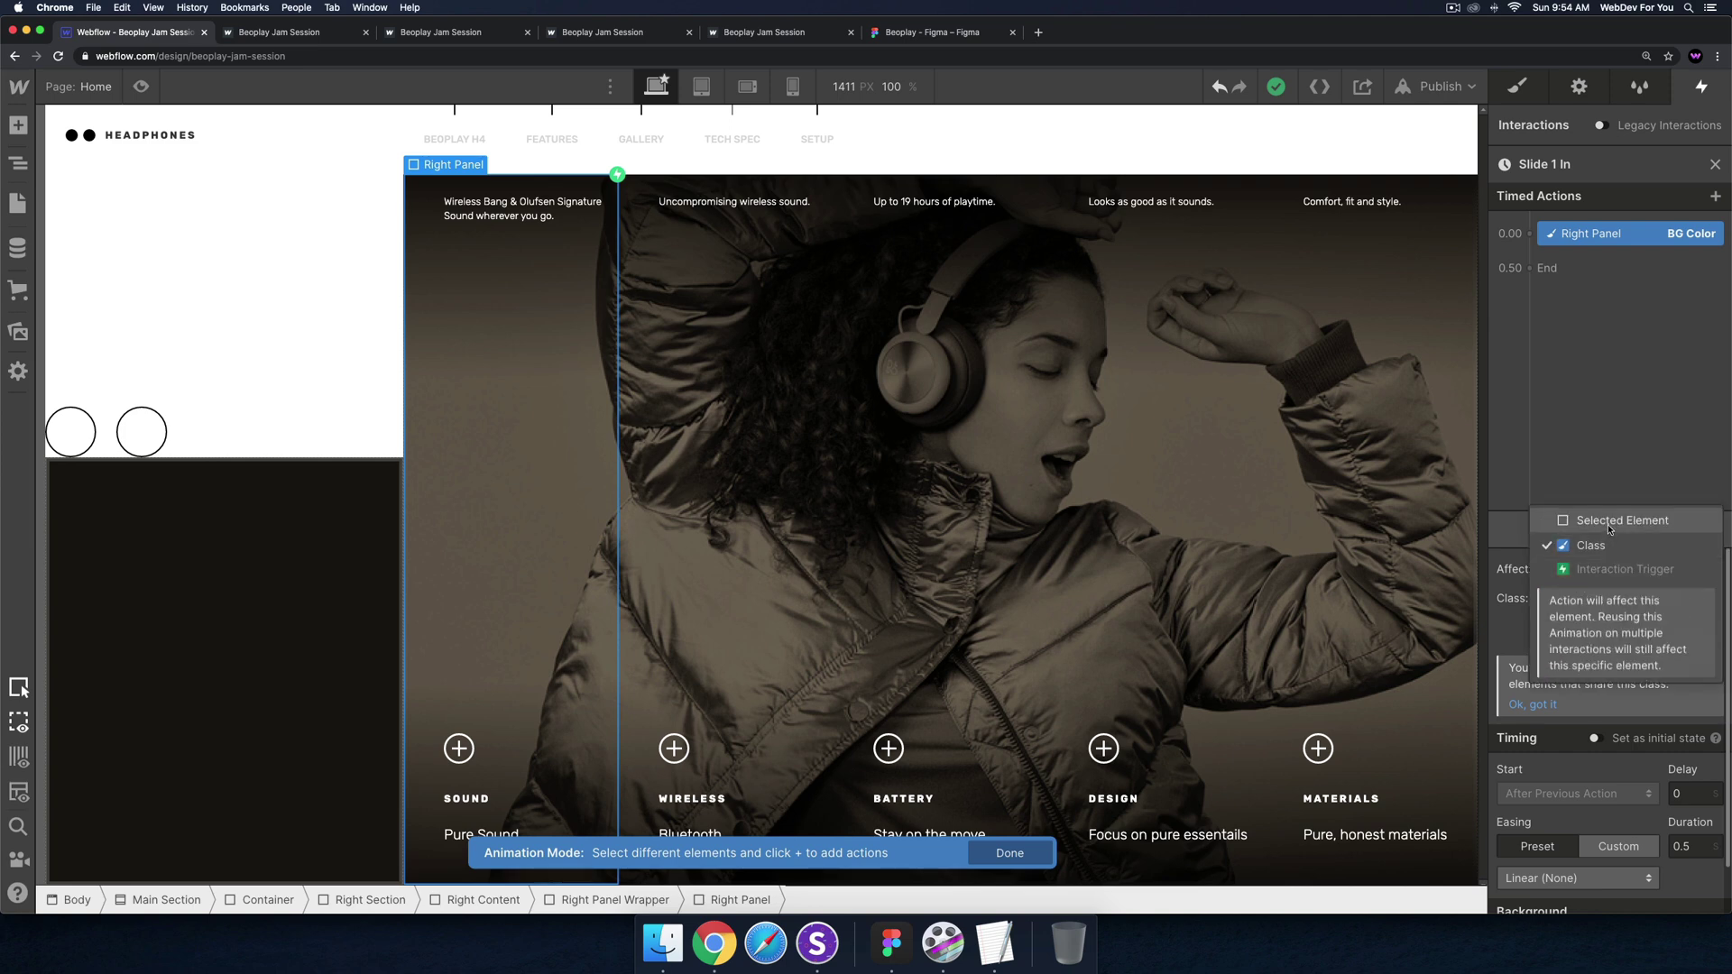
click(1608, 523)
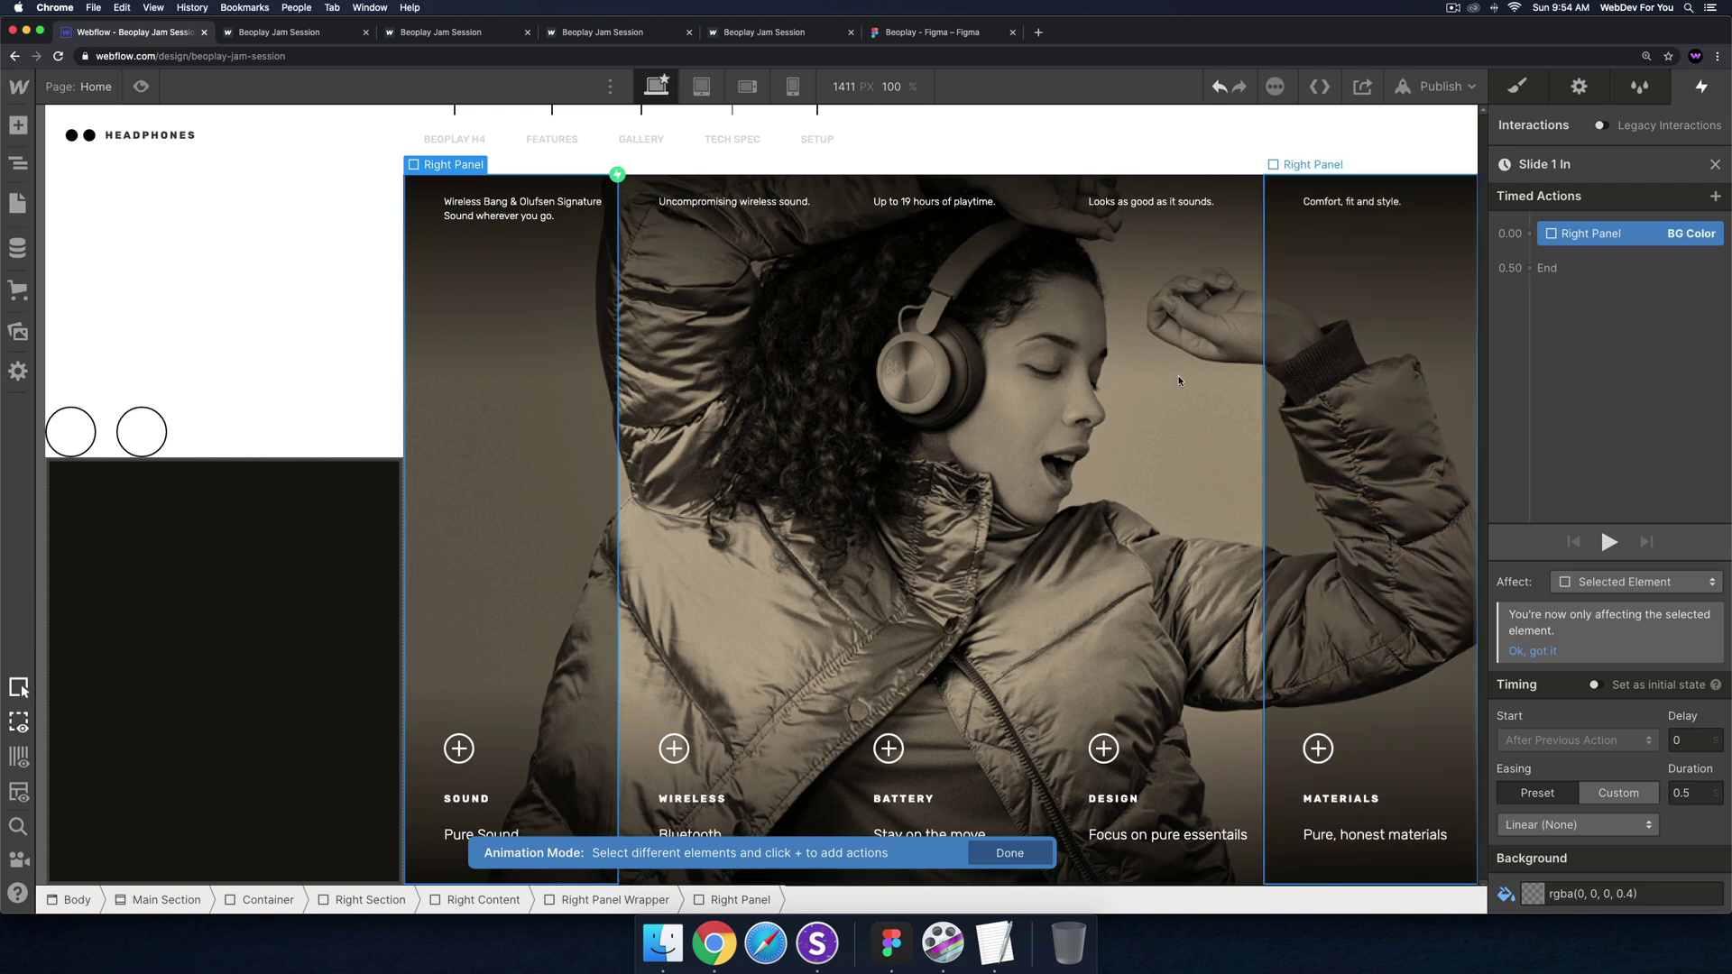
Add a BG Color action for the Sound panel's Plus Icon after the Right Panel action and set it to white
click(468, 748)
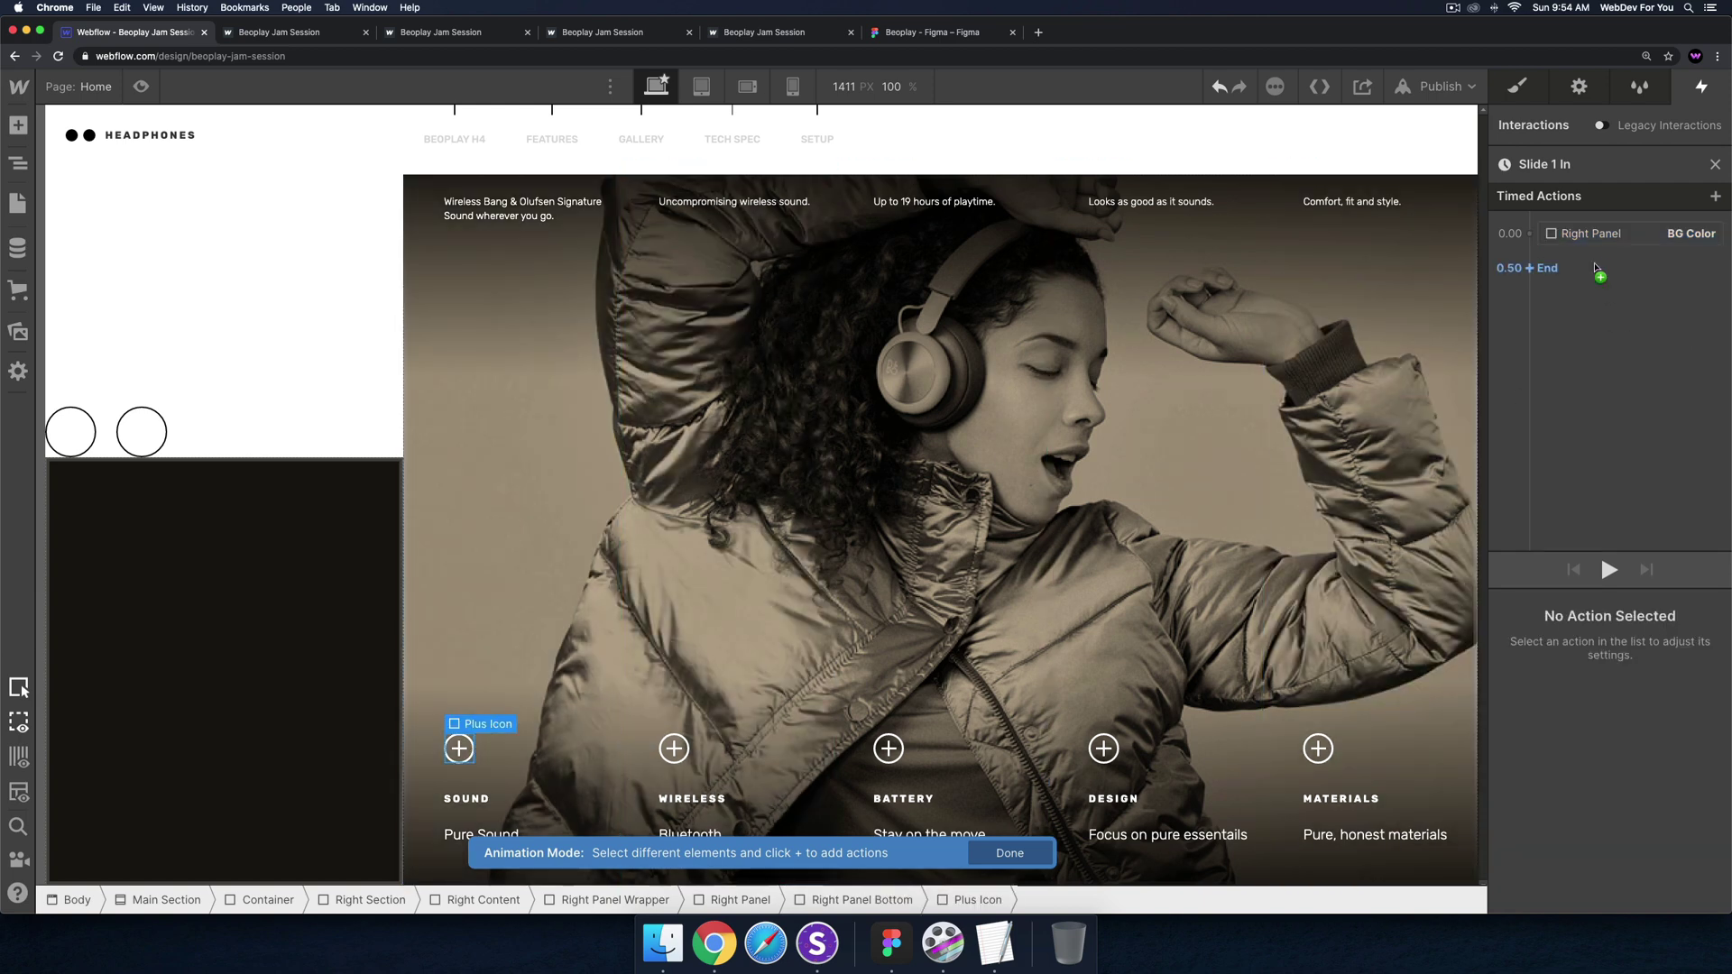
click(1594, 253)
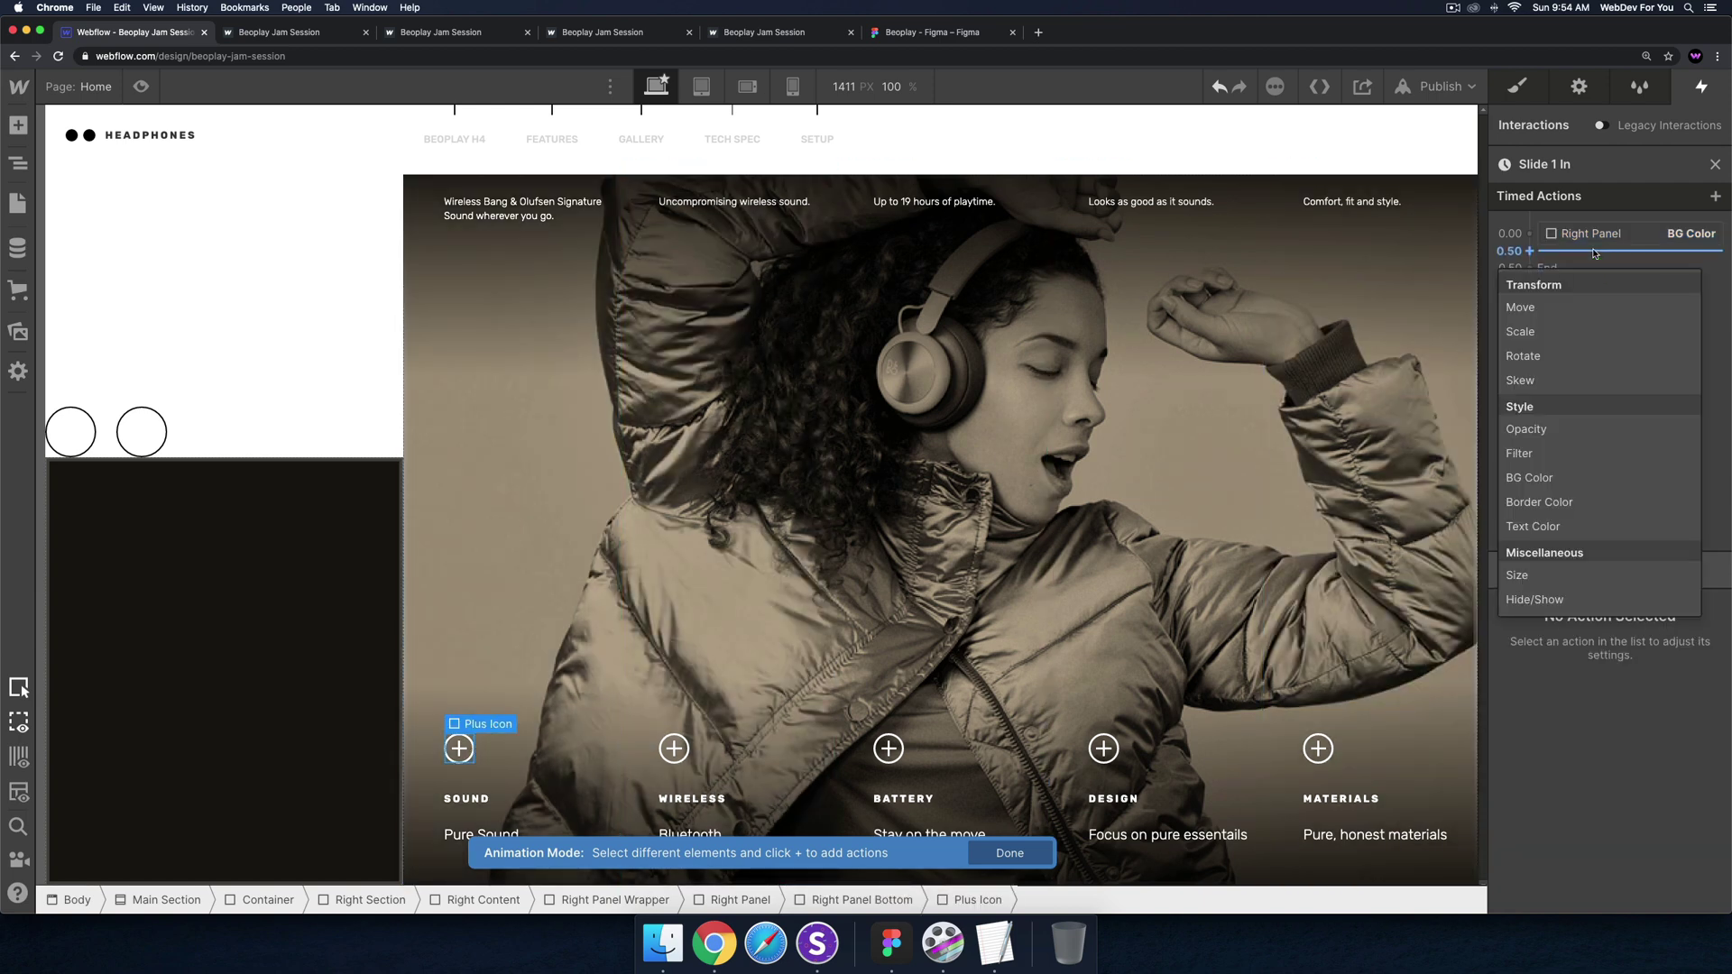
click(1546, 478)
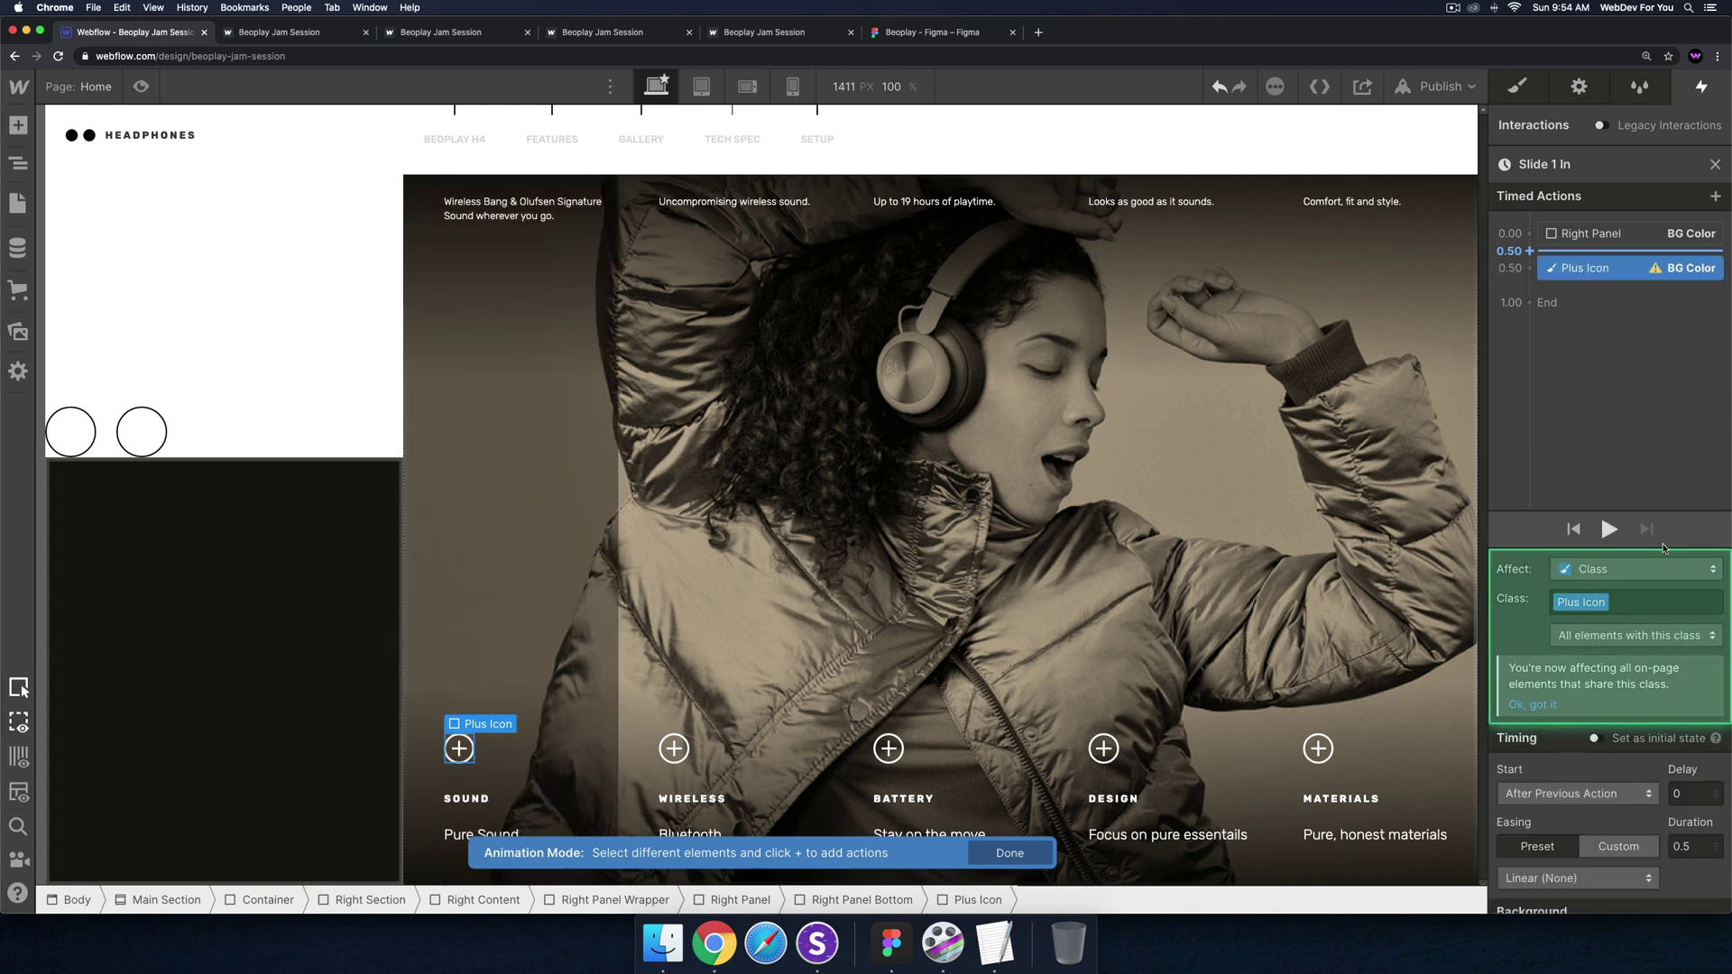
scroll(1615, 822, down, 2)
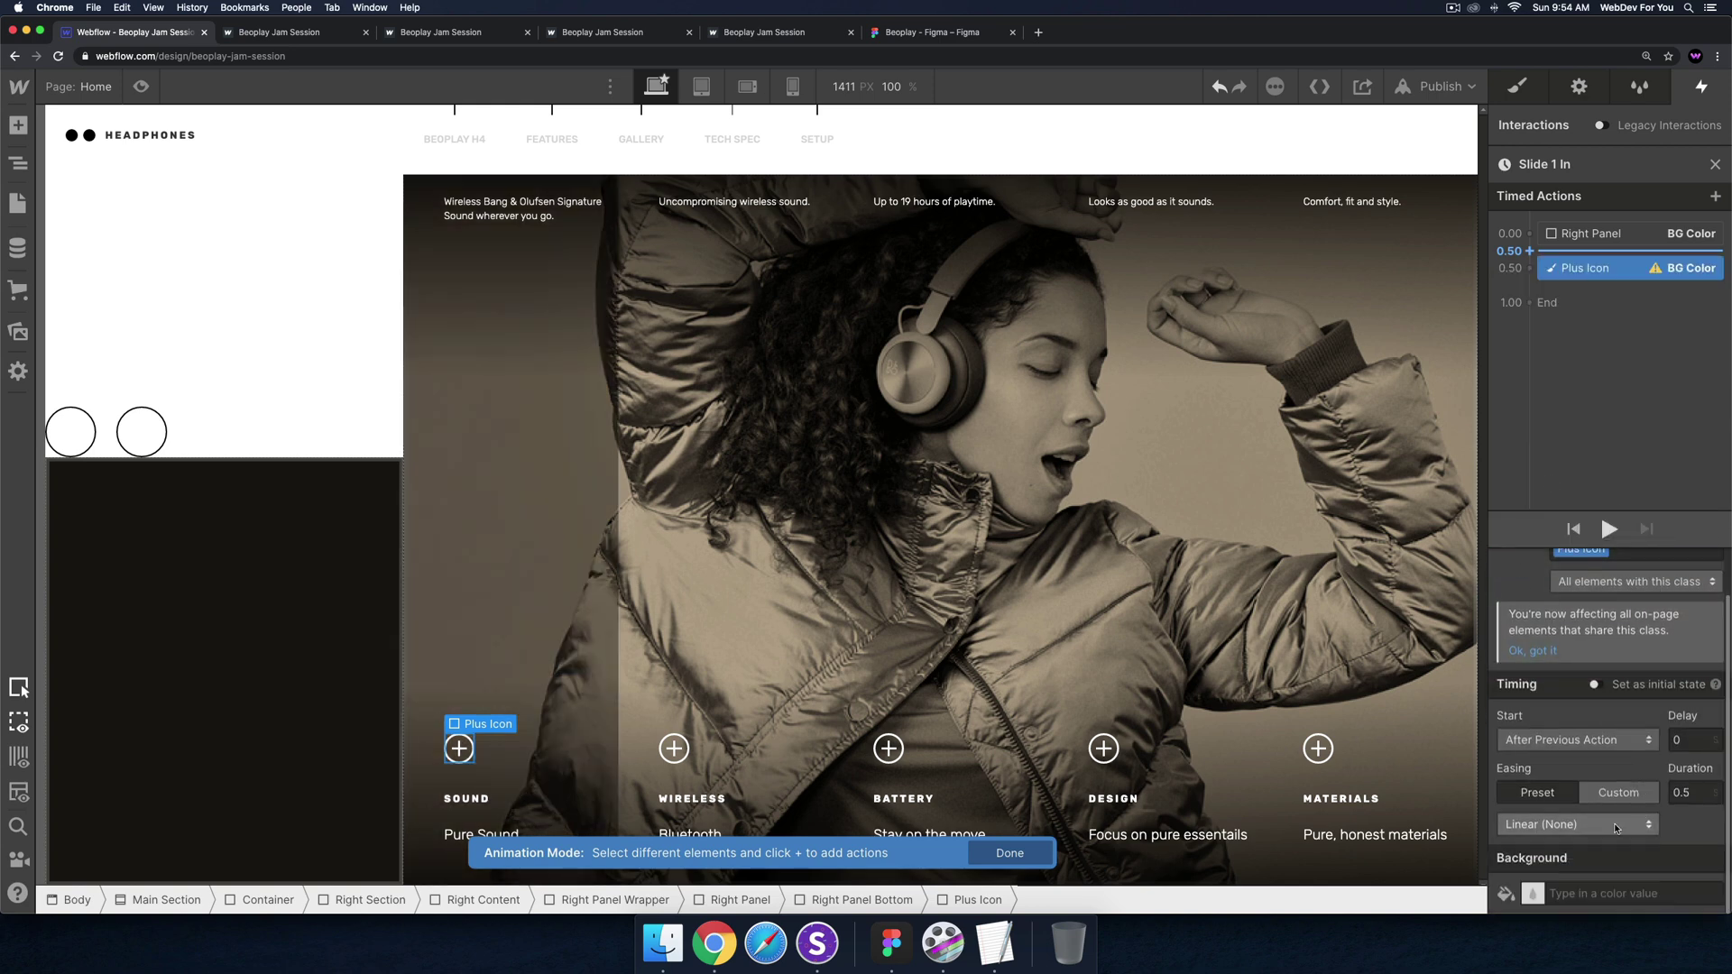
click(1530, 893)
drag(1526, 691, 1497, 567)
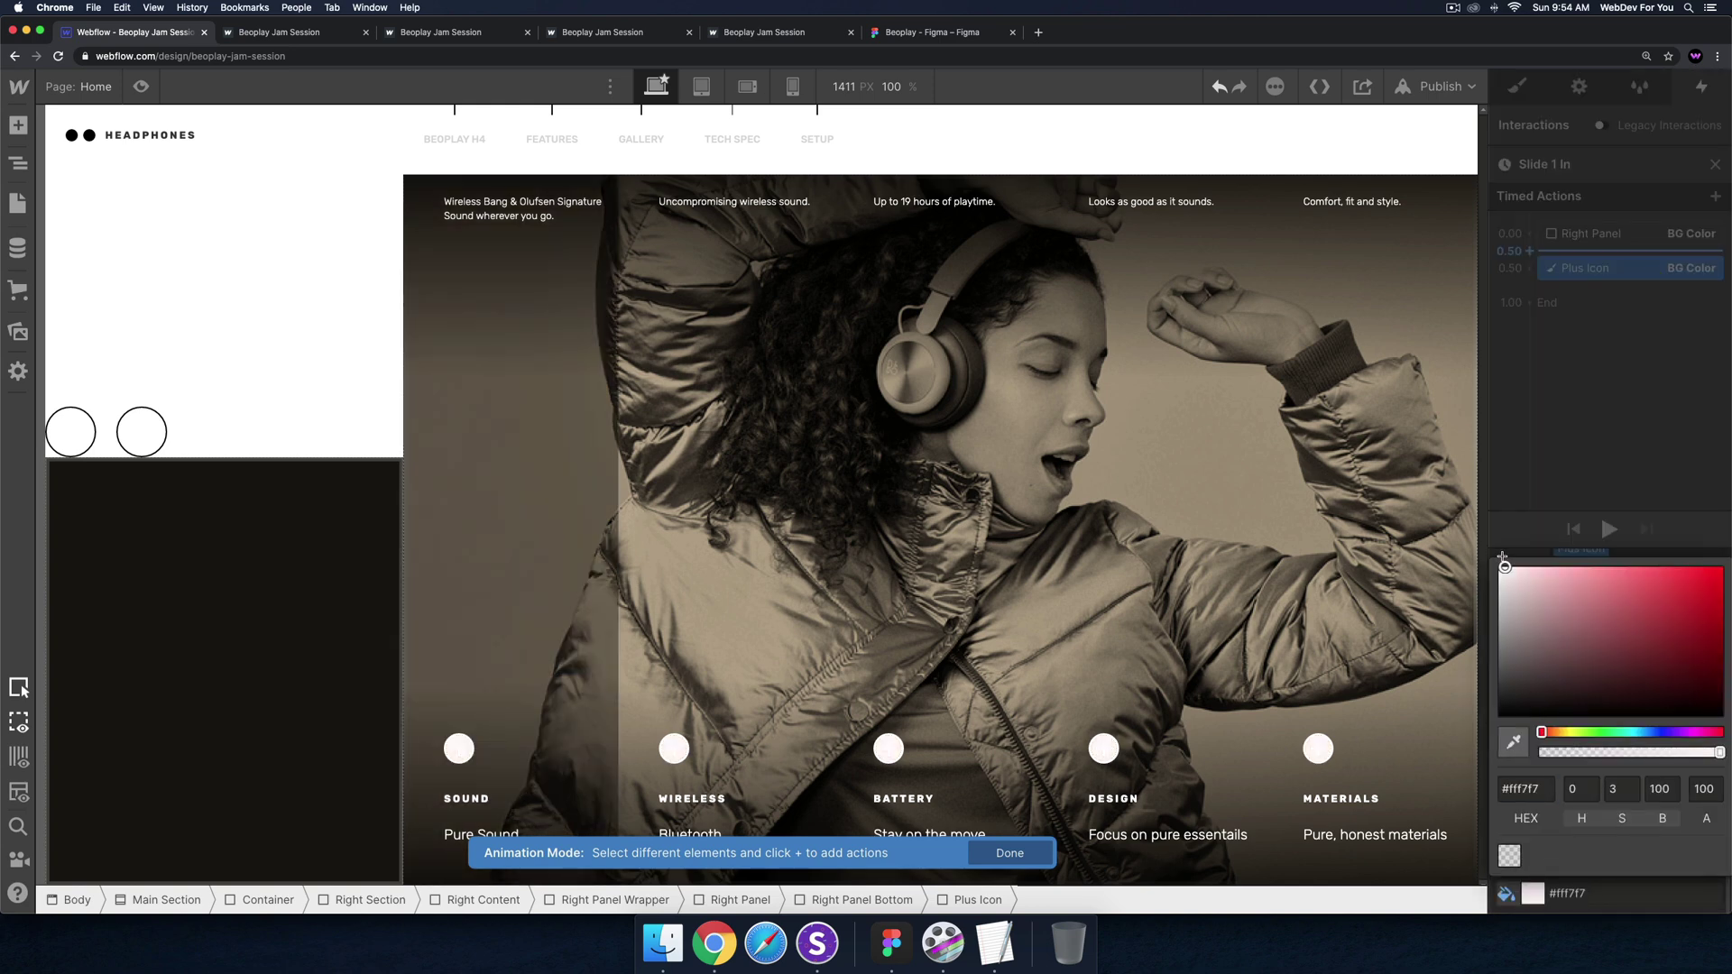
click(1569, 479)
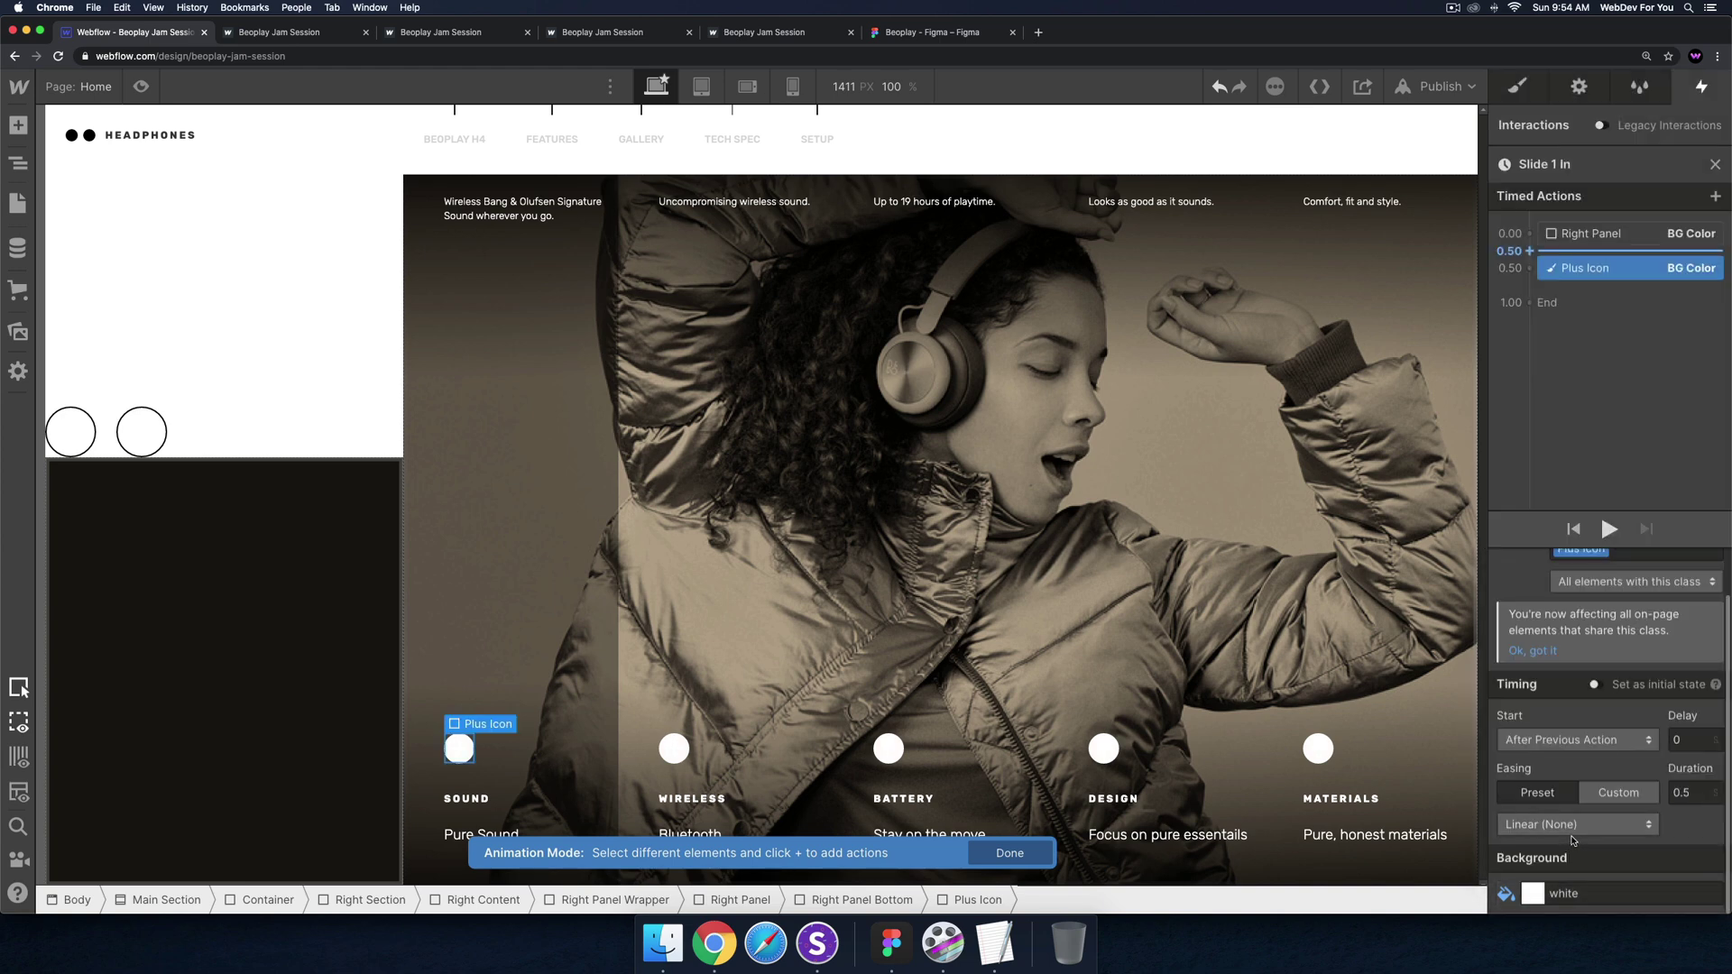
Give the Plus Icon background color action Ease easing and a 0.2-second duration
click(1566, 826)
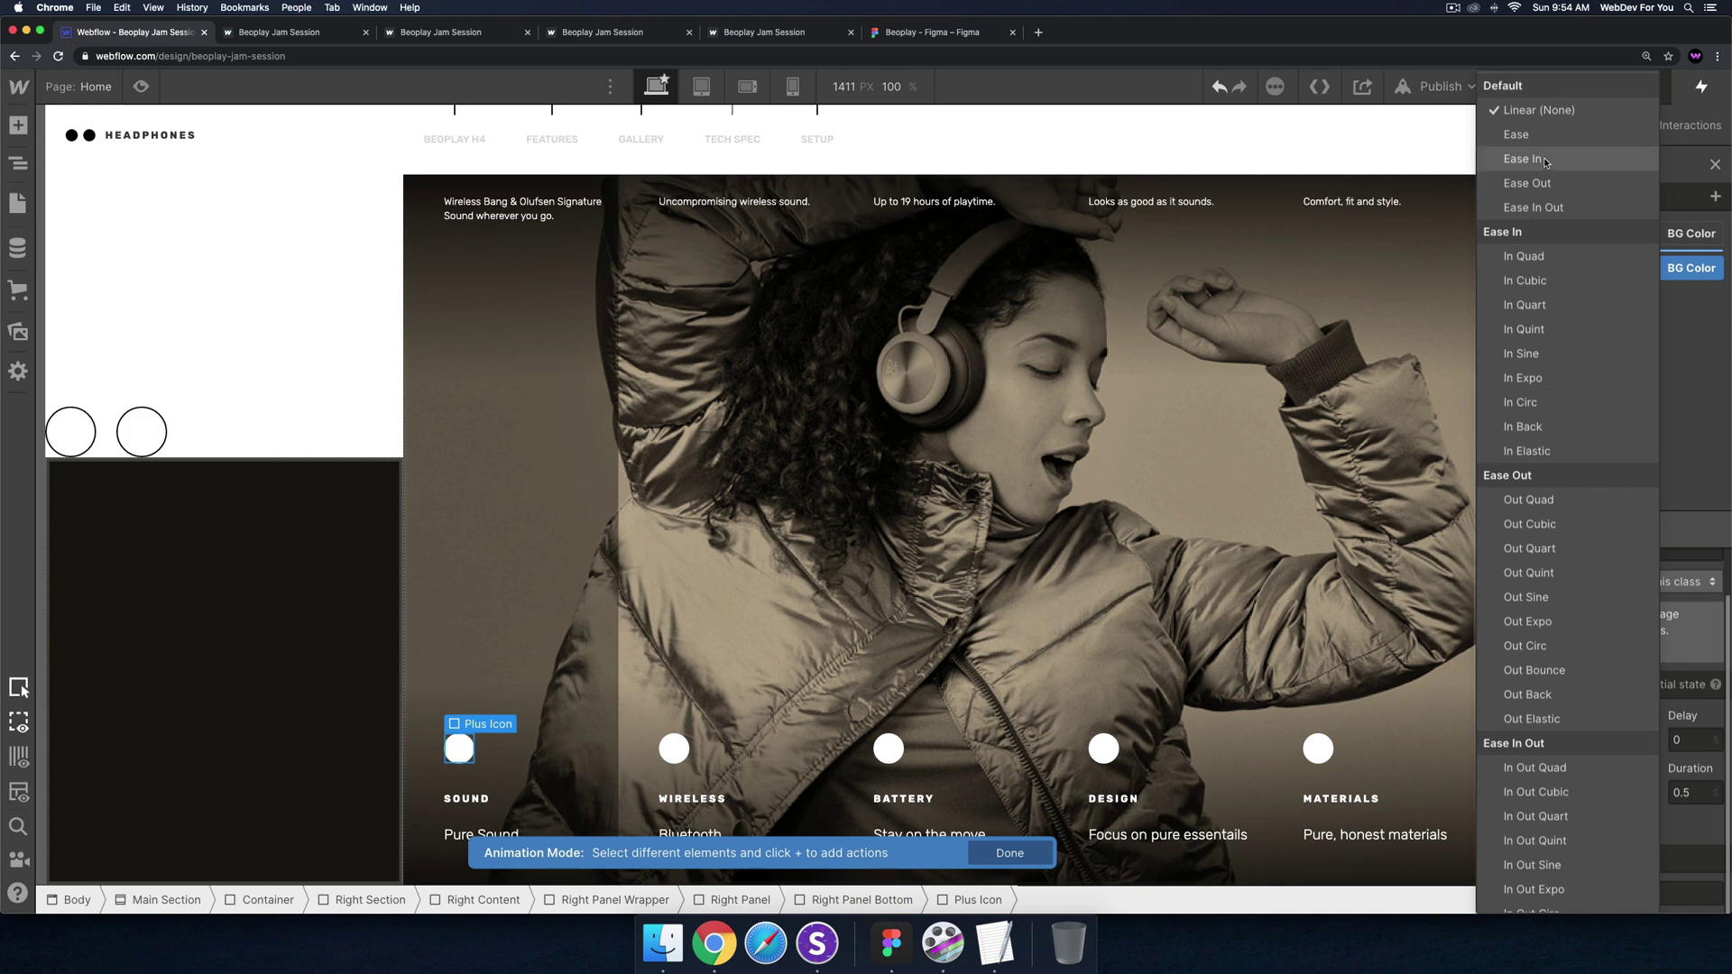
click(1541, 135)
click(1696, 793)
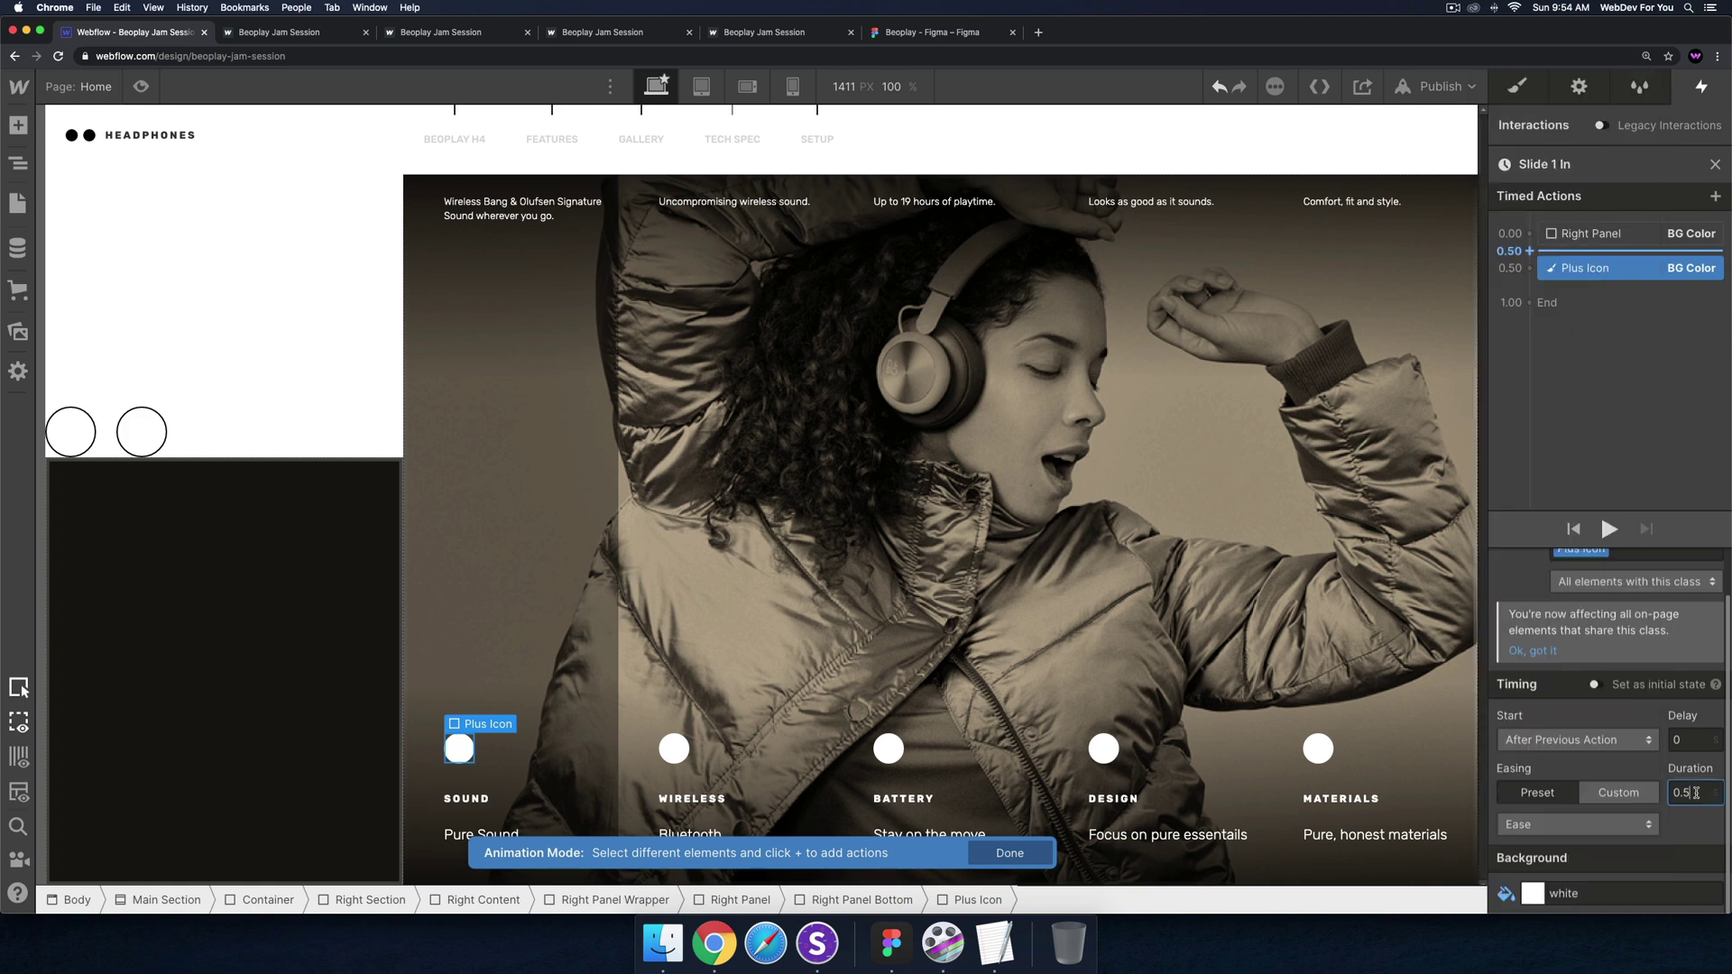
key(BackSpace)
text(2)
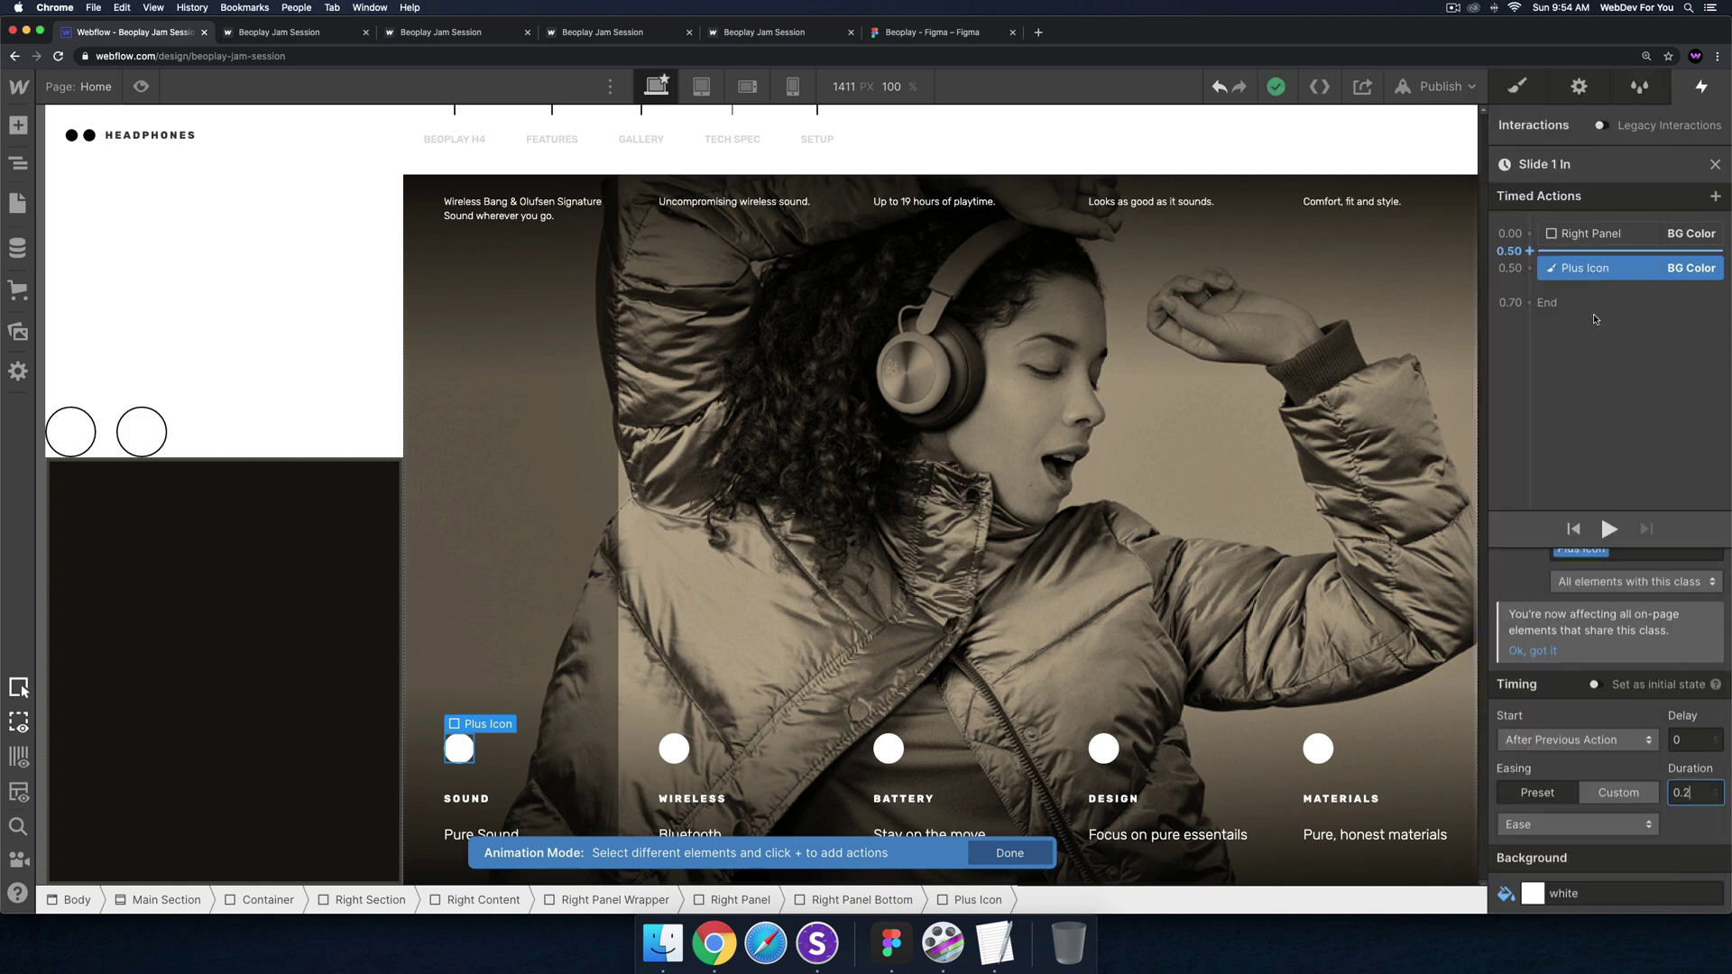
Give the Right Panel background color action Ease easing and a 0.2-second duration
click(1584, 236)
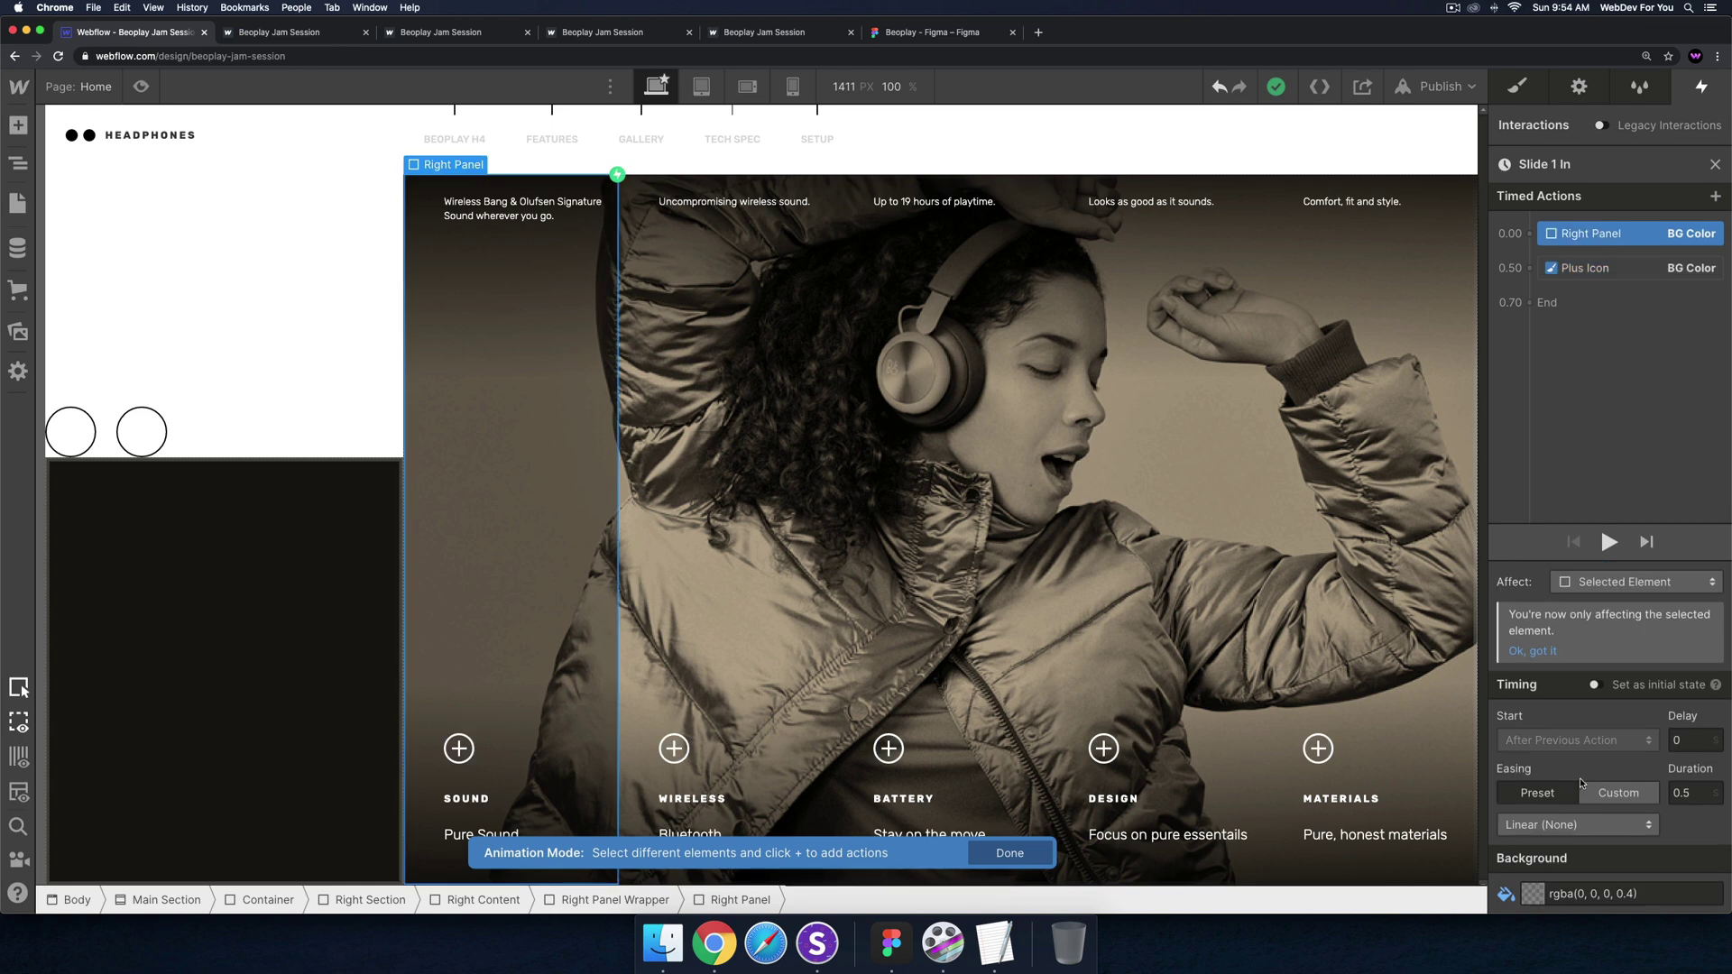
click(1578, 824)
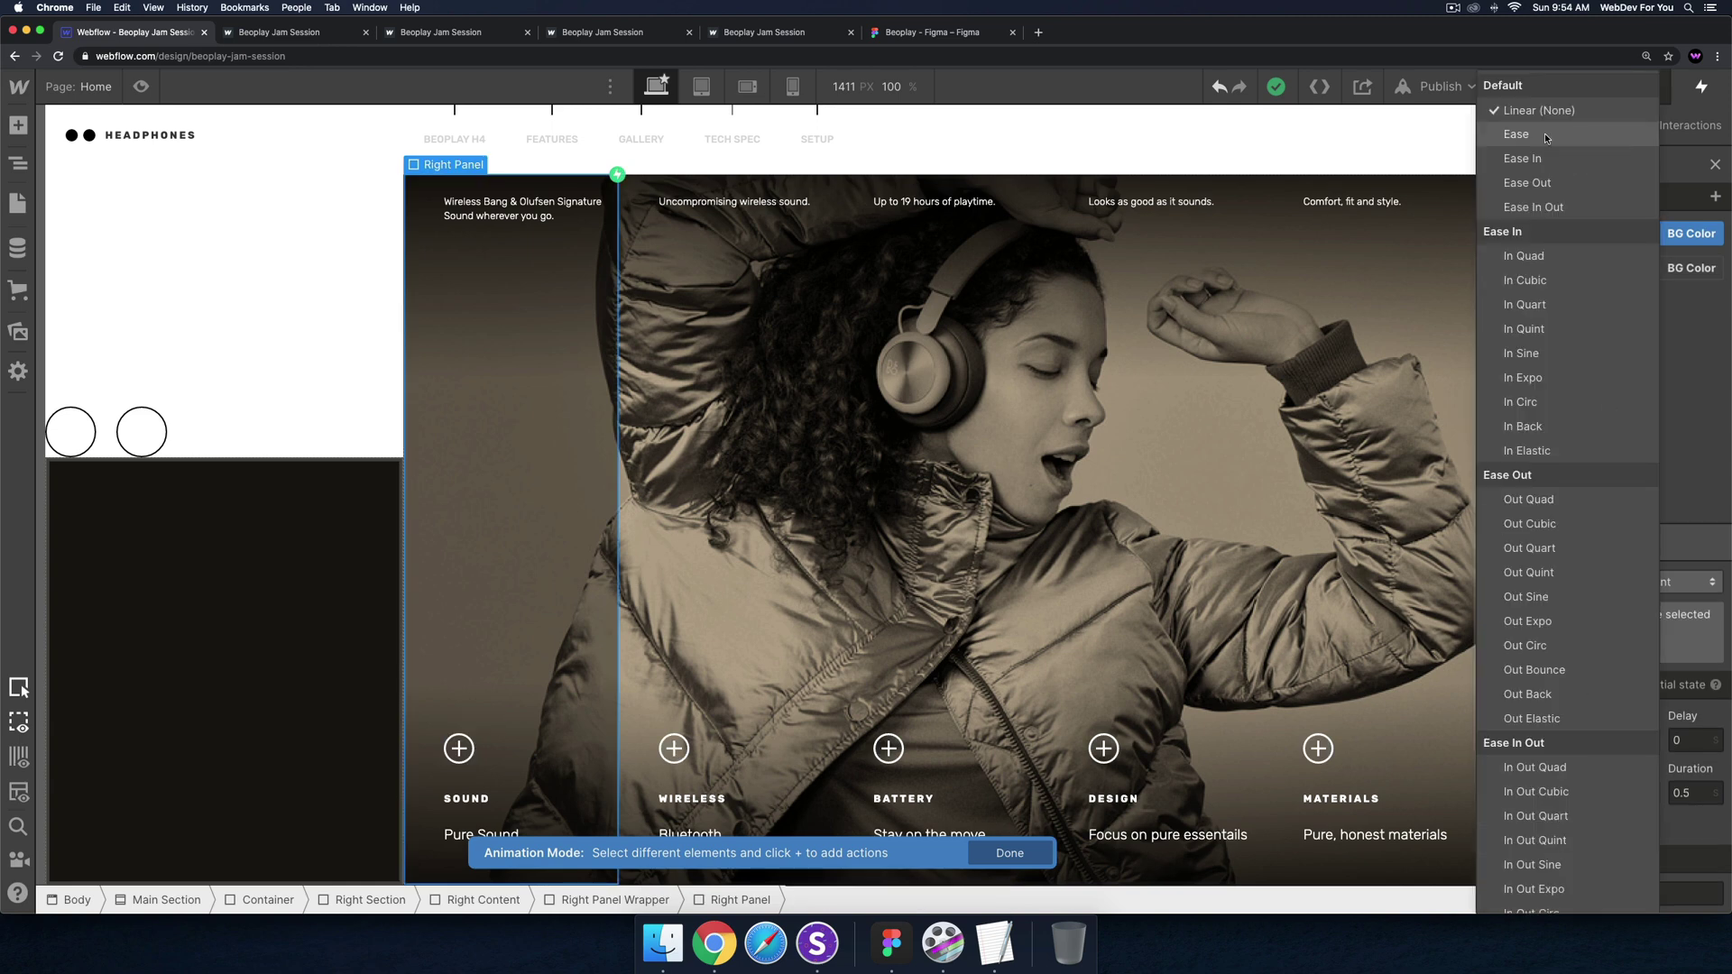
click(1546, 137)
click(1701, 792)
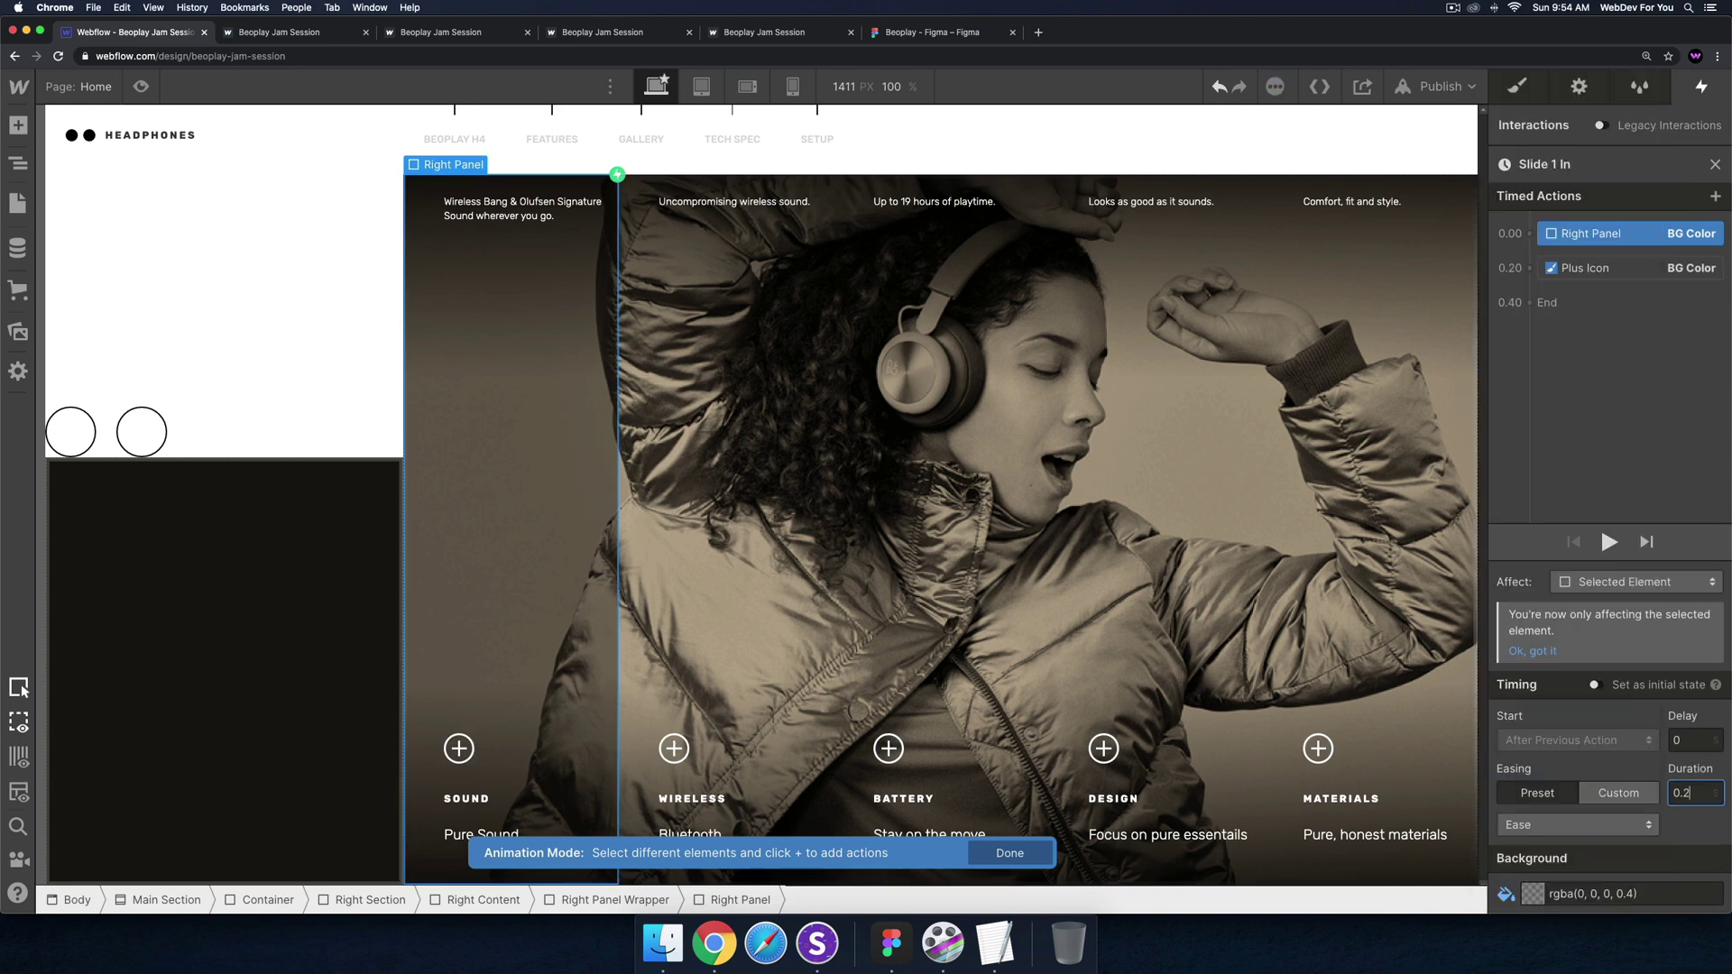
Make the Plus Icon action affect only the selected element and start together with the Right Panel action
click(1605, 269)
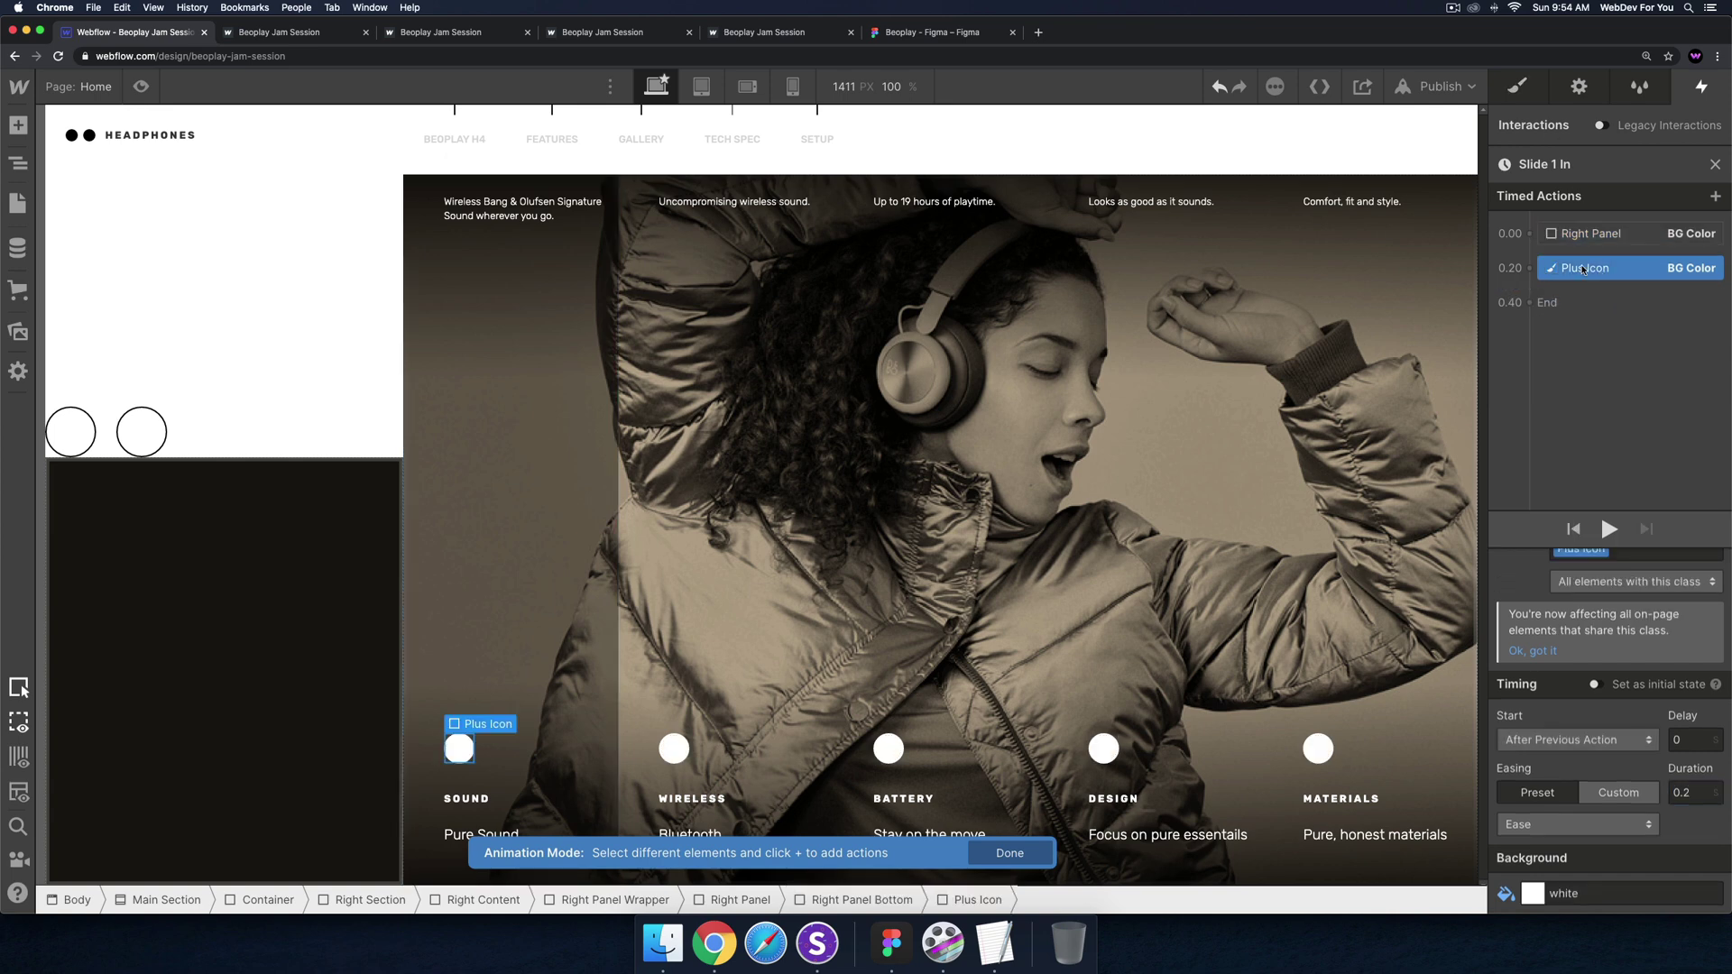
click(1624, 581)
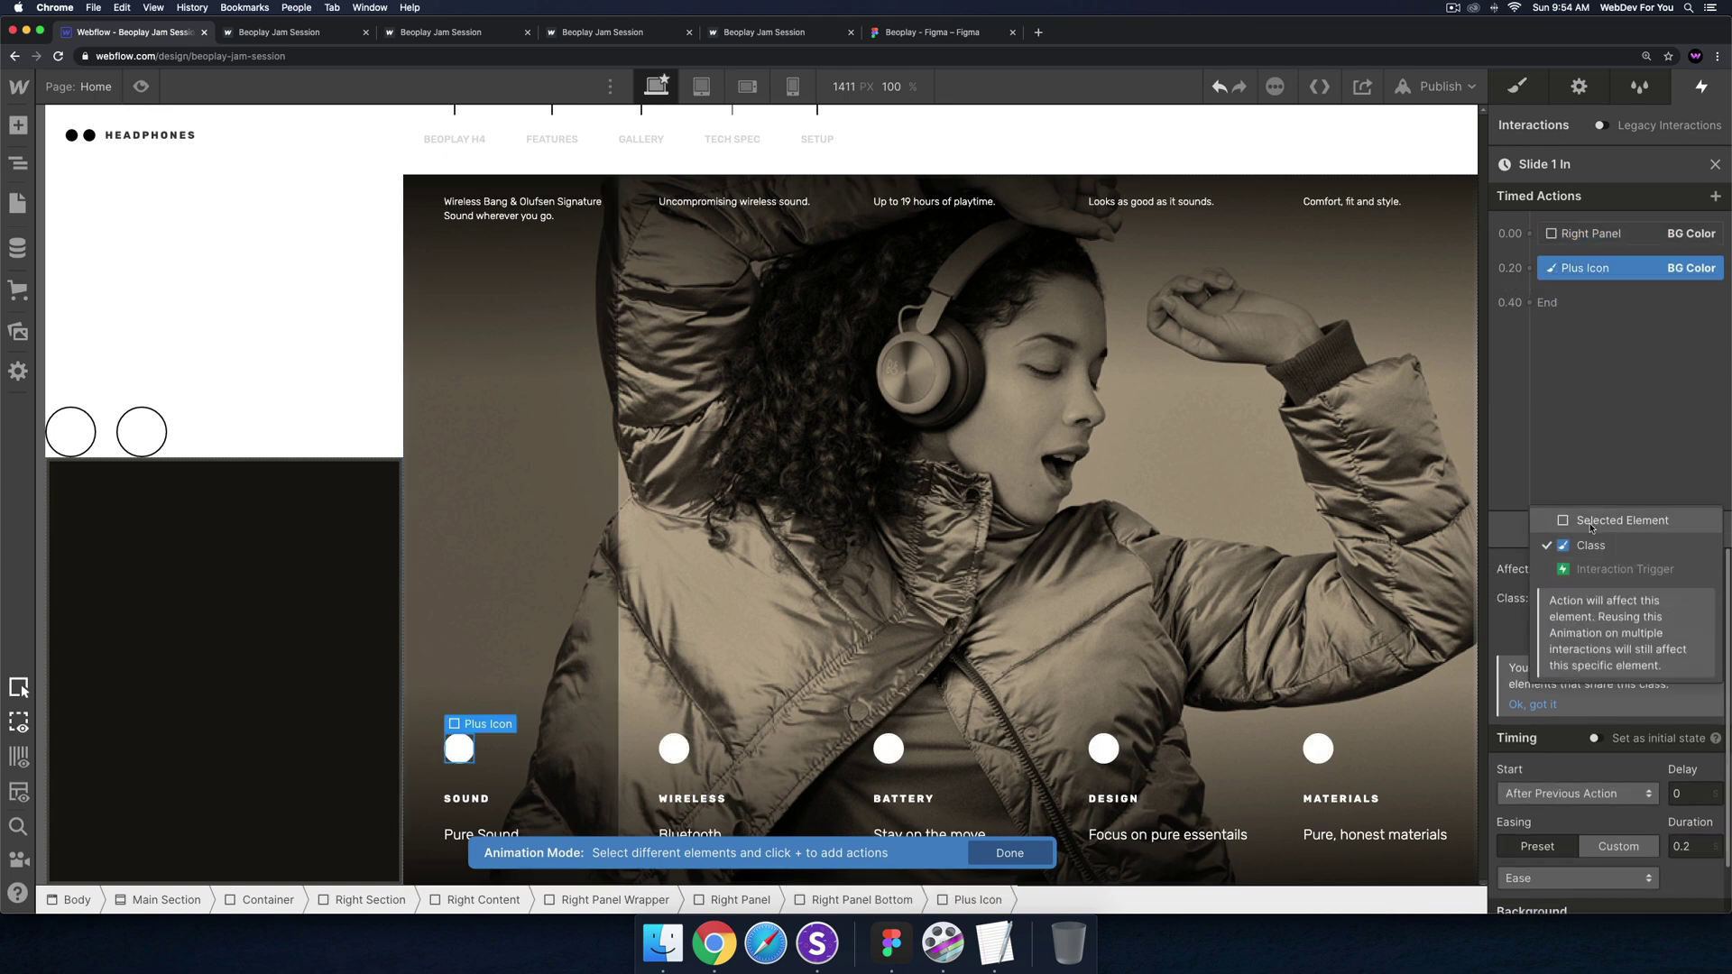
click(1589, 525)
mouse_move(1591, 276)
mouse_down()
mouse_move(1602, 242)
mouse_move(1623, 278)
mouse_up()
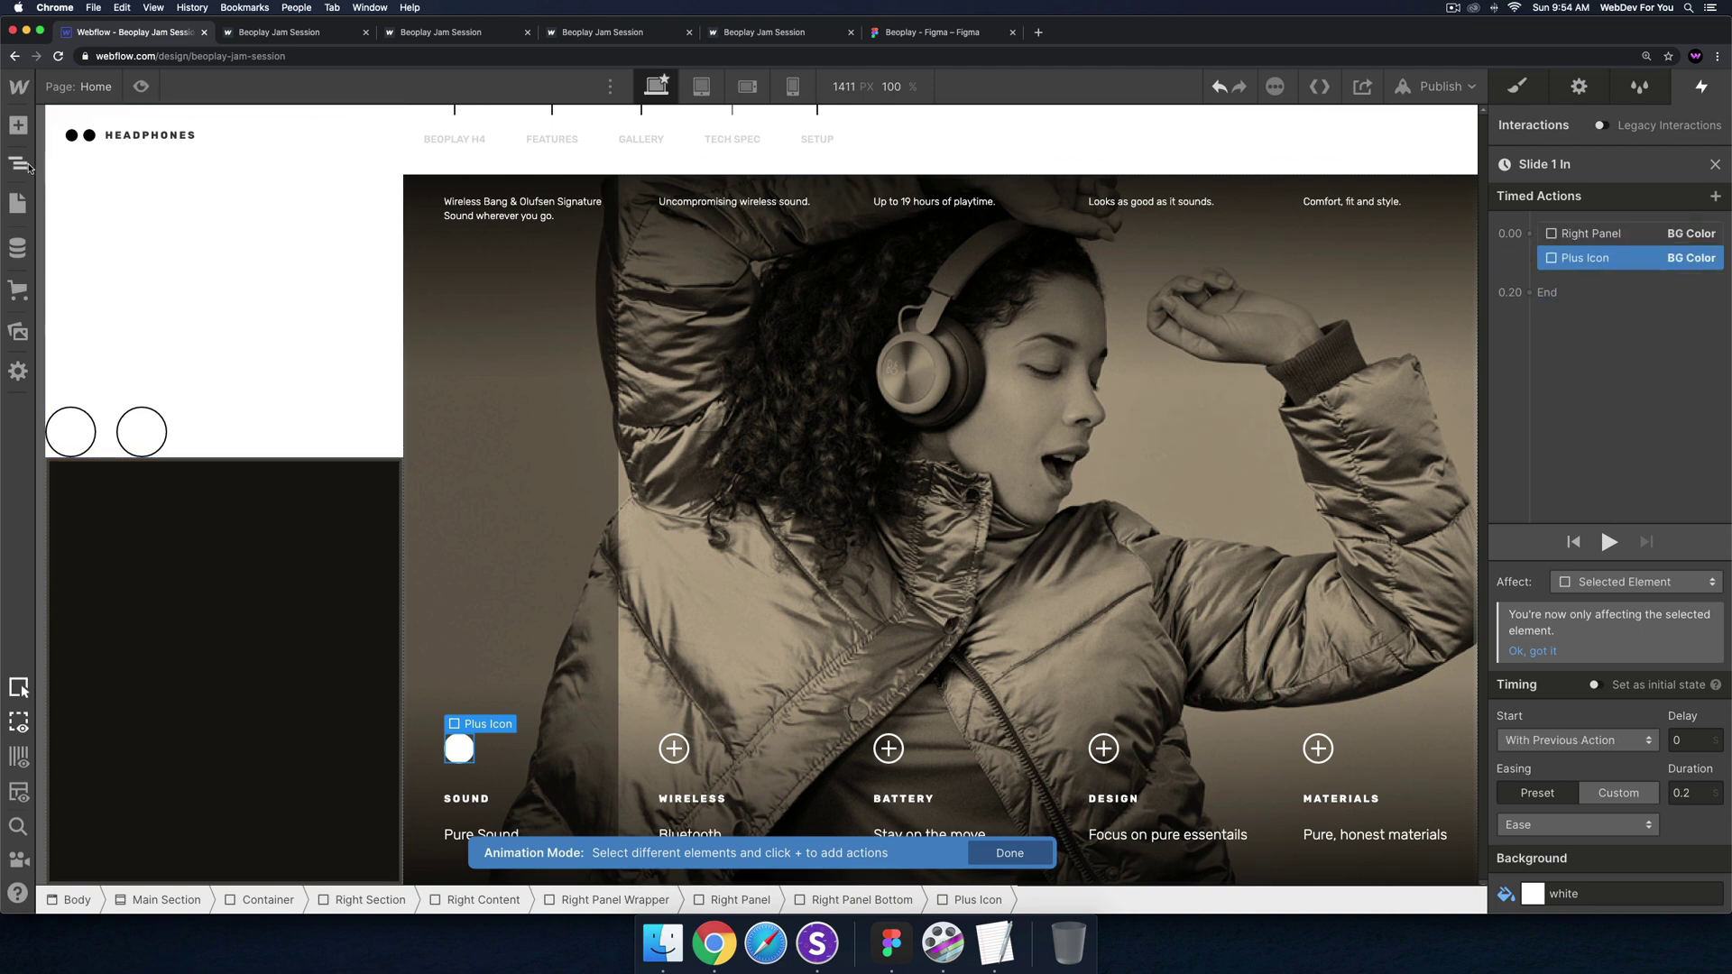
Add a BG Color action for the Sound panel's Plus Sign Line Horizontal element and set it to black
click(17, 163)
click(142, 578)
click(200, 603)
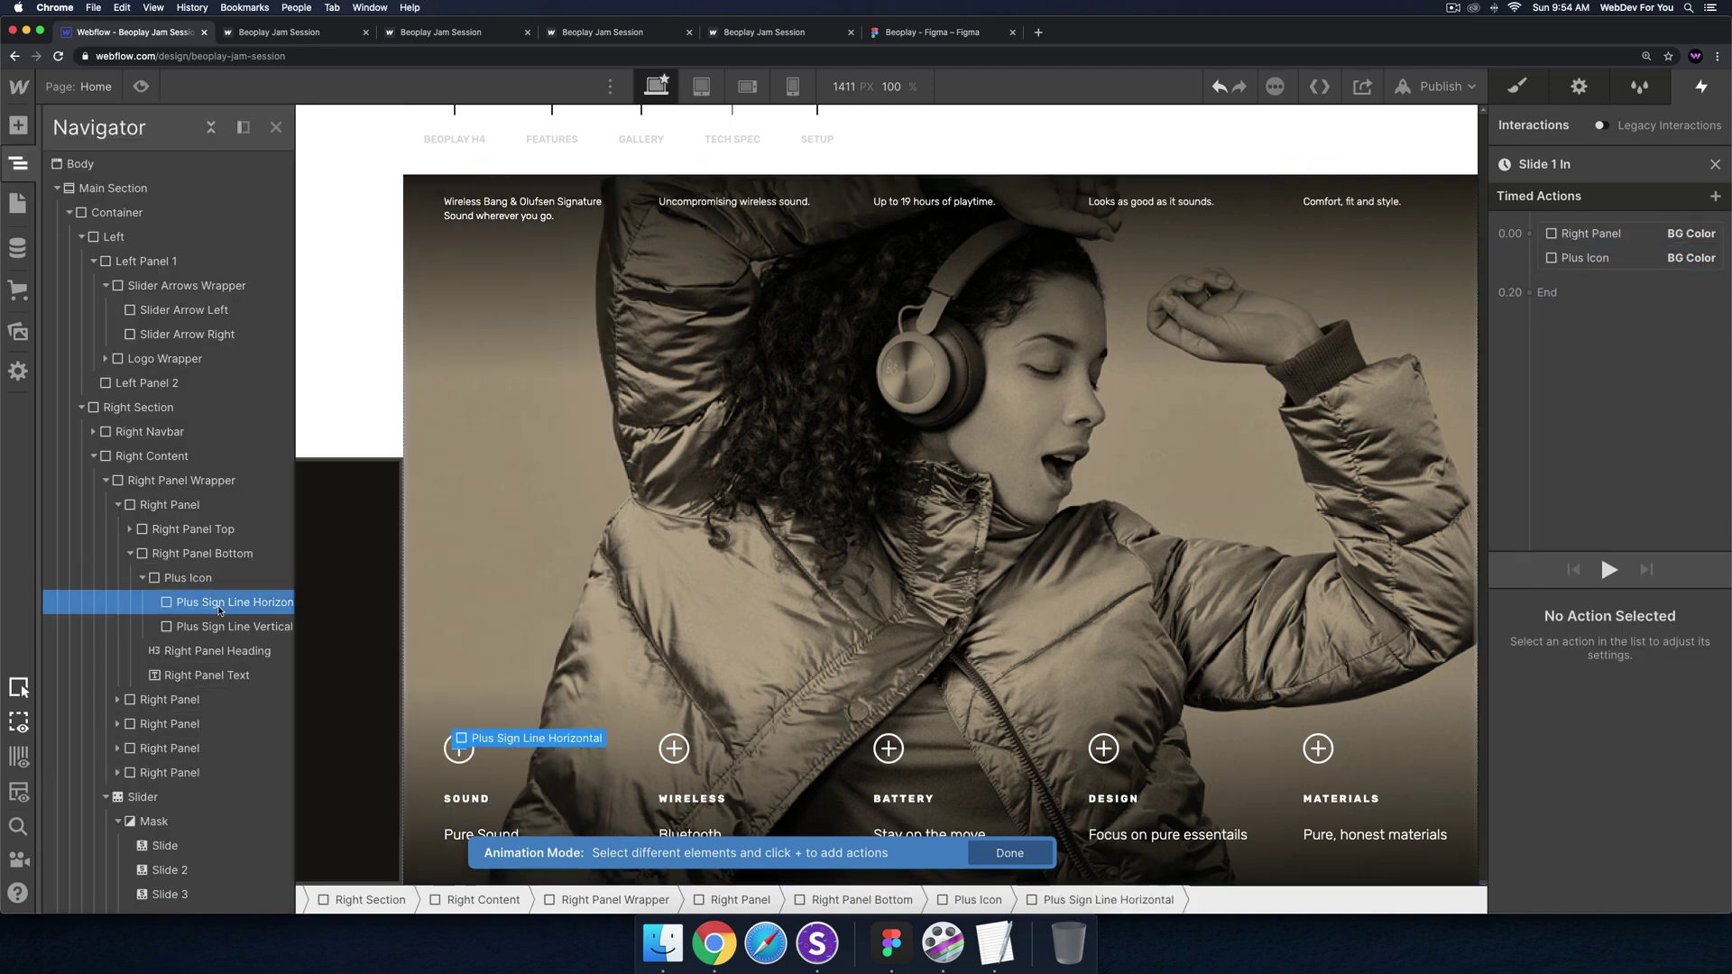
click(1595, 282)
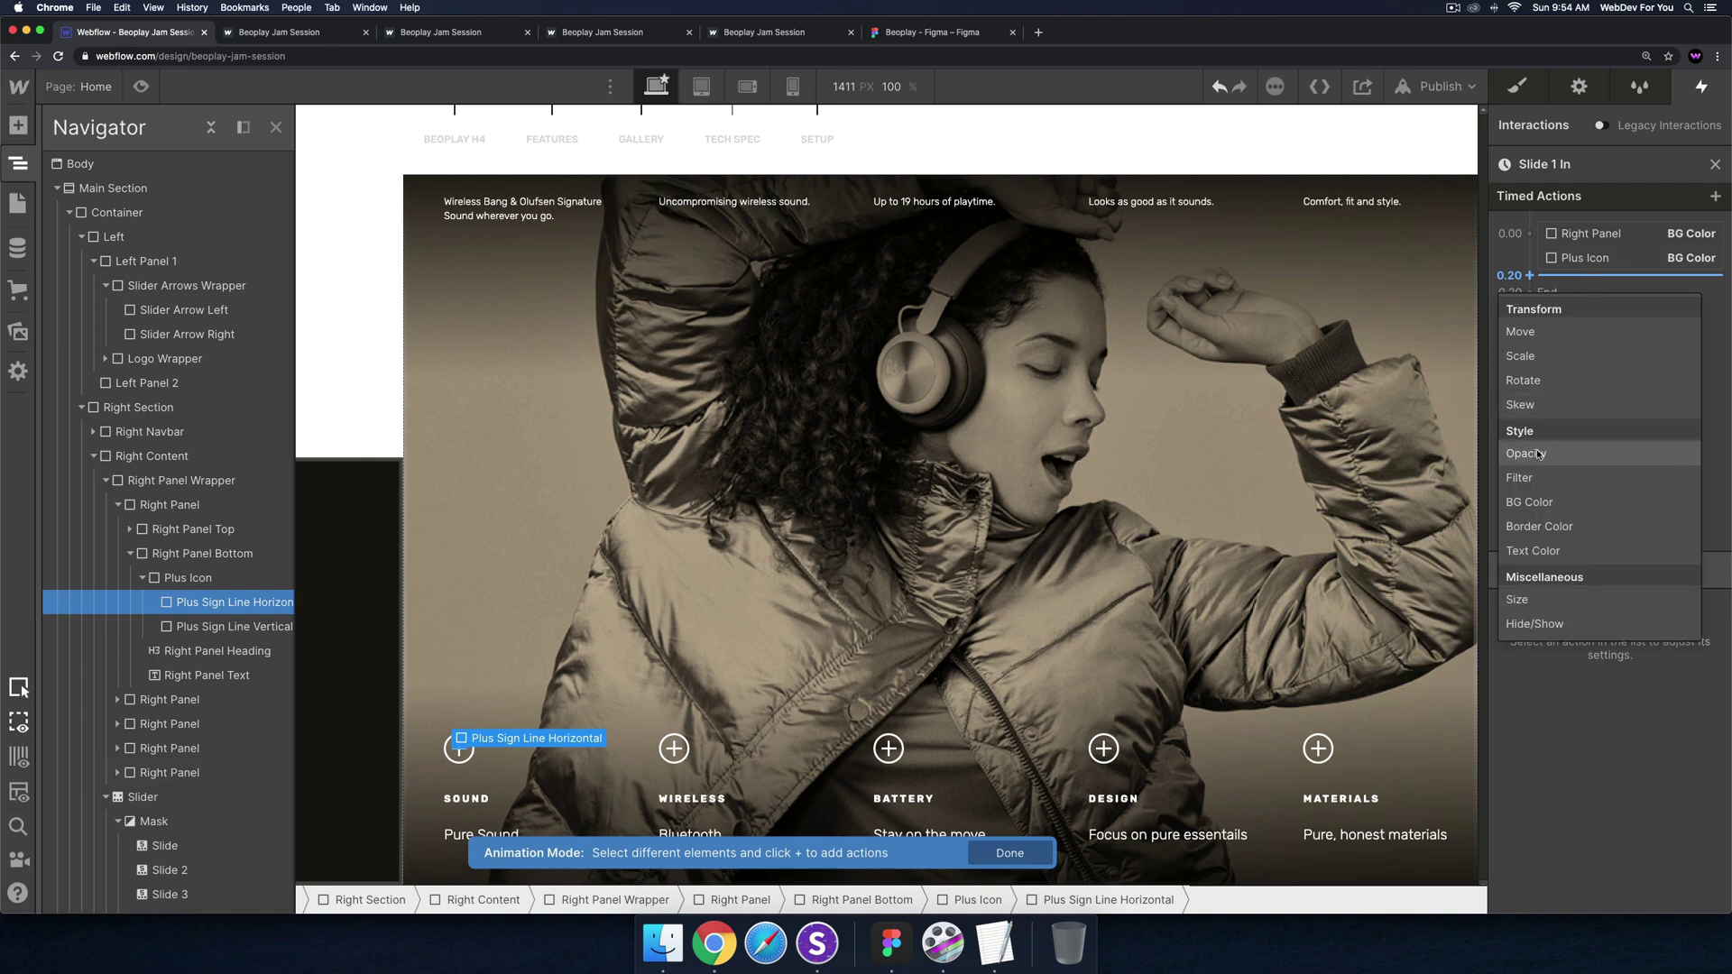
click(1534, 502)
scroll(1593, 868, down, 2)
click(1533, 893)
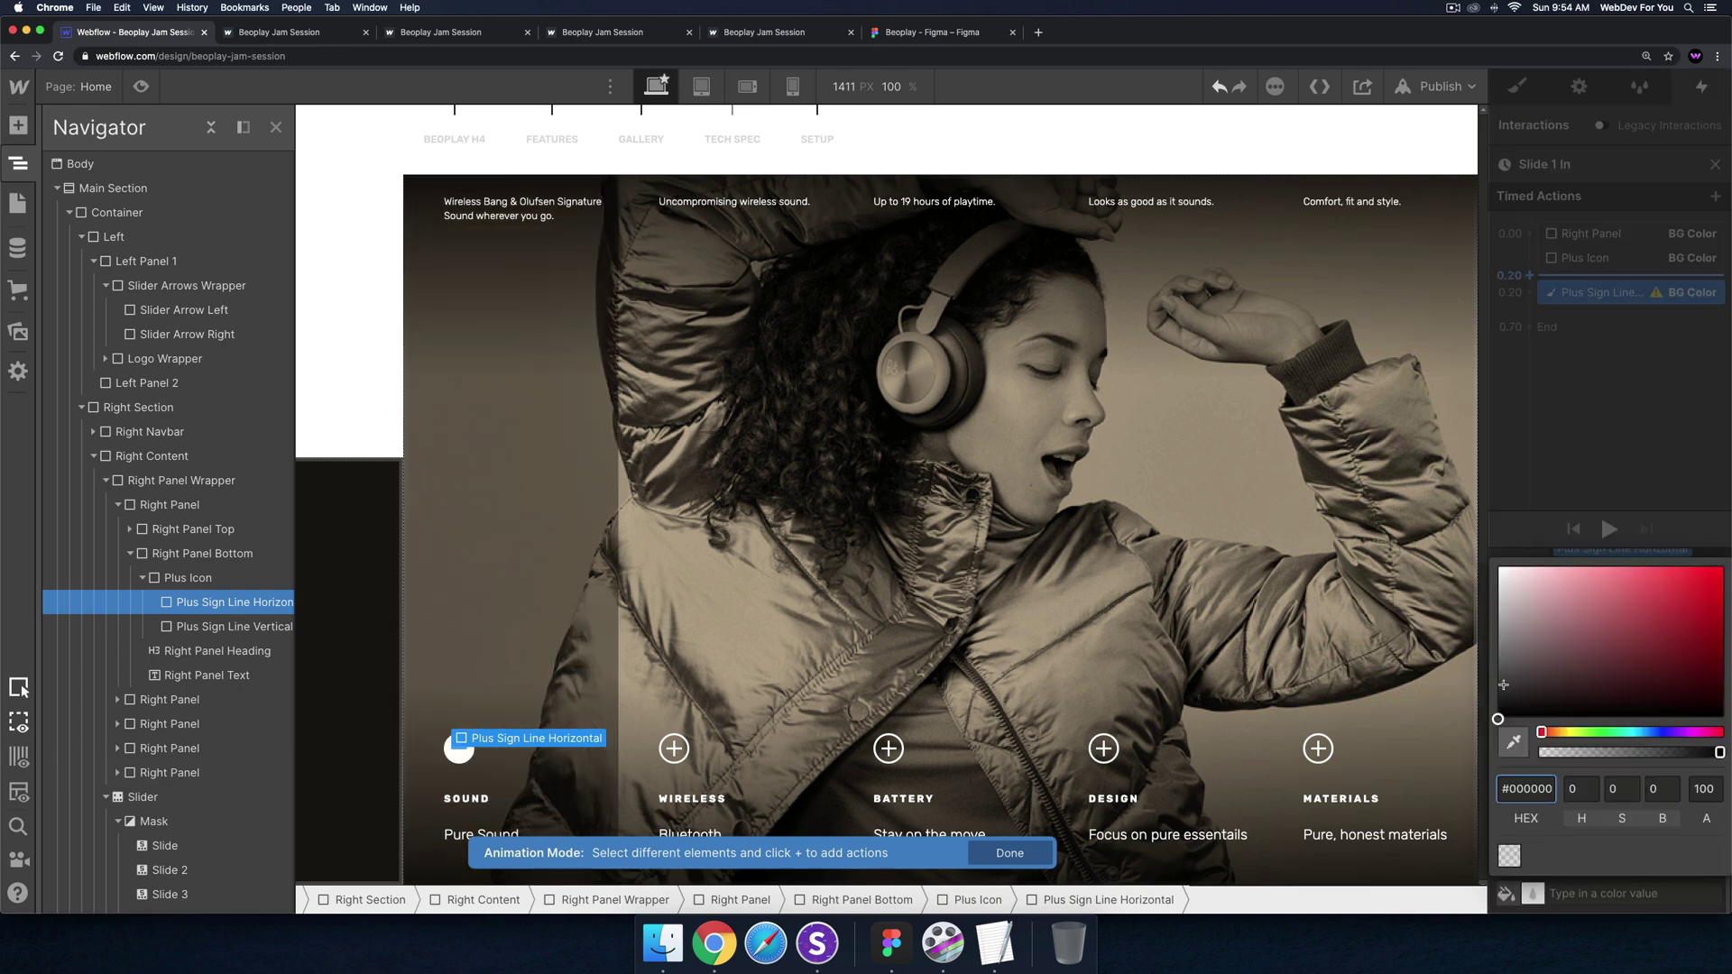
drag(1503, 686, 1488, 737)
click(1607, 529)
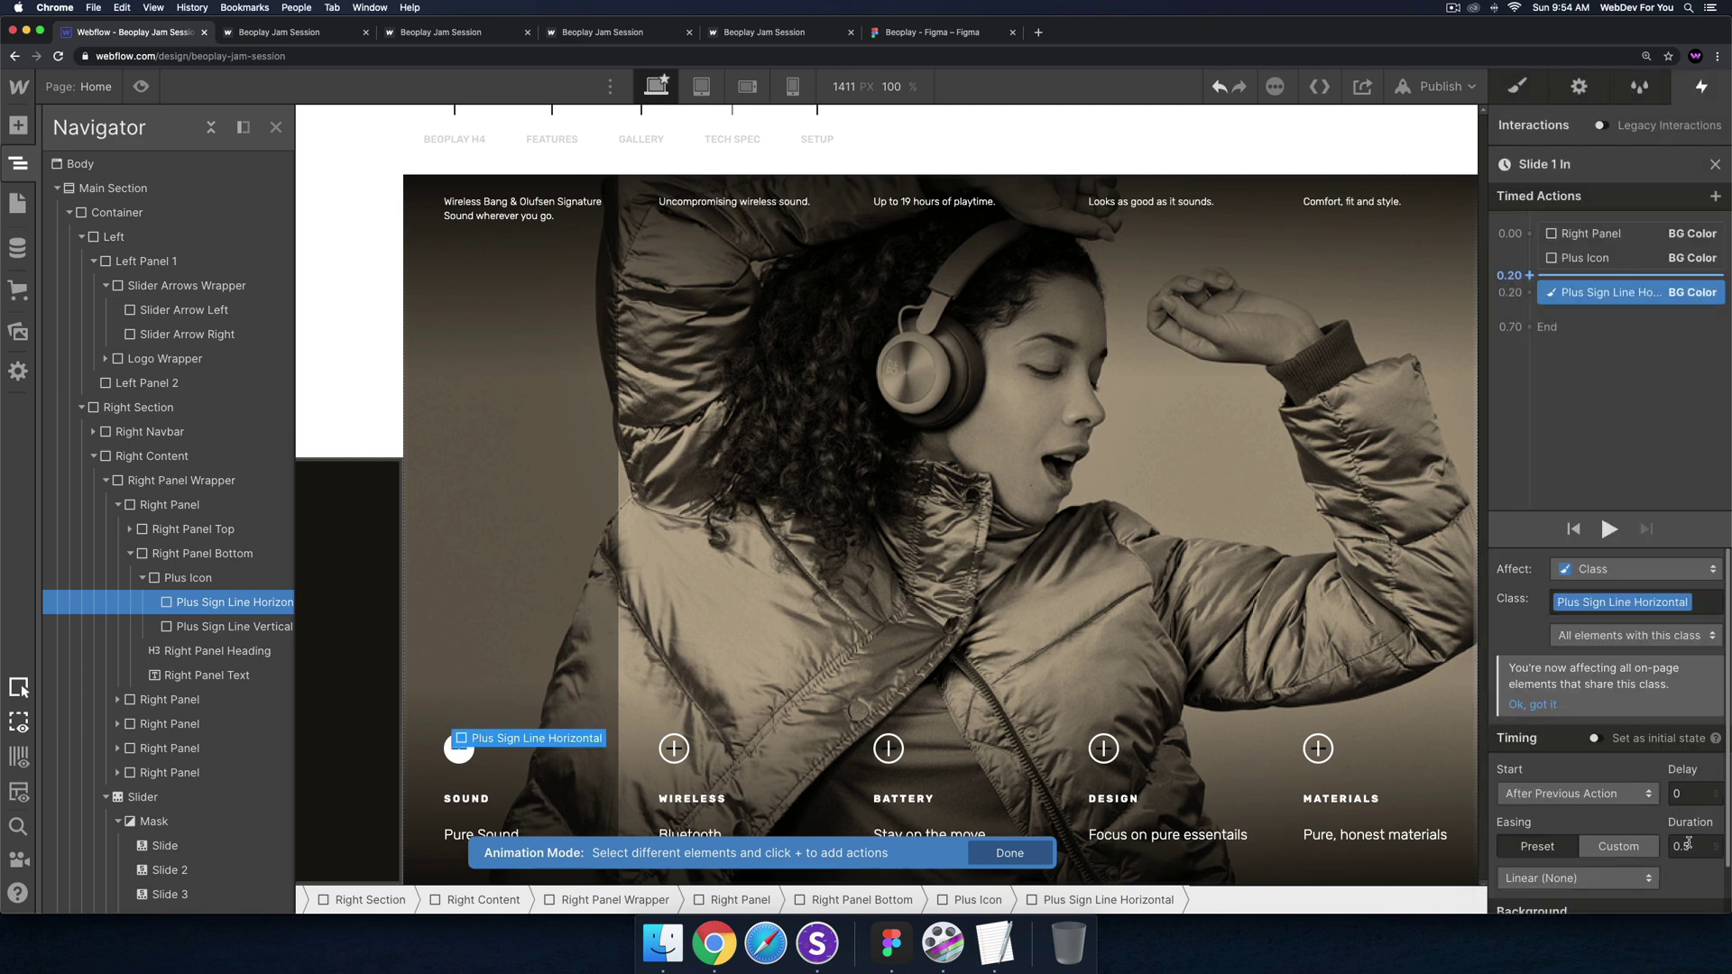
Set the horizontal plus line's background color action to a 0.2-second duration with Ease easing
scroll(1660, 815, down, 1)
click(1689, 794)
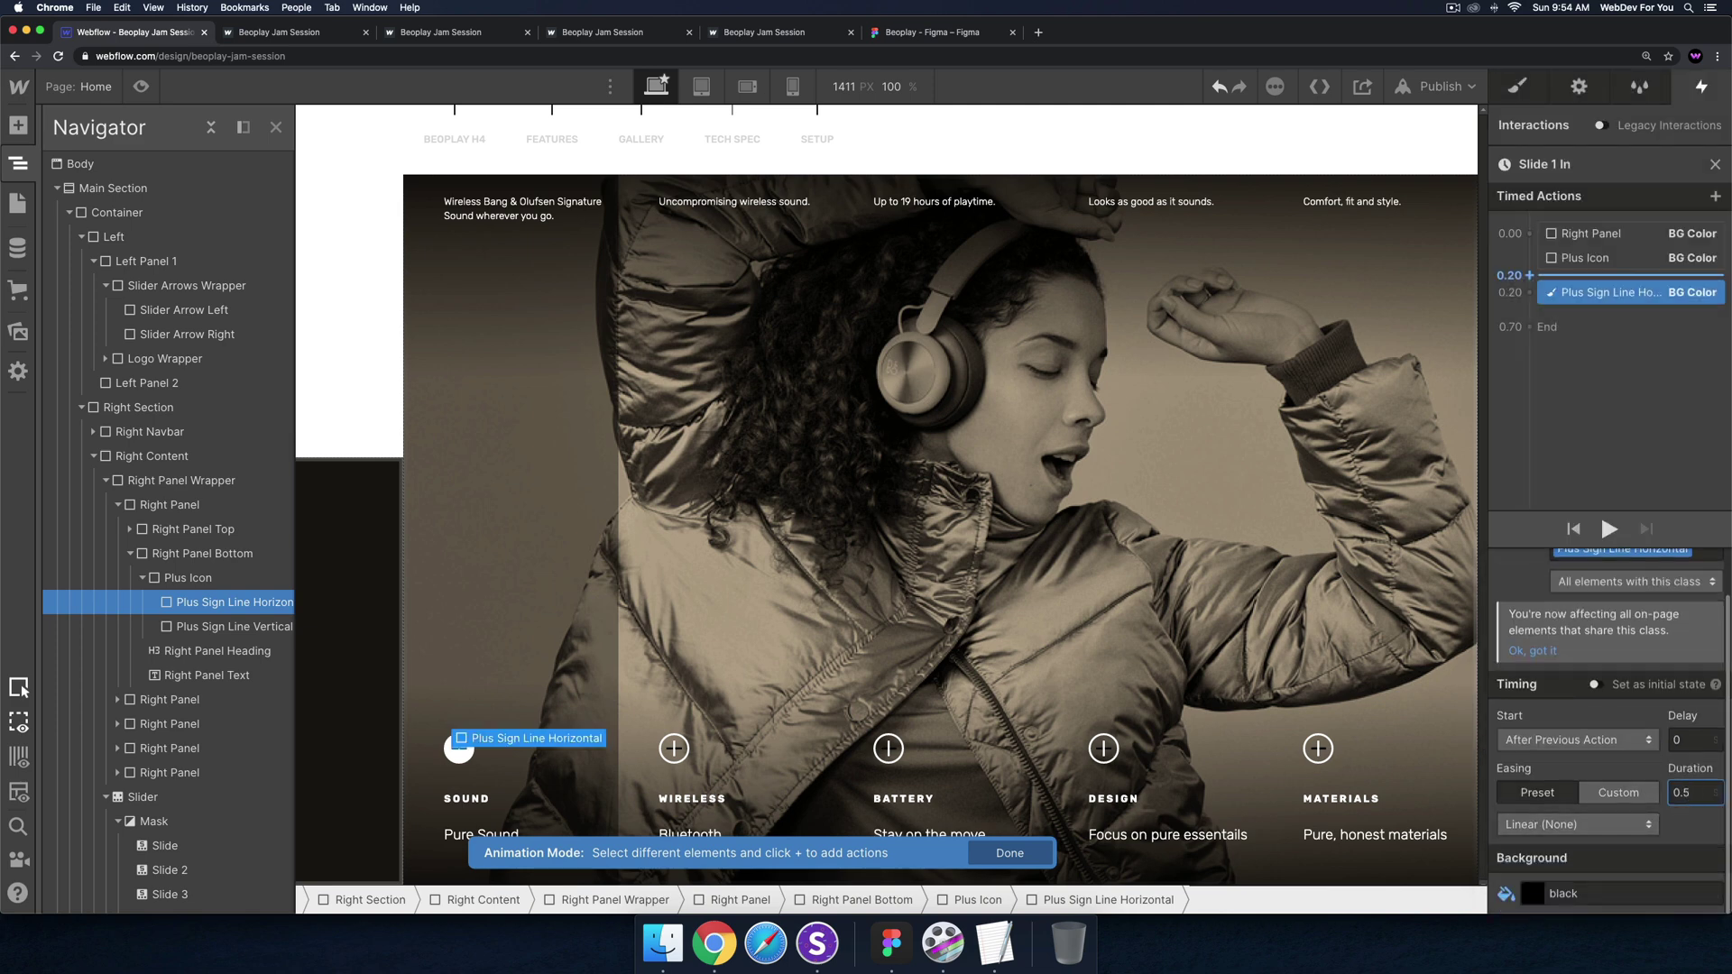
key(BackSpace)
text(2)
click(1605, 825)
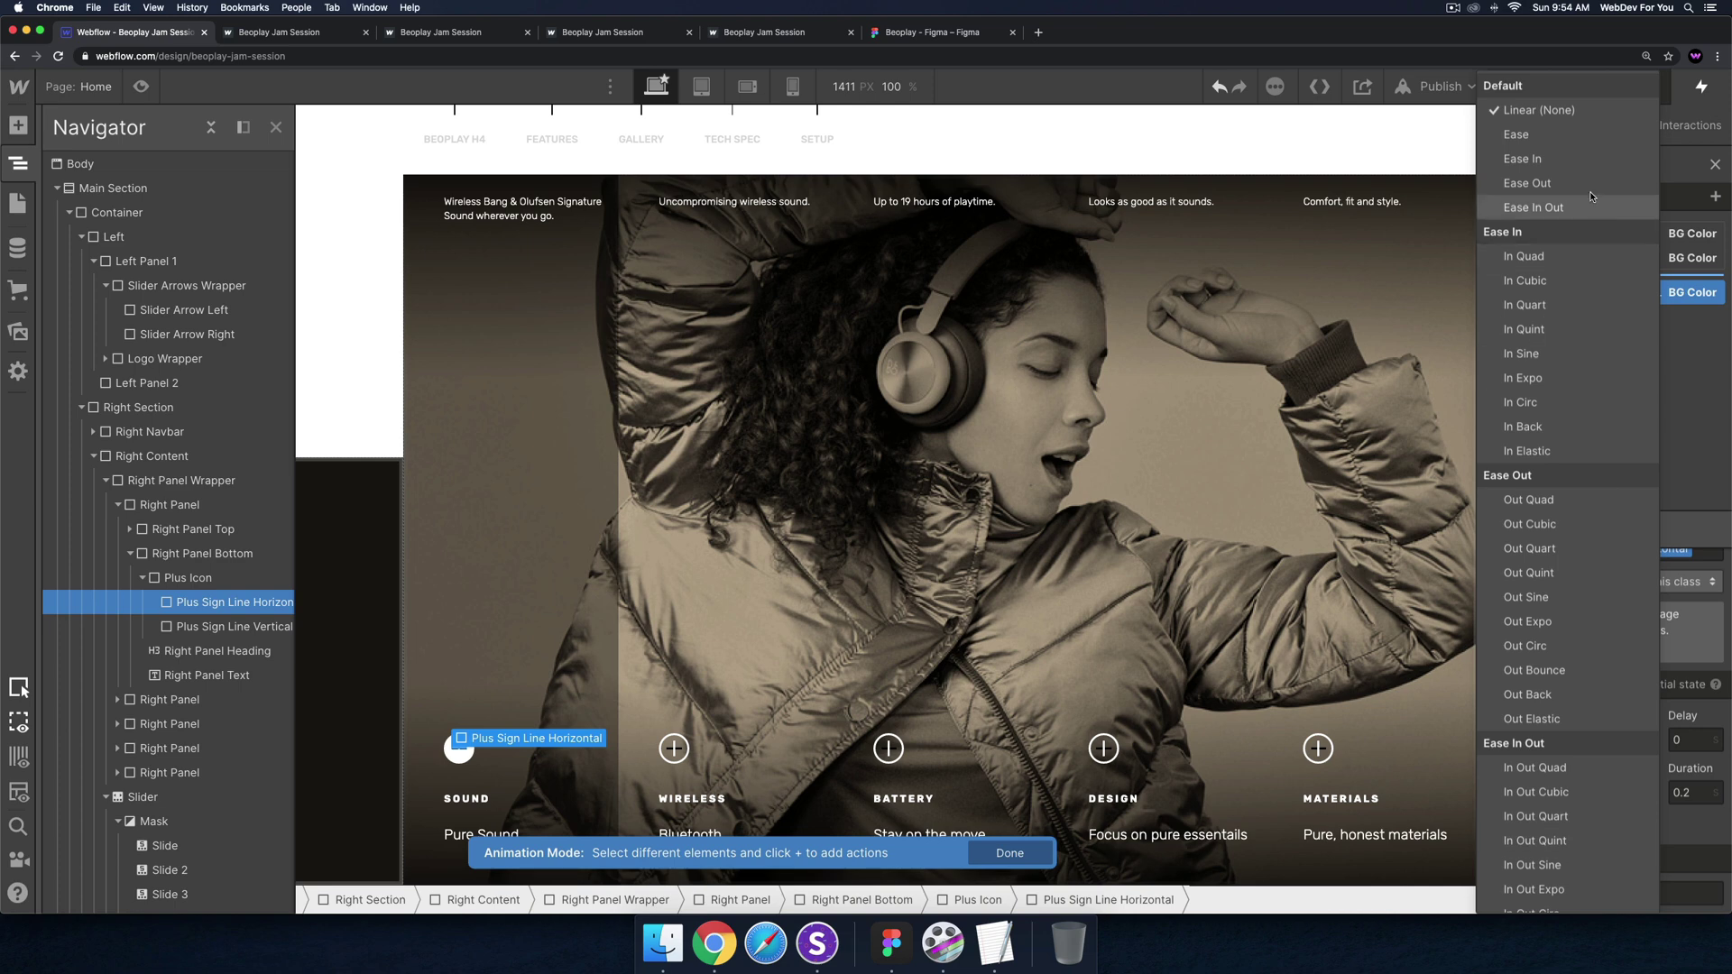
click(1516, 134)
Make the horizontal plus line's action affect only the selected element and start together with the Plus Icon action
scroll(1585, 641, up, 1)
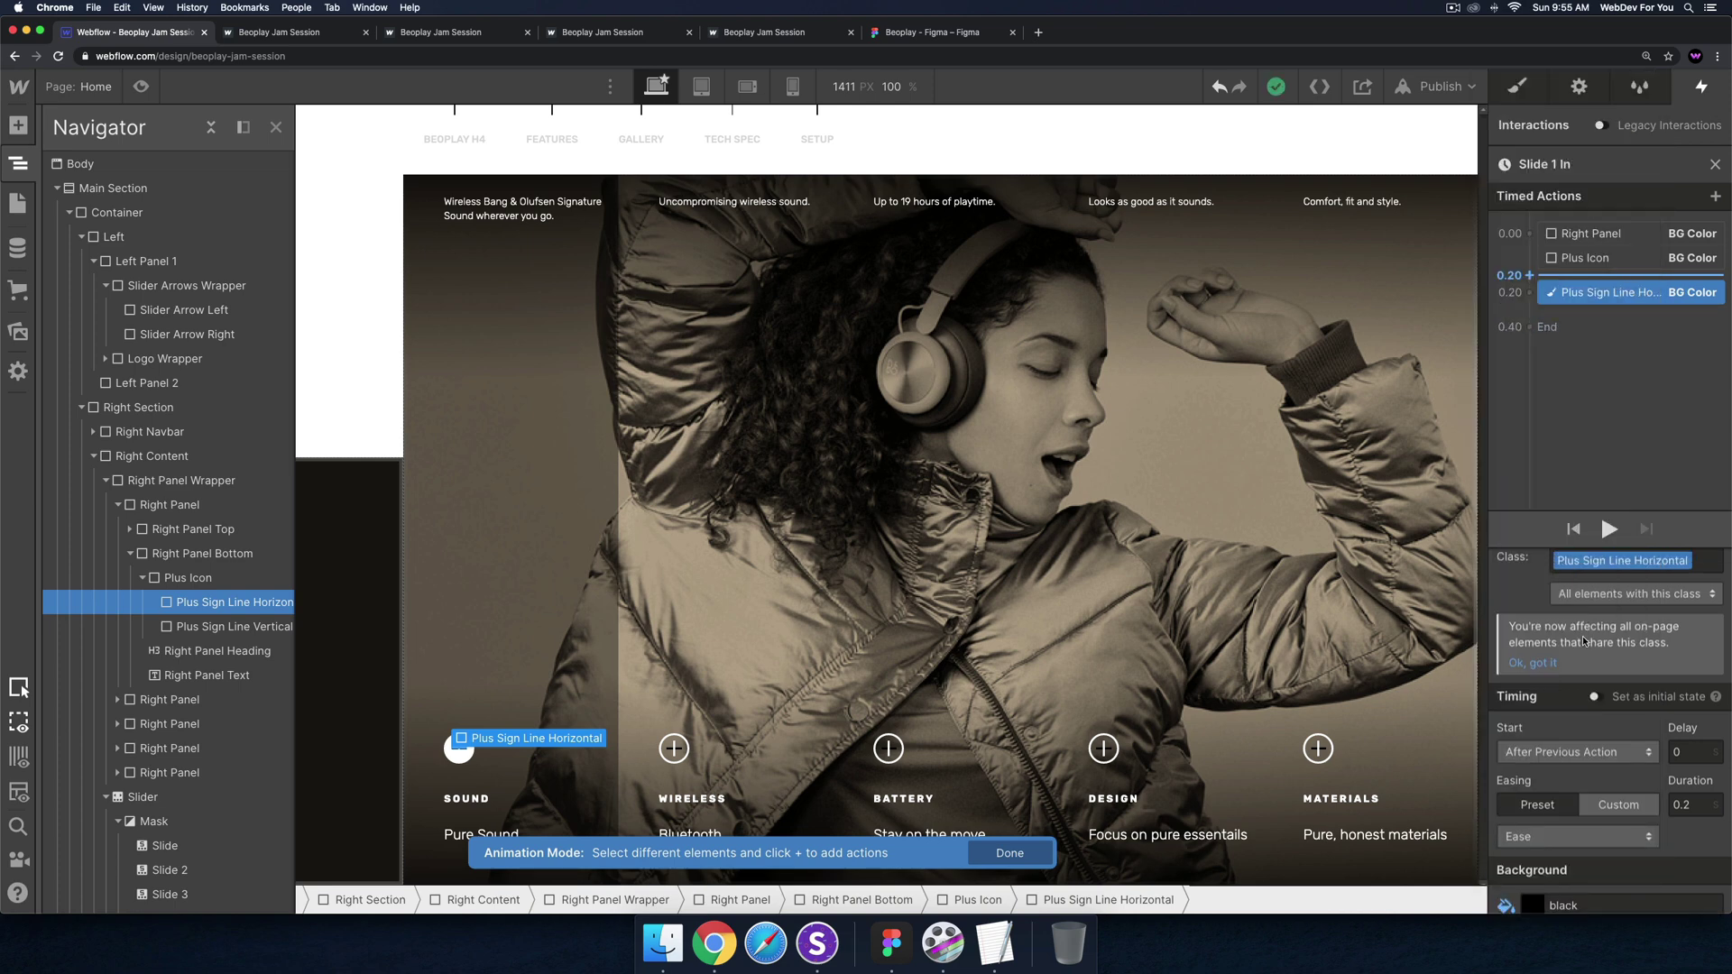
click(1589, 614)
click(1604, 525)
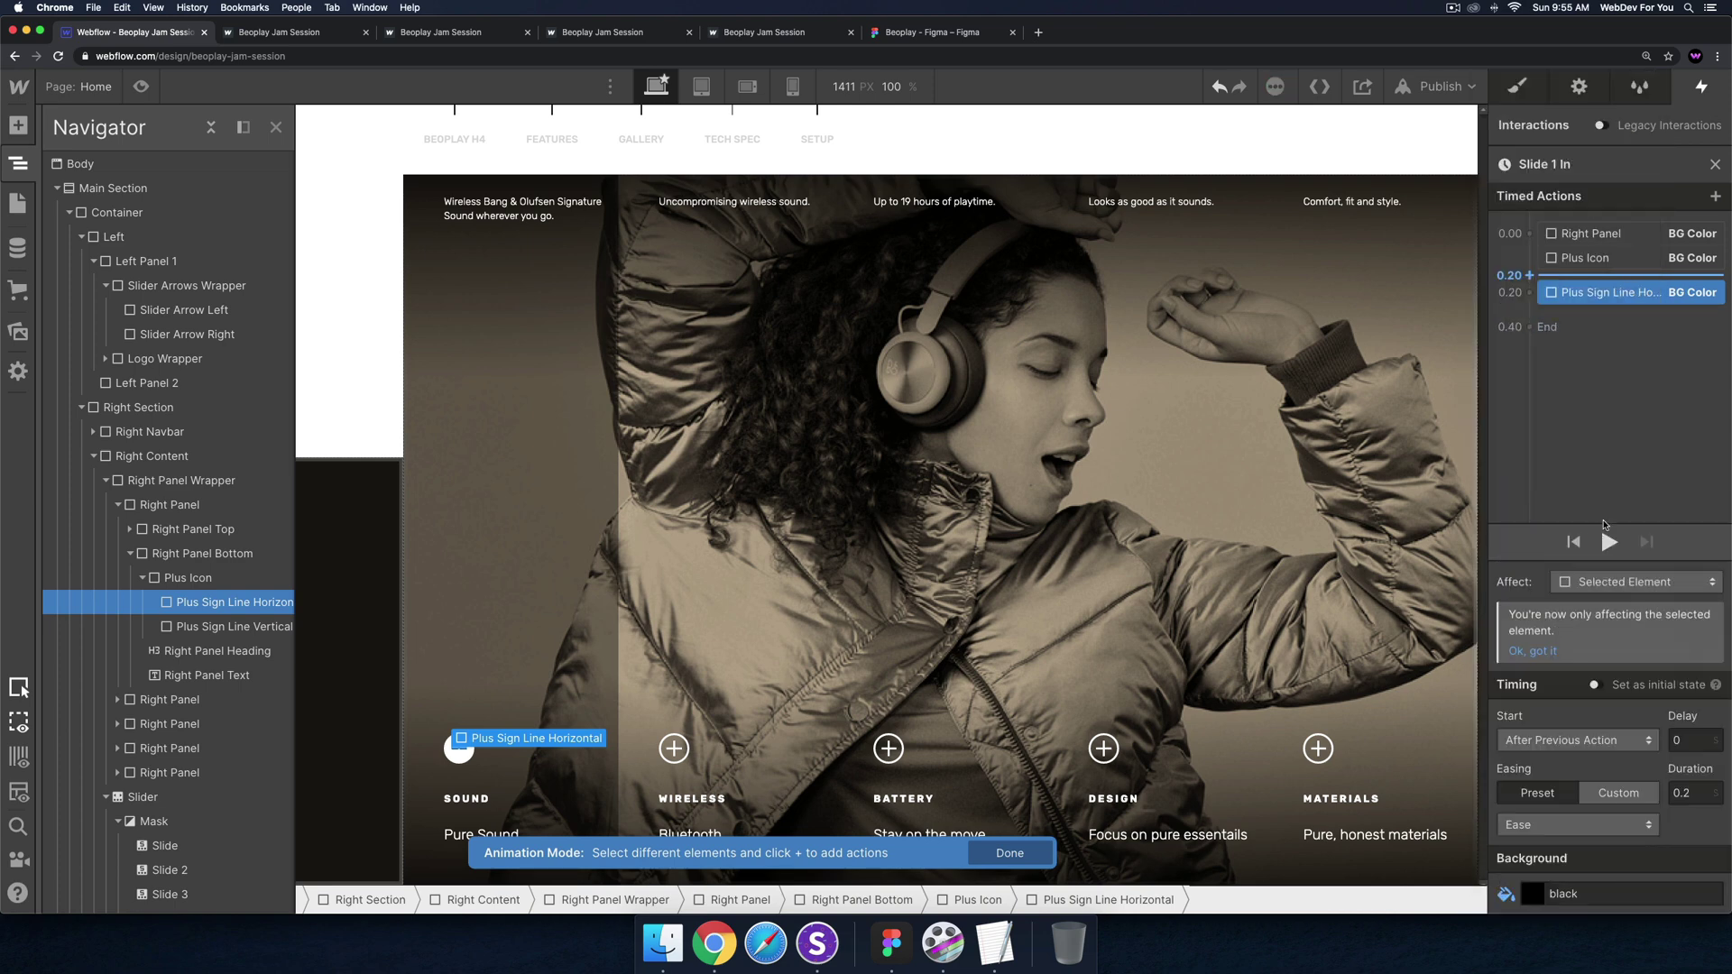
drag(1579, 288, 1584, 272)
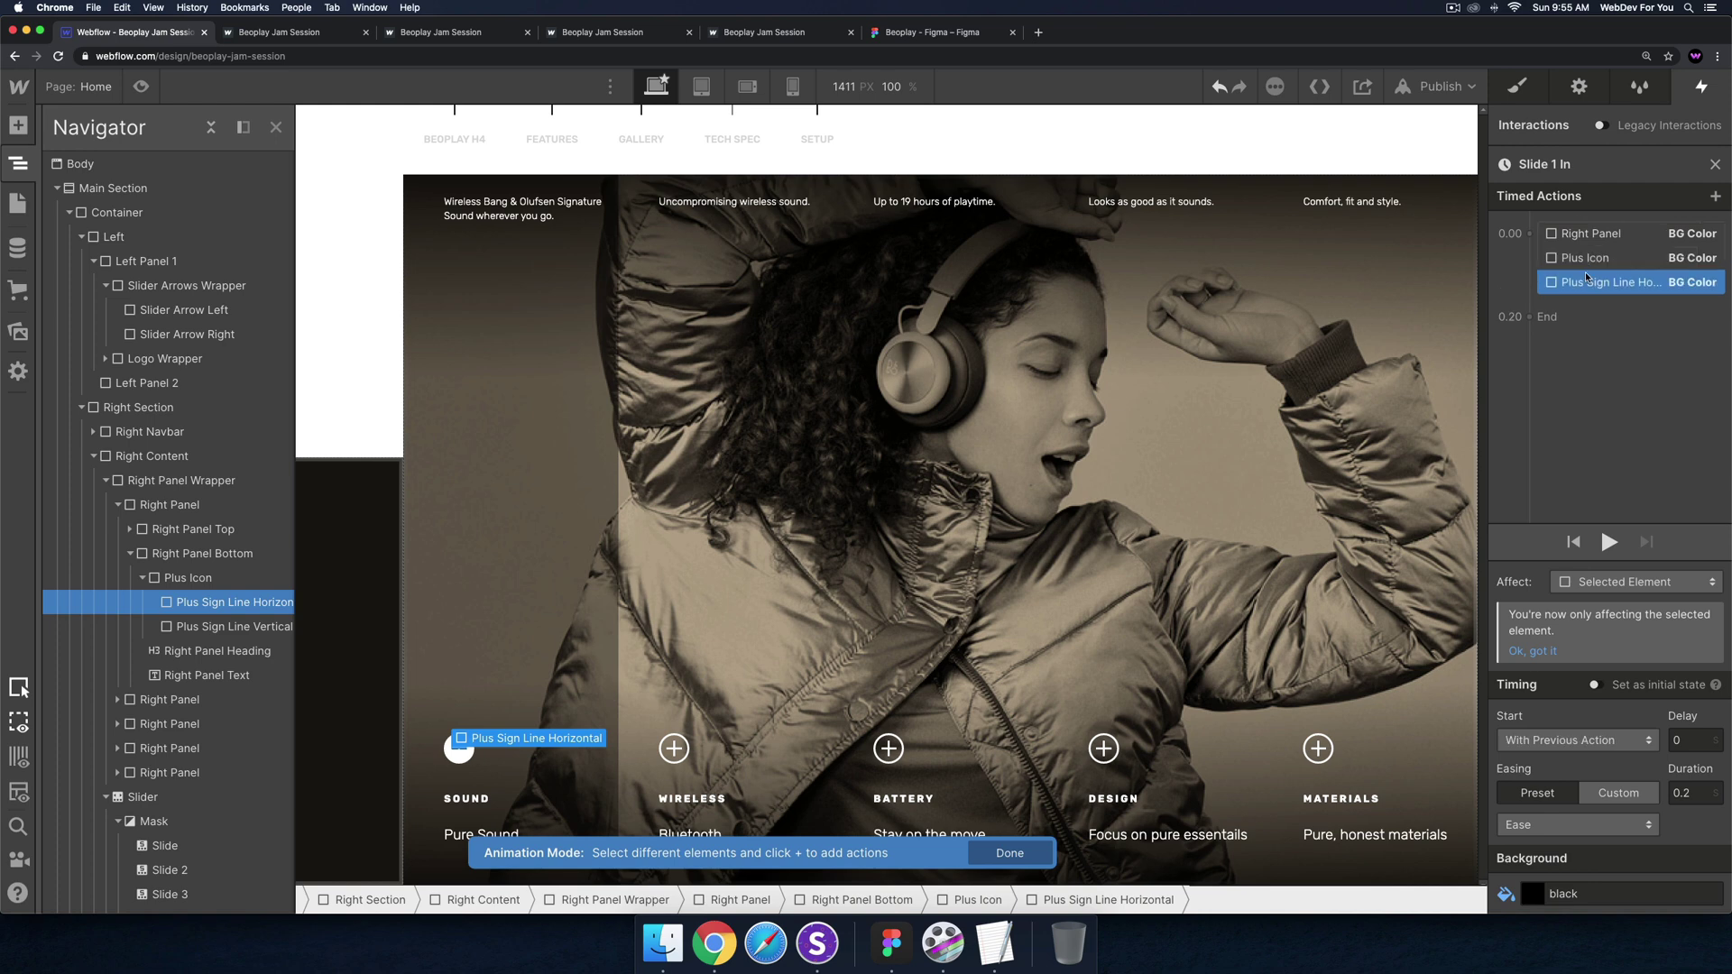
Add a BG Color action for the Sound panel's Plus Sign Line Vertical element and set it to black
click(191, 629)
click(1529, 299)
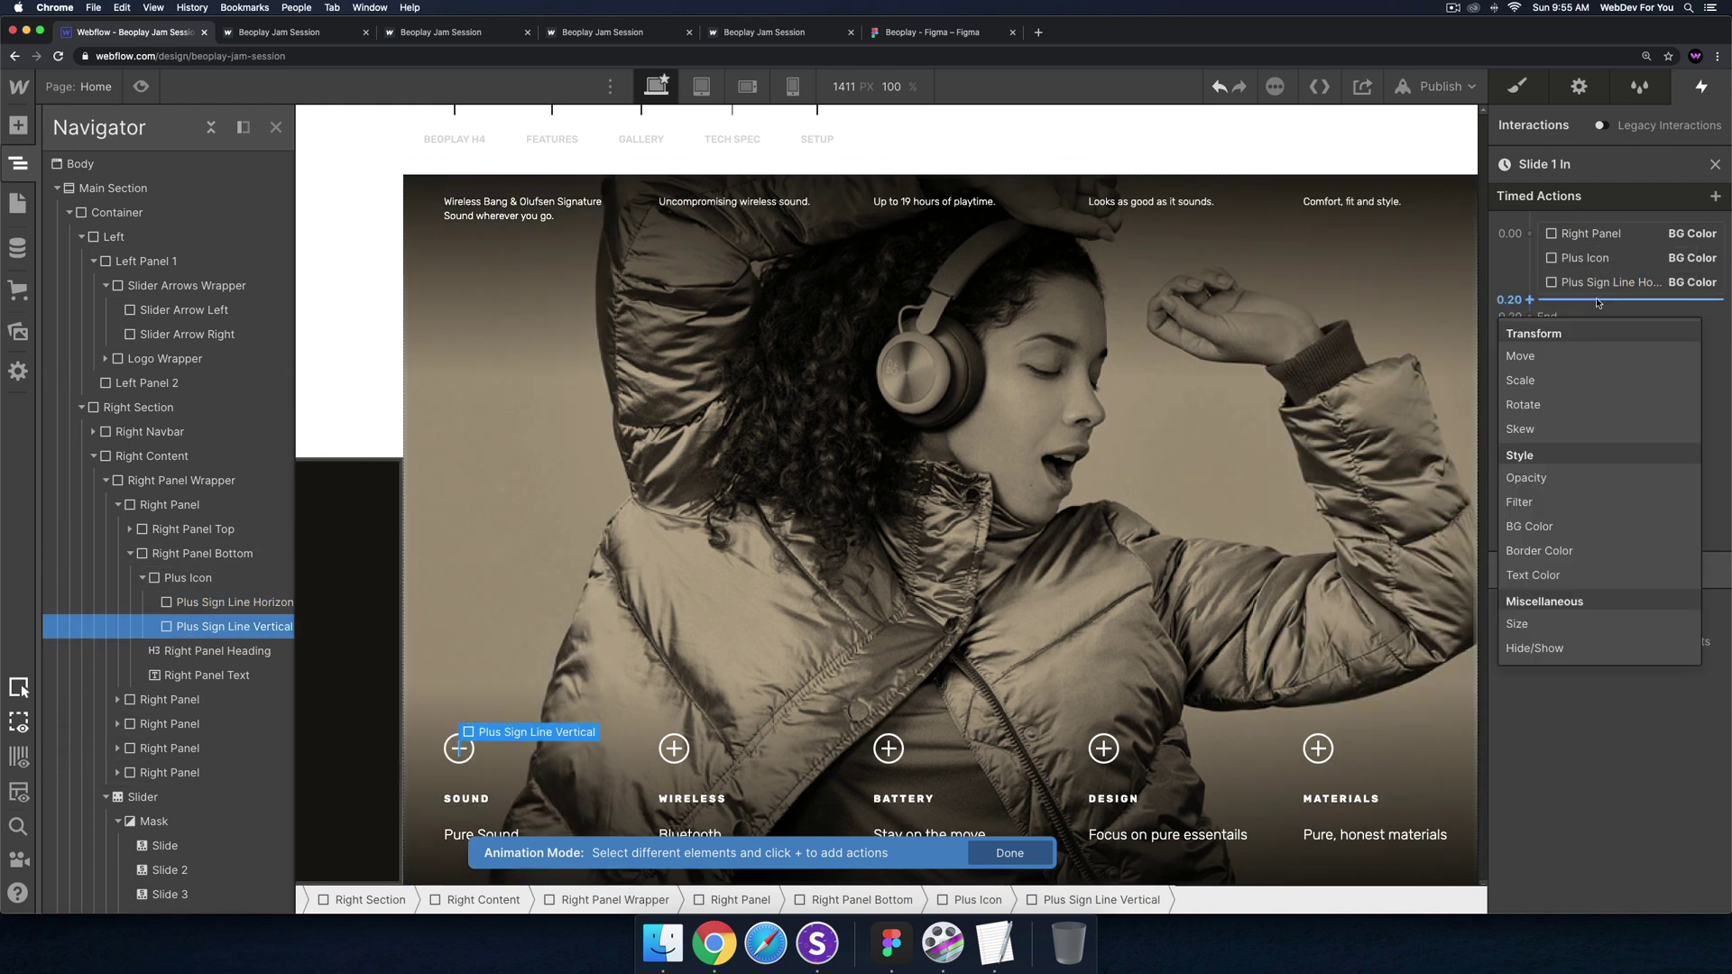
click(1529, 526)
scroll(1596, 722, down, 2)
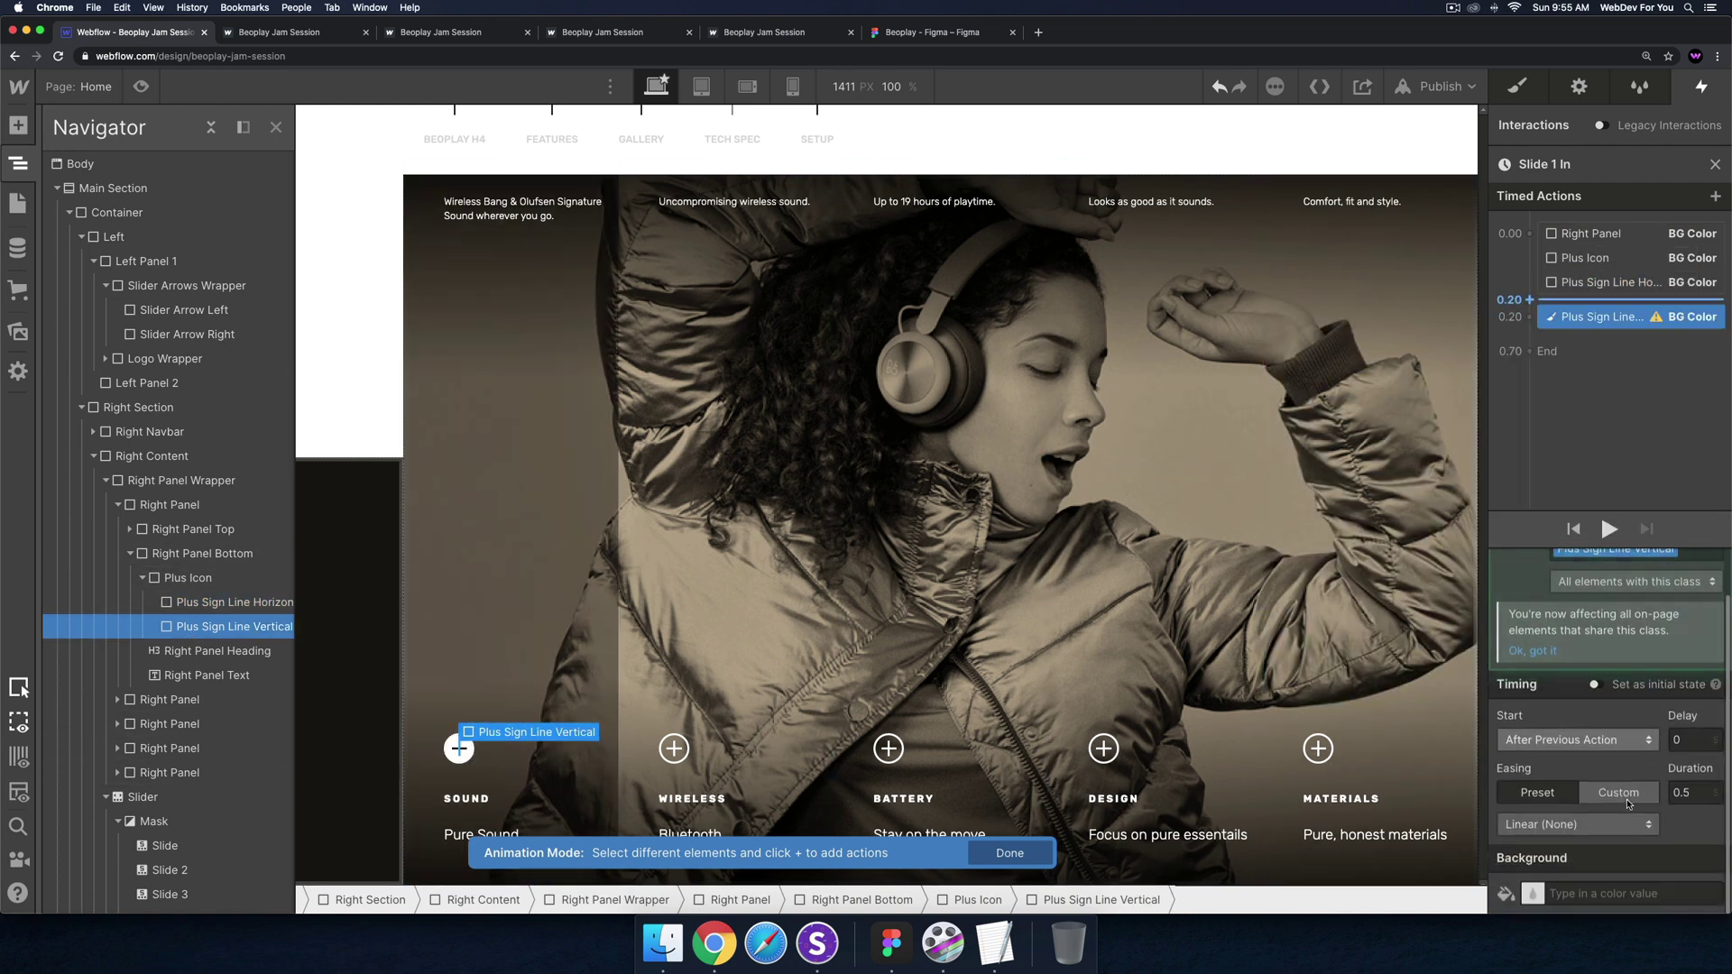
click(1533, 894)
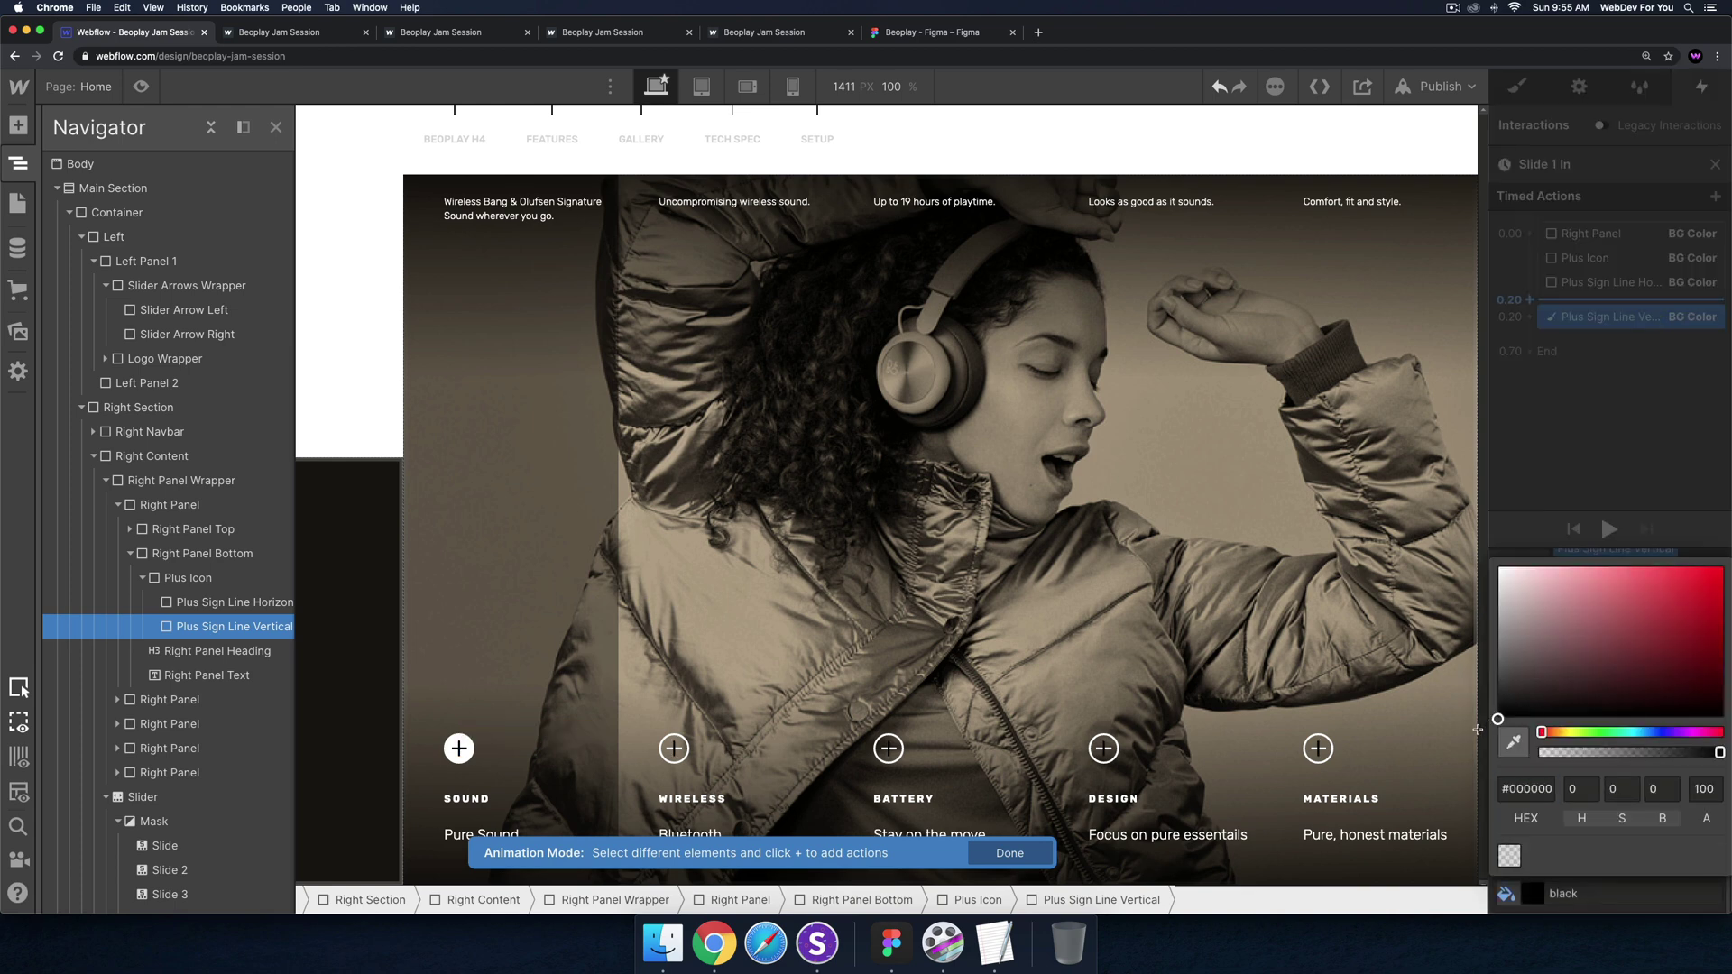
key(Escape)
Set the vertical plus line's background color action to a 0.2-second duration with Ease easing
scroll(1579, 757, up, 1)
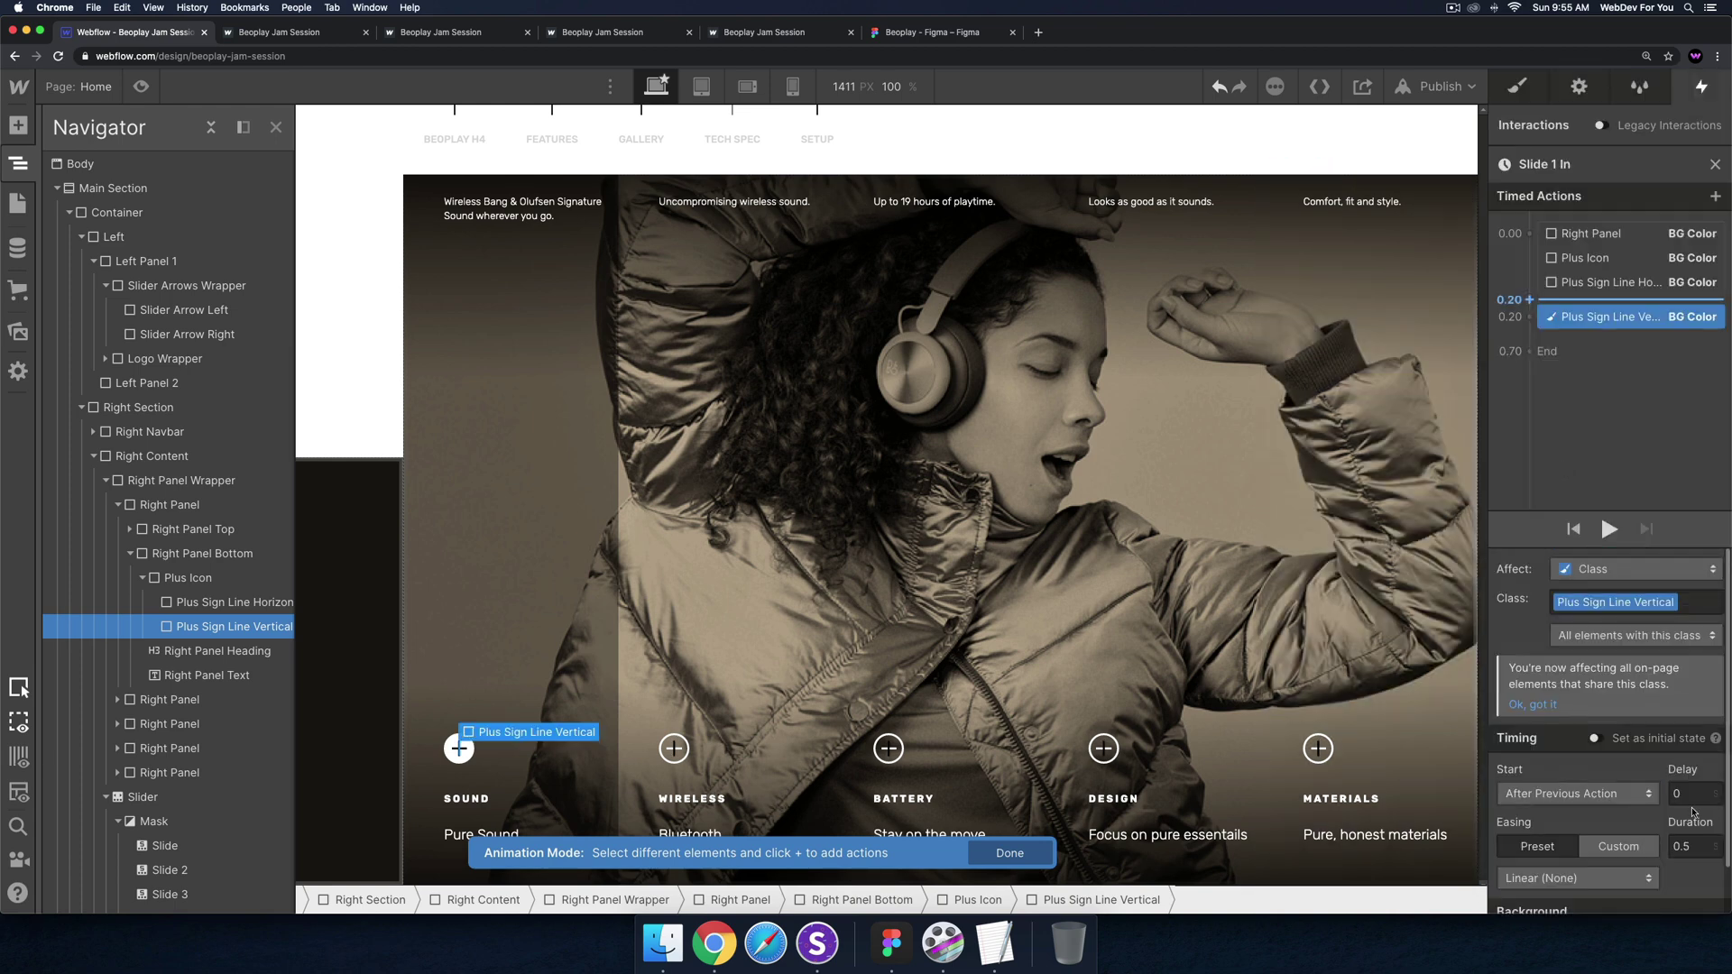
click(1691, 847)
text(2)
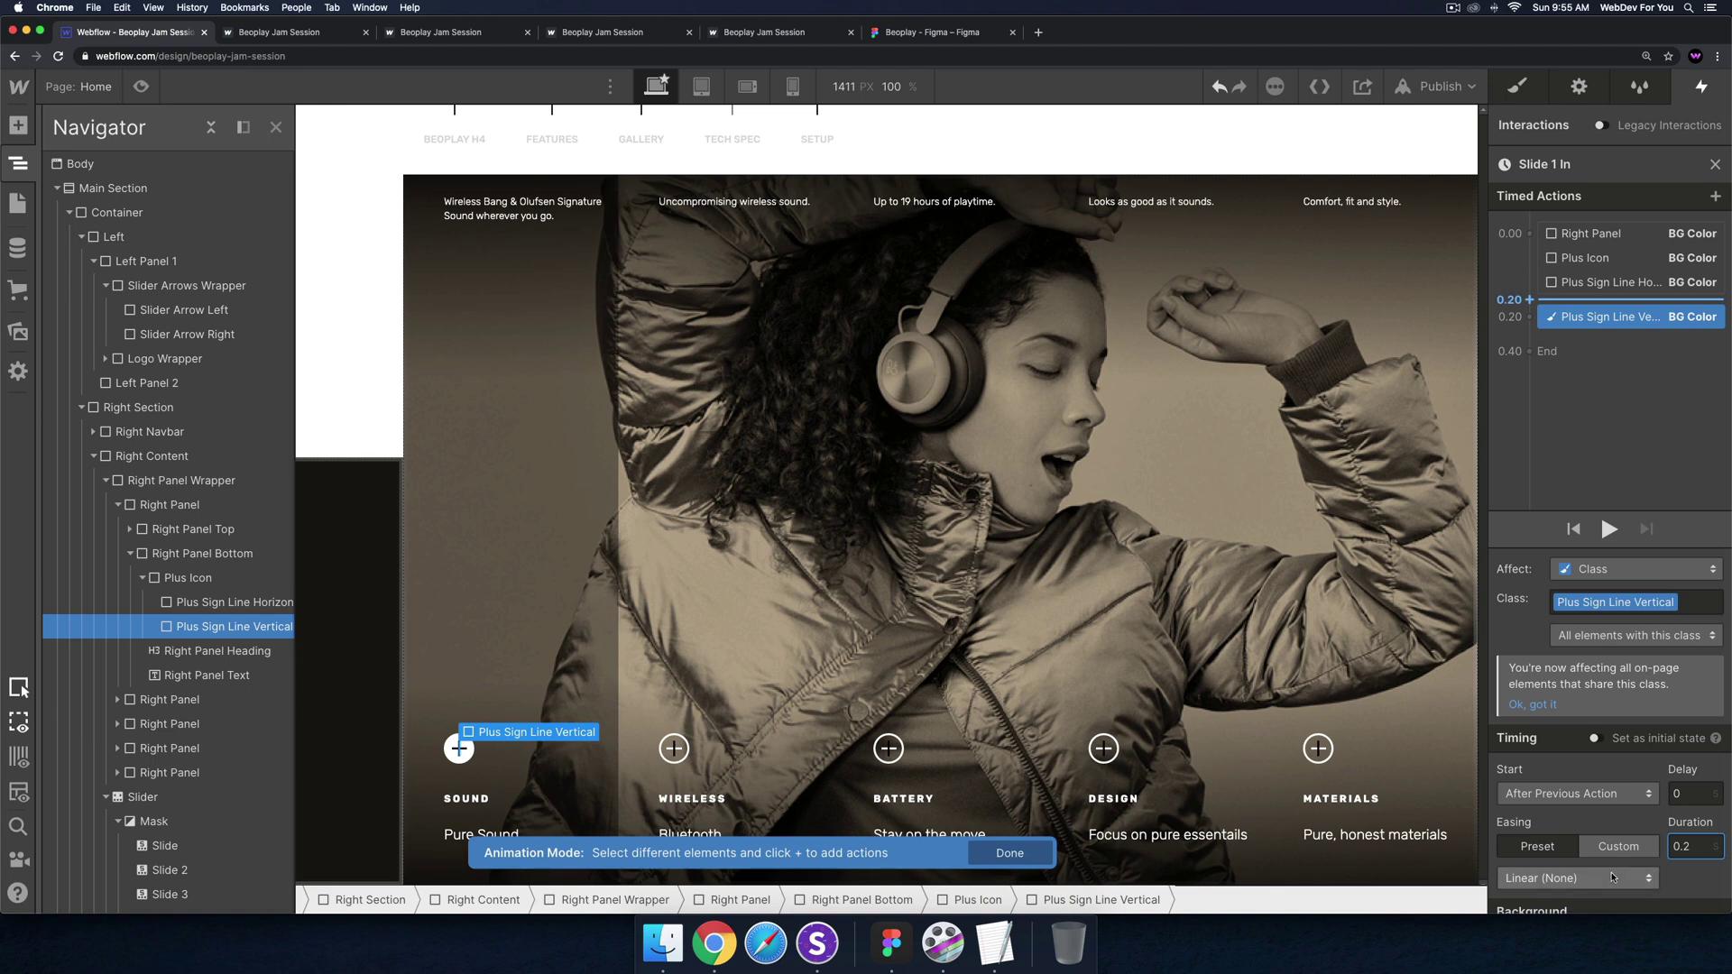
click(1579, 878)
click(1562, 133)
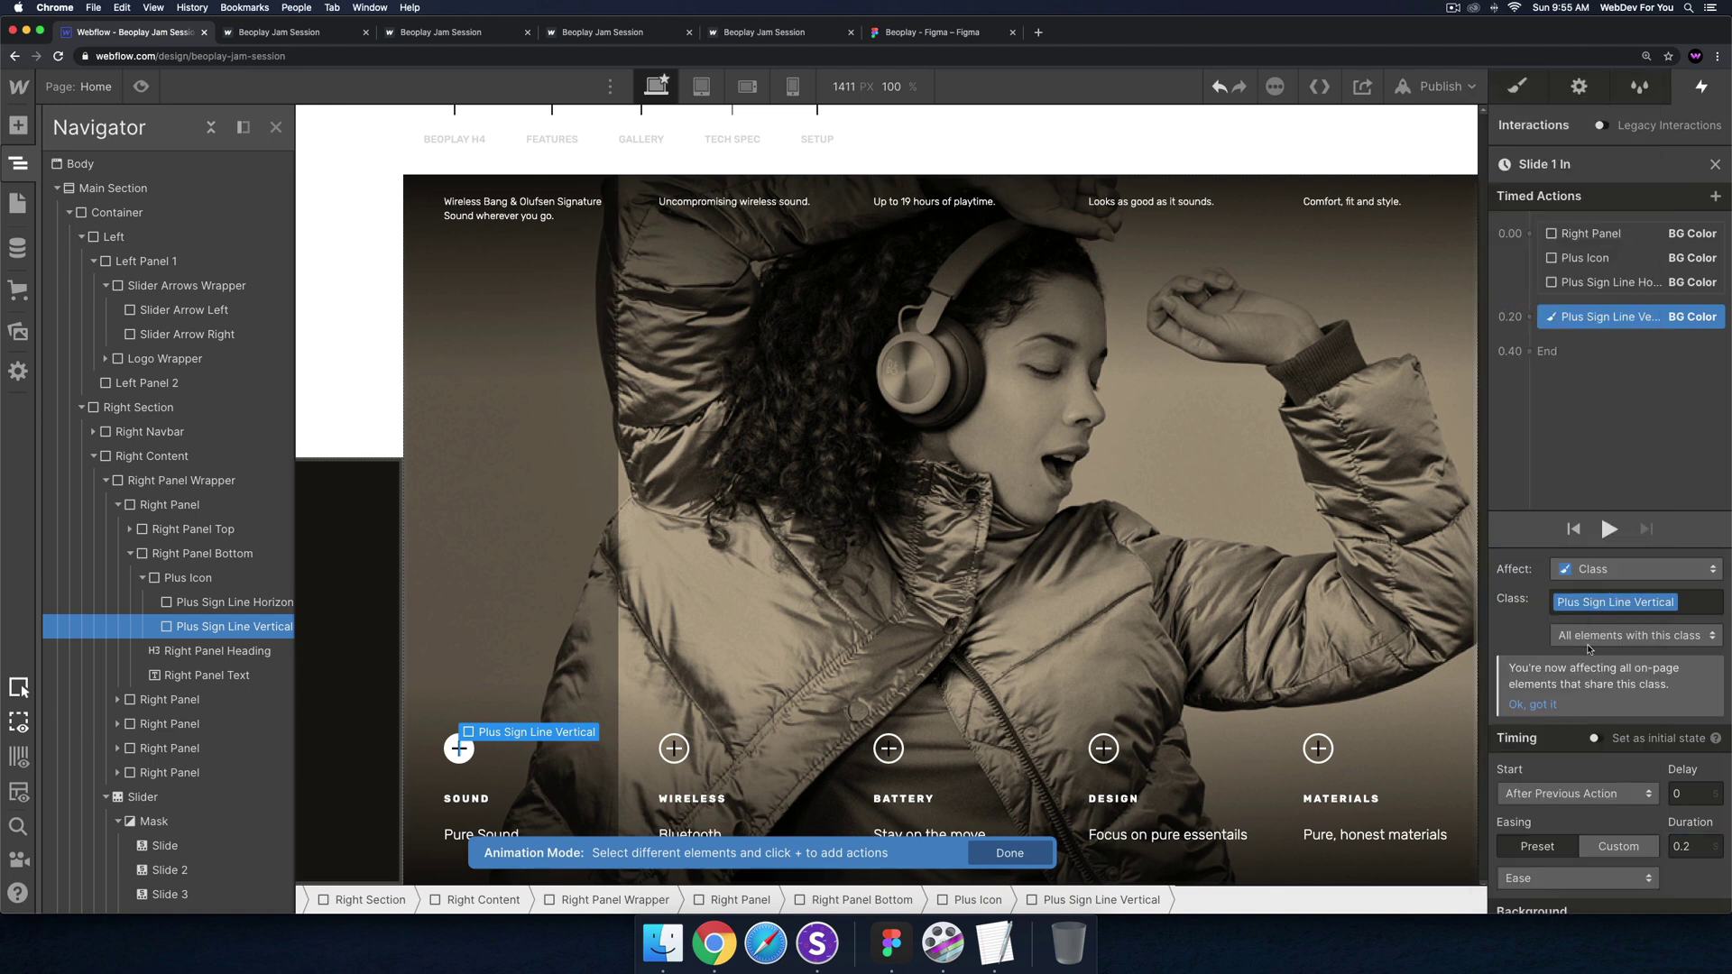
Make the vertical plus line's action affect only the selected element and start with the previous actions, and close the Slide 1 In animation
click(1597, 568)
click(1590, 525)
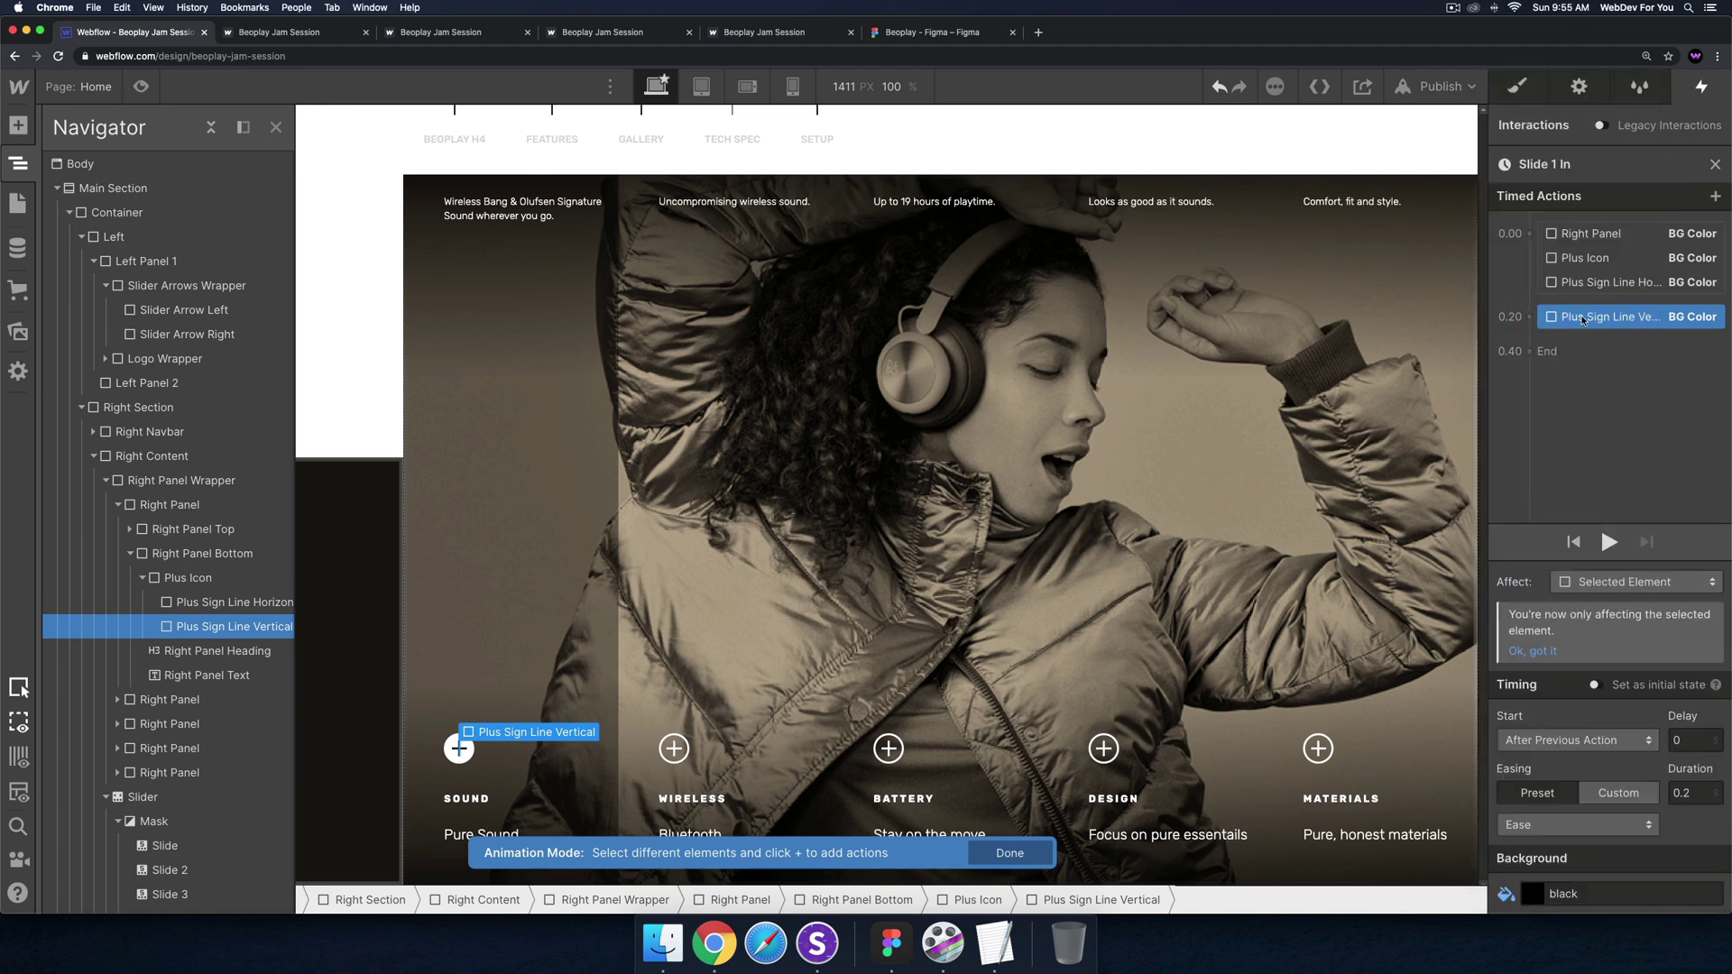
drag(1583, 319, 1585, 294)
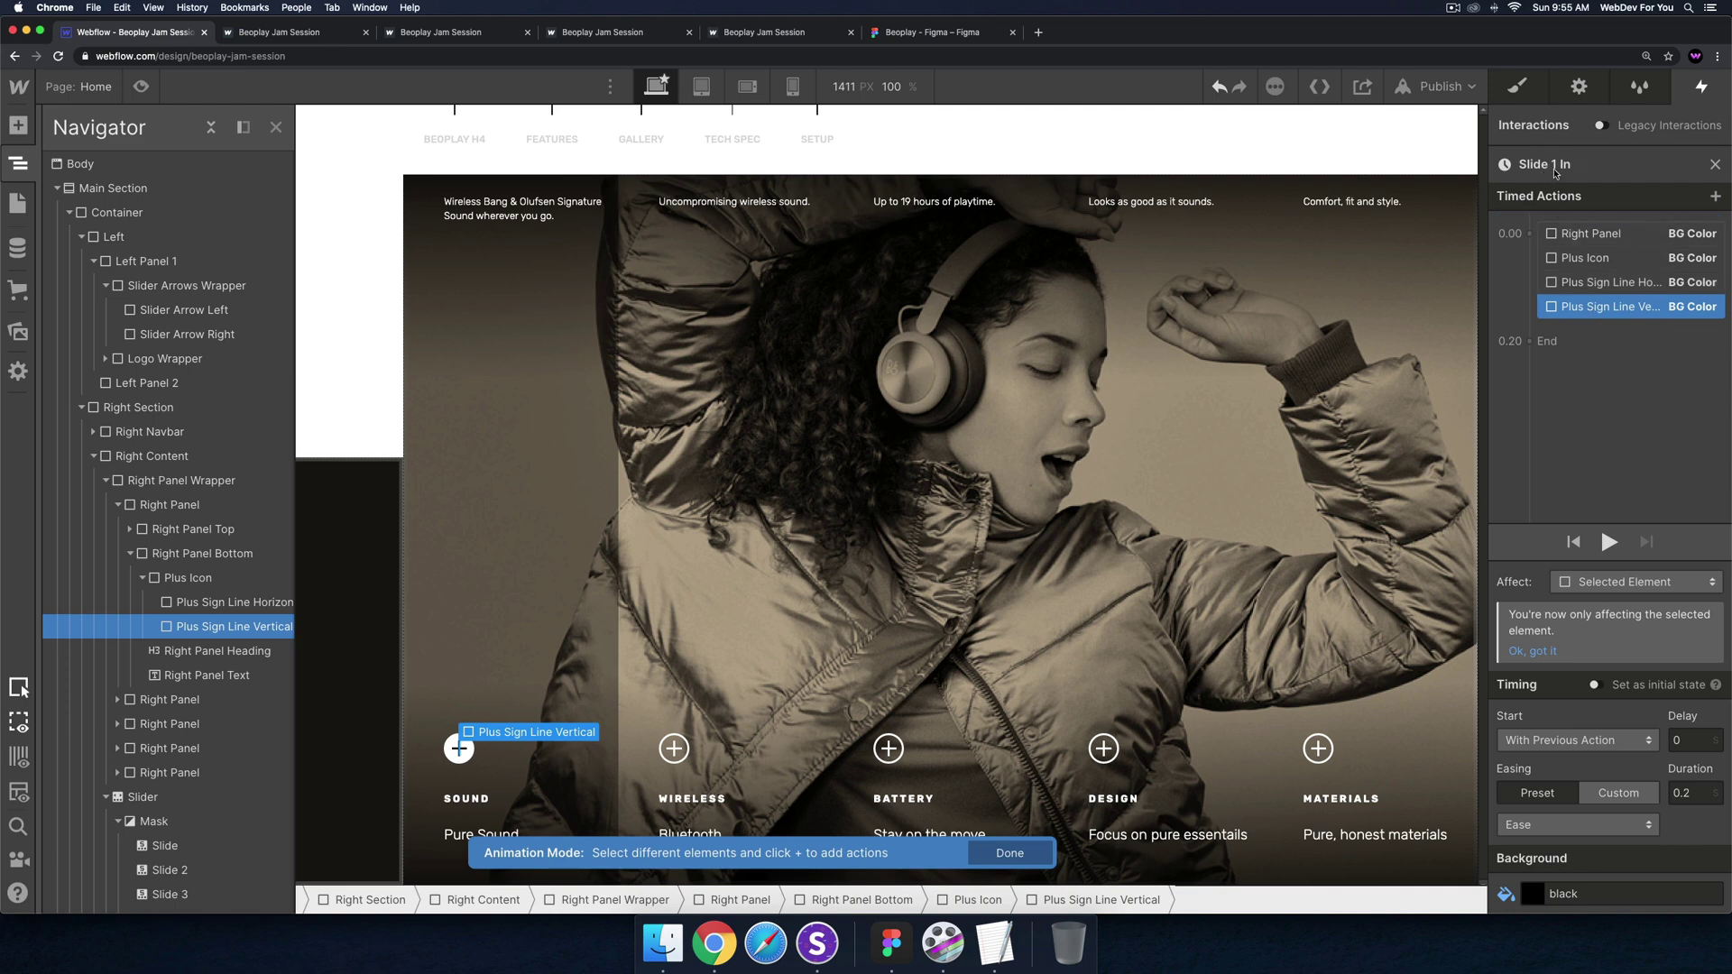
click(1717, 164)
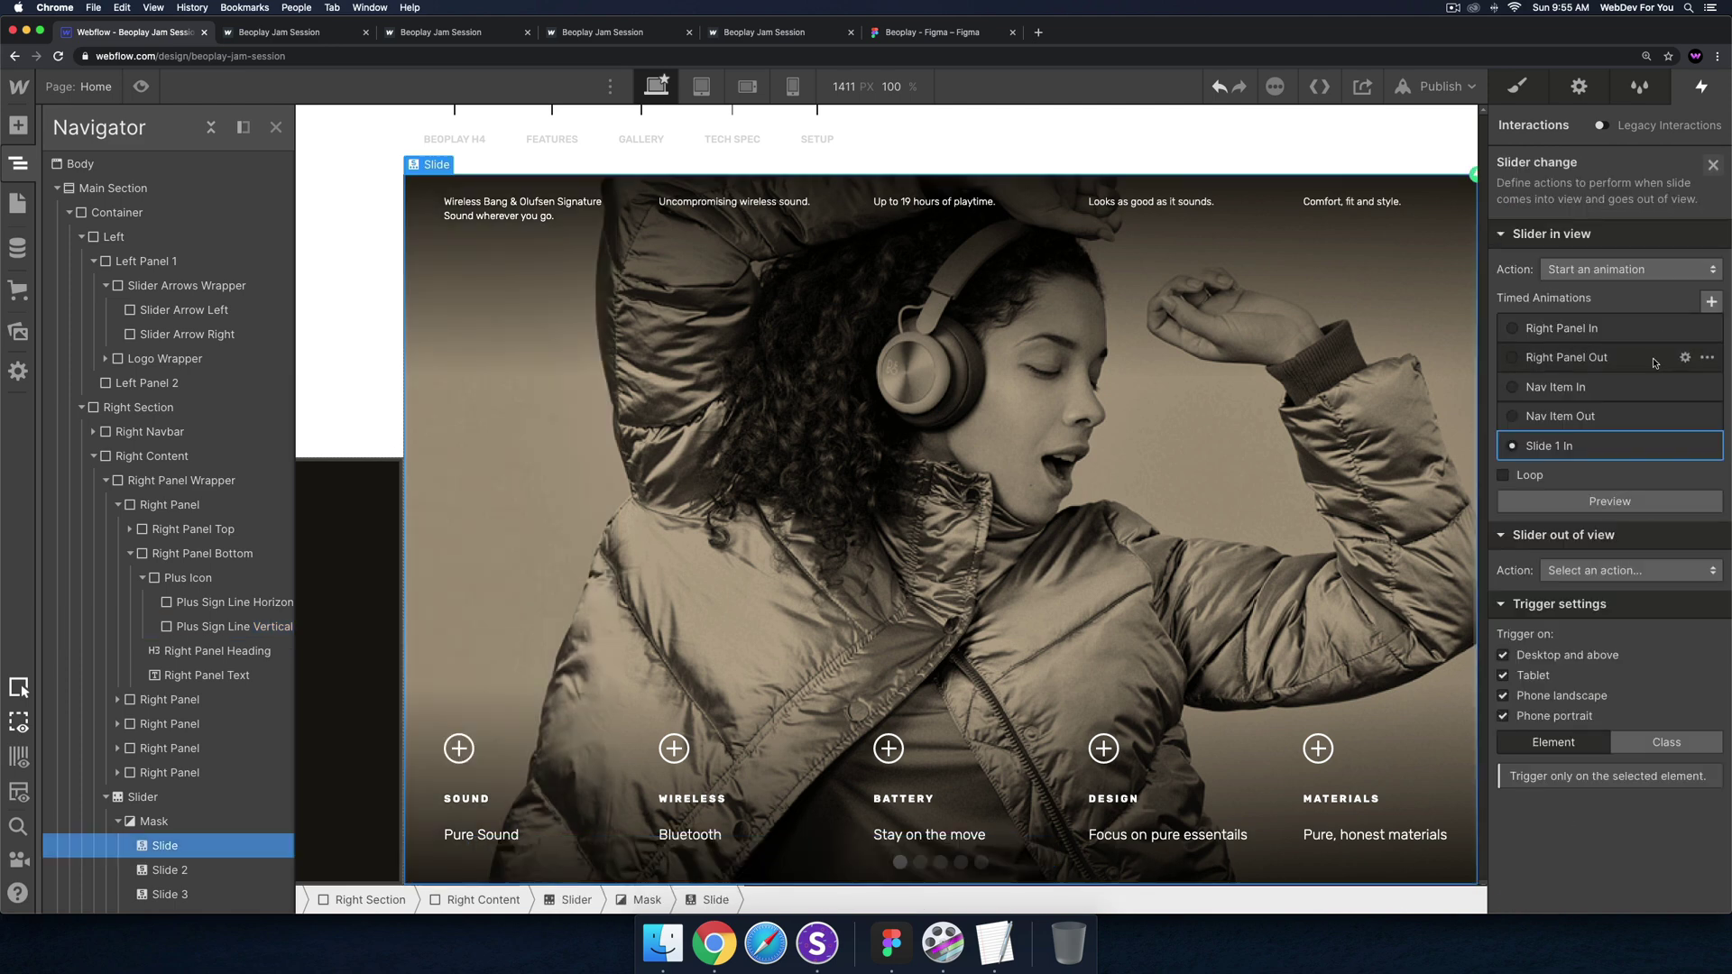
Set the first slide's Slider out of view trigger to start an animation, using a duplicate of Slide 1 In
click(1617, 570)
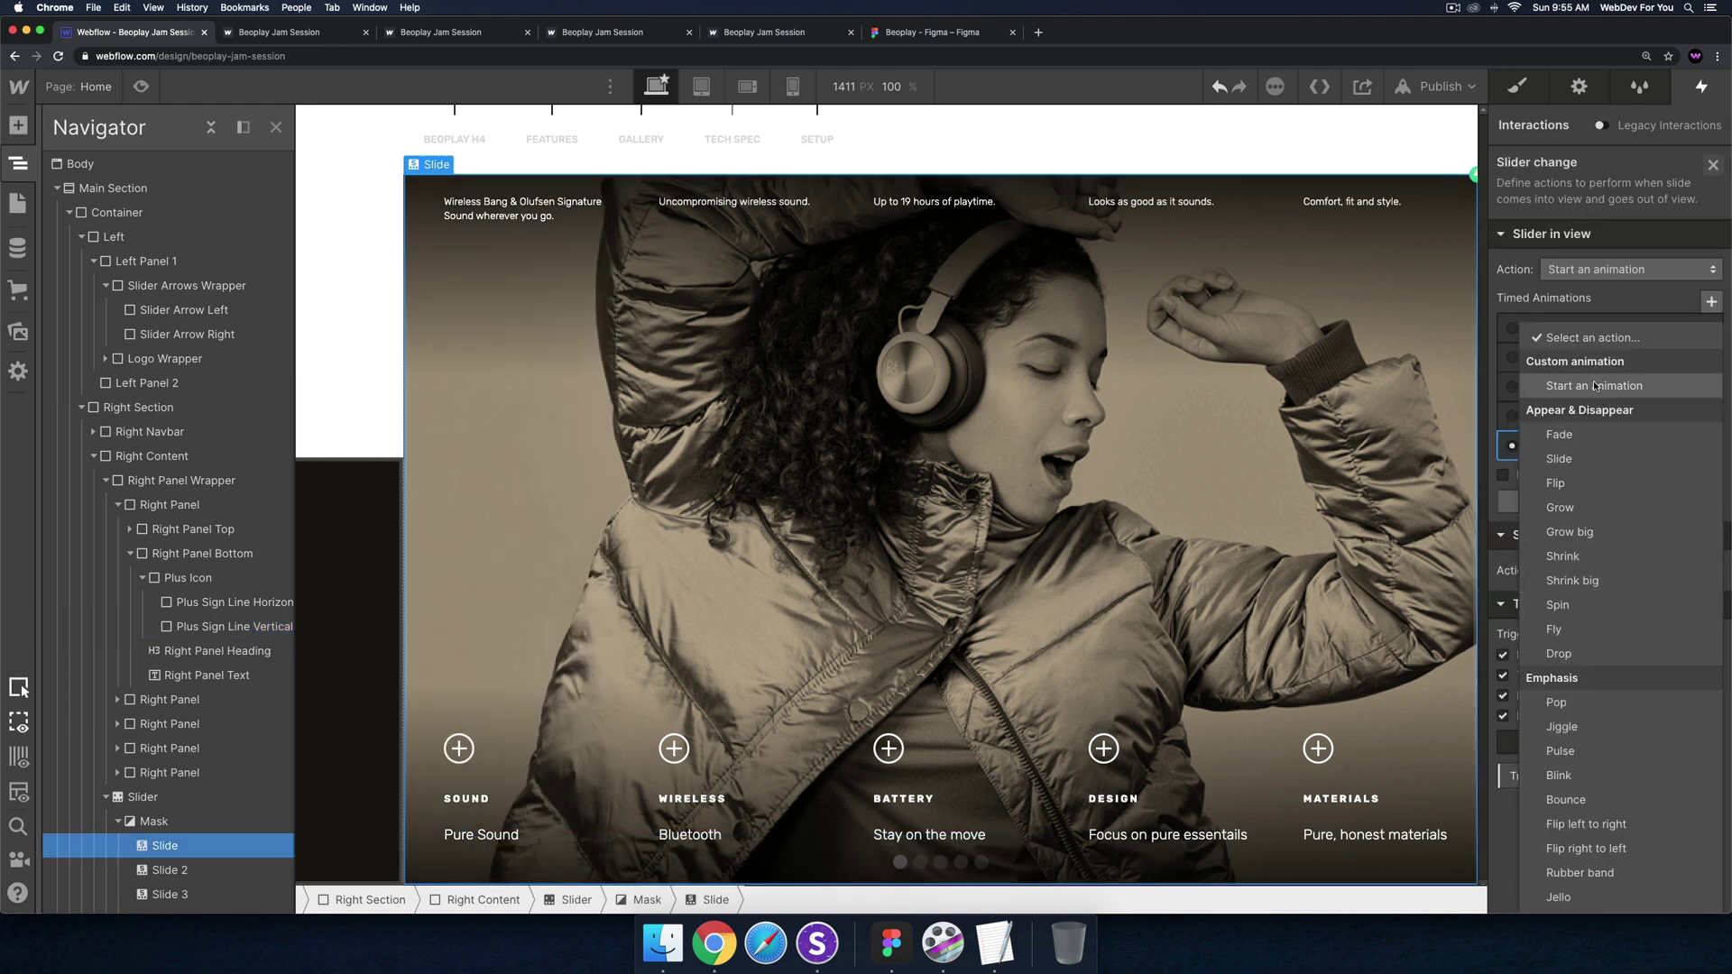
click(1594, 385)
click(1707, 747)
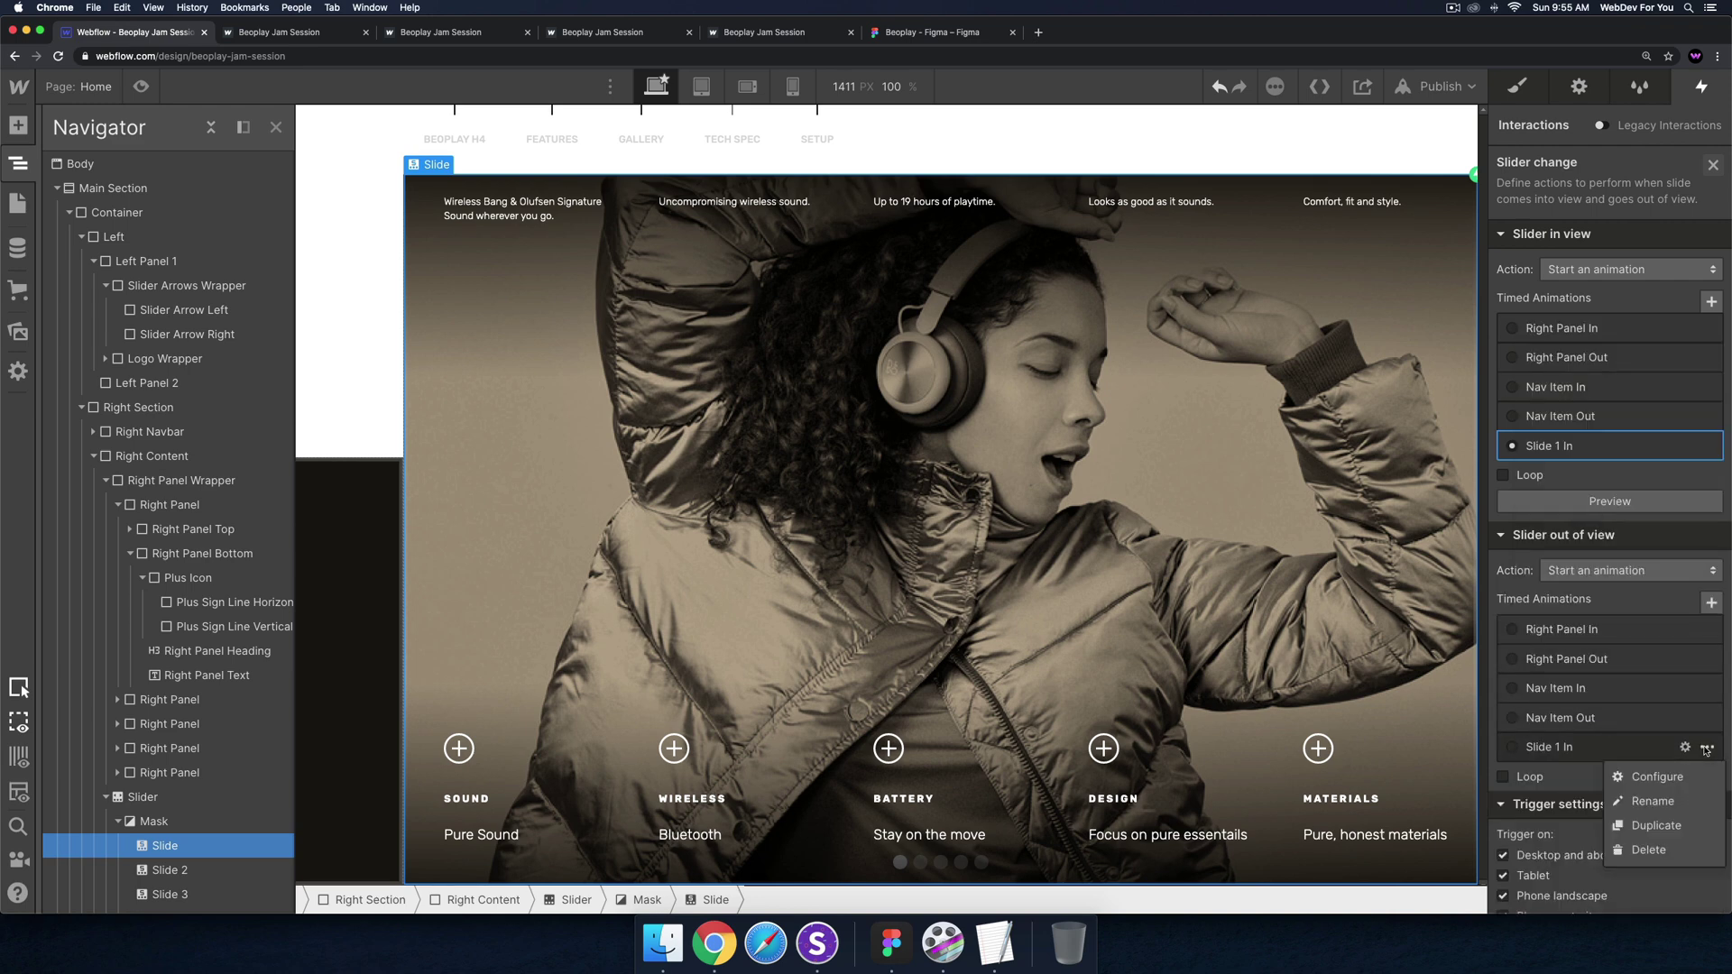
click(1673, 826)
click(1558, 806)
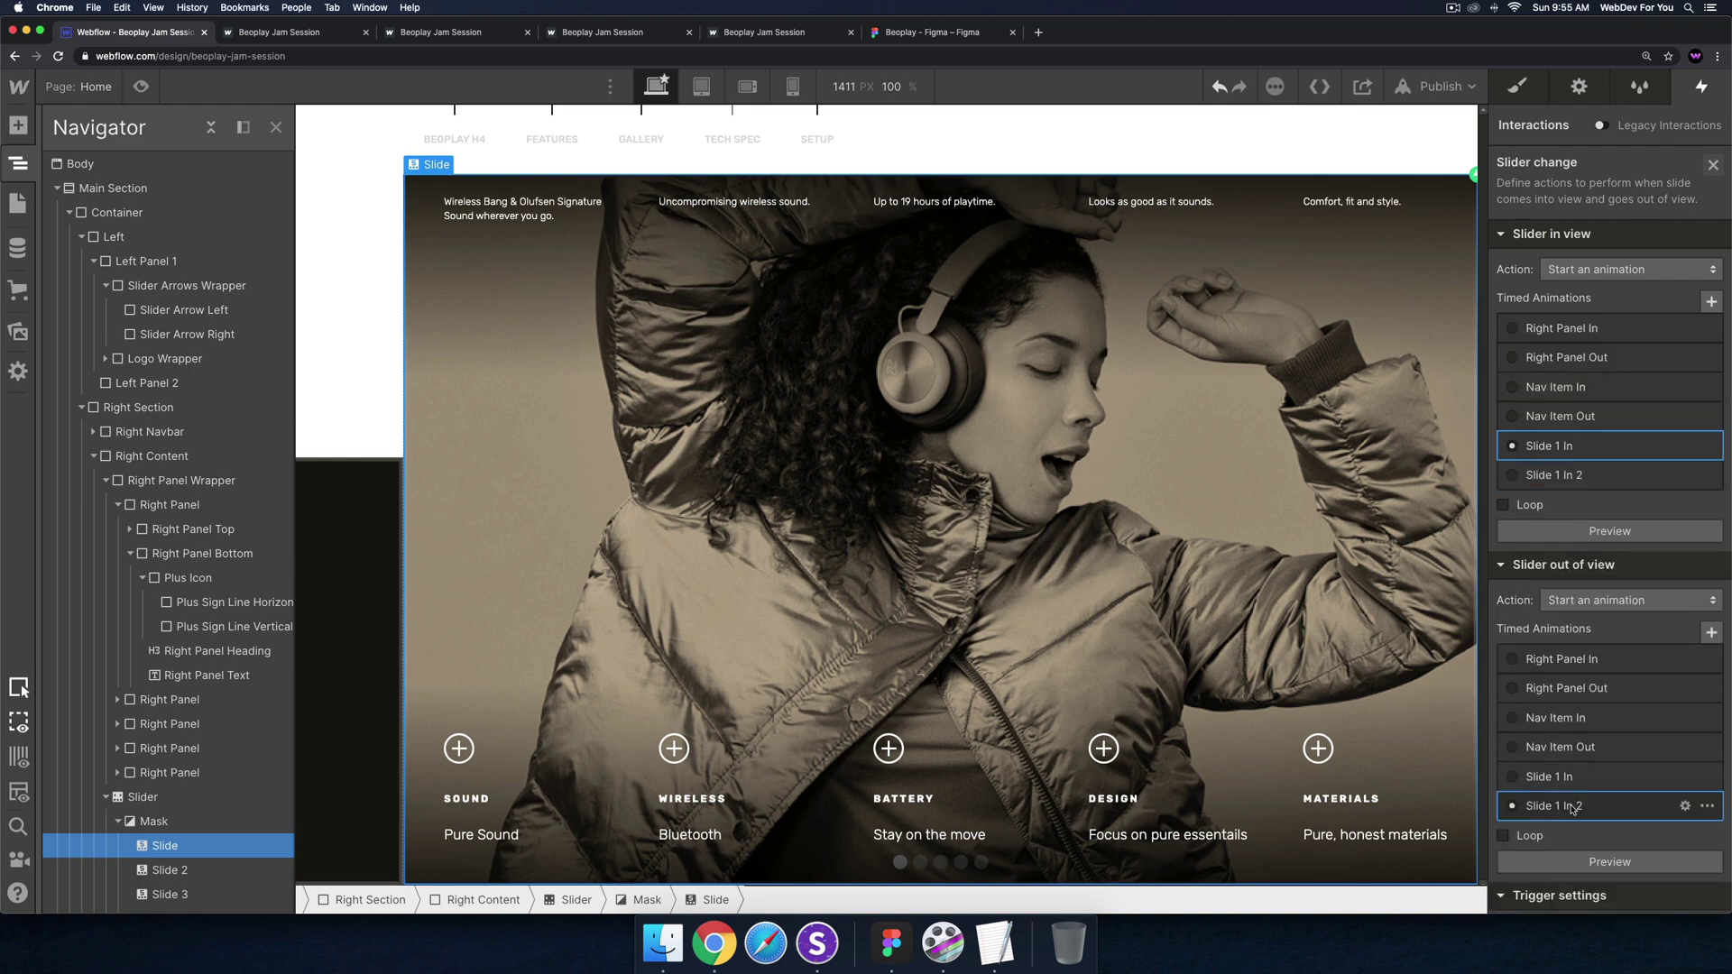
Open the duplicated animation's settings and rename it Slide 1 Out
click(1684, 805)
click(1570, 181)
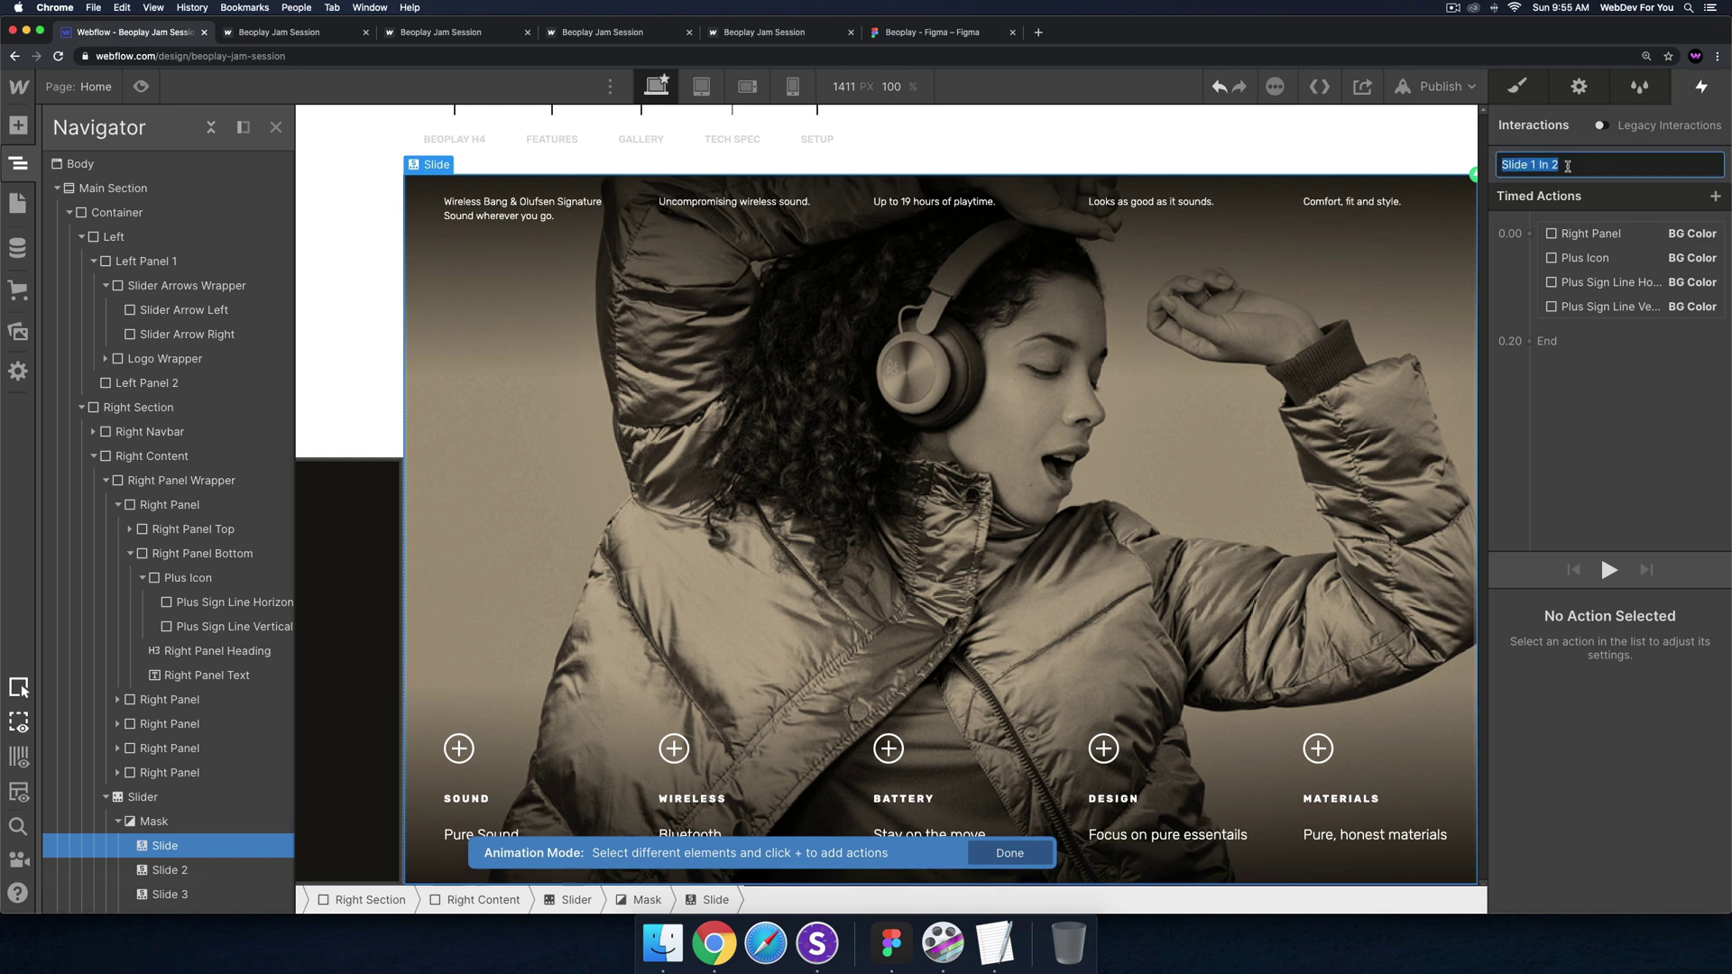
key(BackSpace)
key(BackSpace)
key(BackSpace)
key(BackSpace)
text(Out)
key(Return)
In Slide 1 Out, make the Right Panel action's background color fully transparent
click(1640, 233)
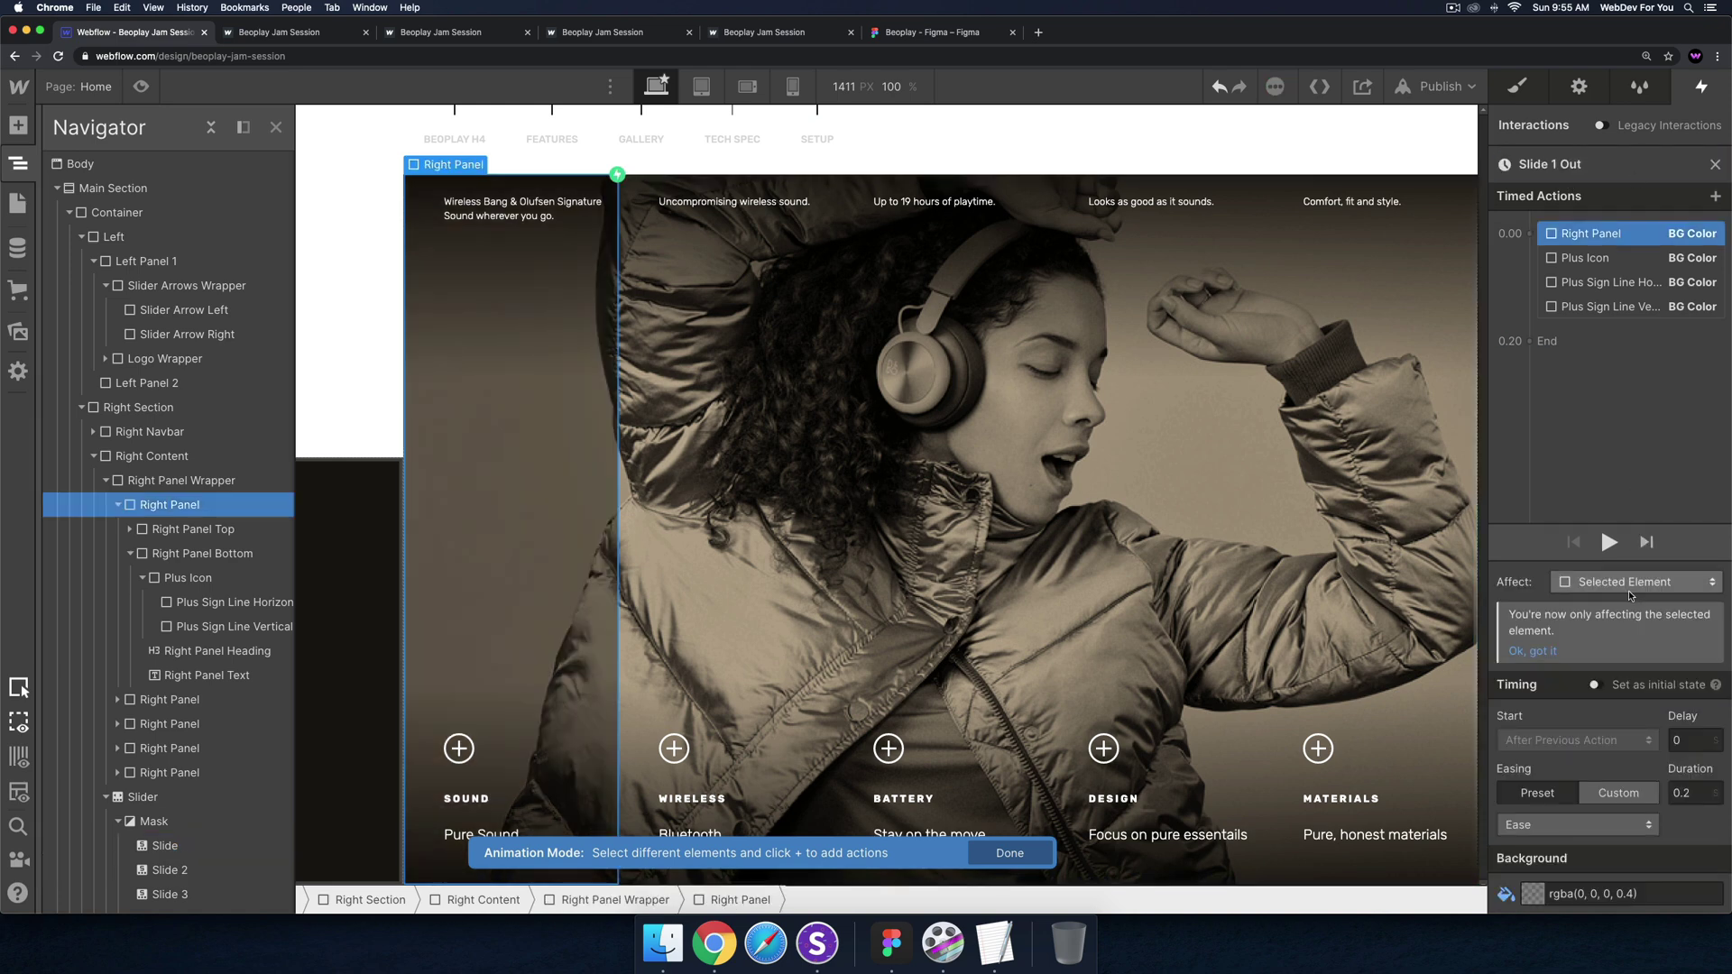
click(1535, 894)
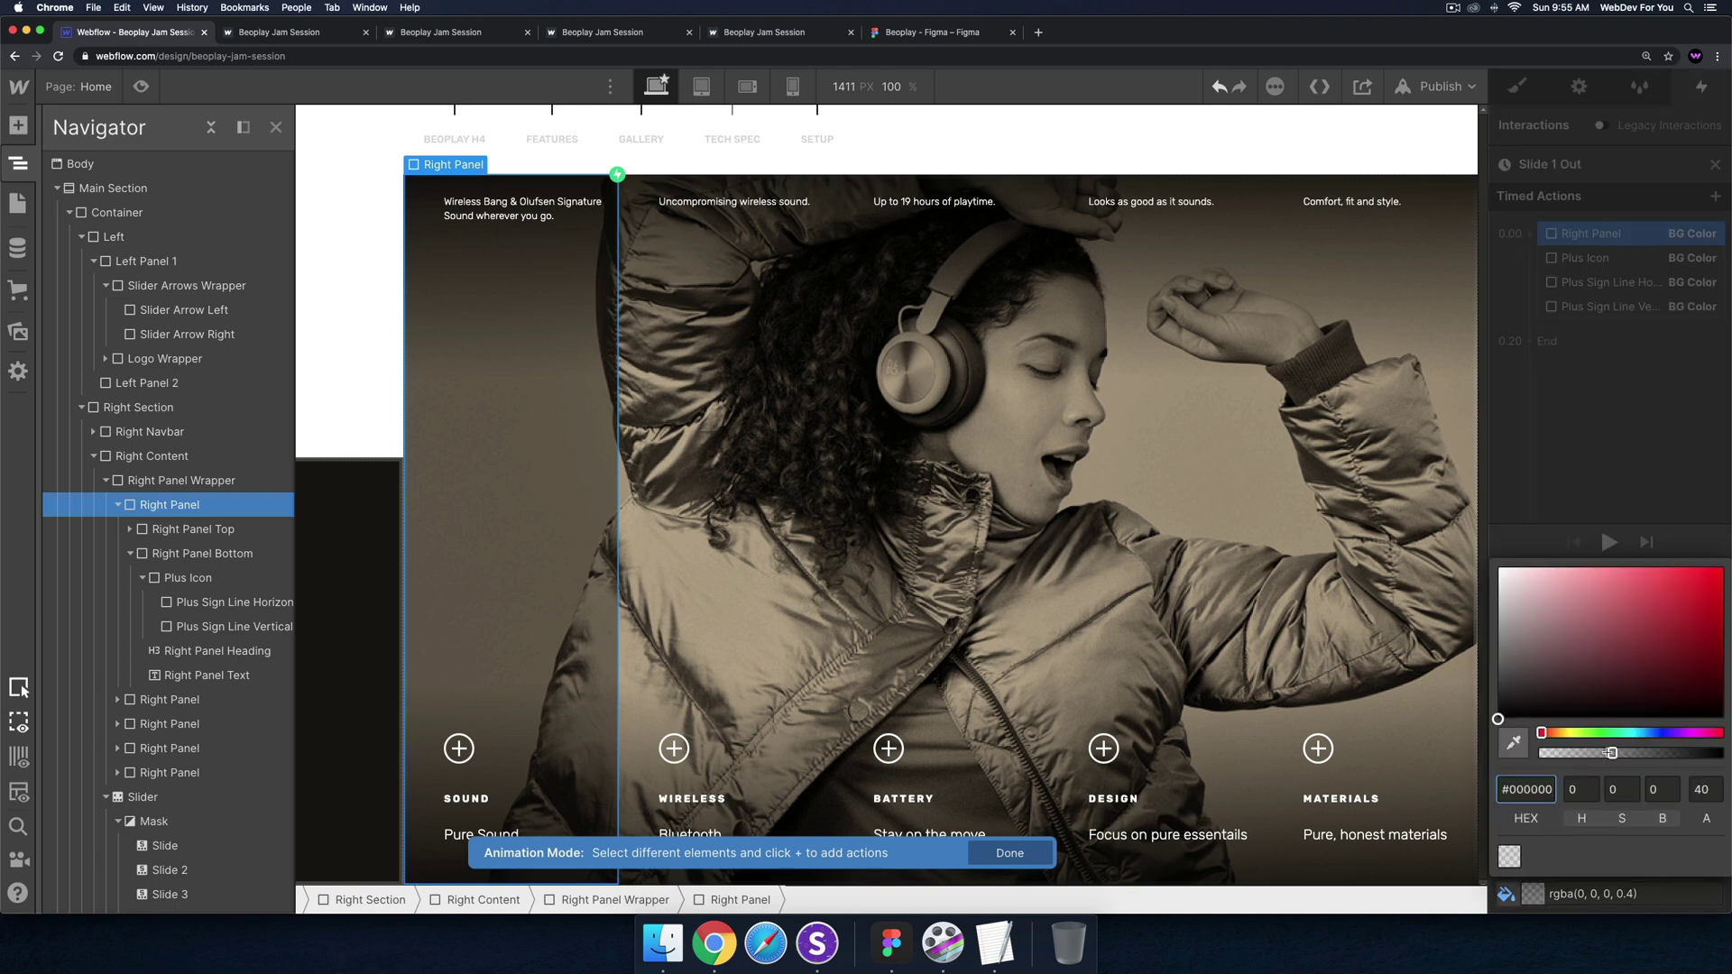
drag(1611, 753, 1504, 756)
click(1602, 353)
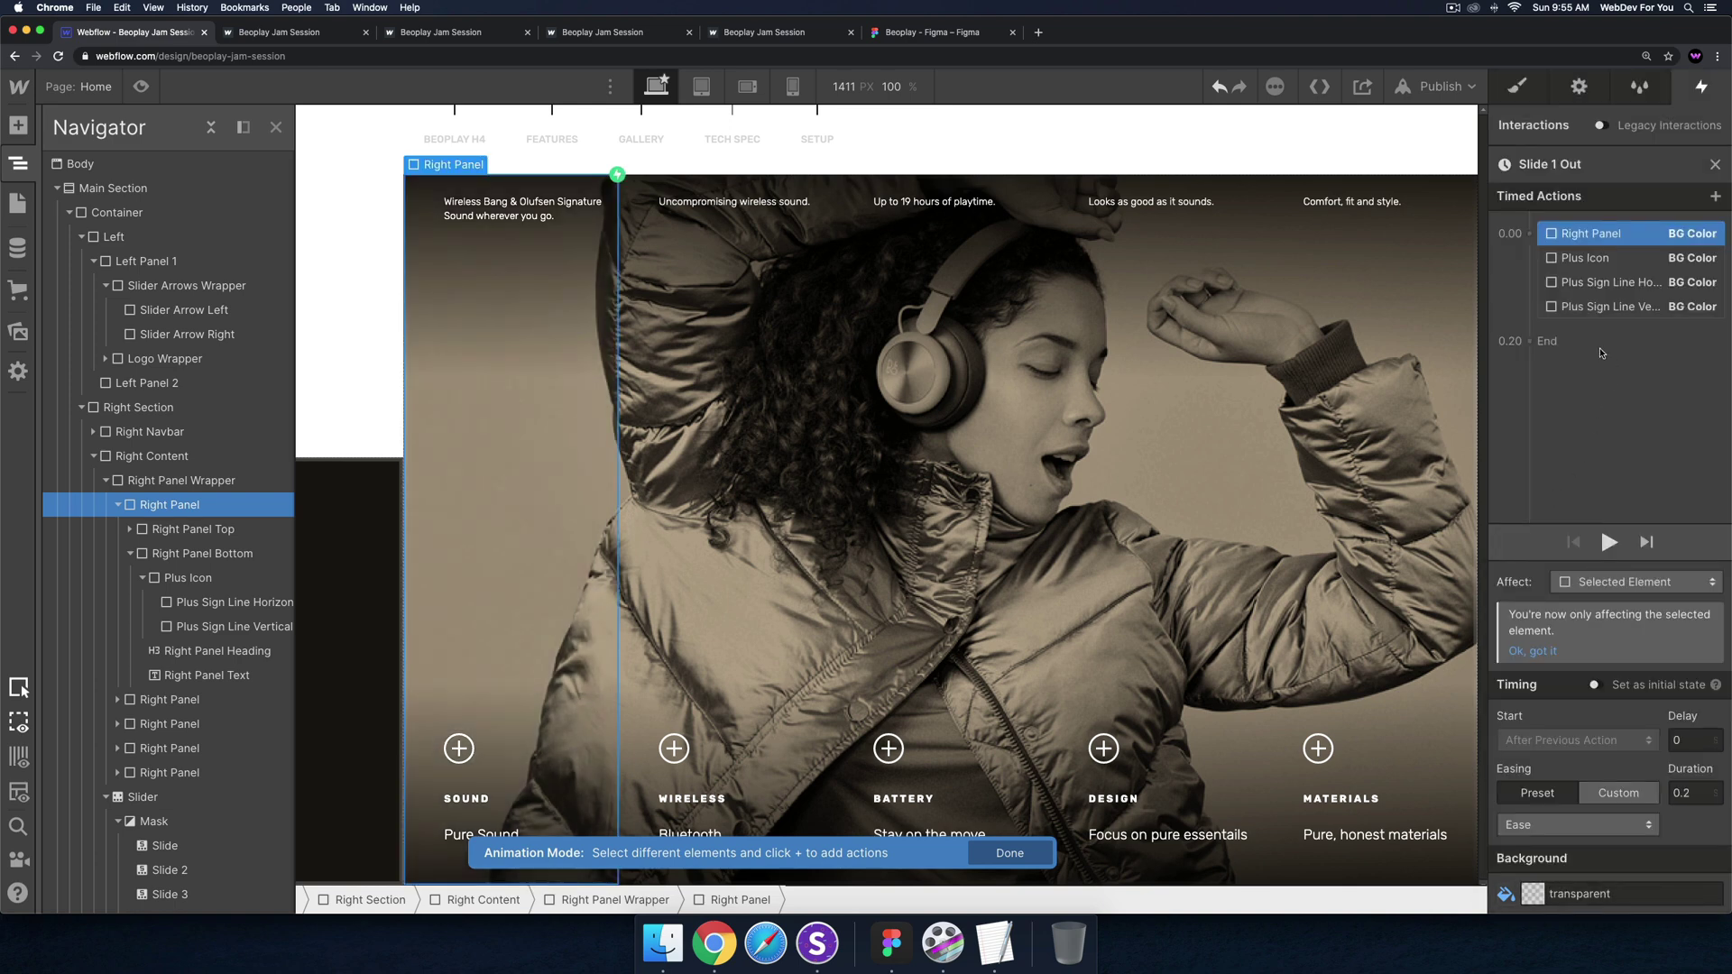
In Slide 1 Out, reduce the Plus Icon action's white background color to zero opacity
click(1592, 258)
click(1534, 894)
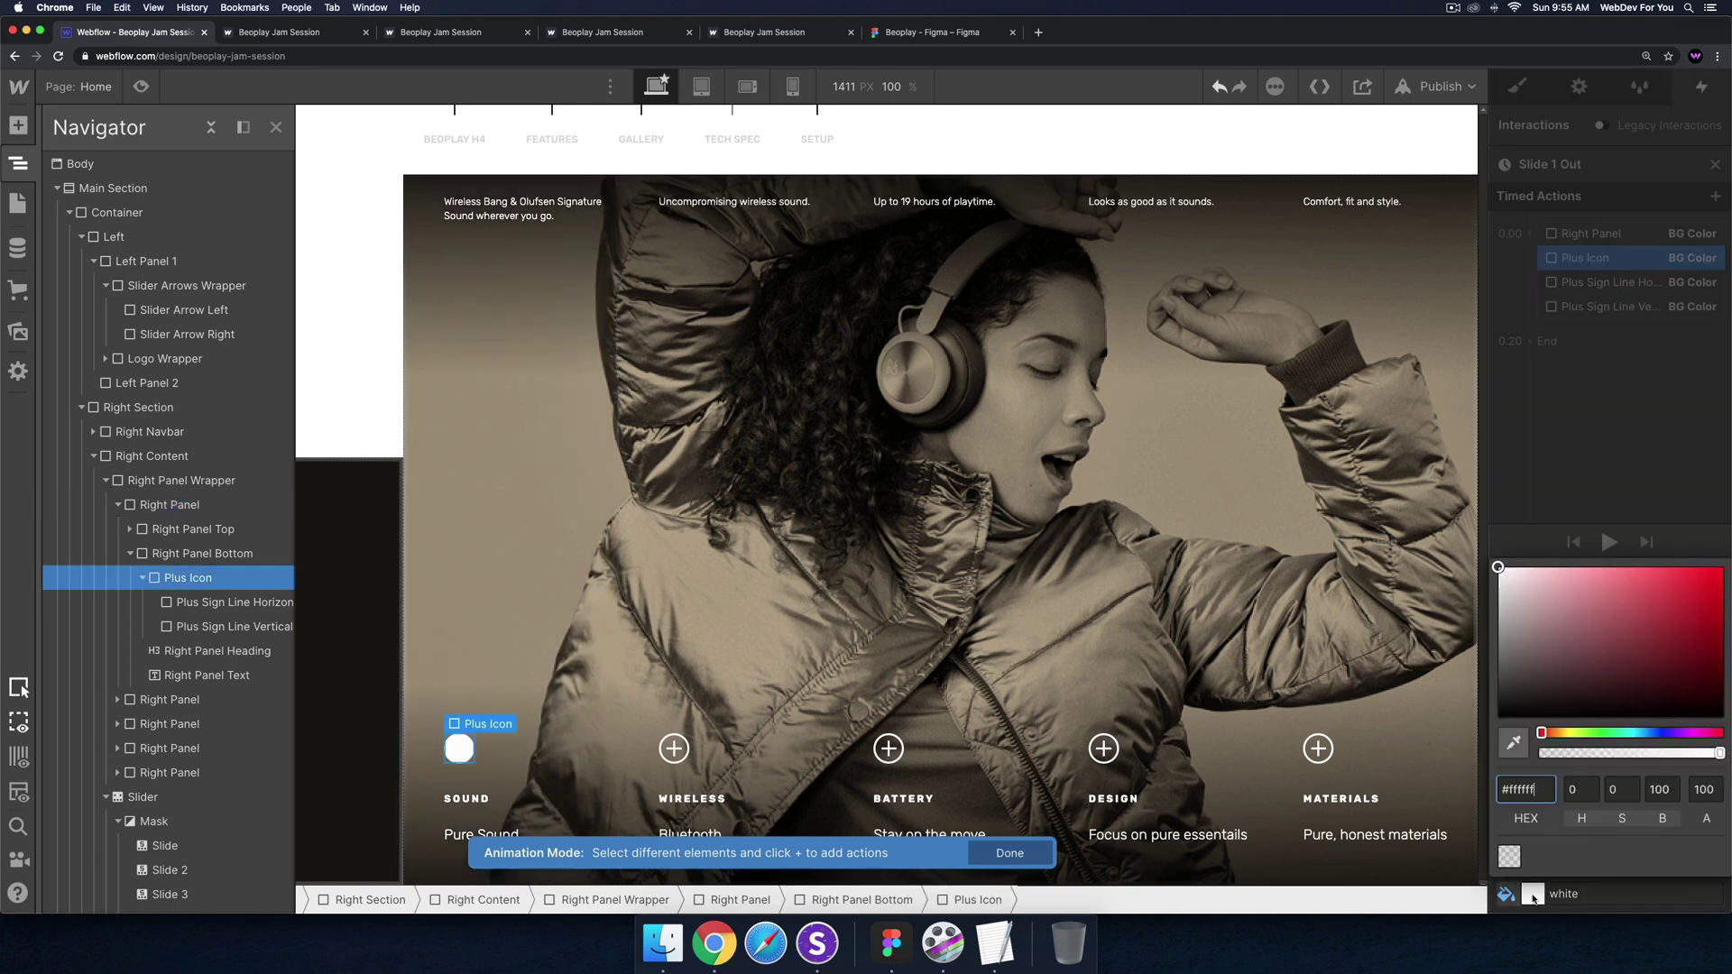
drag(1710, 752, 1506, 755)
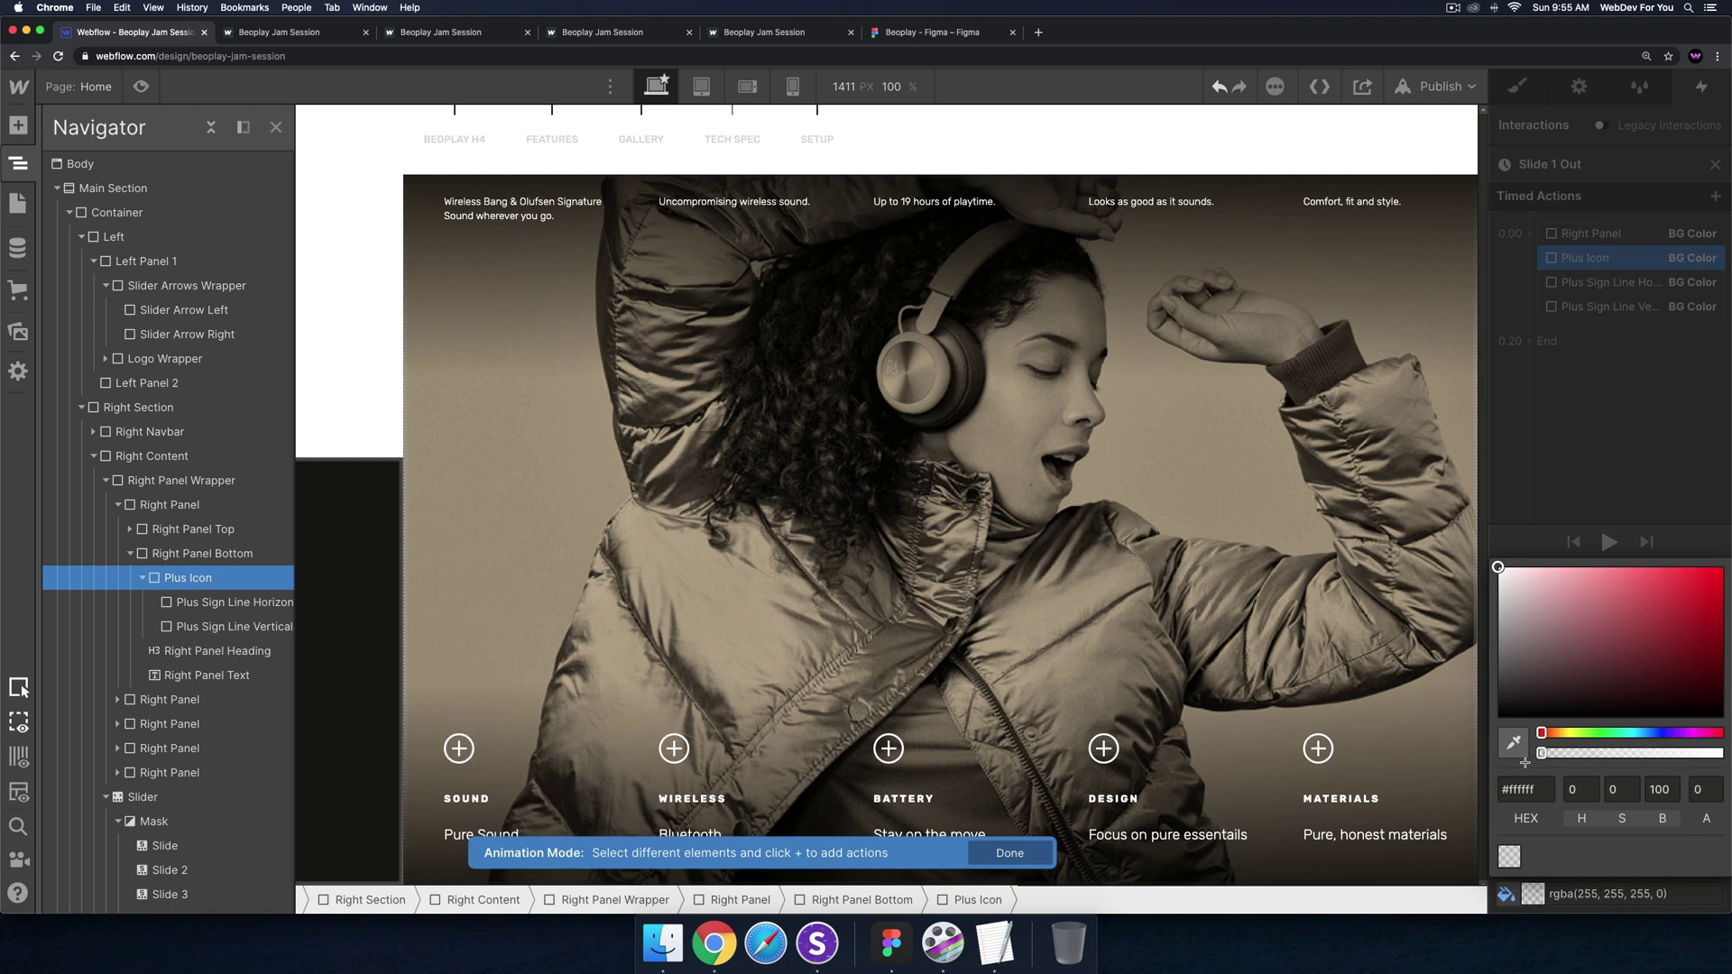
click(1612, 261)
In Slide 1 Out, set the horizontal plus line's background color to white
click(1612, 282)
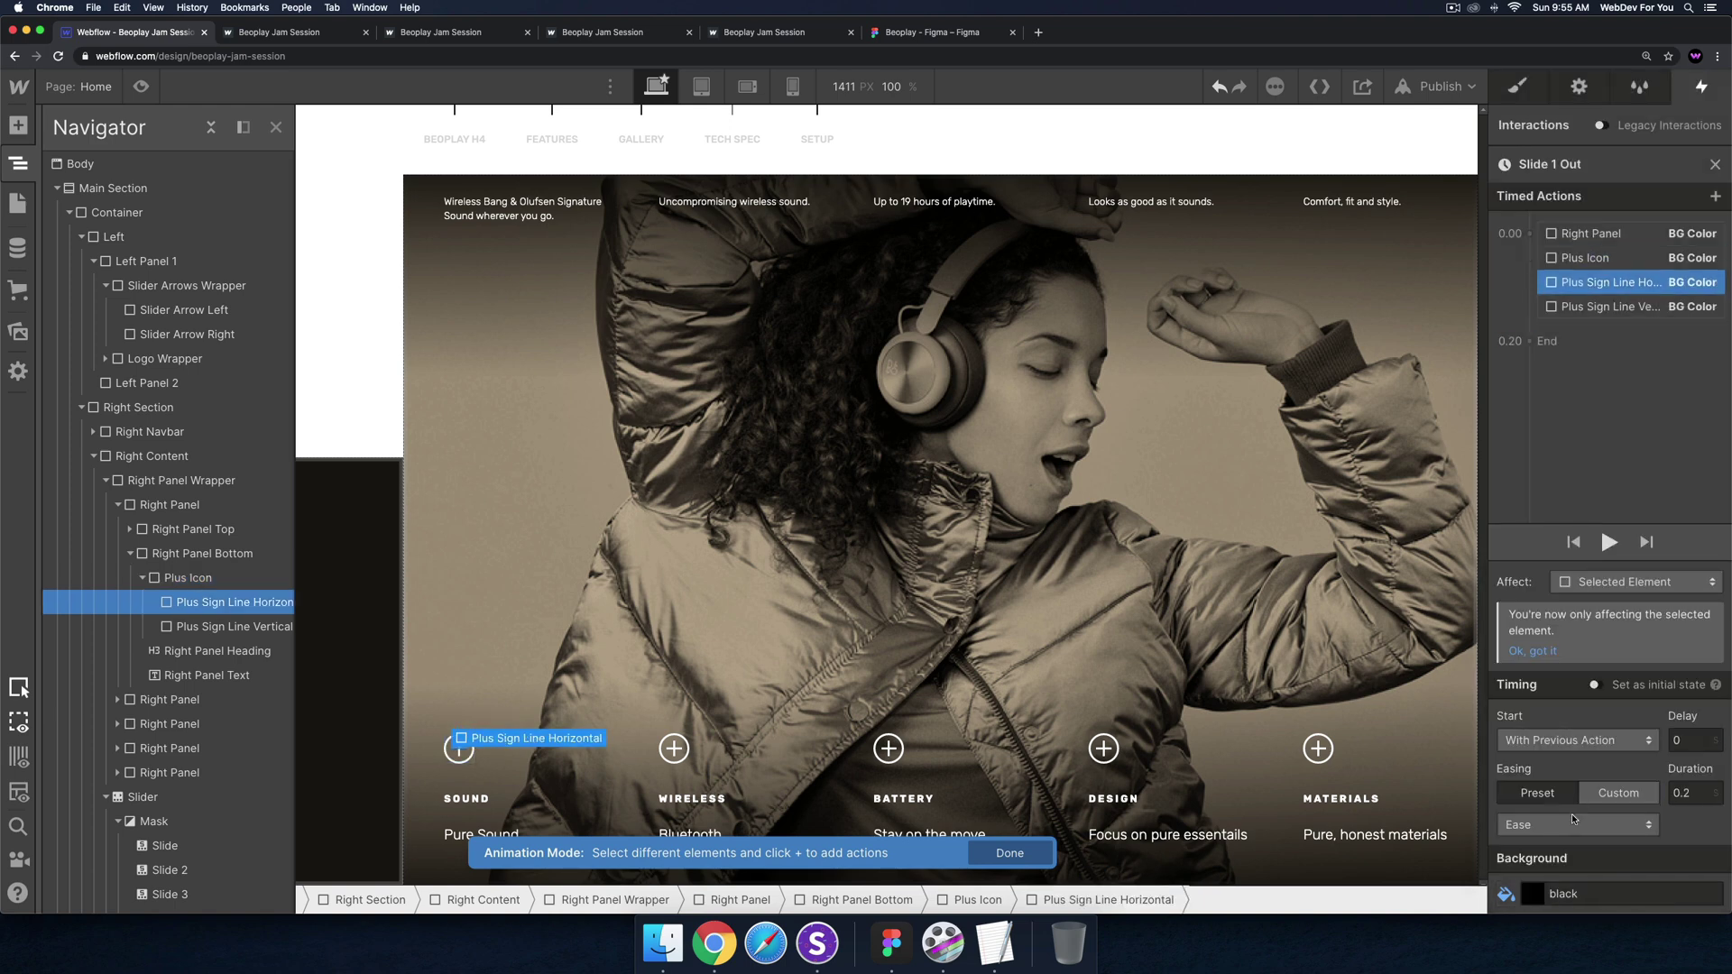
click(1534, 894)
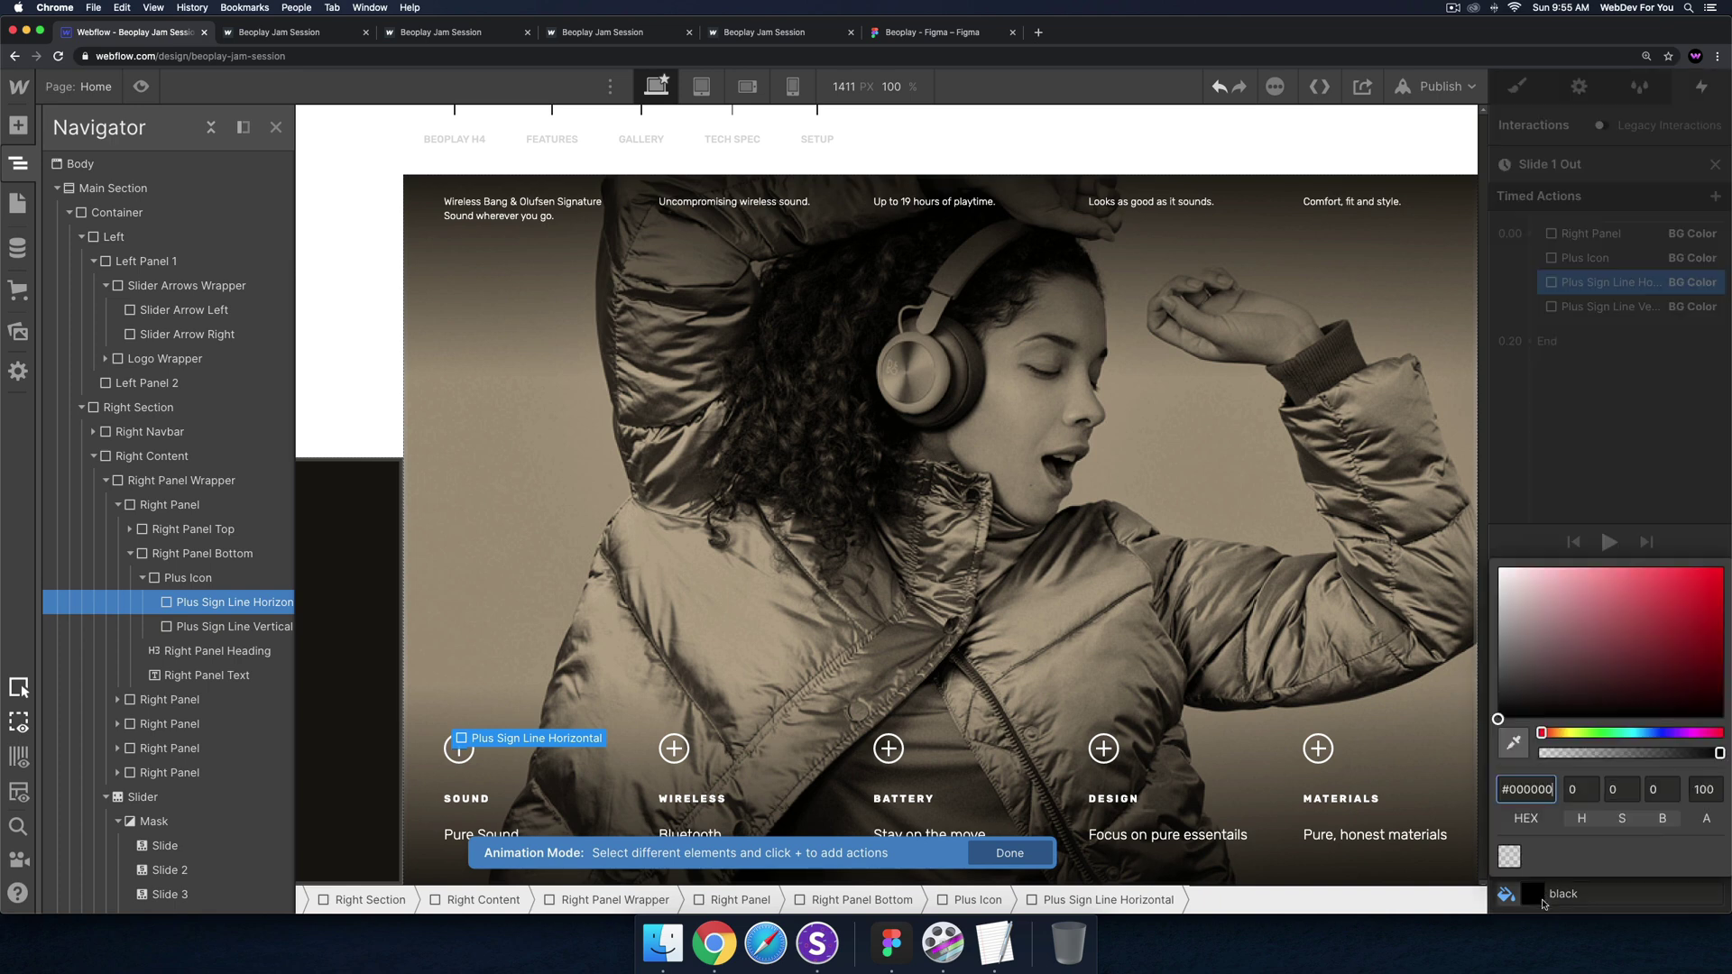
drag(1500, 650, 1500, 530)
click(1501, 529)
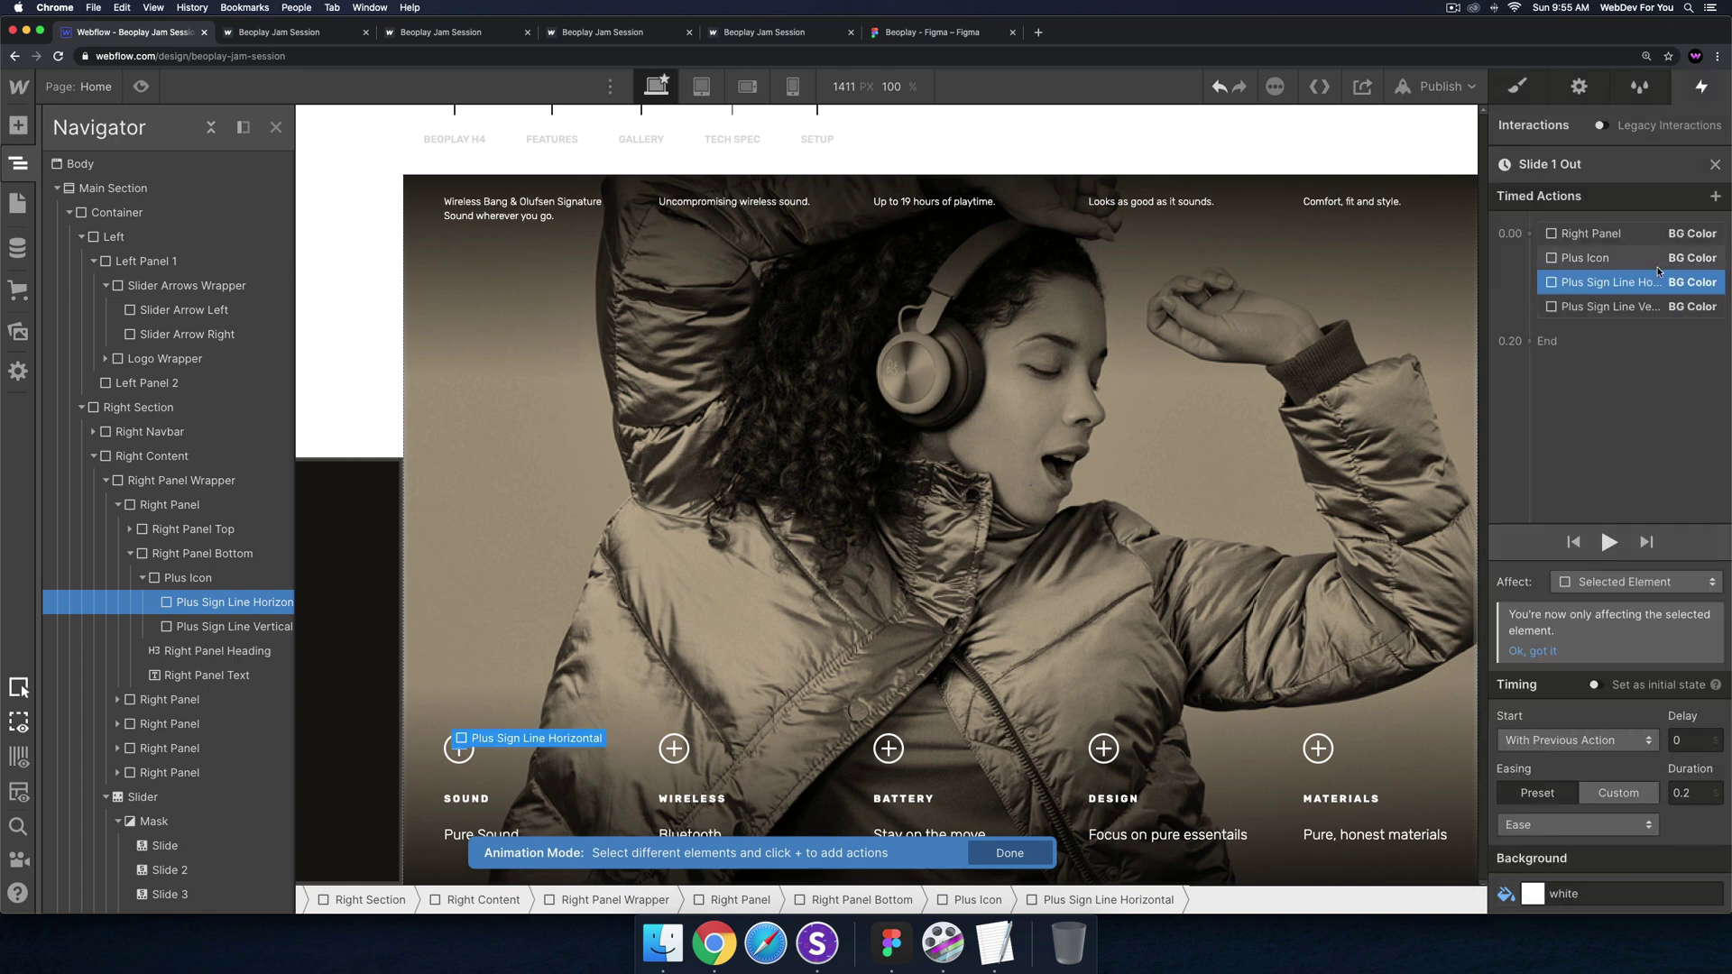
In Slide 1 Out, set the vertical plus line's background color to white
click(1630, 306)
click(1533, 896)
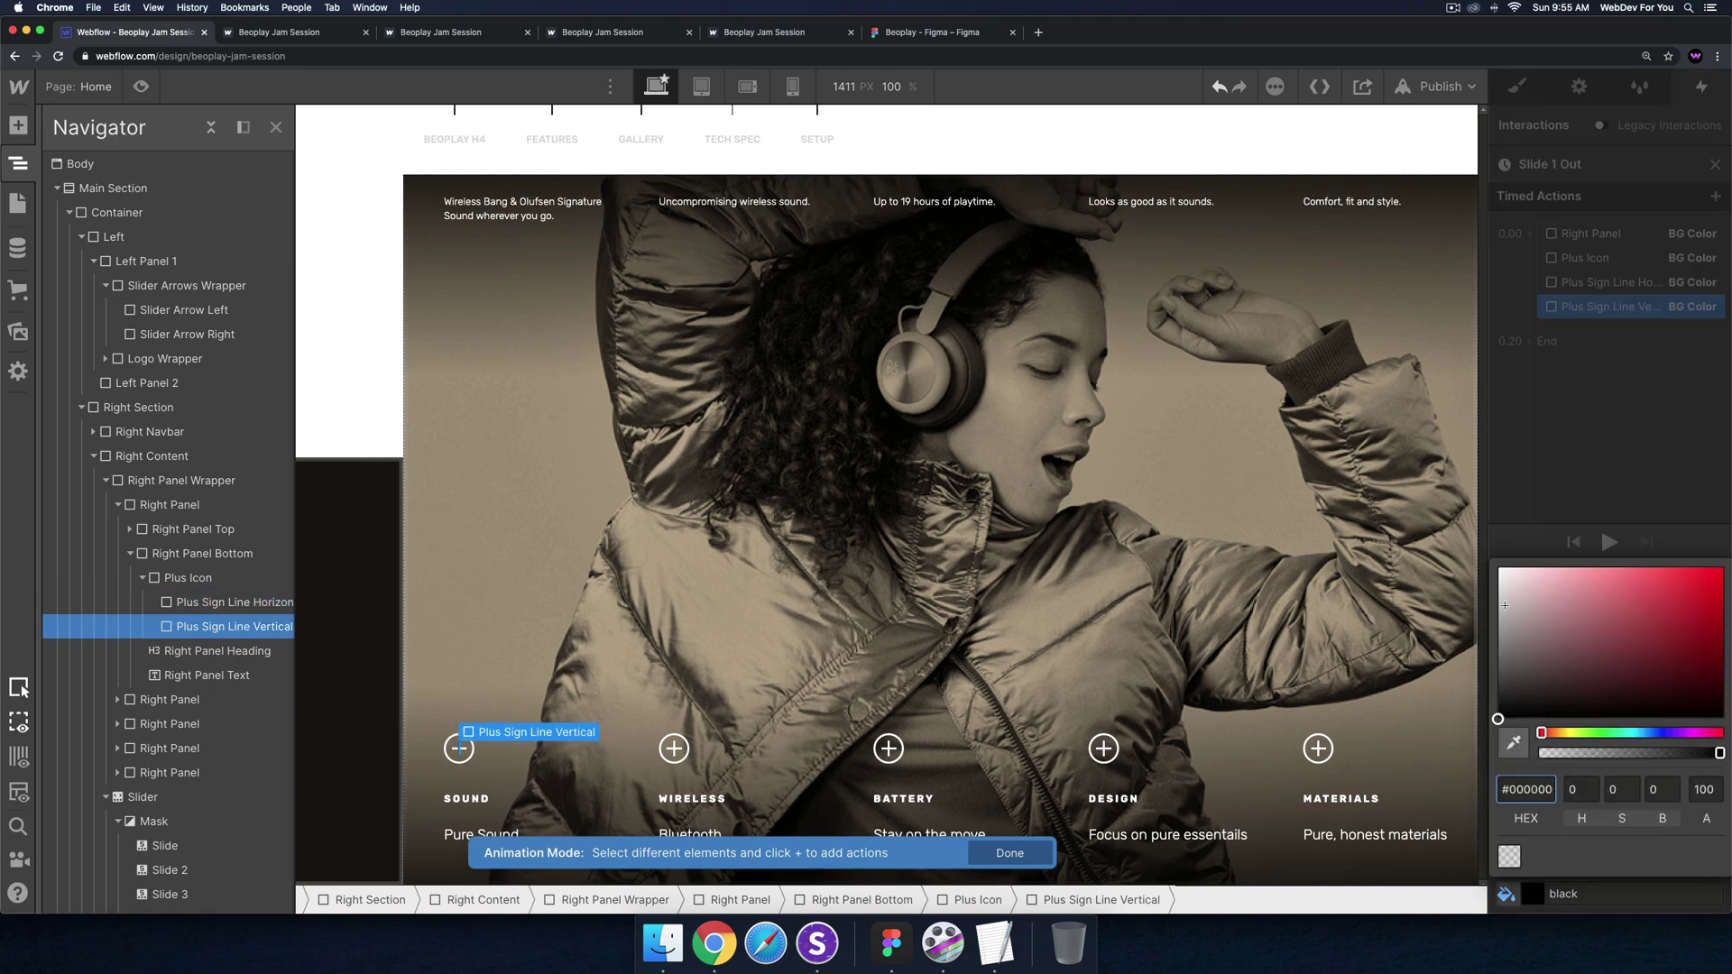
drag(1505, 605, 1498, 568)
click(1574, 496)
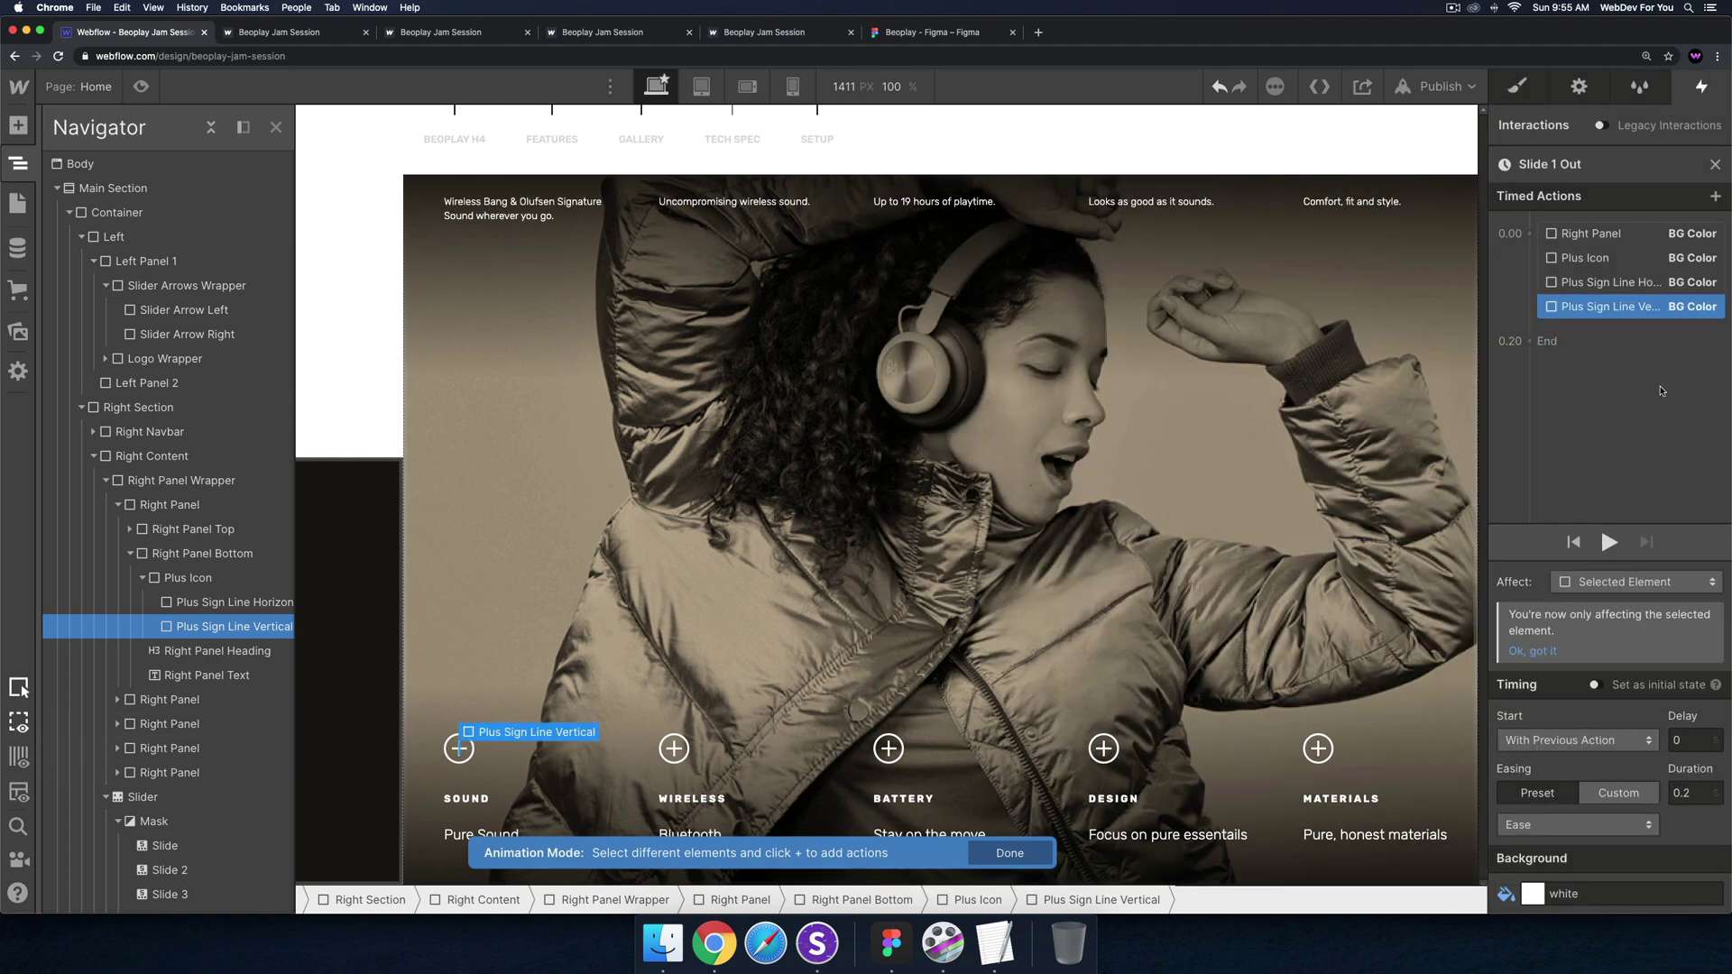
Preview the page briefly, publish the site to its webflow.io domain and open the live page
click(139, 87)
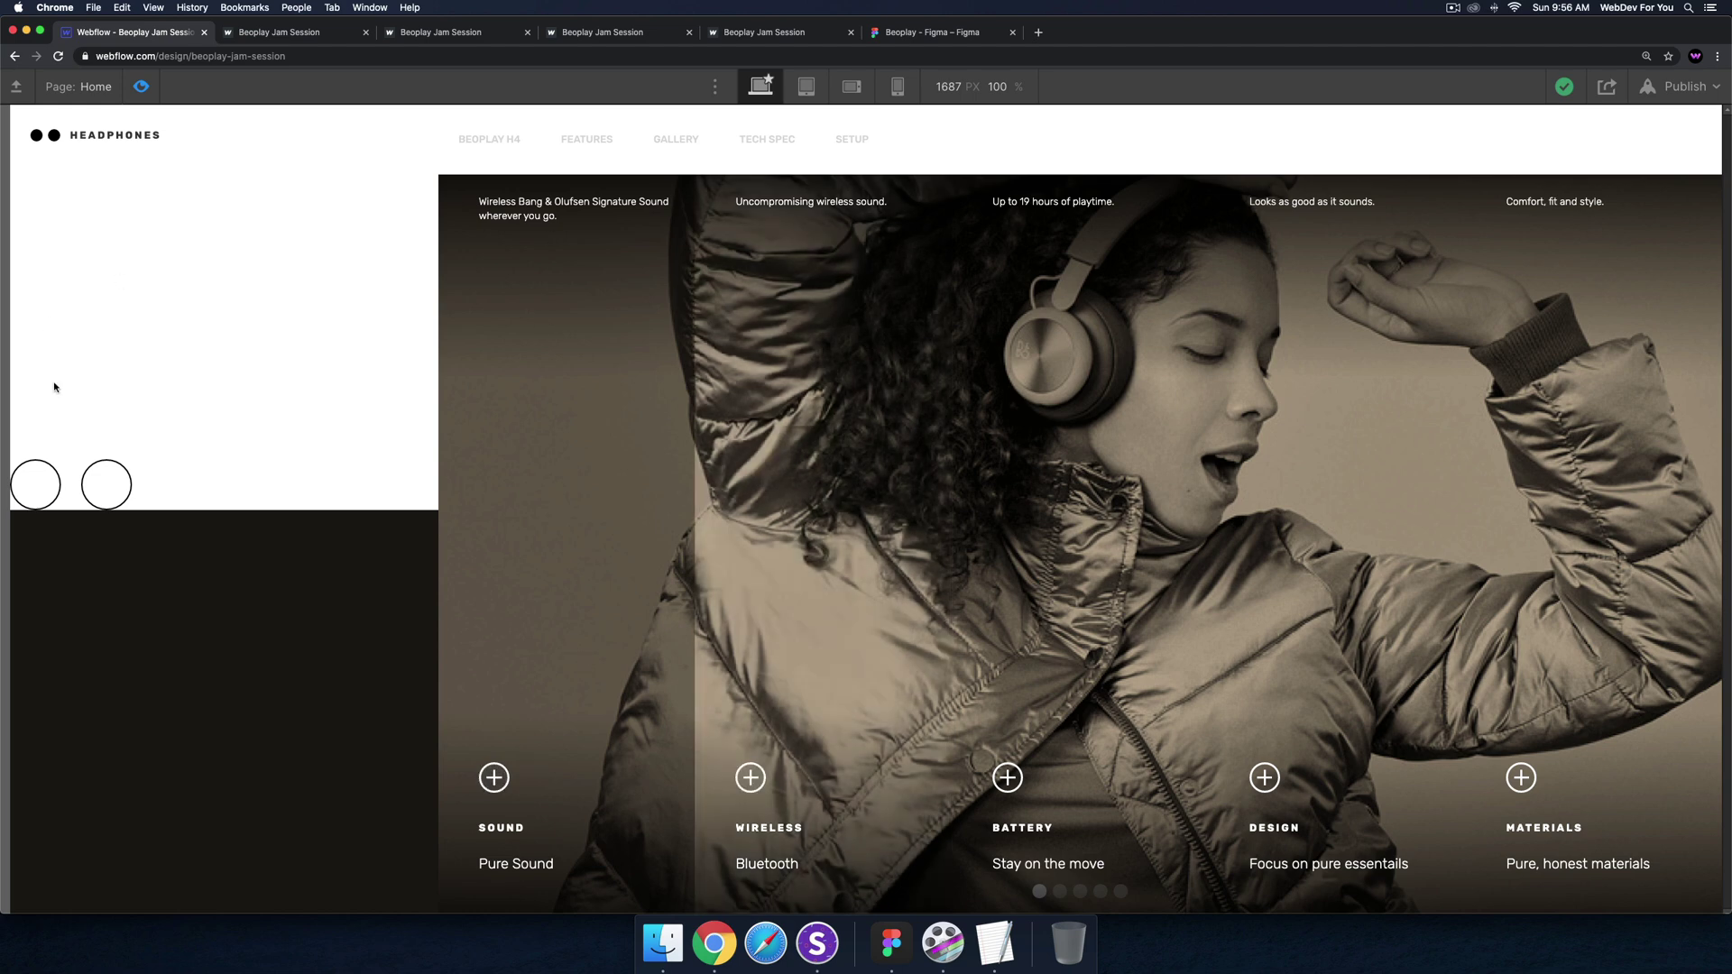
click(137, 87)
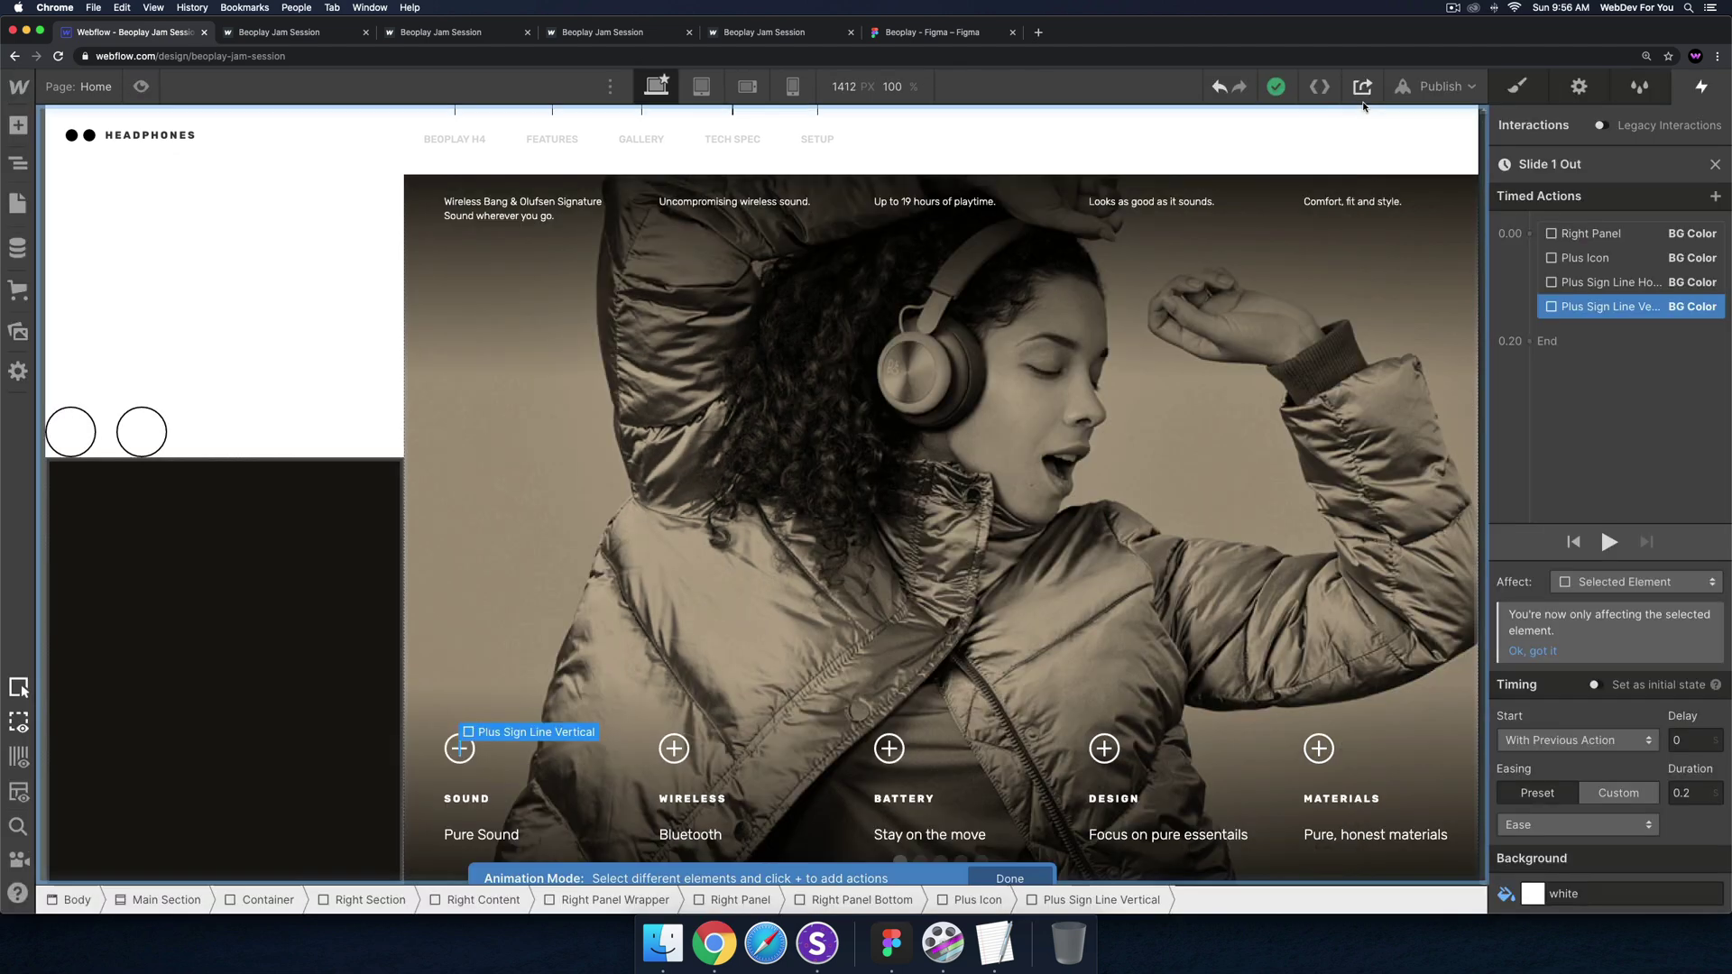
click(1441, 86)
click(1353, 340)
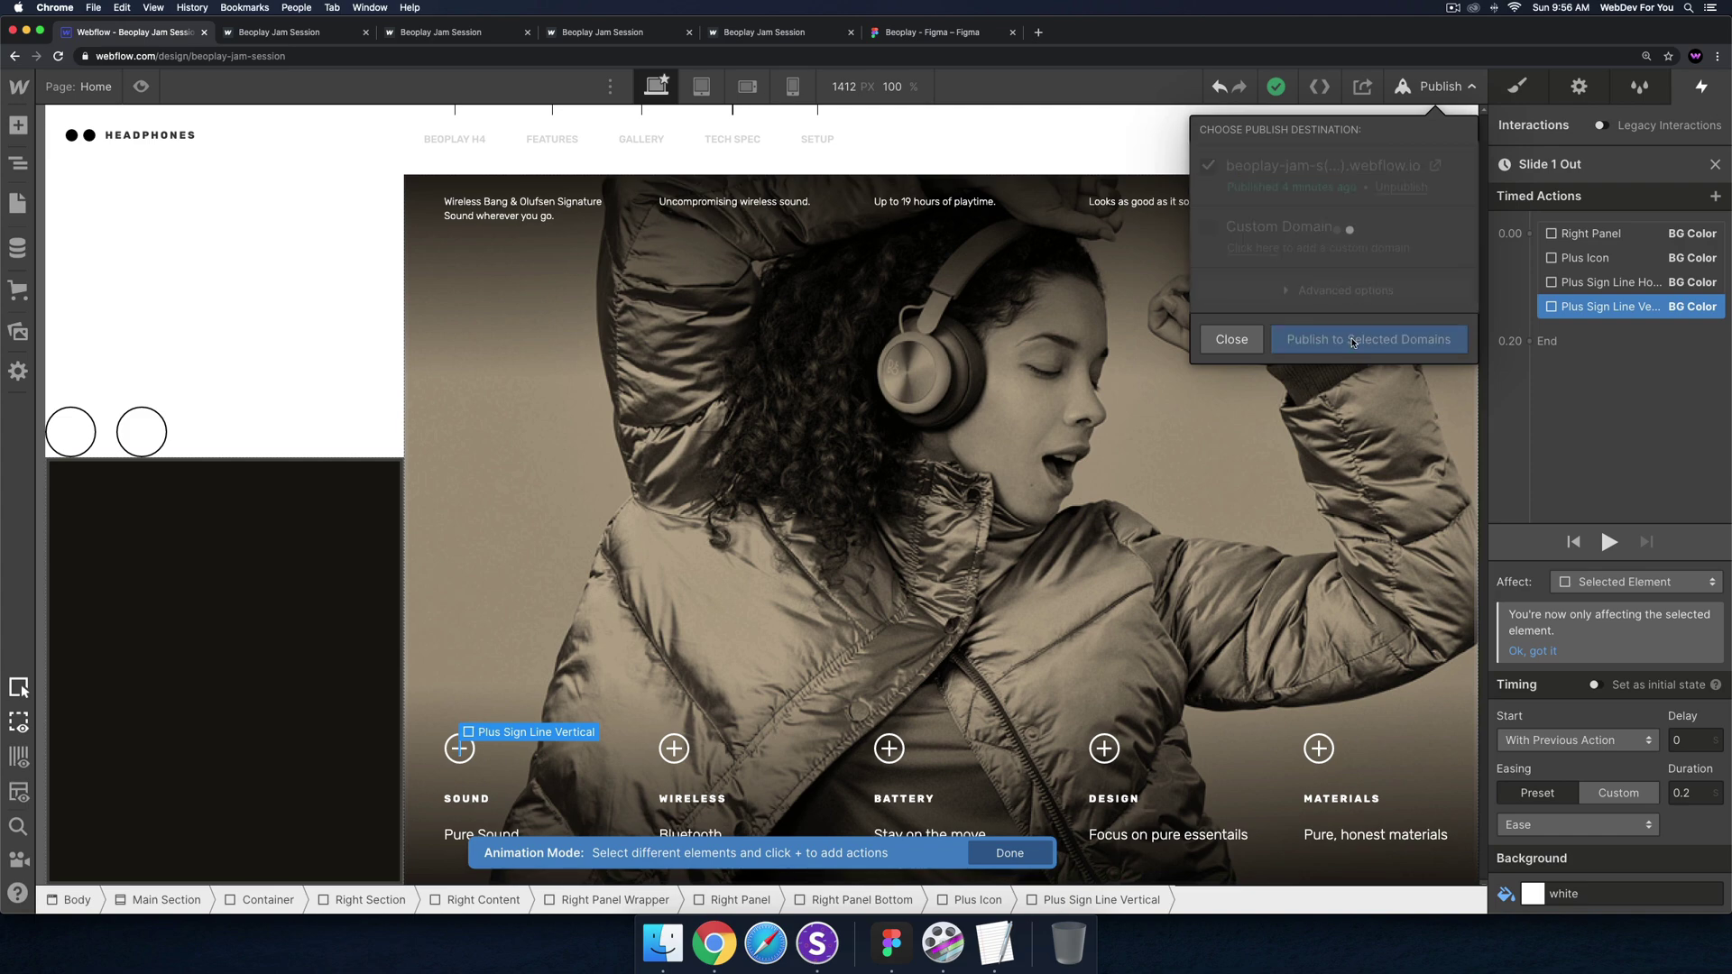
click(1436, 167)
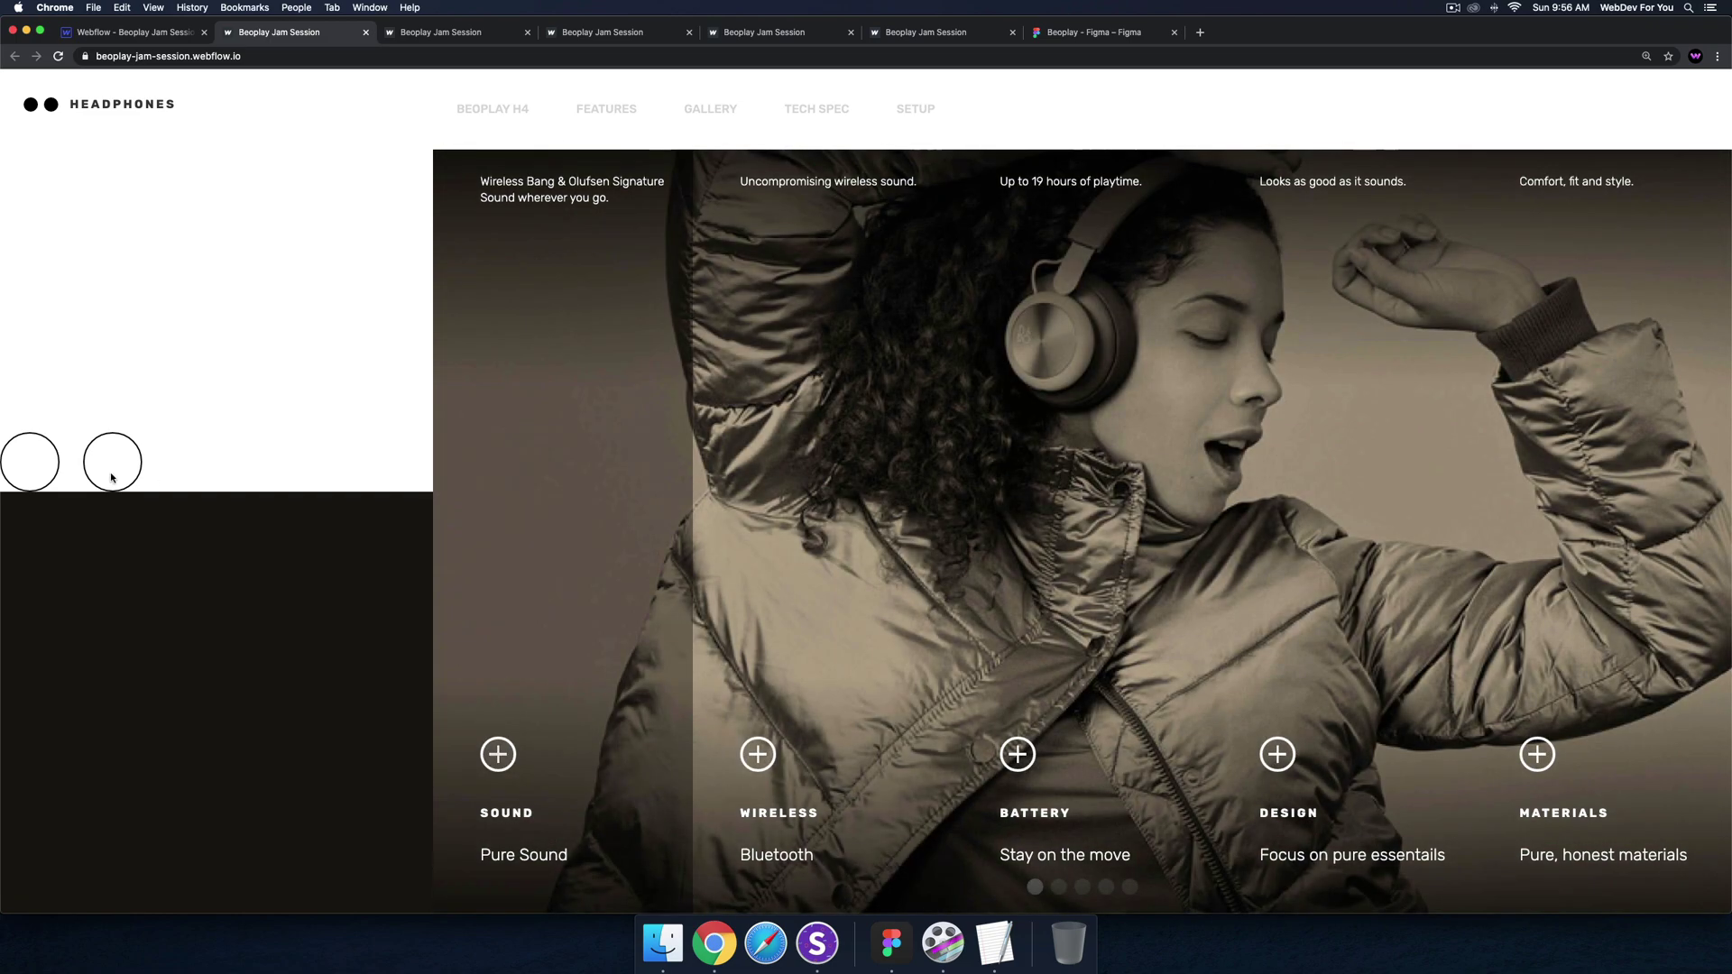
Test the slide-change animation with both slider arrows on the live page, and return to the Webflow Designer
click(113, 477)
click(56, 470)
click(156, 34)
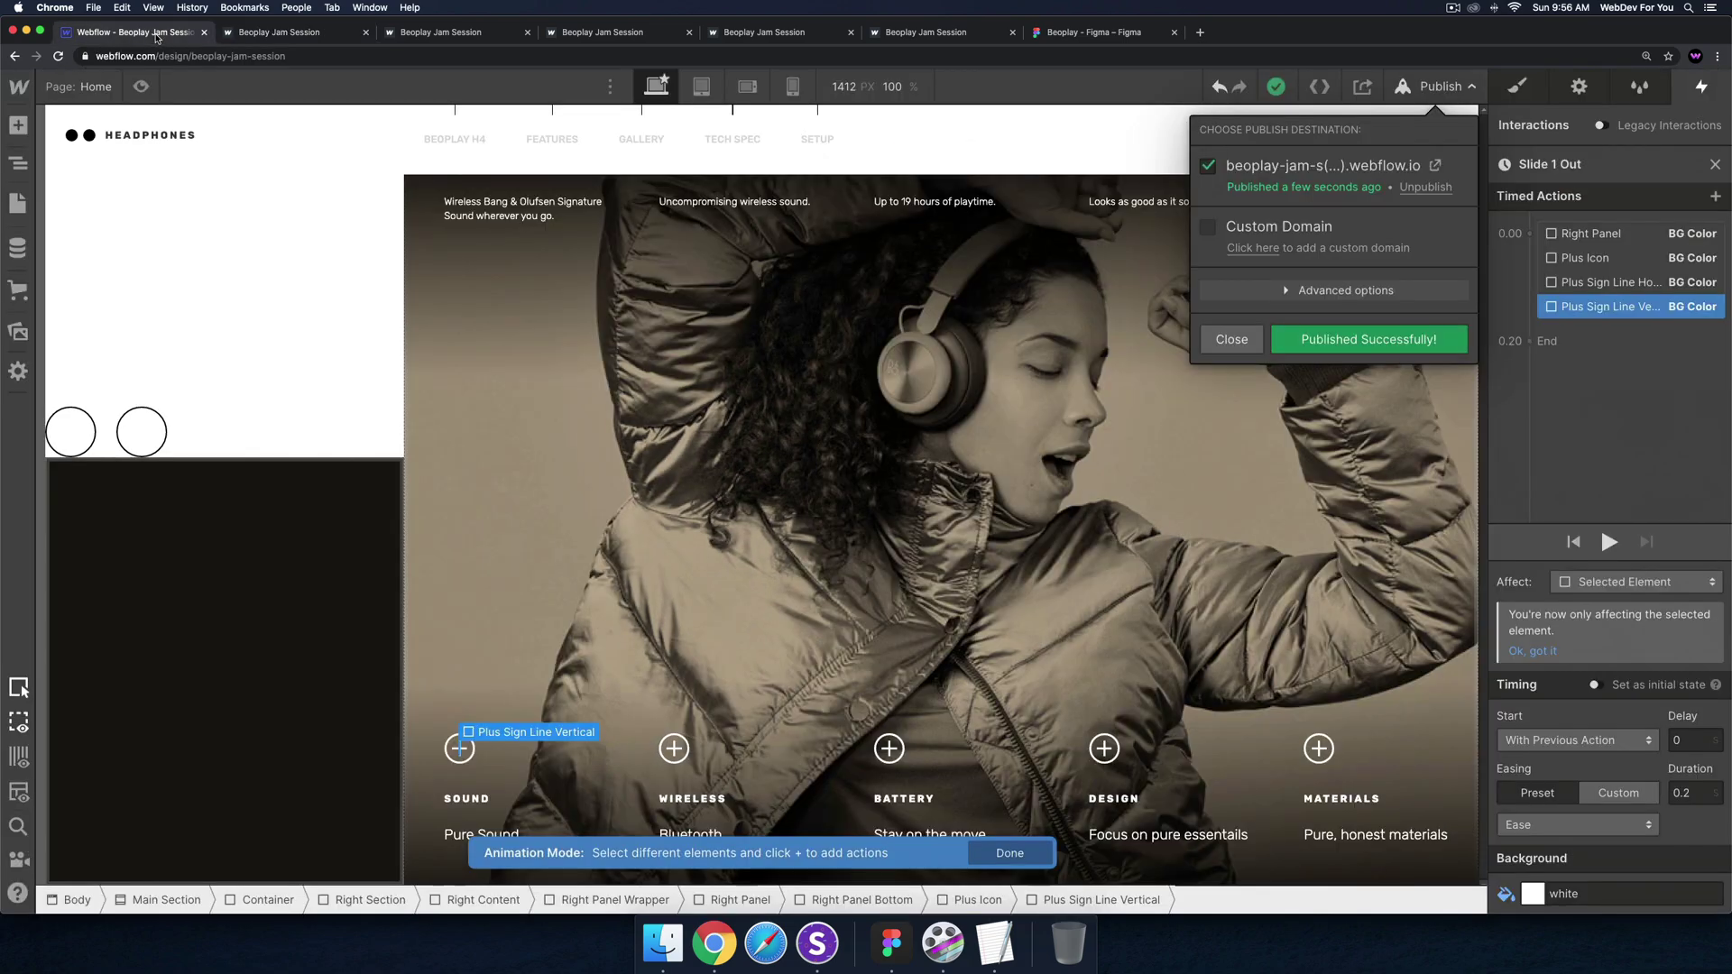
click(1234, 343)
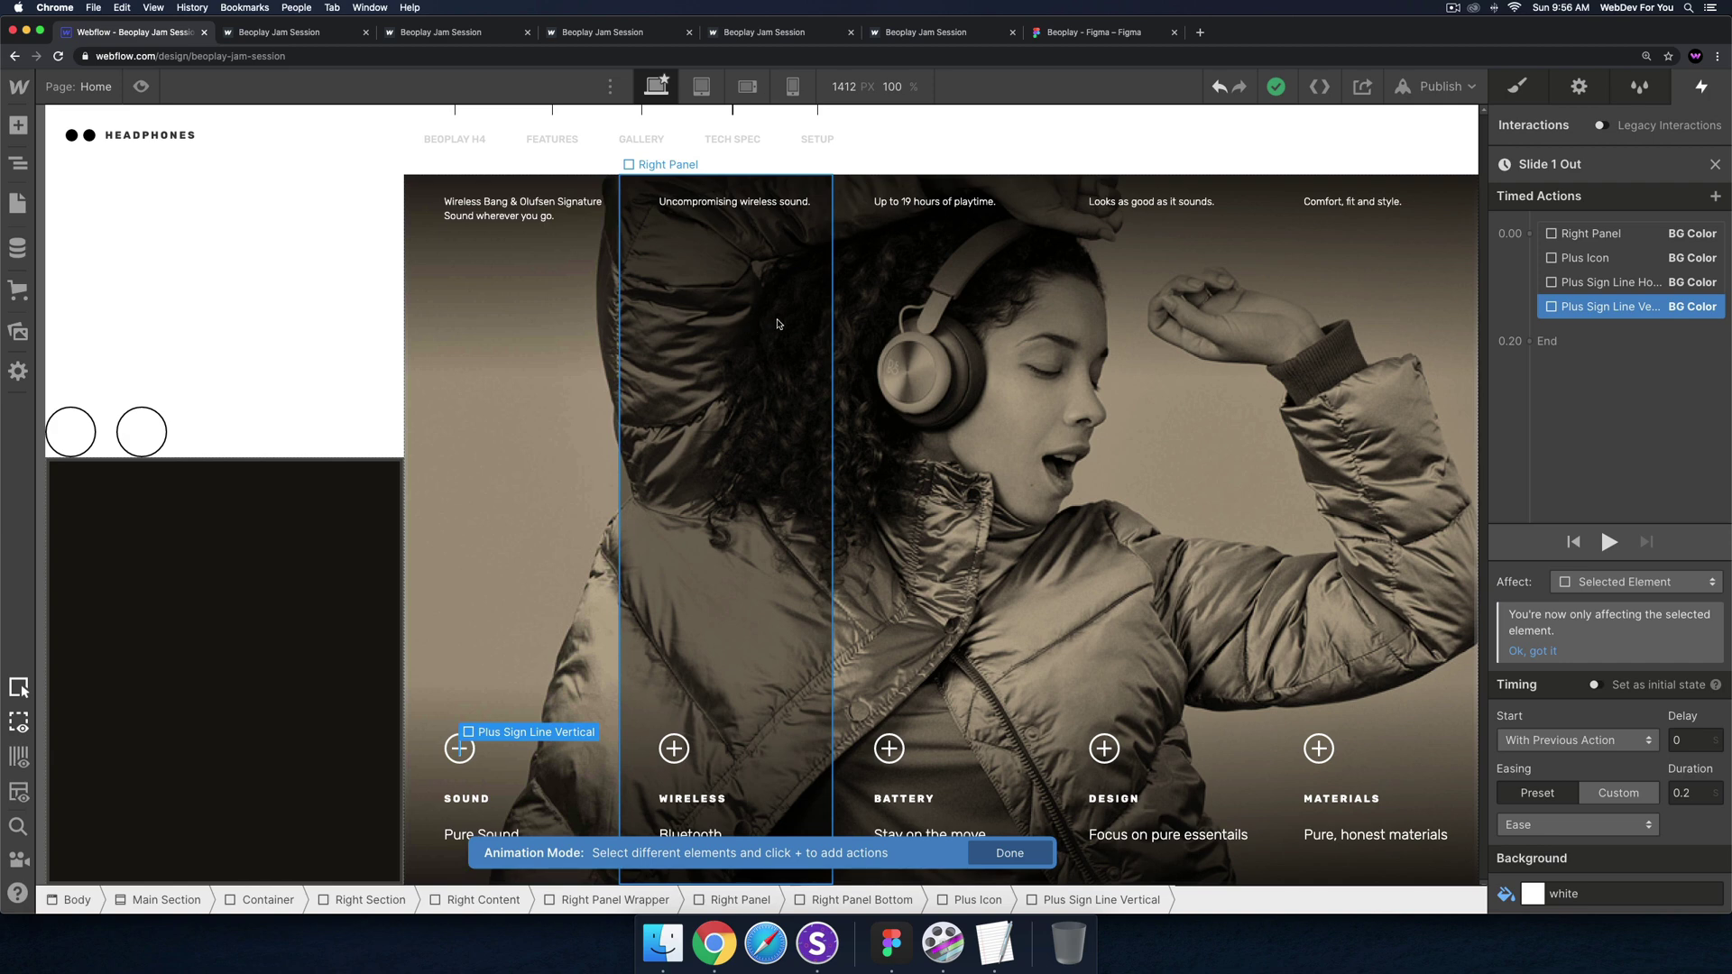
Give the slider's first slide the class name Slide 1
click(17, 164)
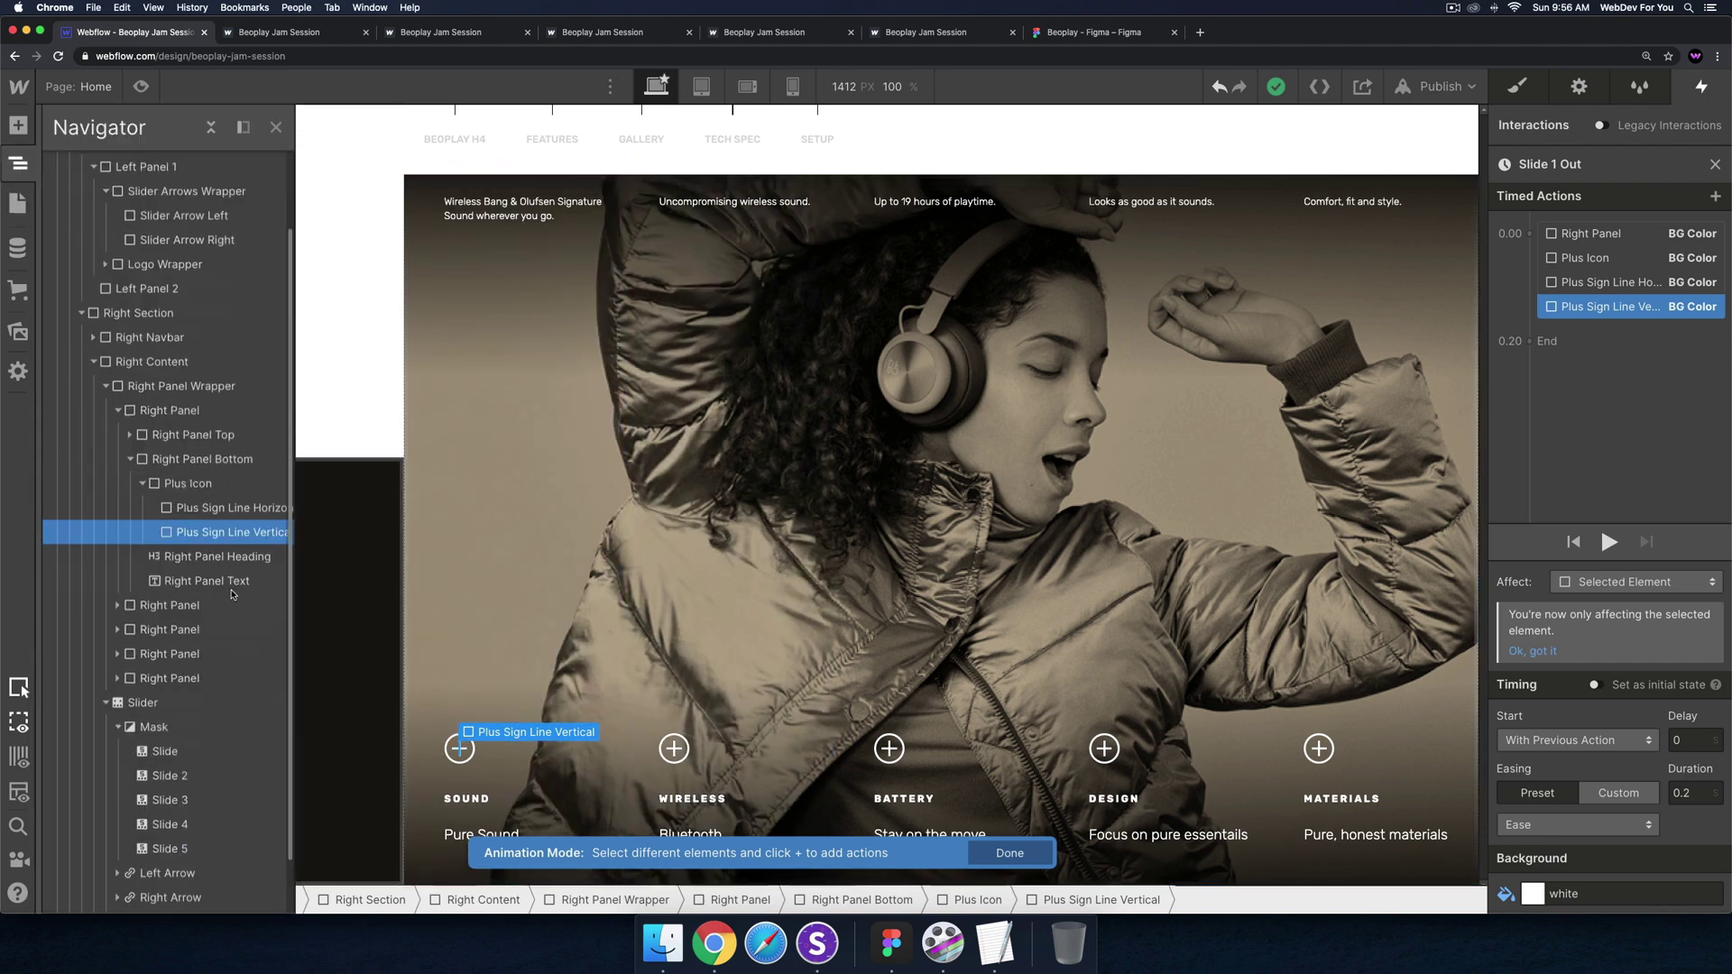
scroll(231, 593, down, 2)
click(170, 708)
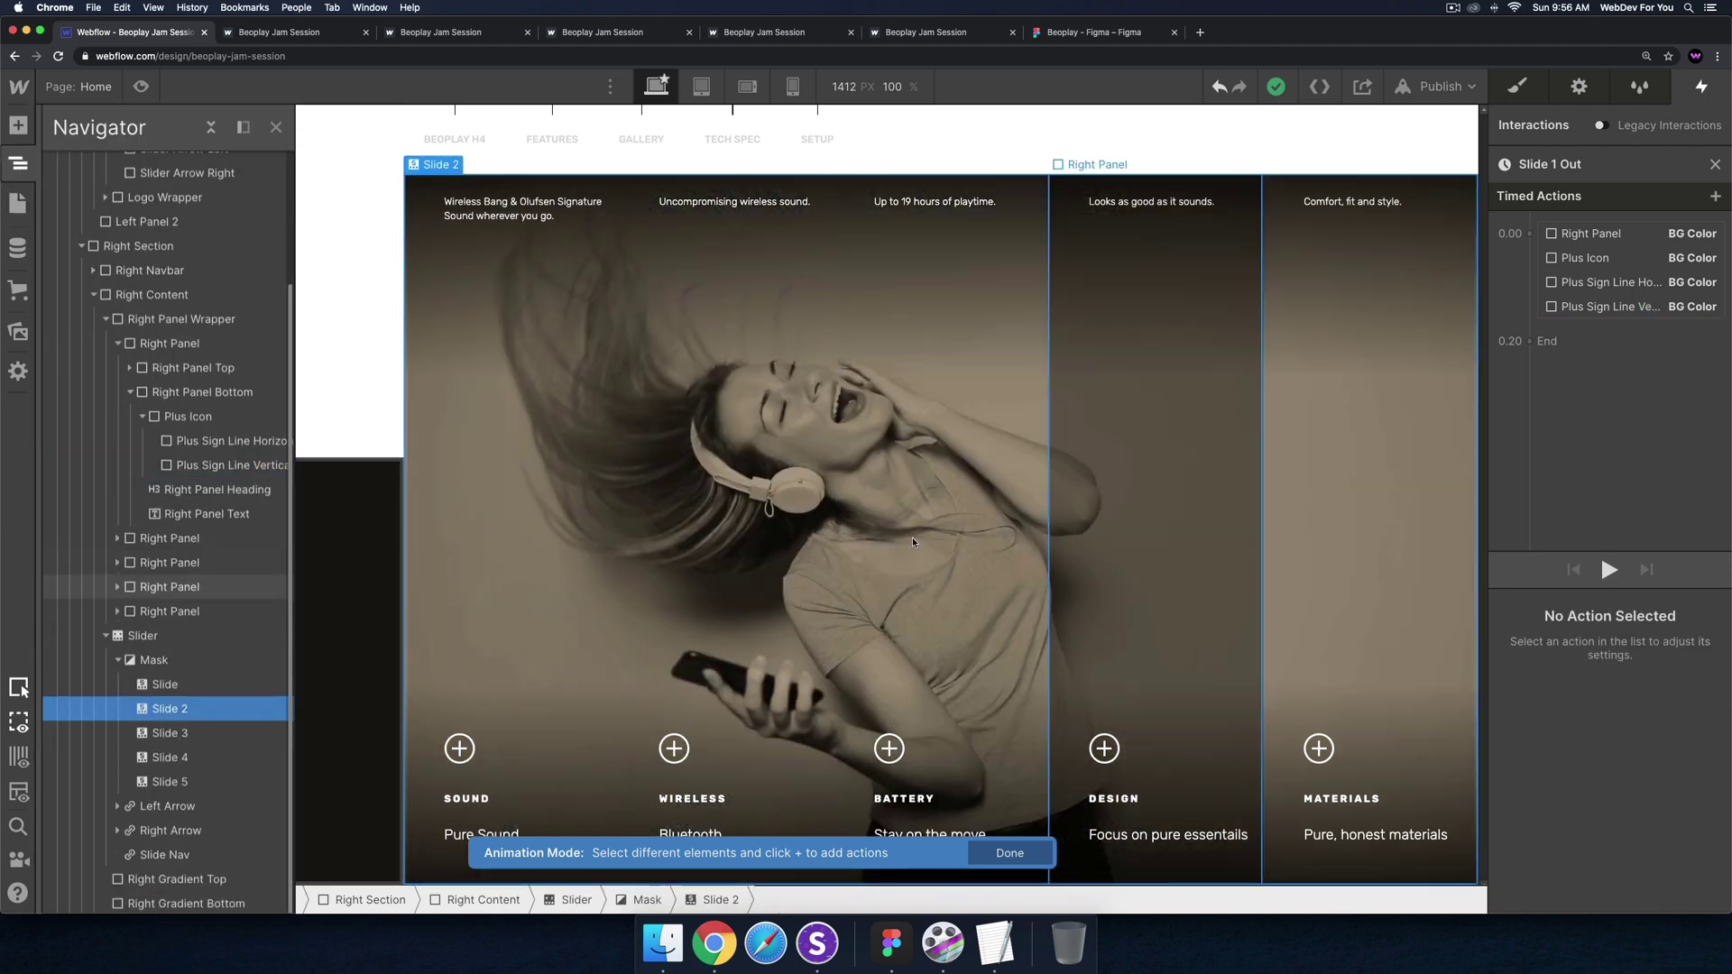
click(165, 684)
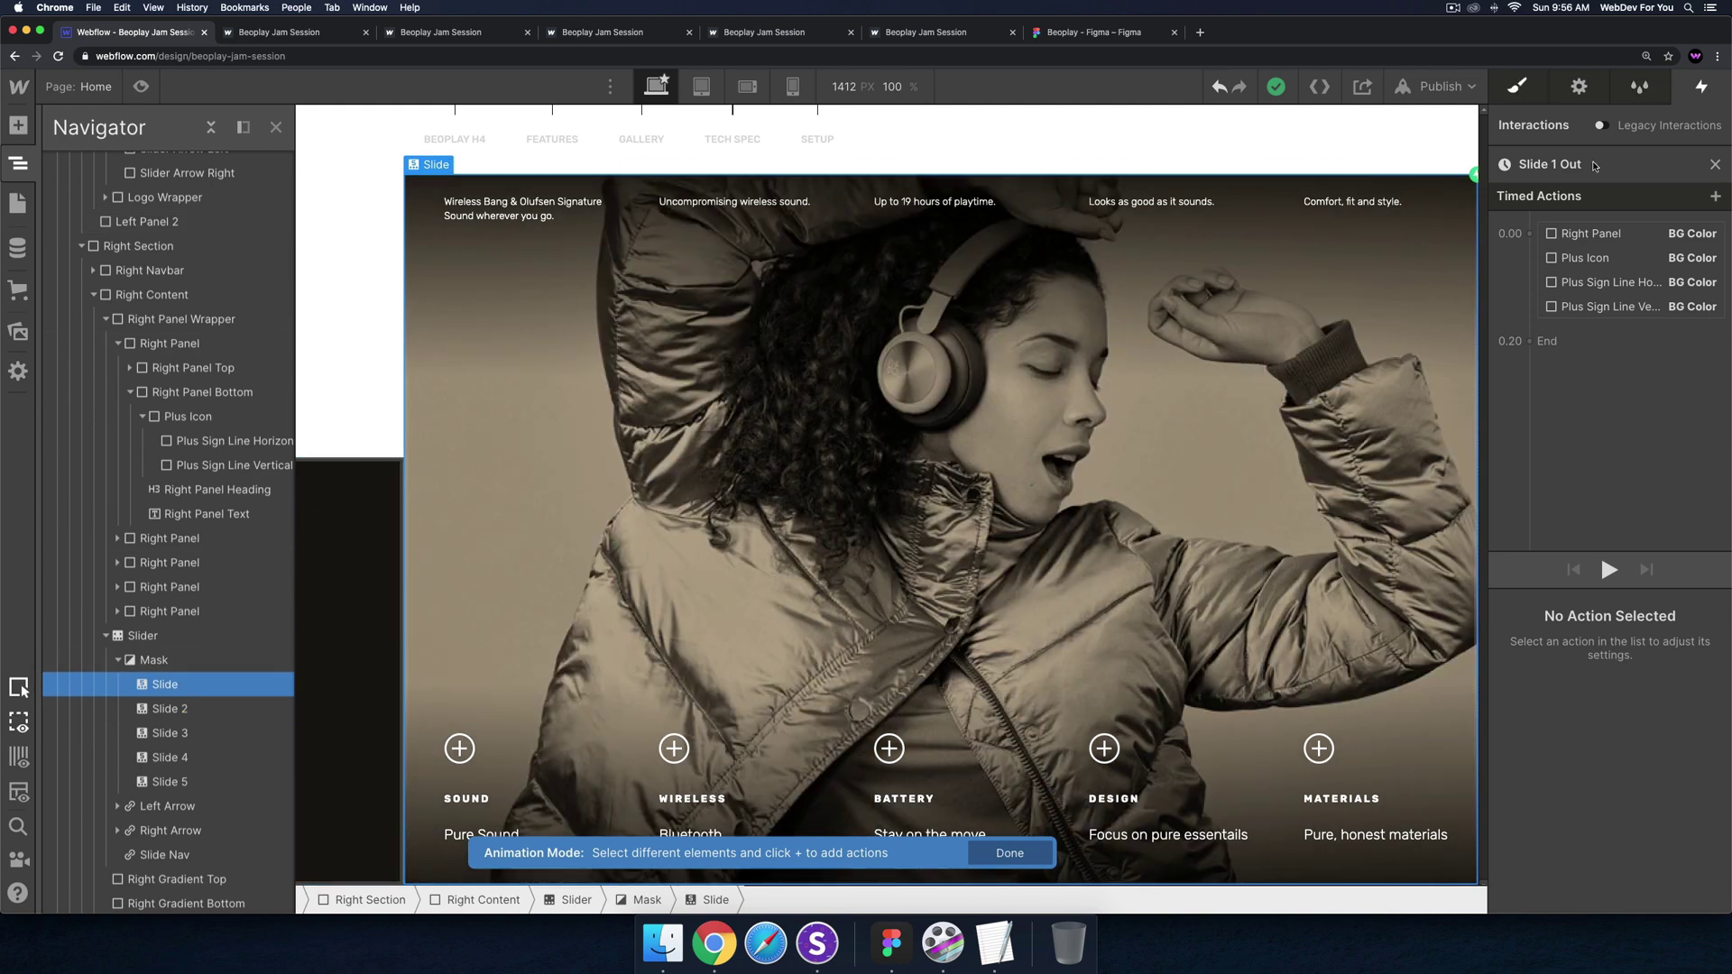
key(s)
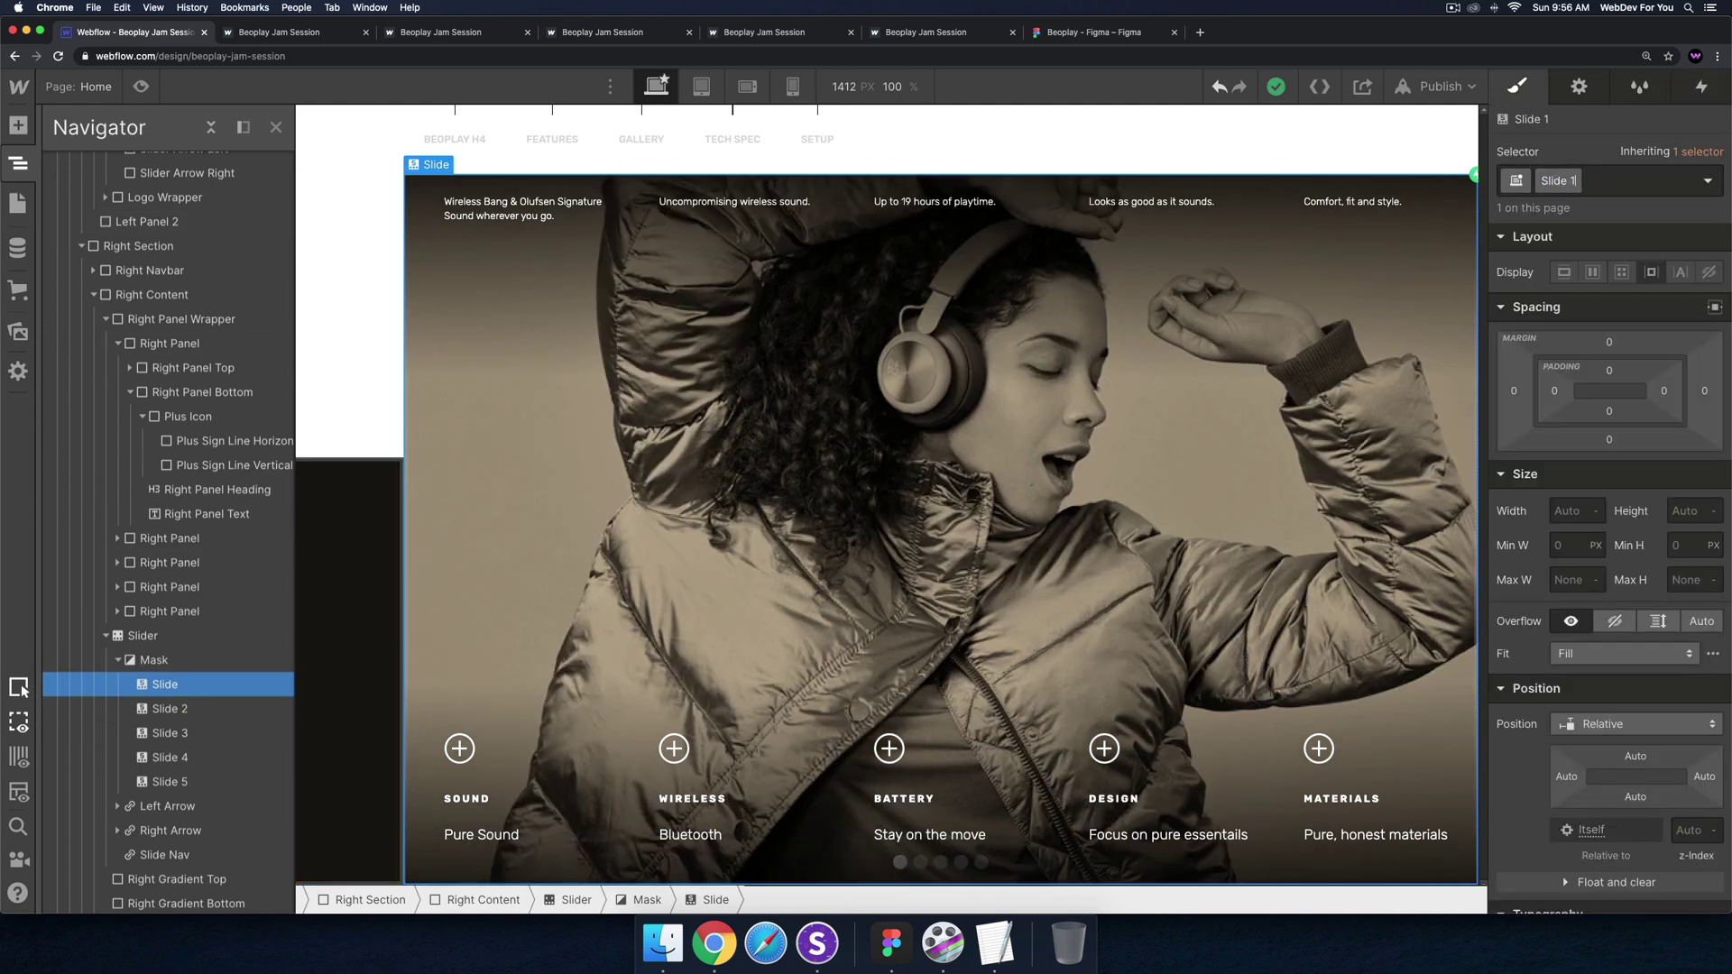
key(Return)
Add a Slider change trigger to Slide 2 and set its Slider in view action to Start an animation
click(170, 709)
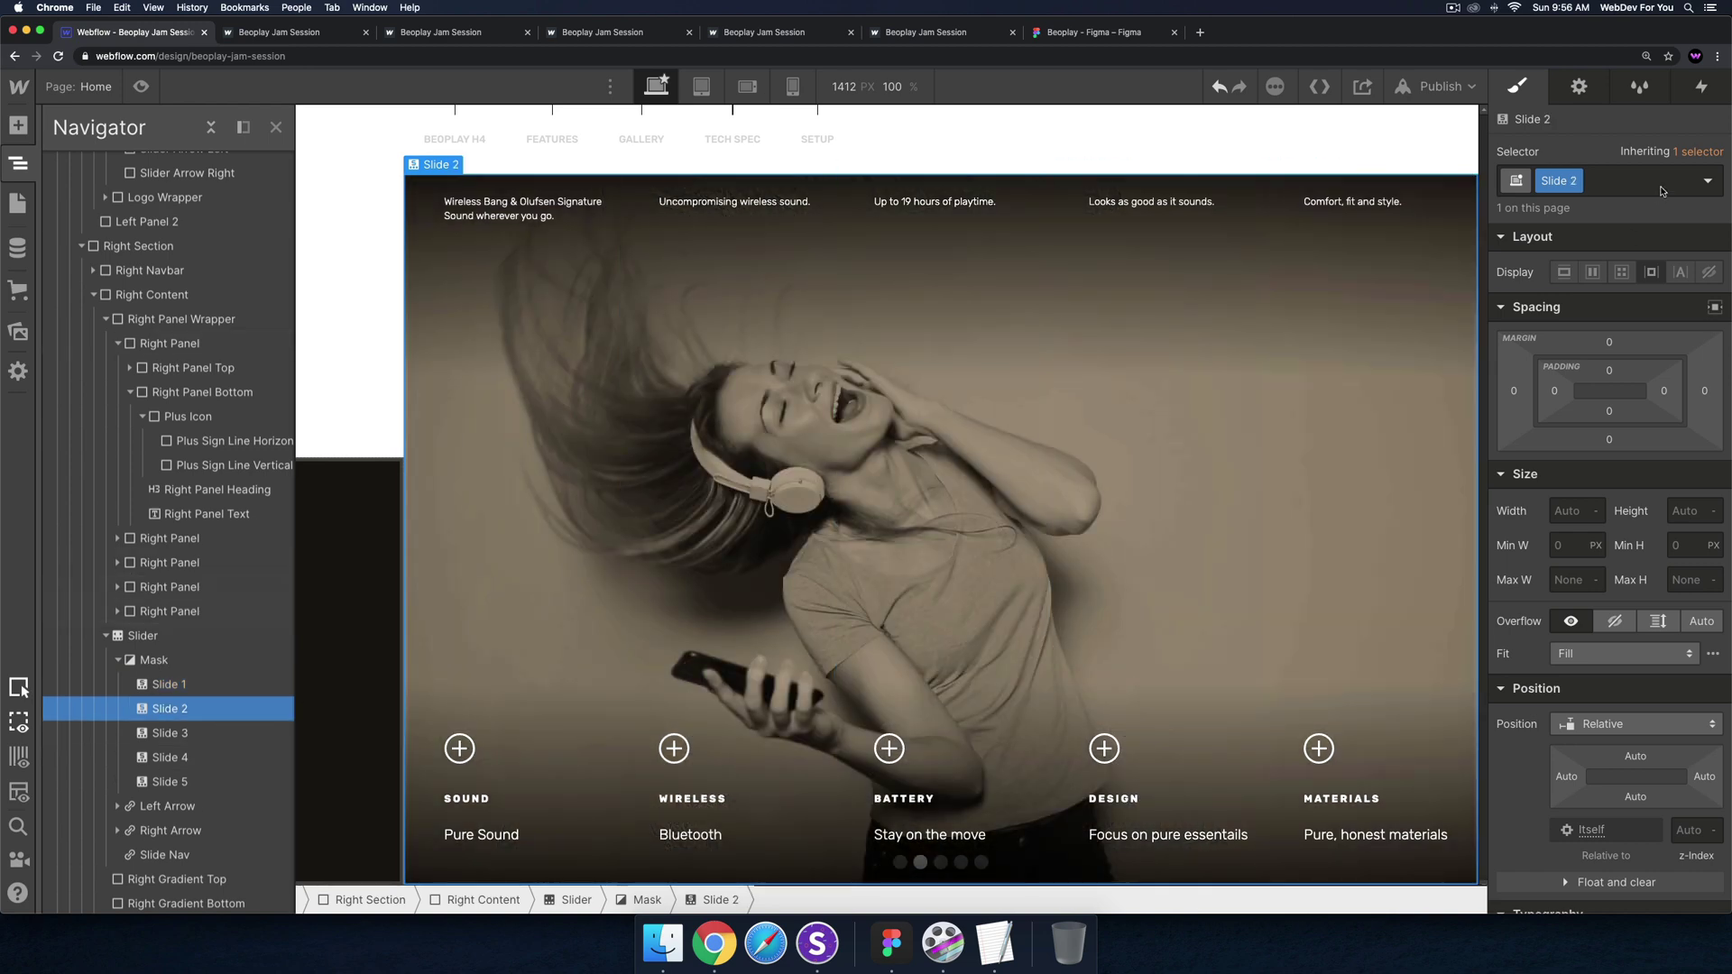
click(1702, 86)
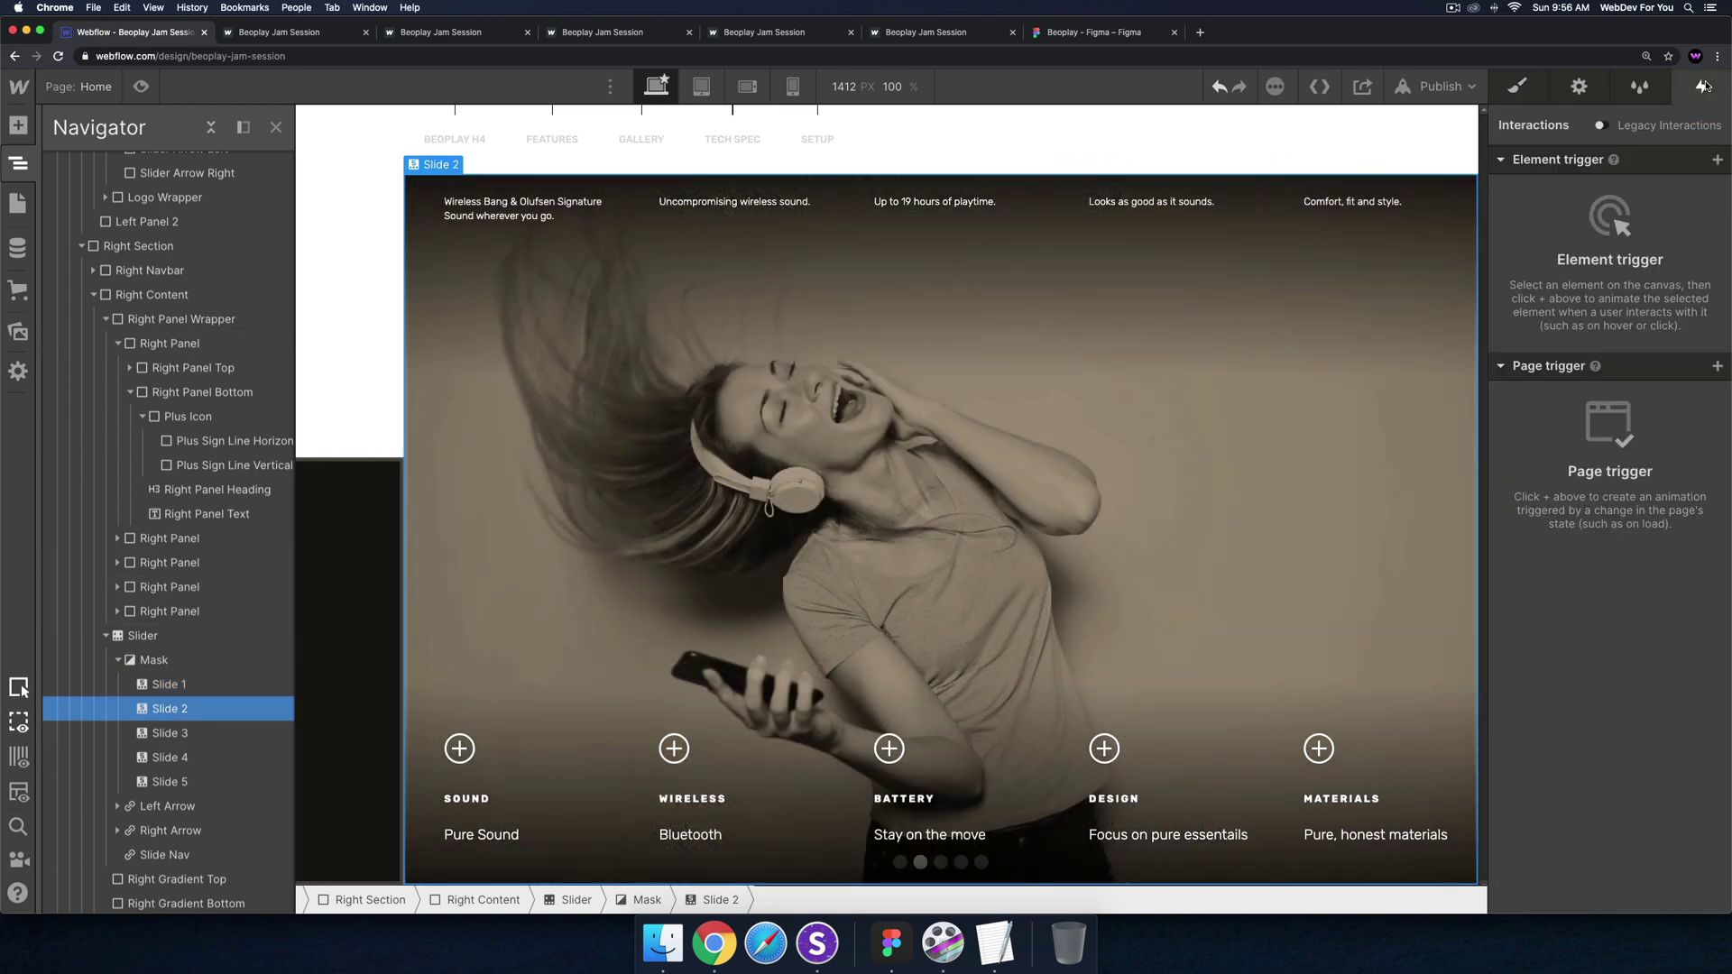
click(1719, 161)
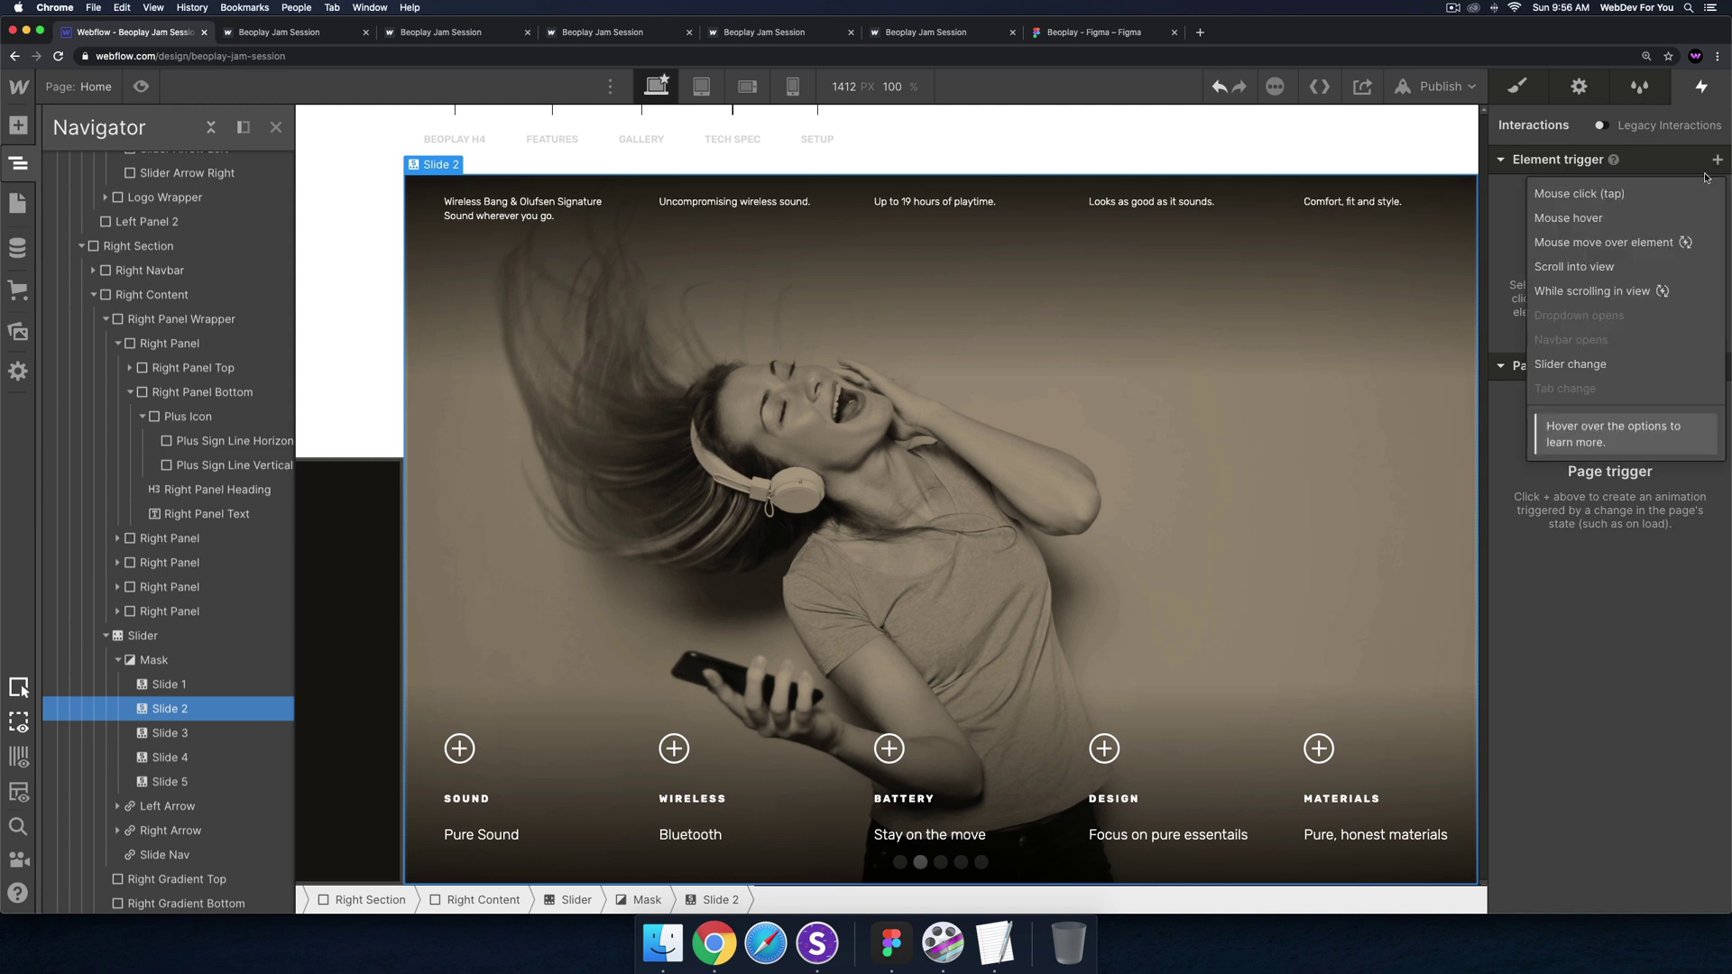
click(1583, 361)
scroll(1583, 361, down, 2)
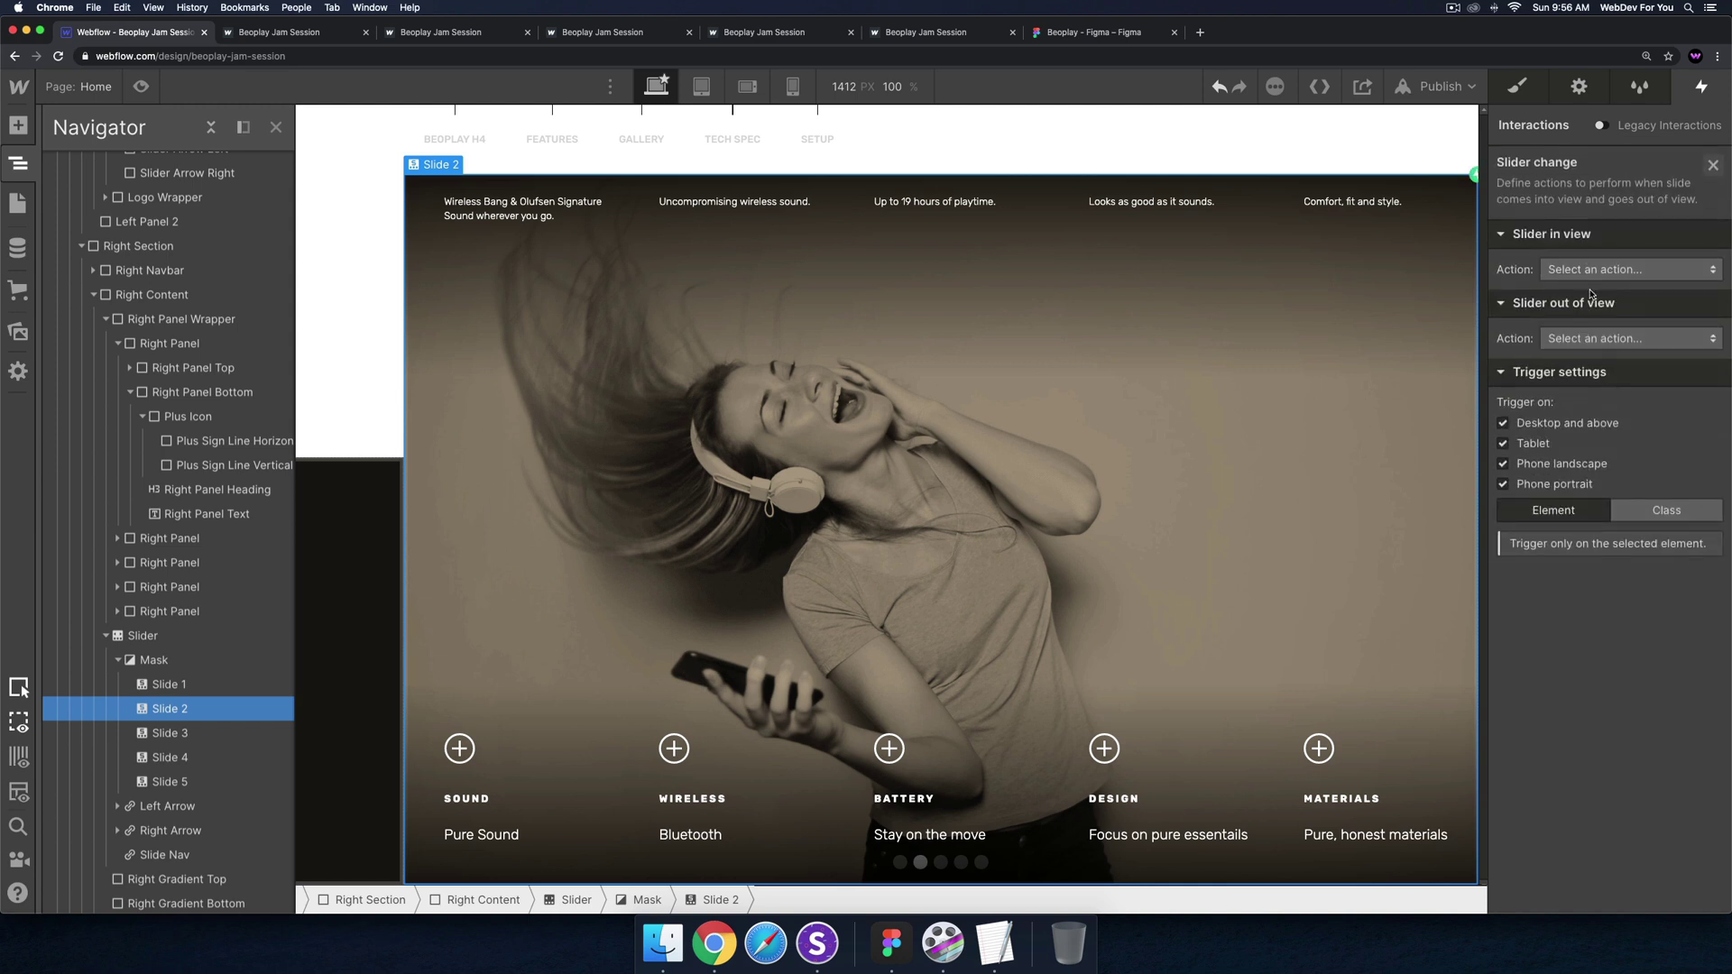
click(1595, 272)
click(1592, 318)
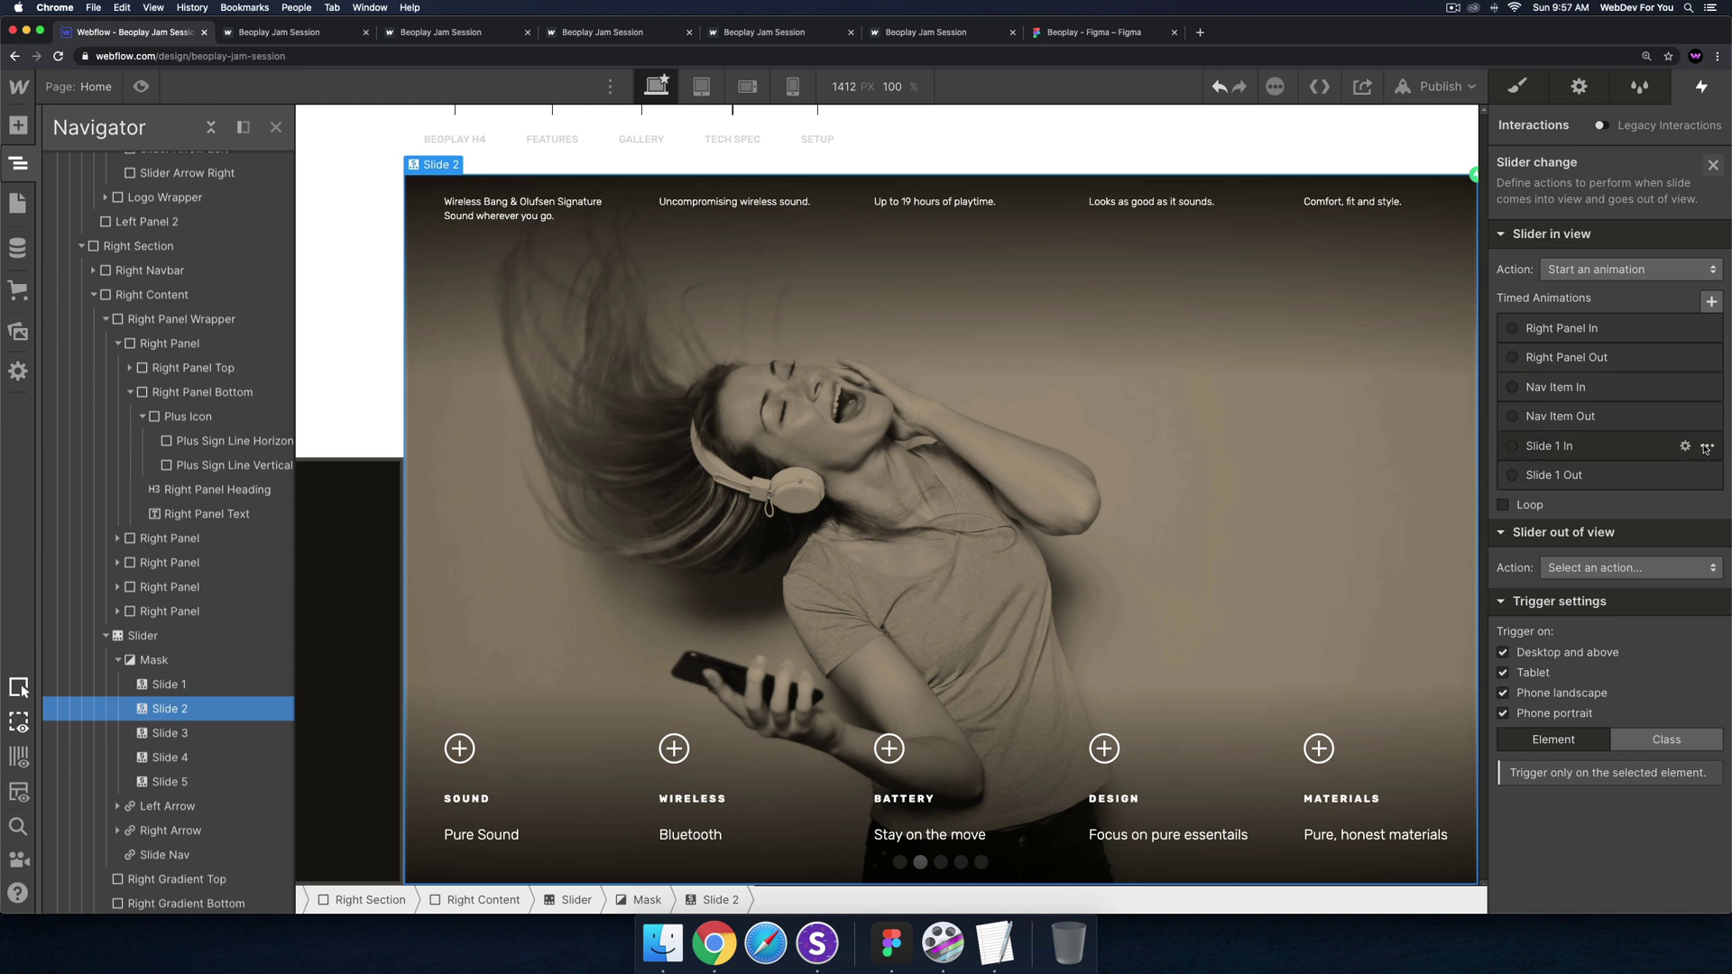
Duplicate the Slide 1 In animation for Slide 2's in-view action and rename the copy Slide 2 In
click(1708, 448)
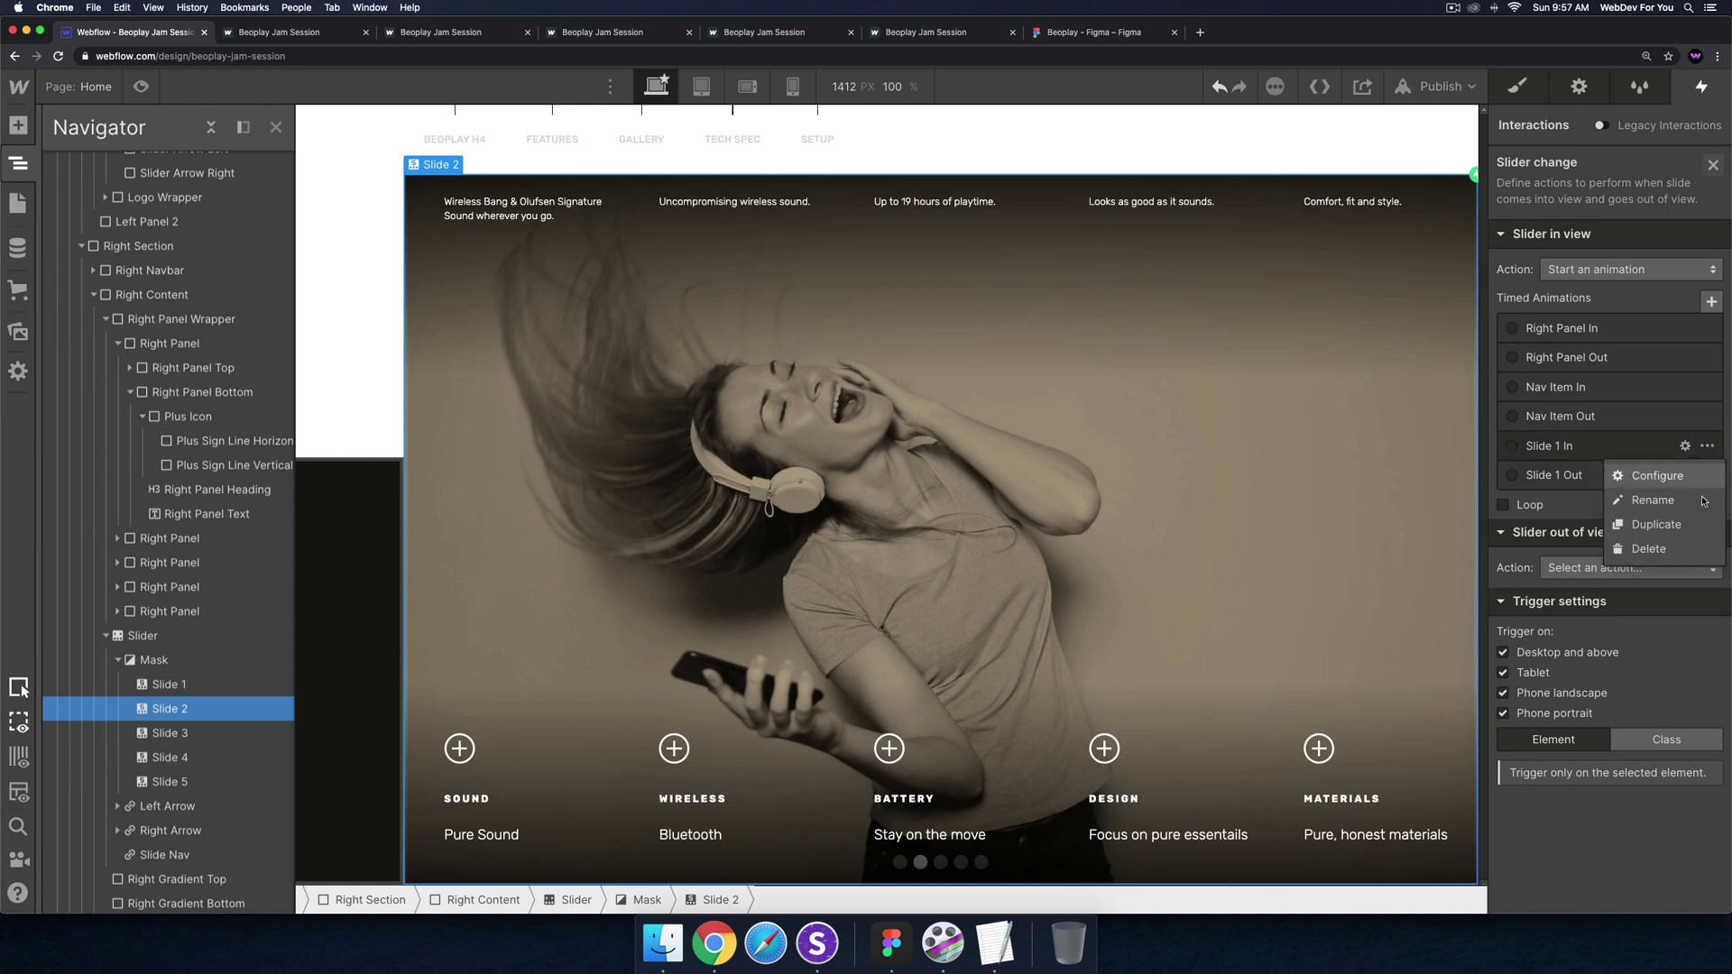
click(1682, 523)
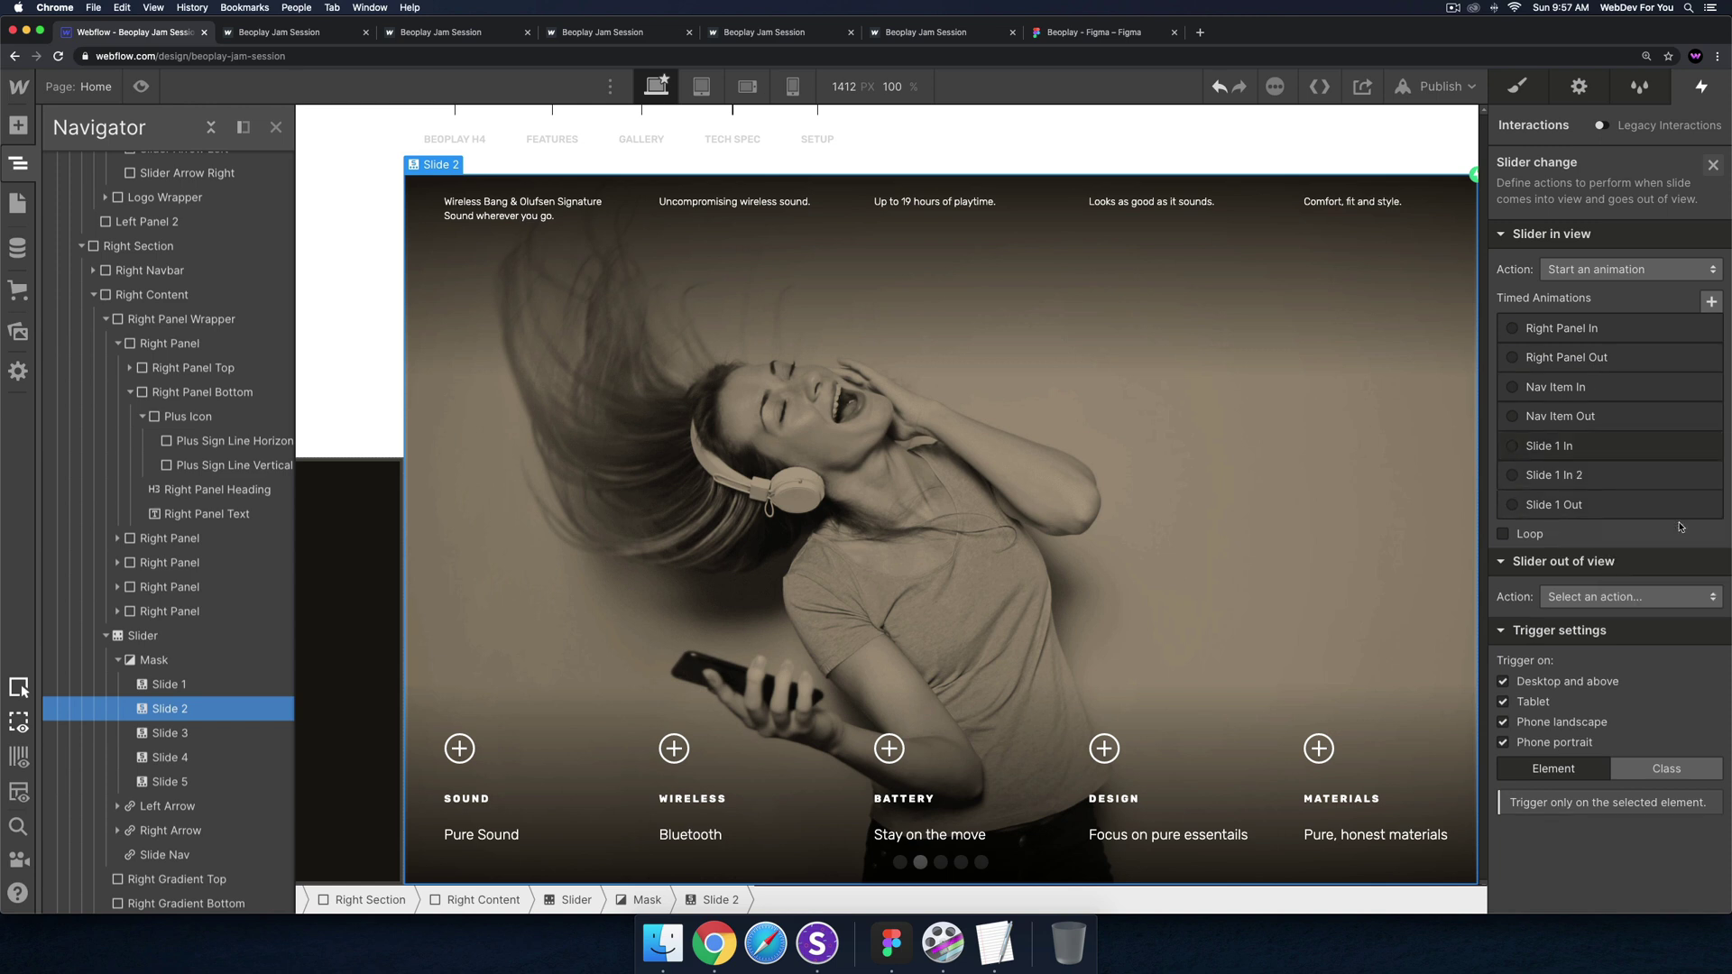
click(1597, 475)
click(1565, 166)
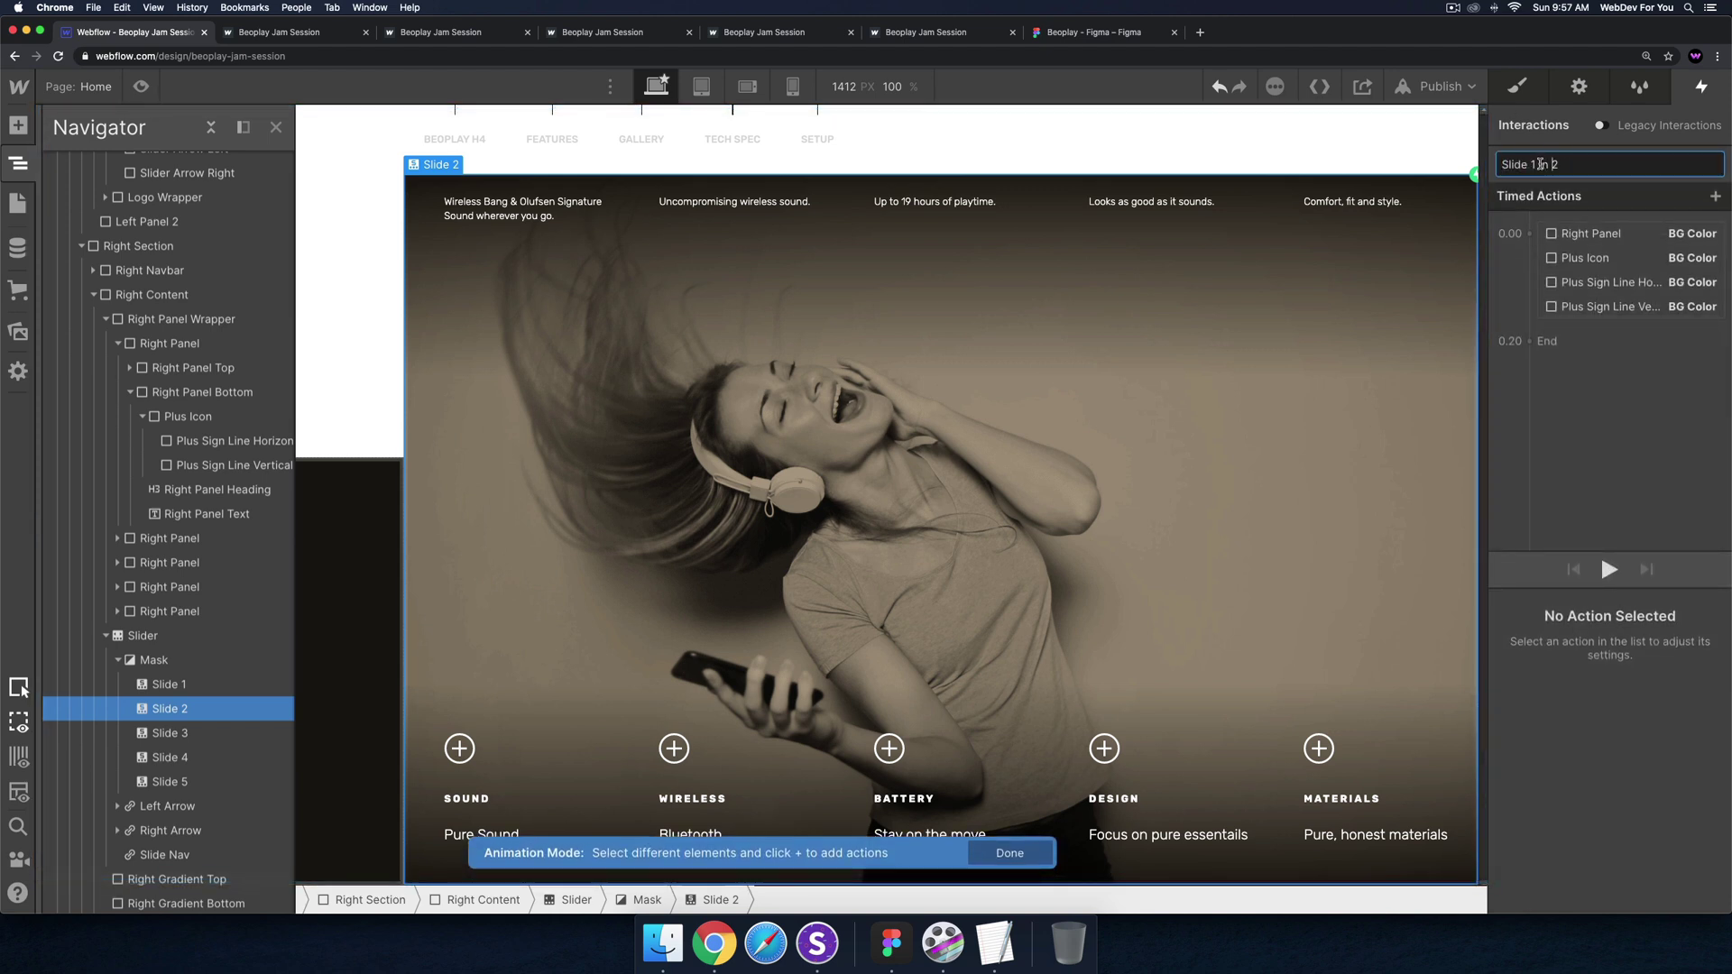
drag(1556, 164, 1531, 164)
text(2)
key(Return)
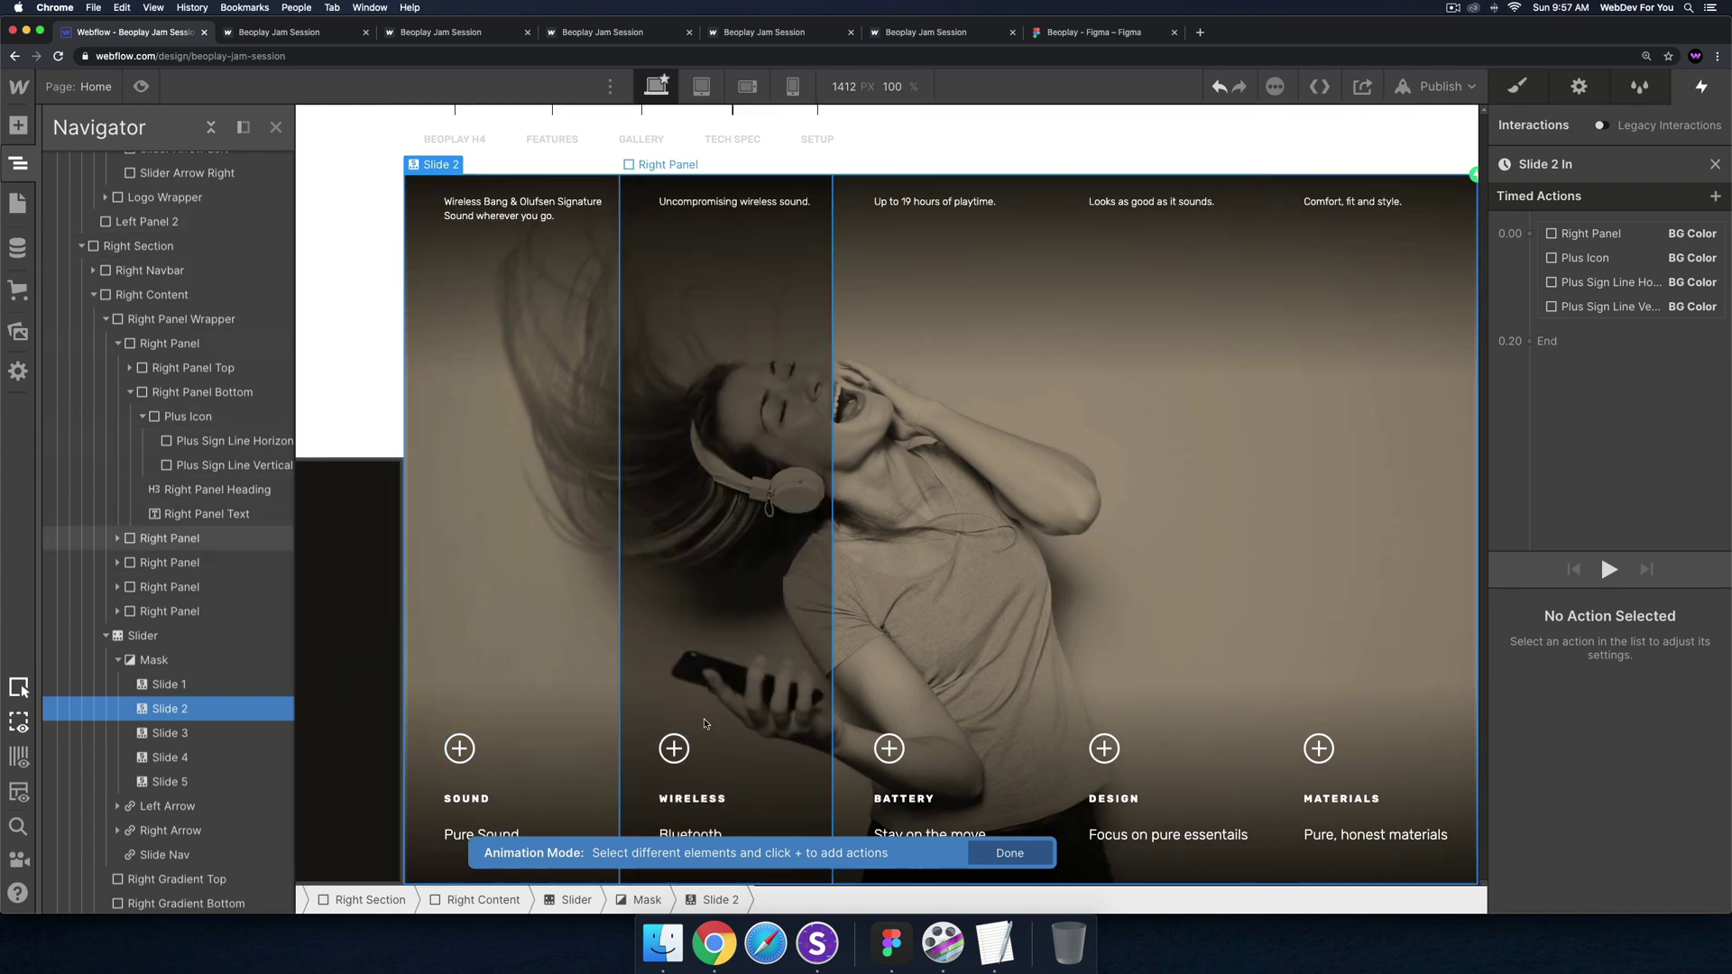
click(1605, 235)
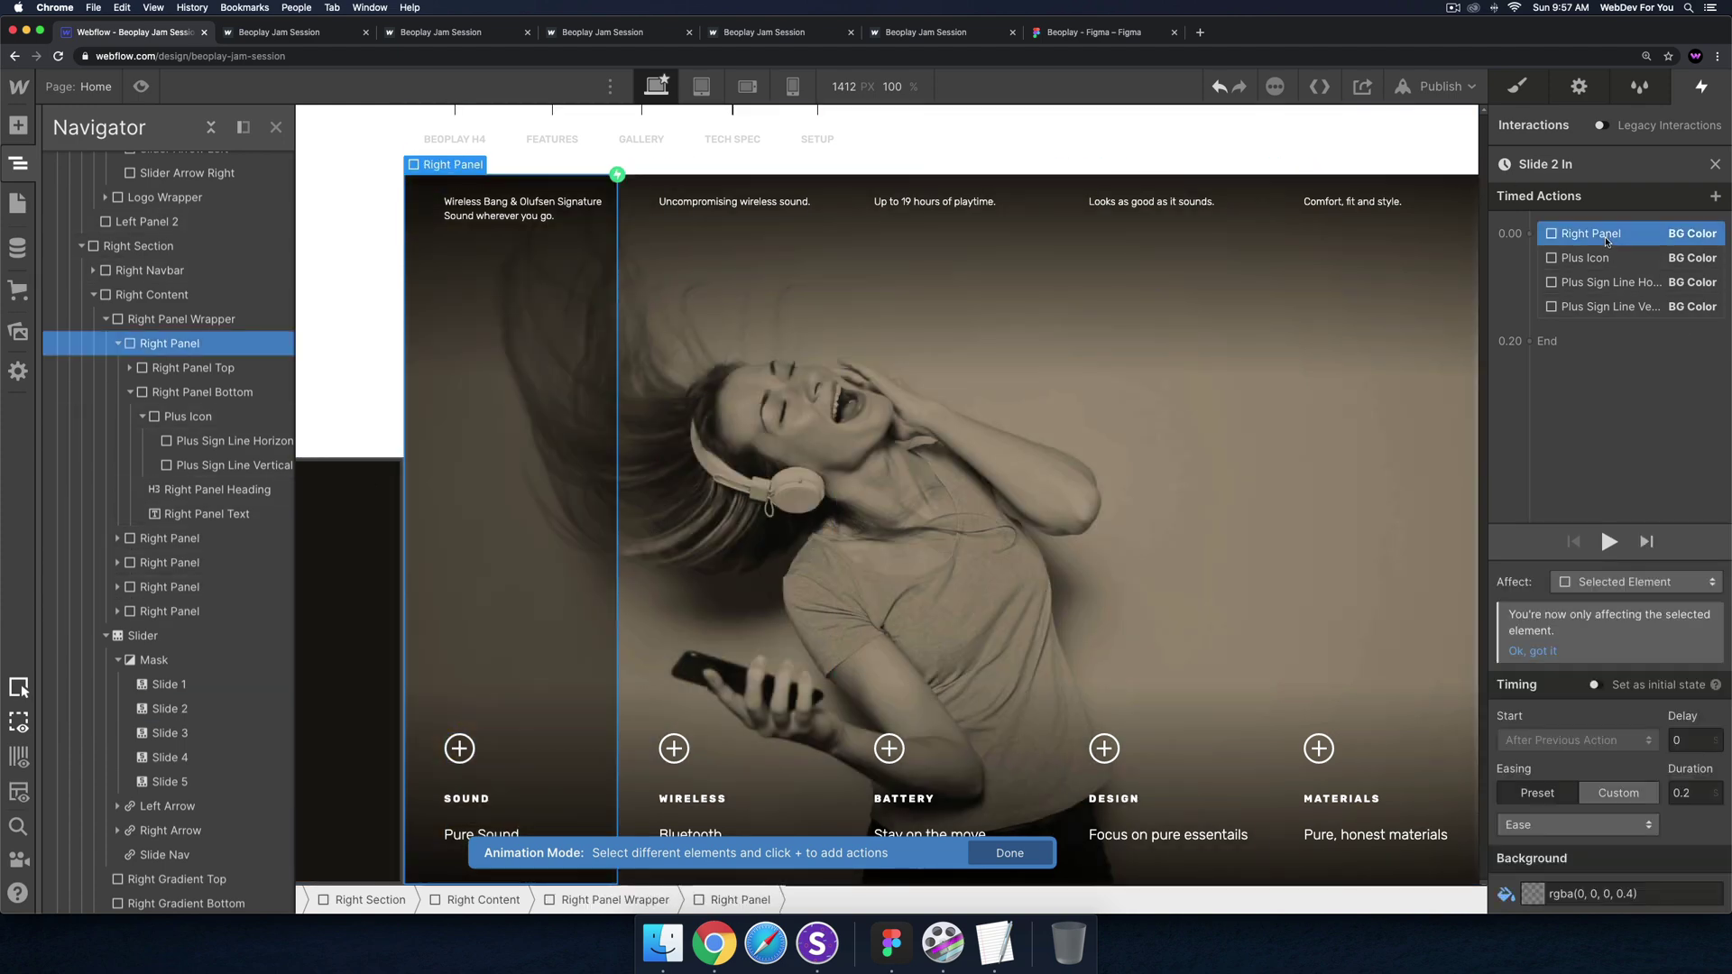
right_click(1606, 238)
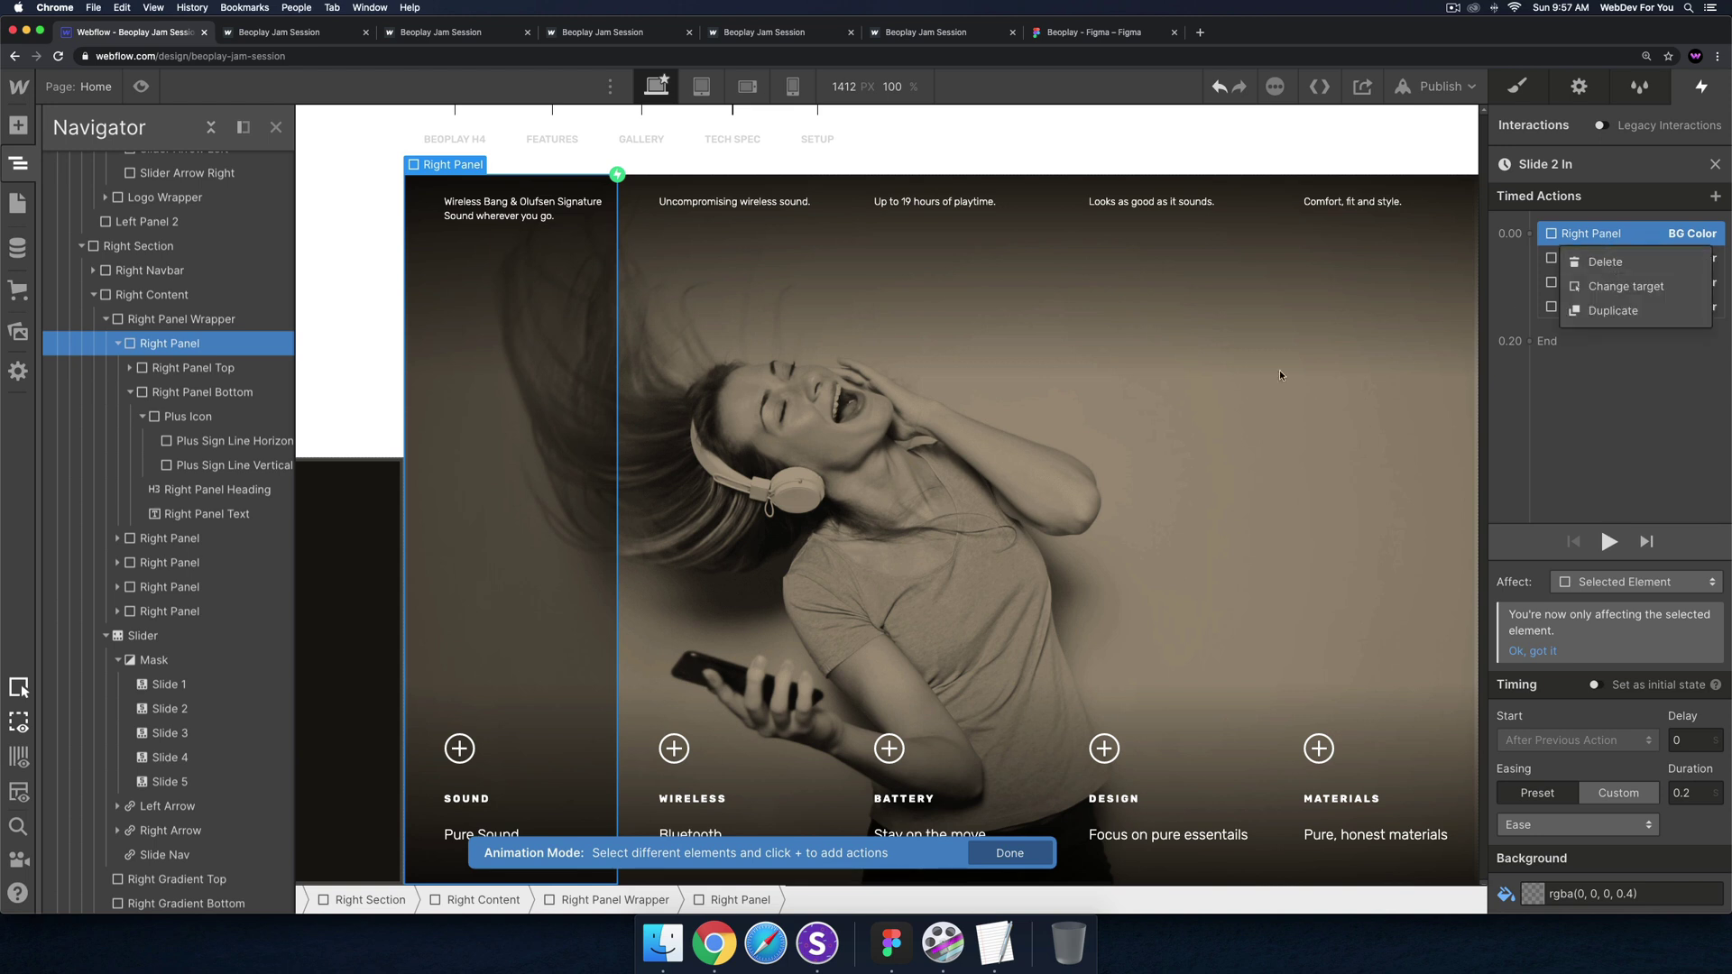
key(Escape)
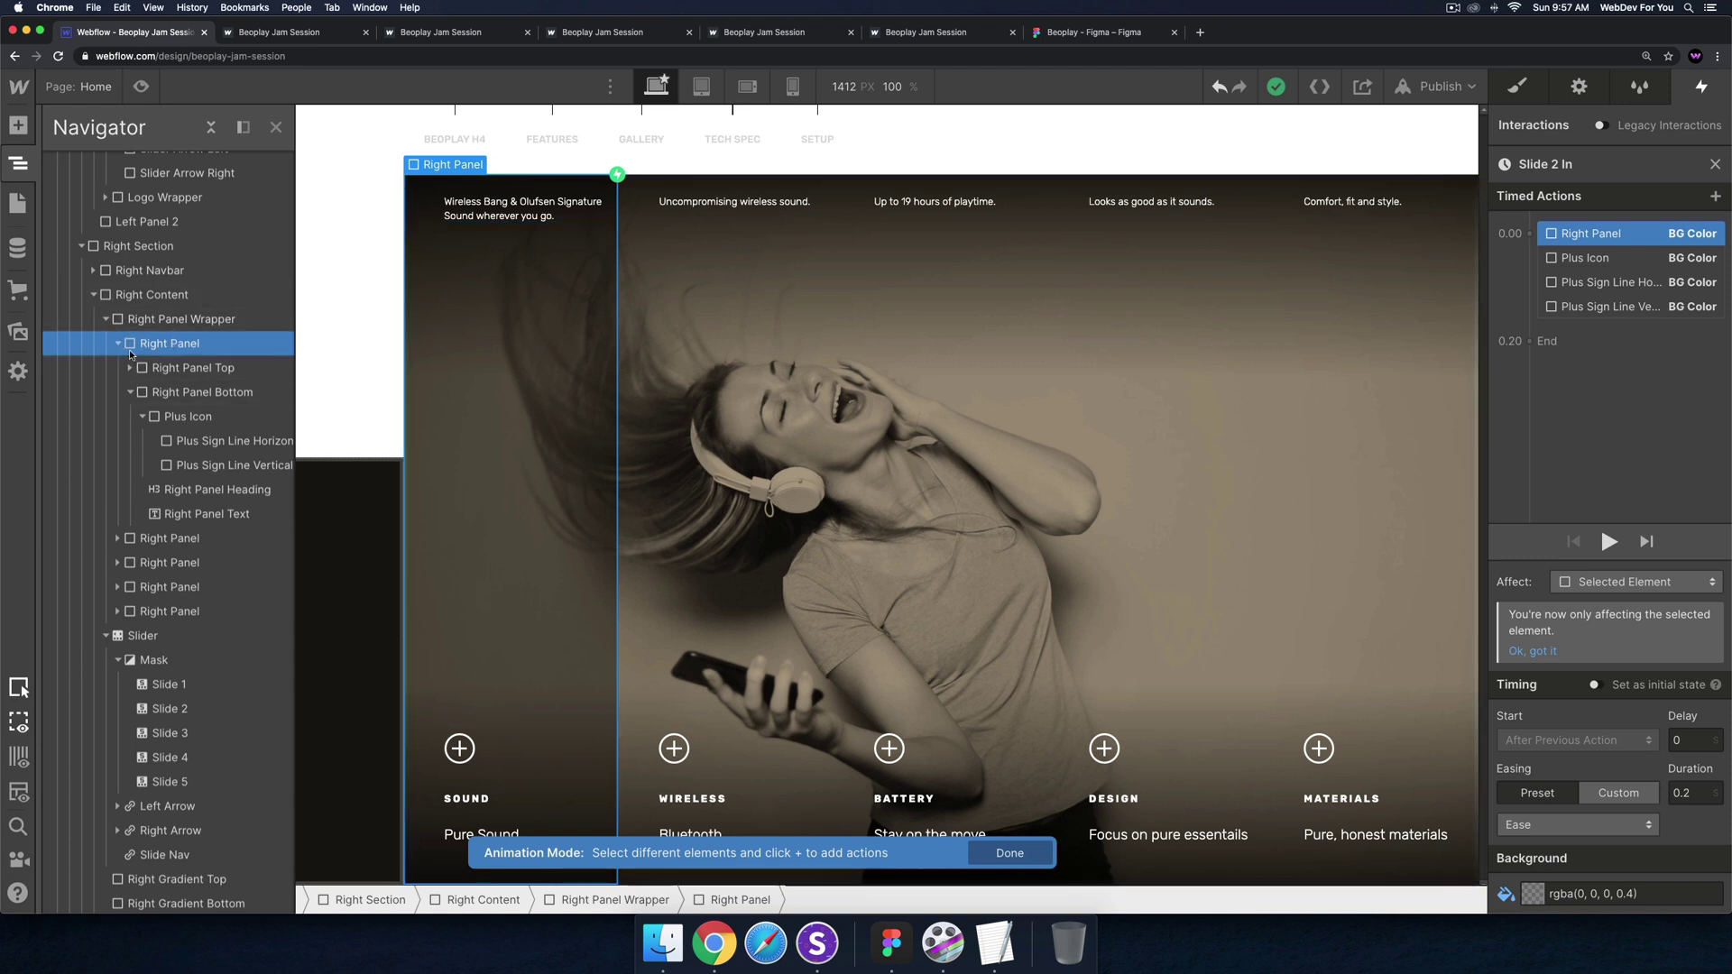
In Slide 2 In, retarget the Right Panel background color action to the second right panel, affecting only the selected element
click(169, 537)
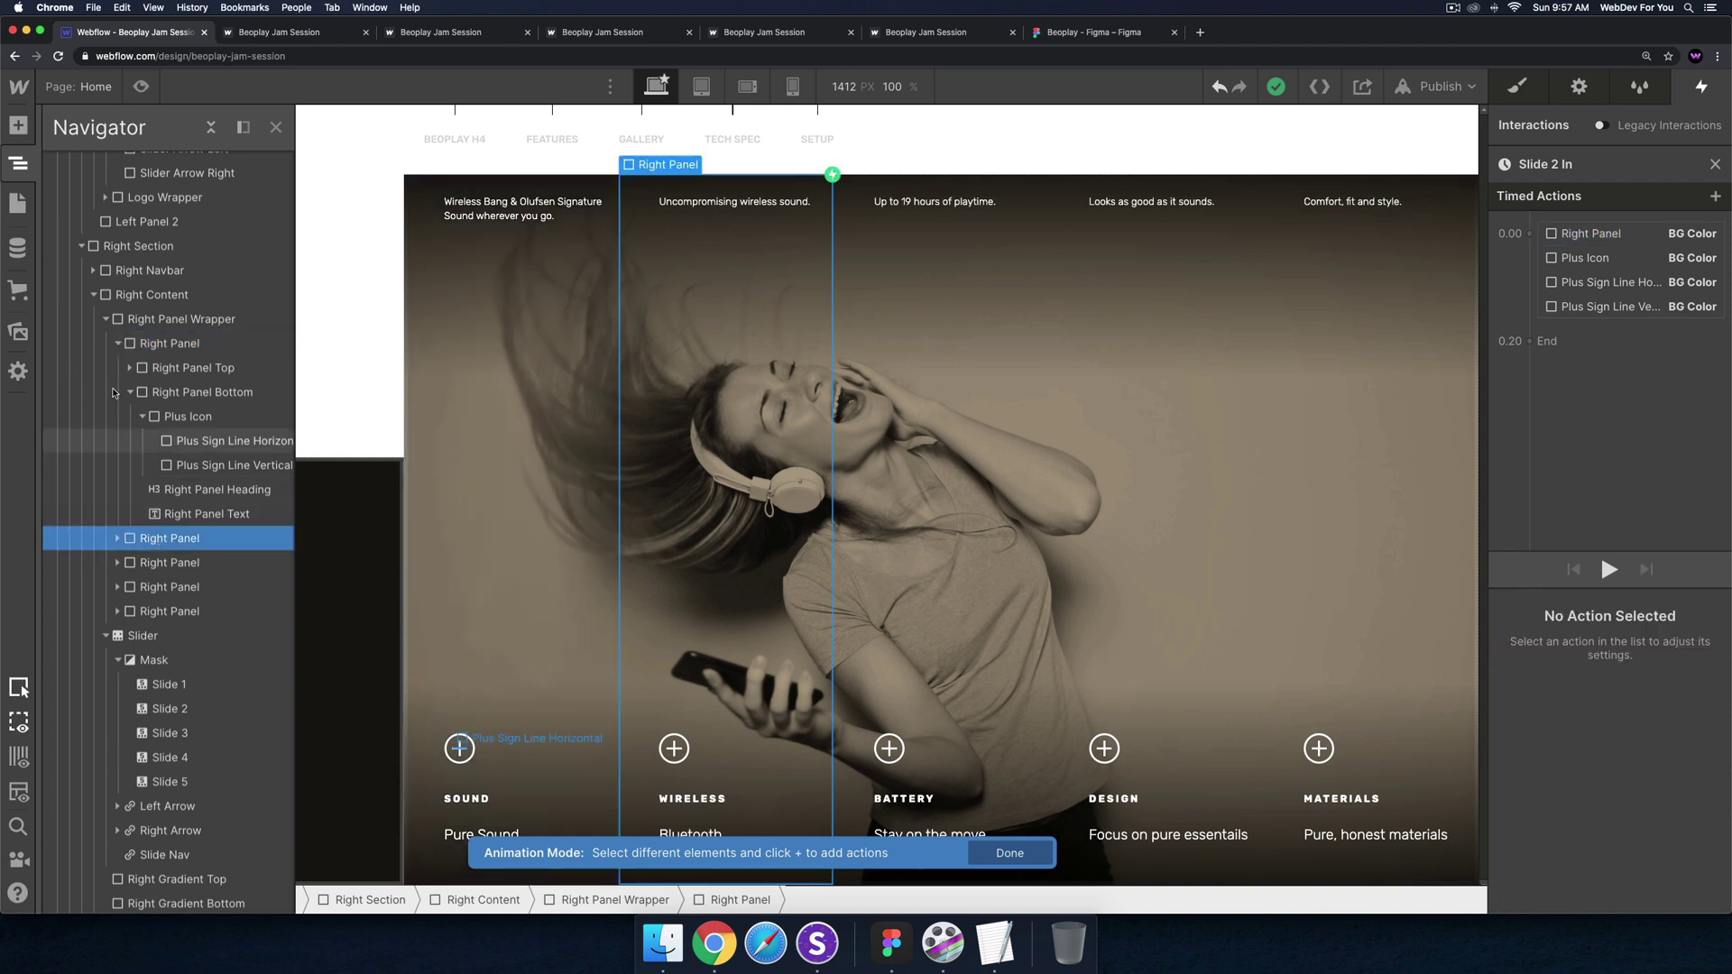
click(118, 343)
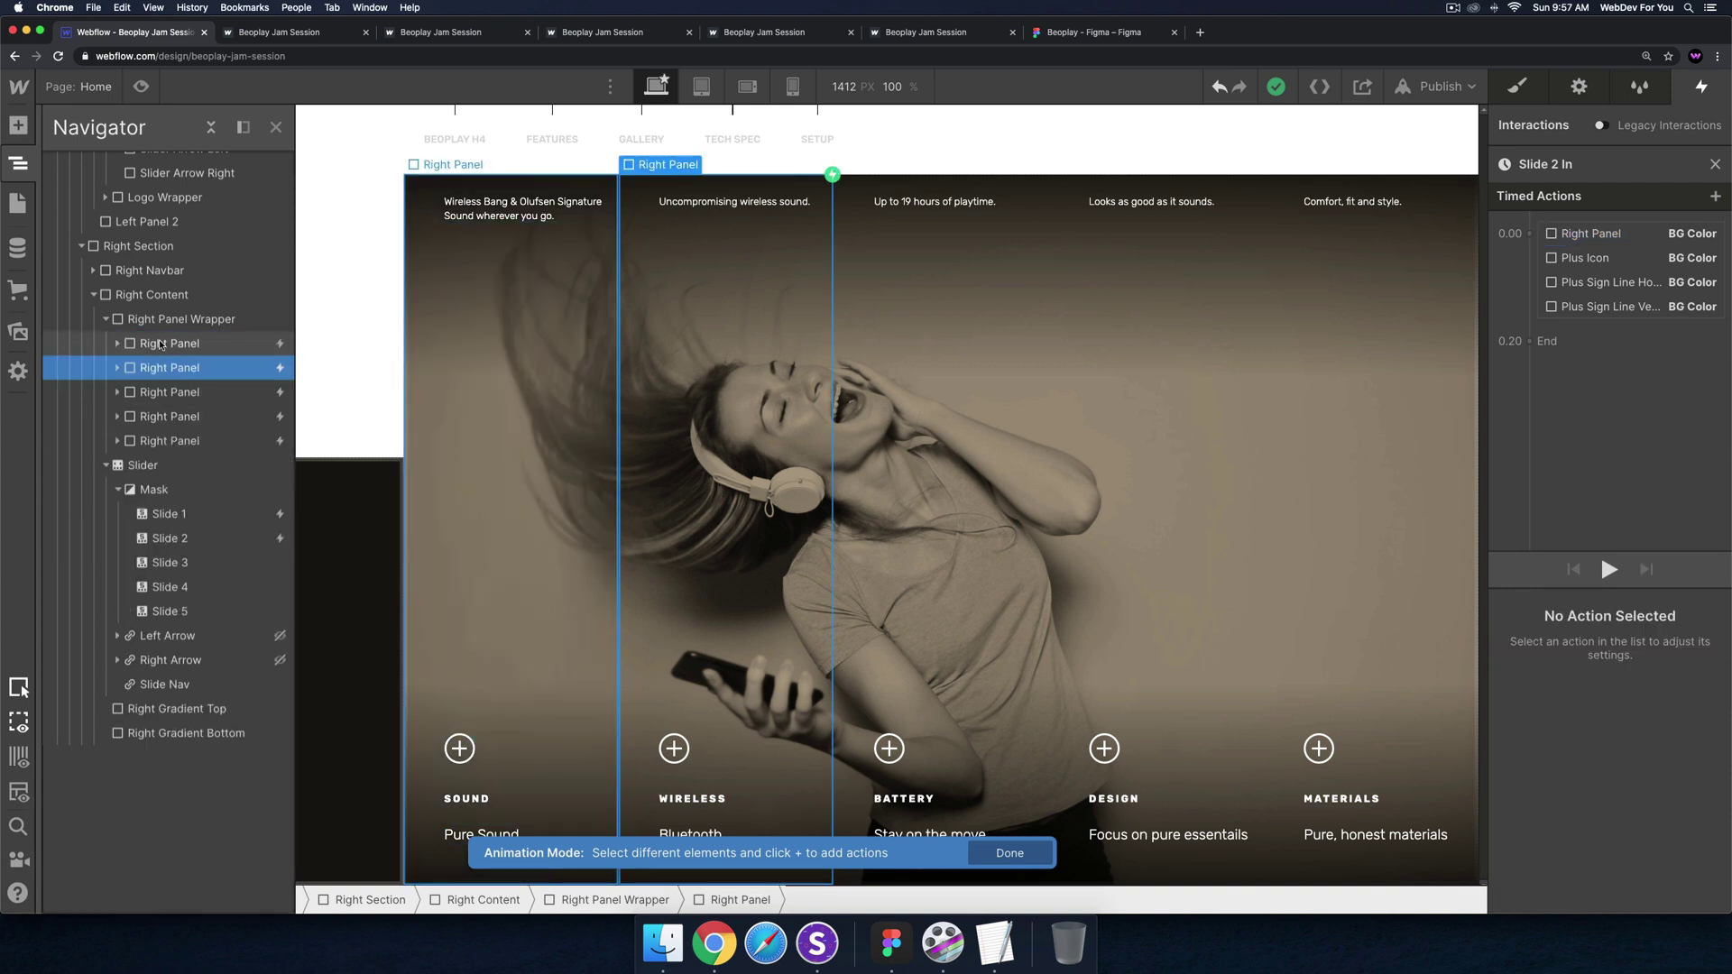
click(117, 368)
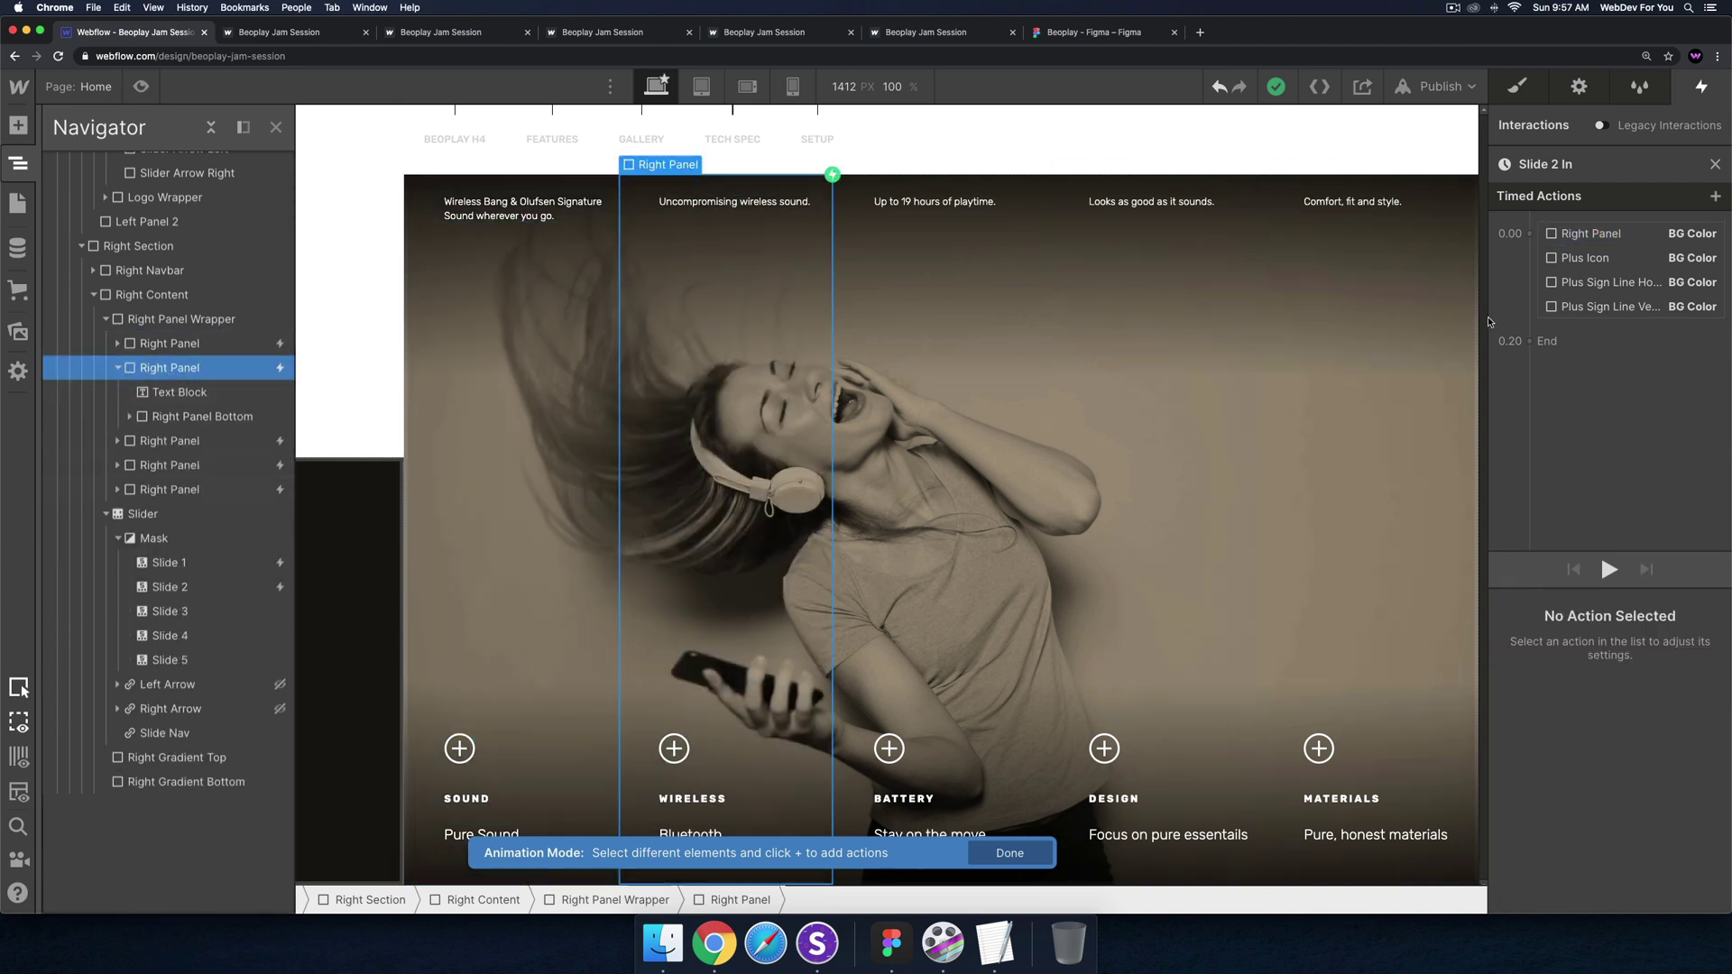
click(1589, 238)
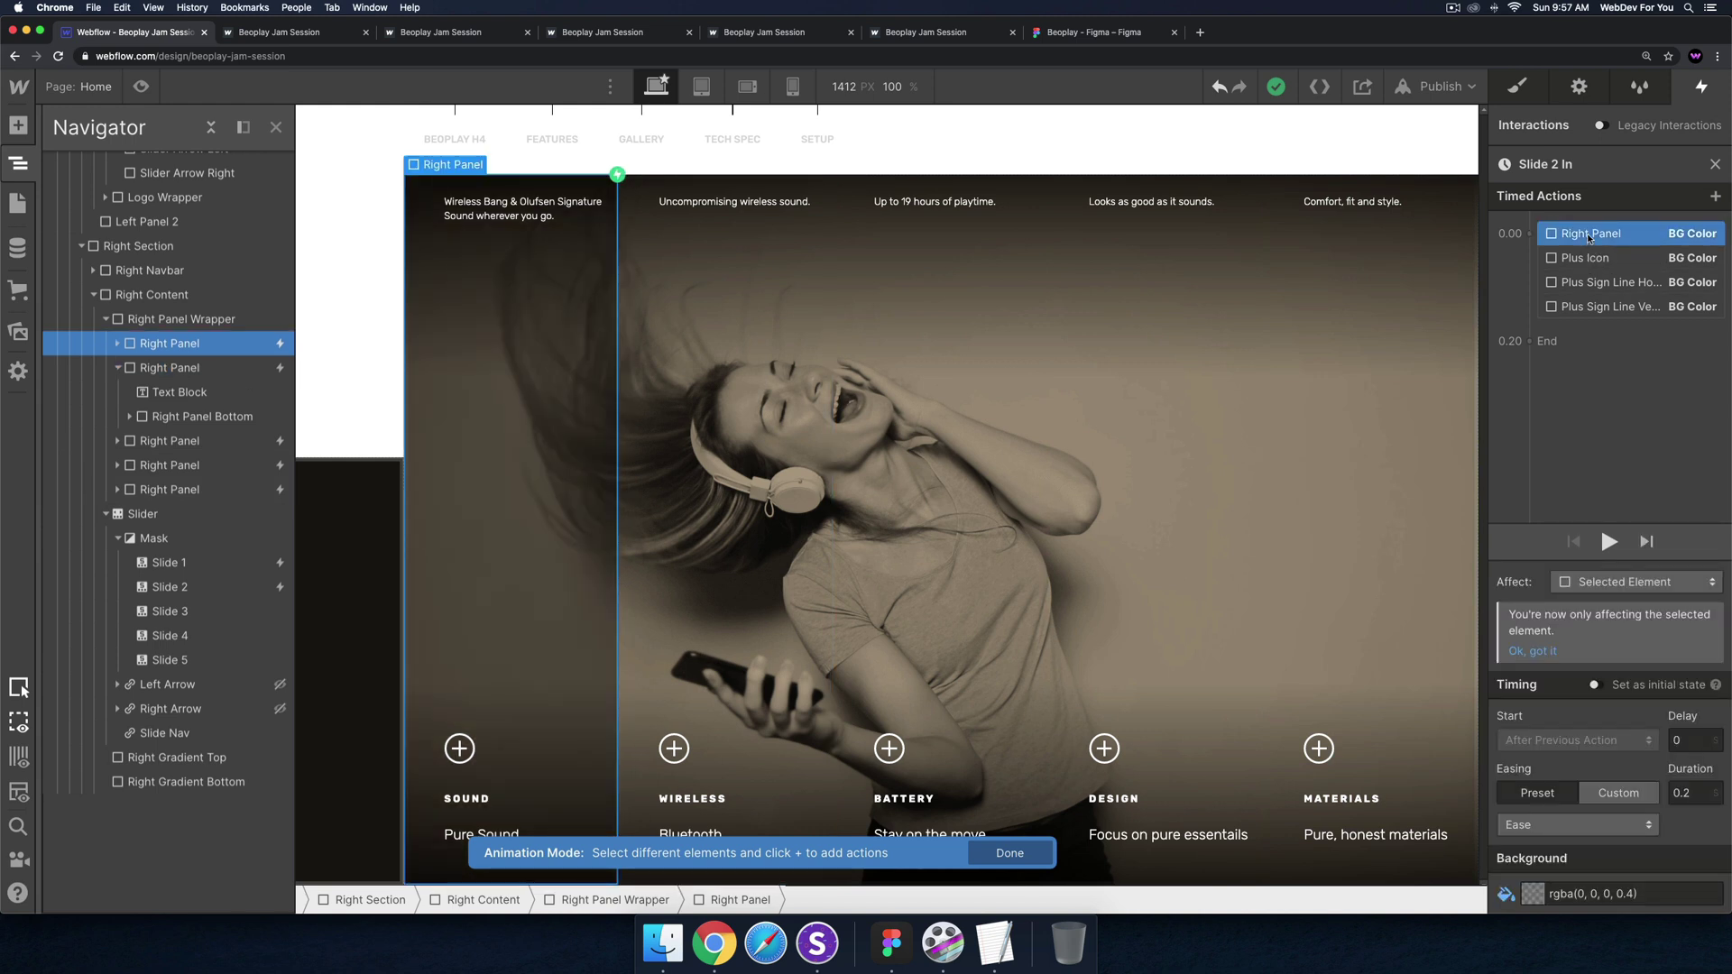
right_click(1590, 239)
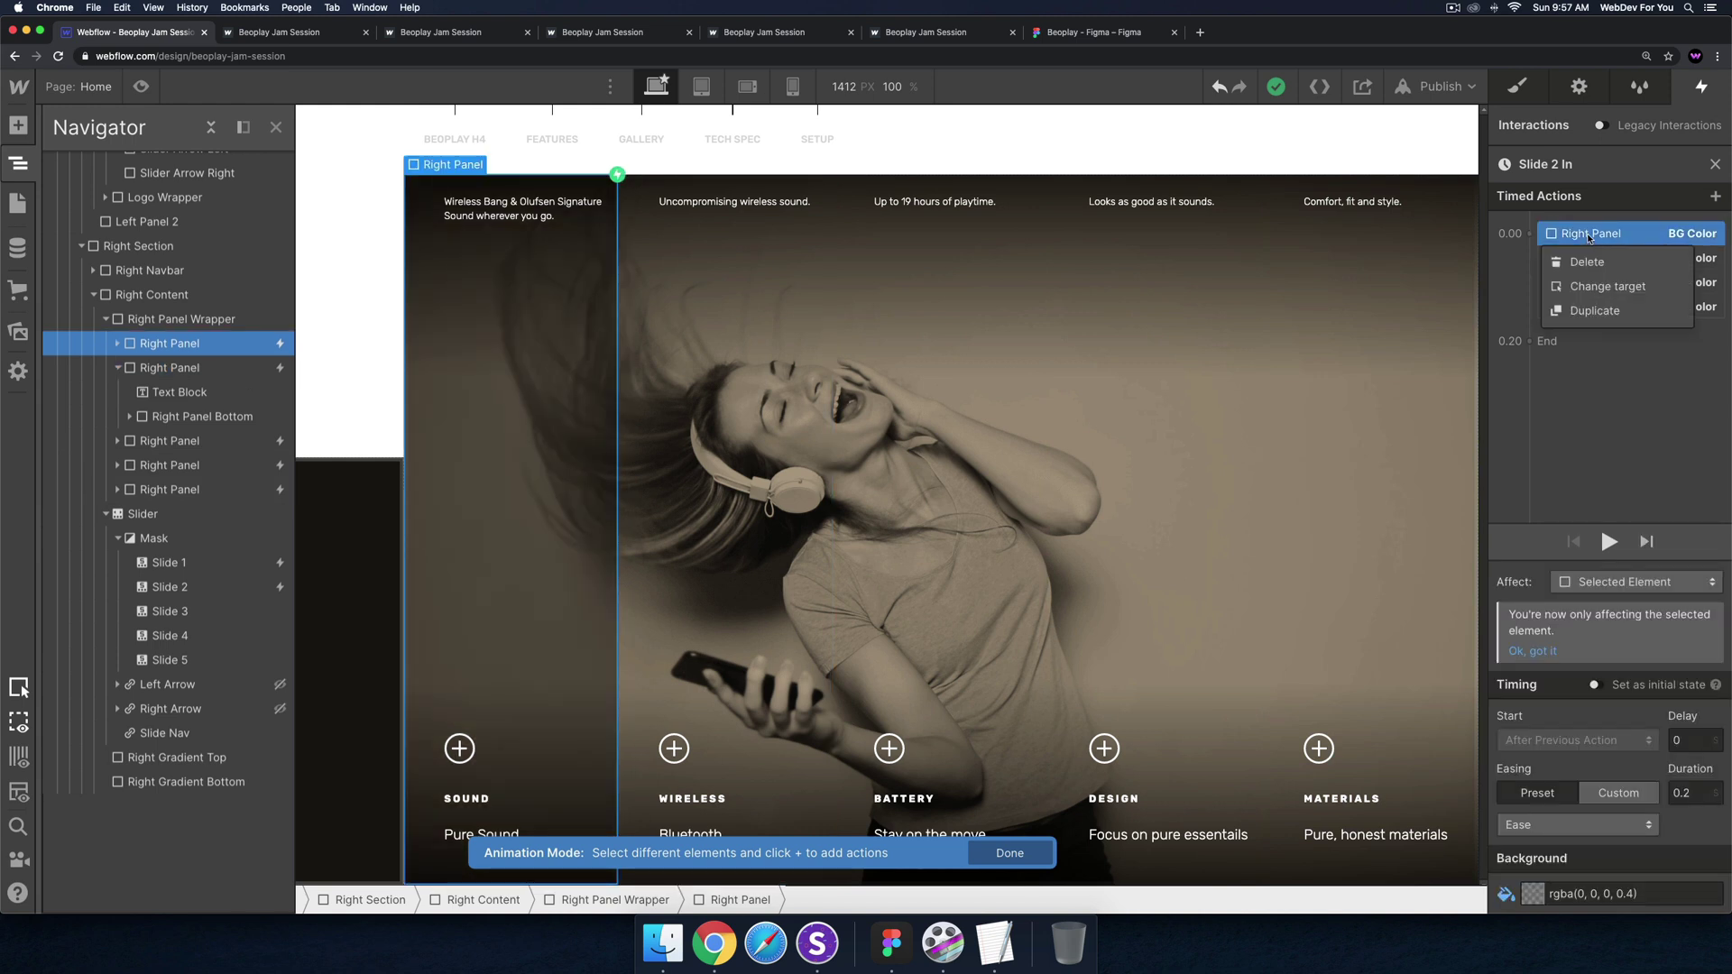
click(1588, 287)
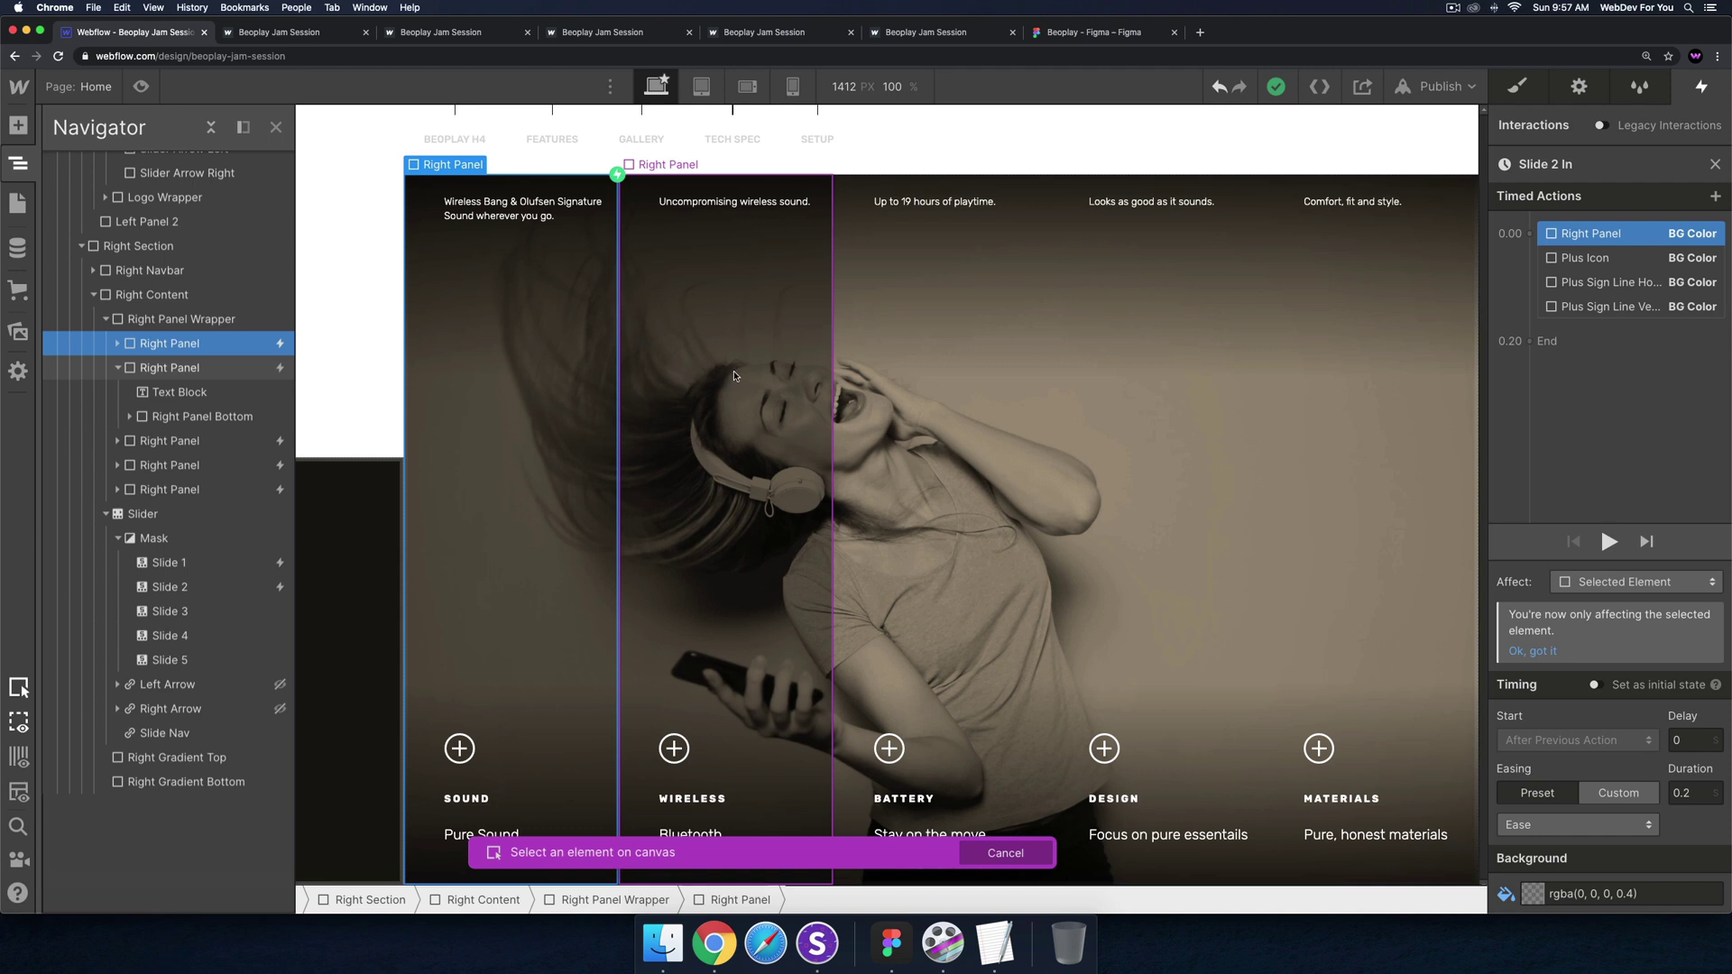
click(735, 376)
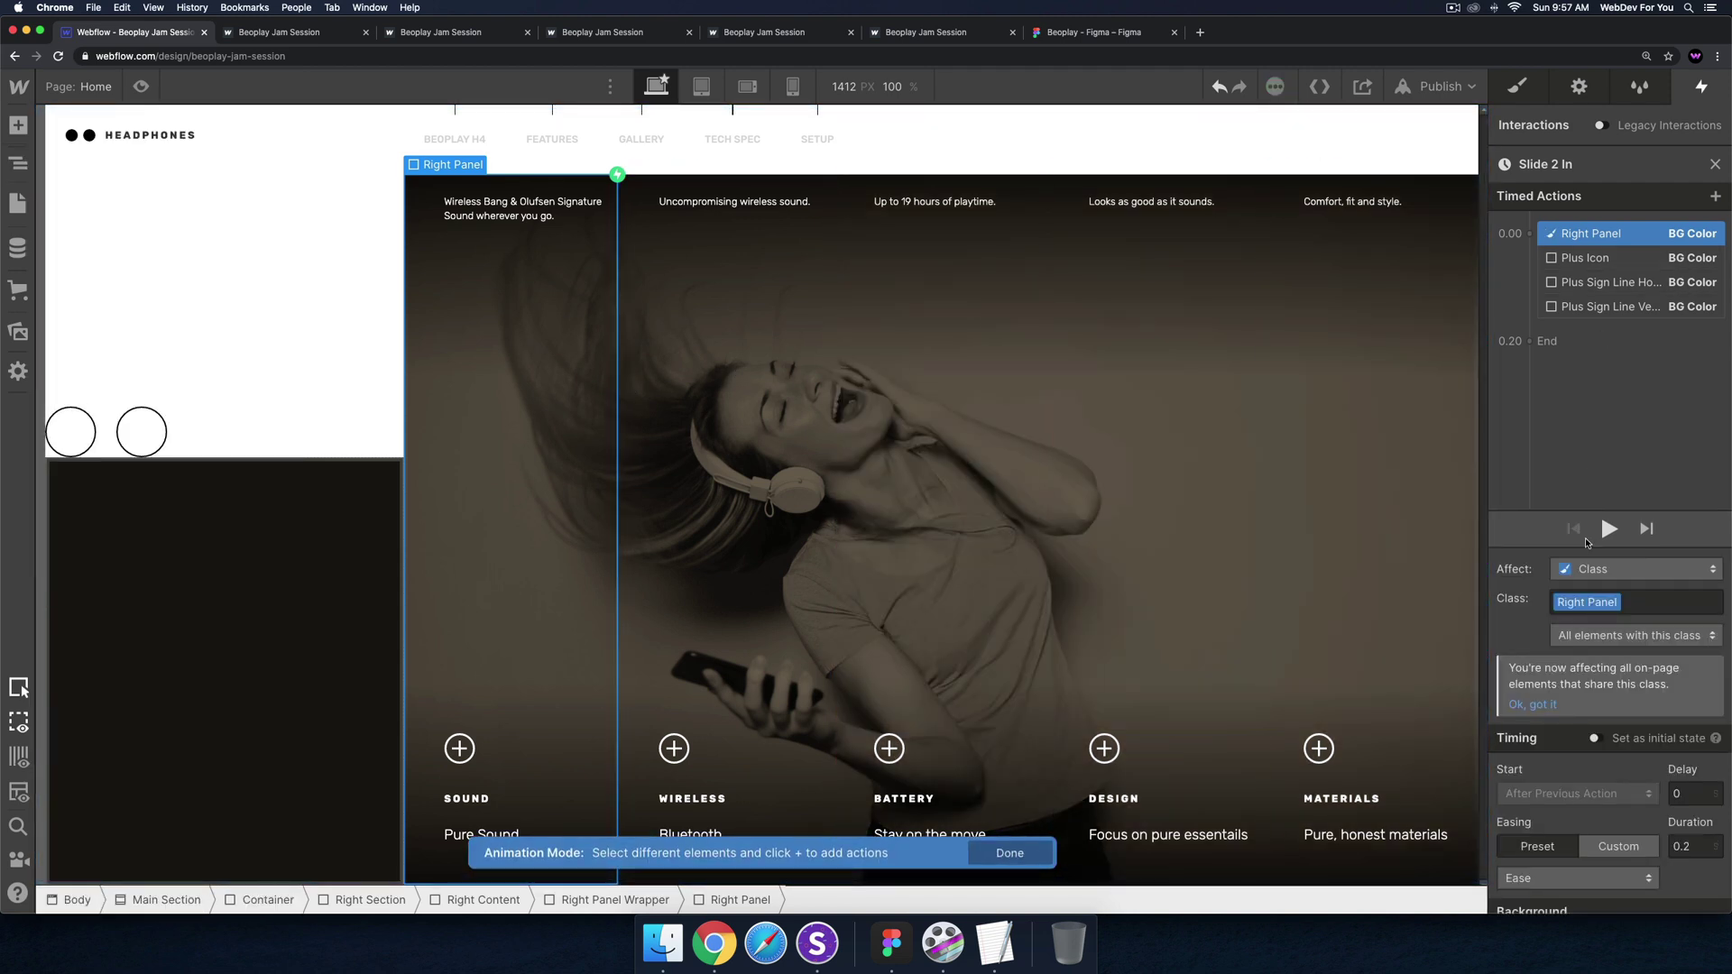
click(1610, 567)
click(1606, 535)
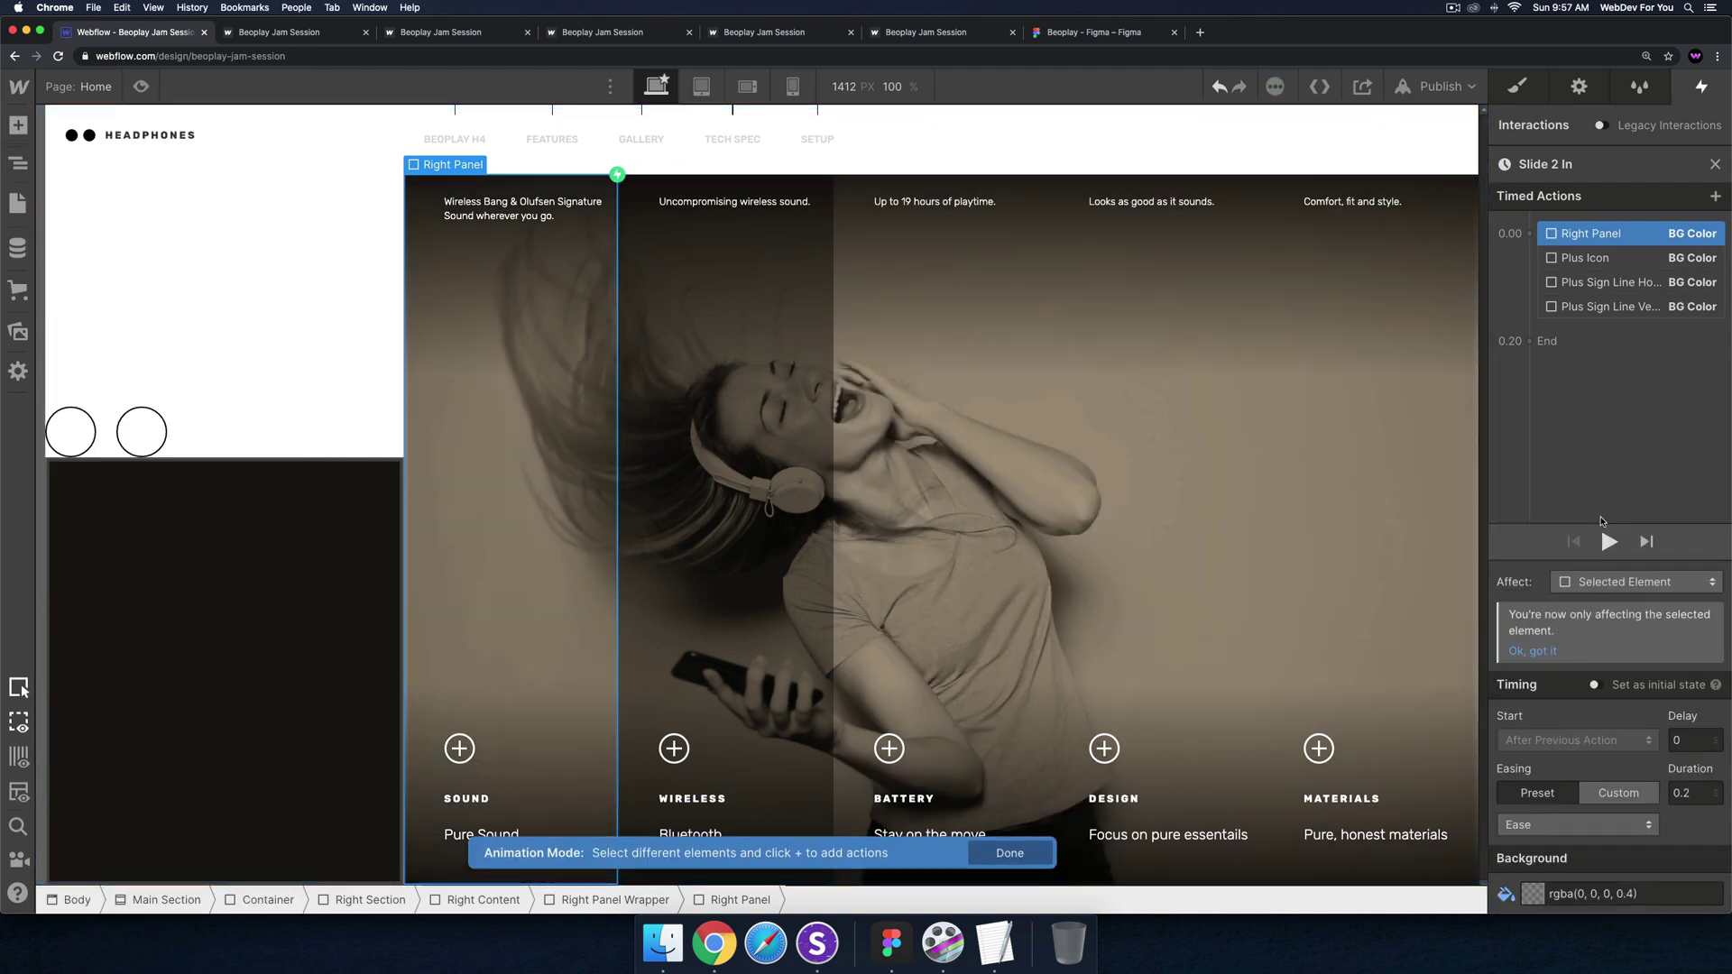
Retarget the Plus Icon background color action to the Wireless panel's plus icon, affecting only the selected element
click(1586, 260)
right_click(1586, 259)
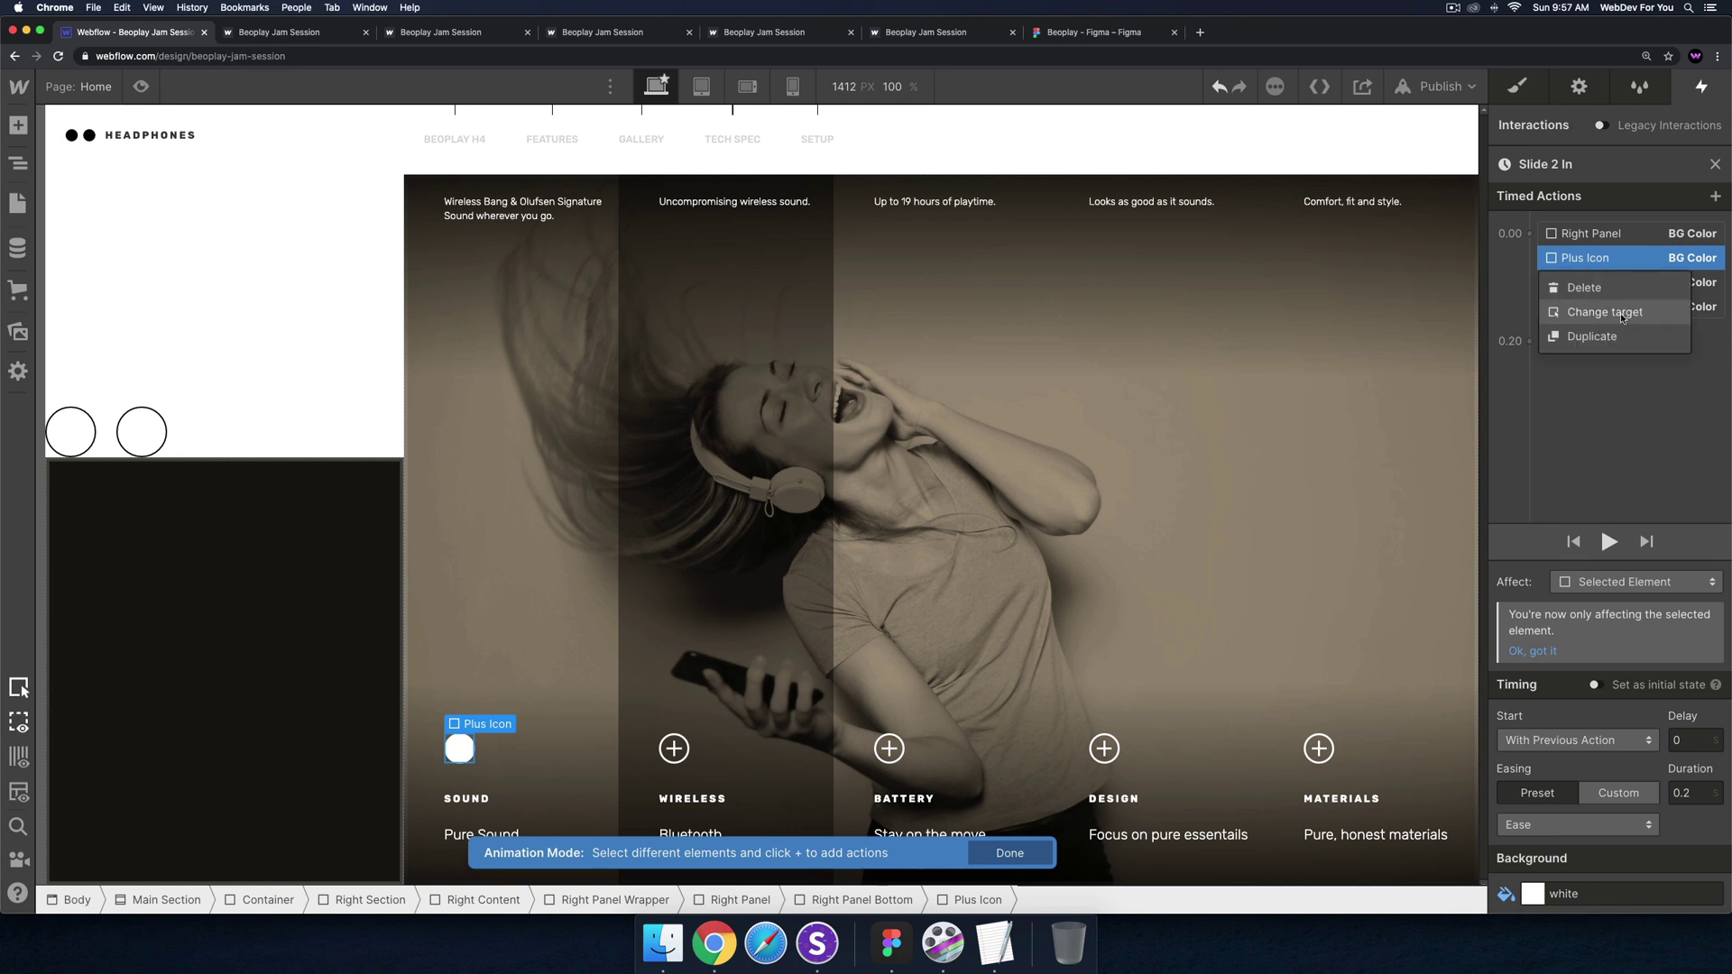
click(1589, 312)
click(674, 747)
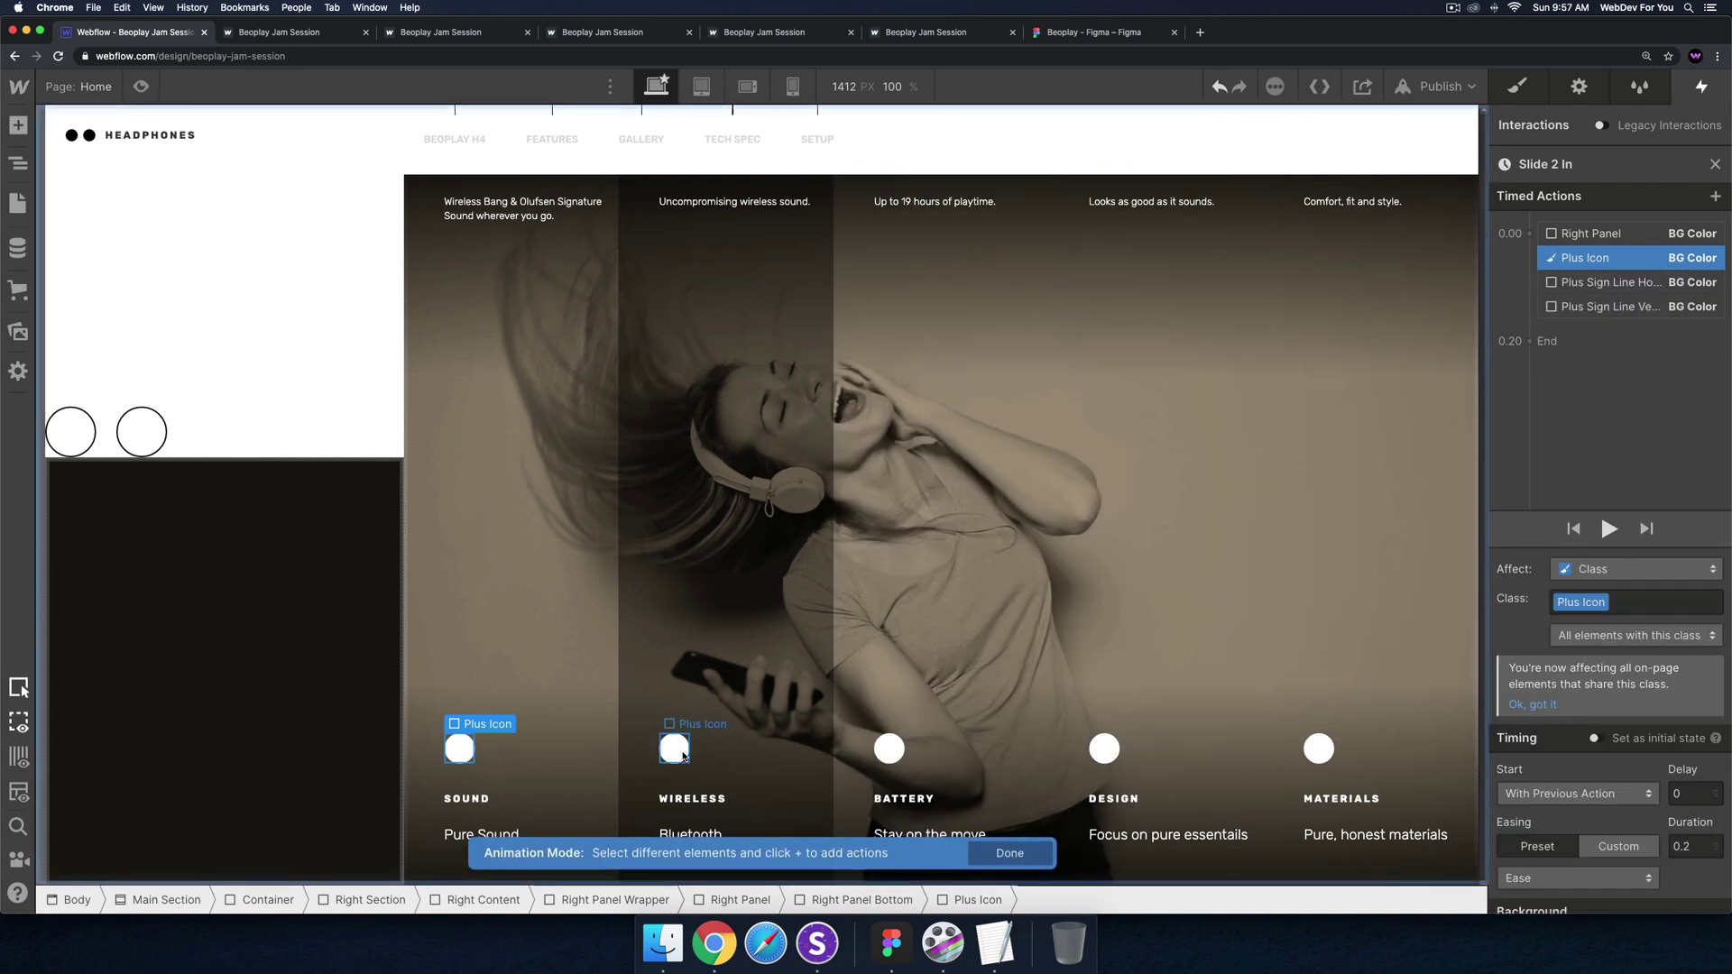
click(1657, 582)
click(1614, 534)
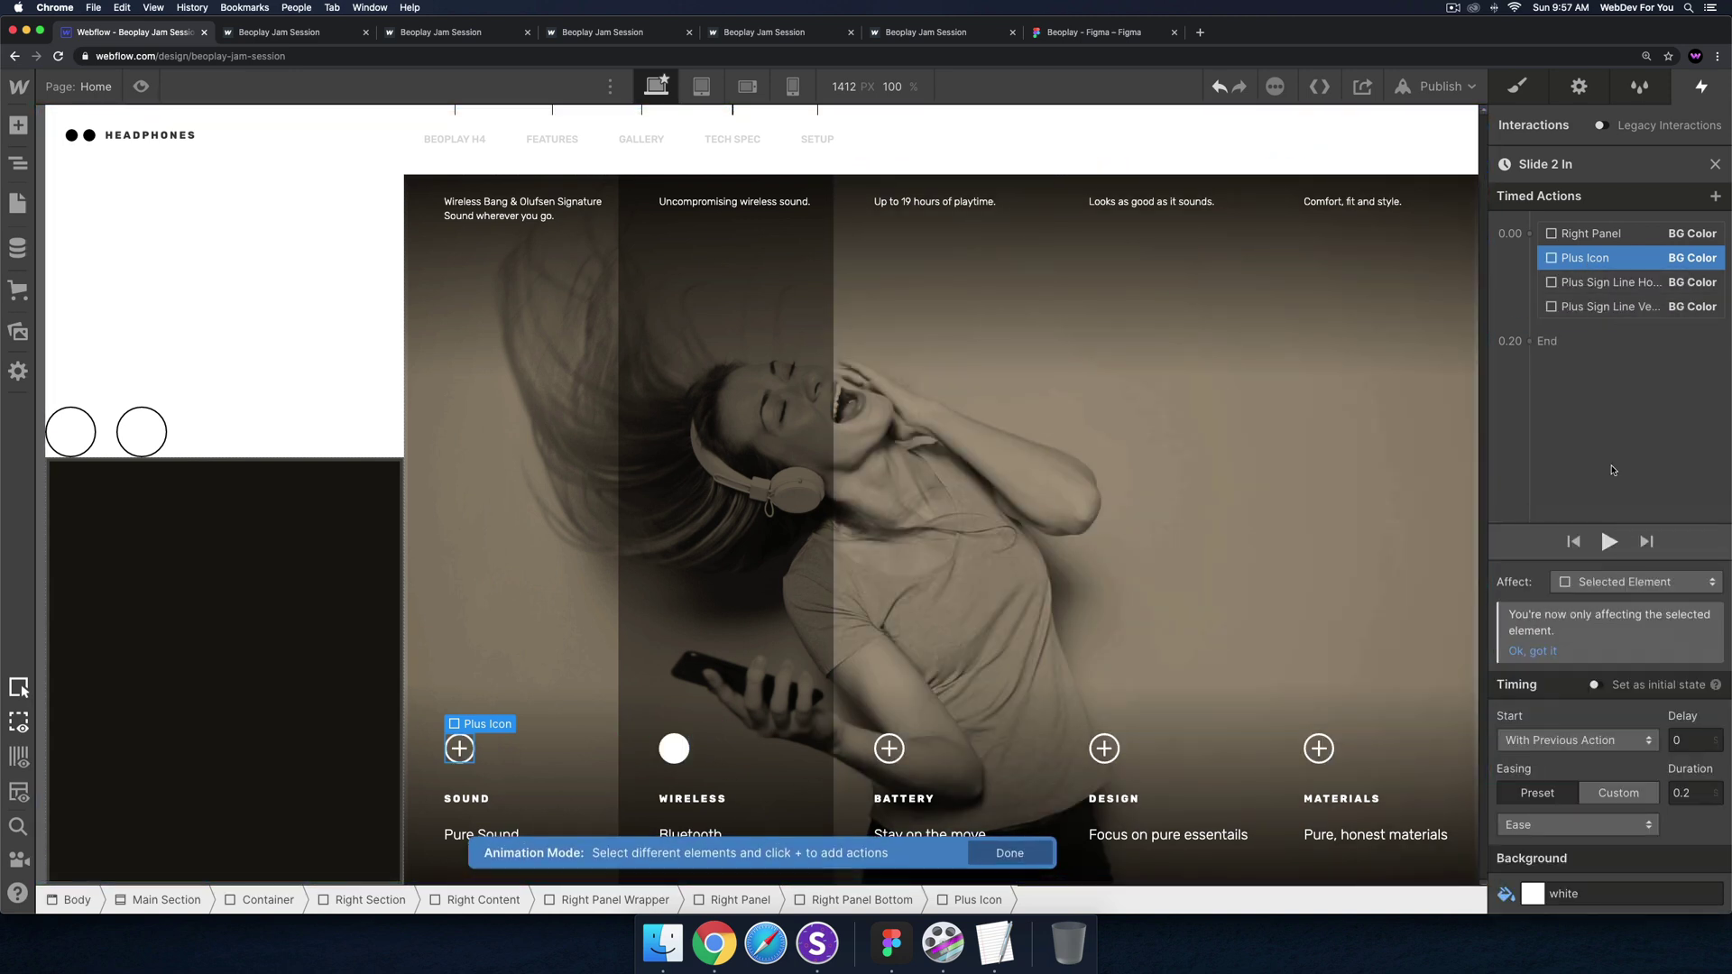
Retarget the horizontal plus line's background color action to the Wireless panel's horizontal line, affecting only the selected element
click(1607, 282)
right_click(1608, 282)
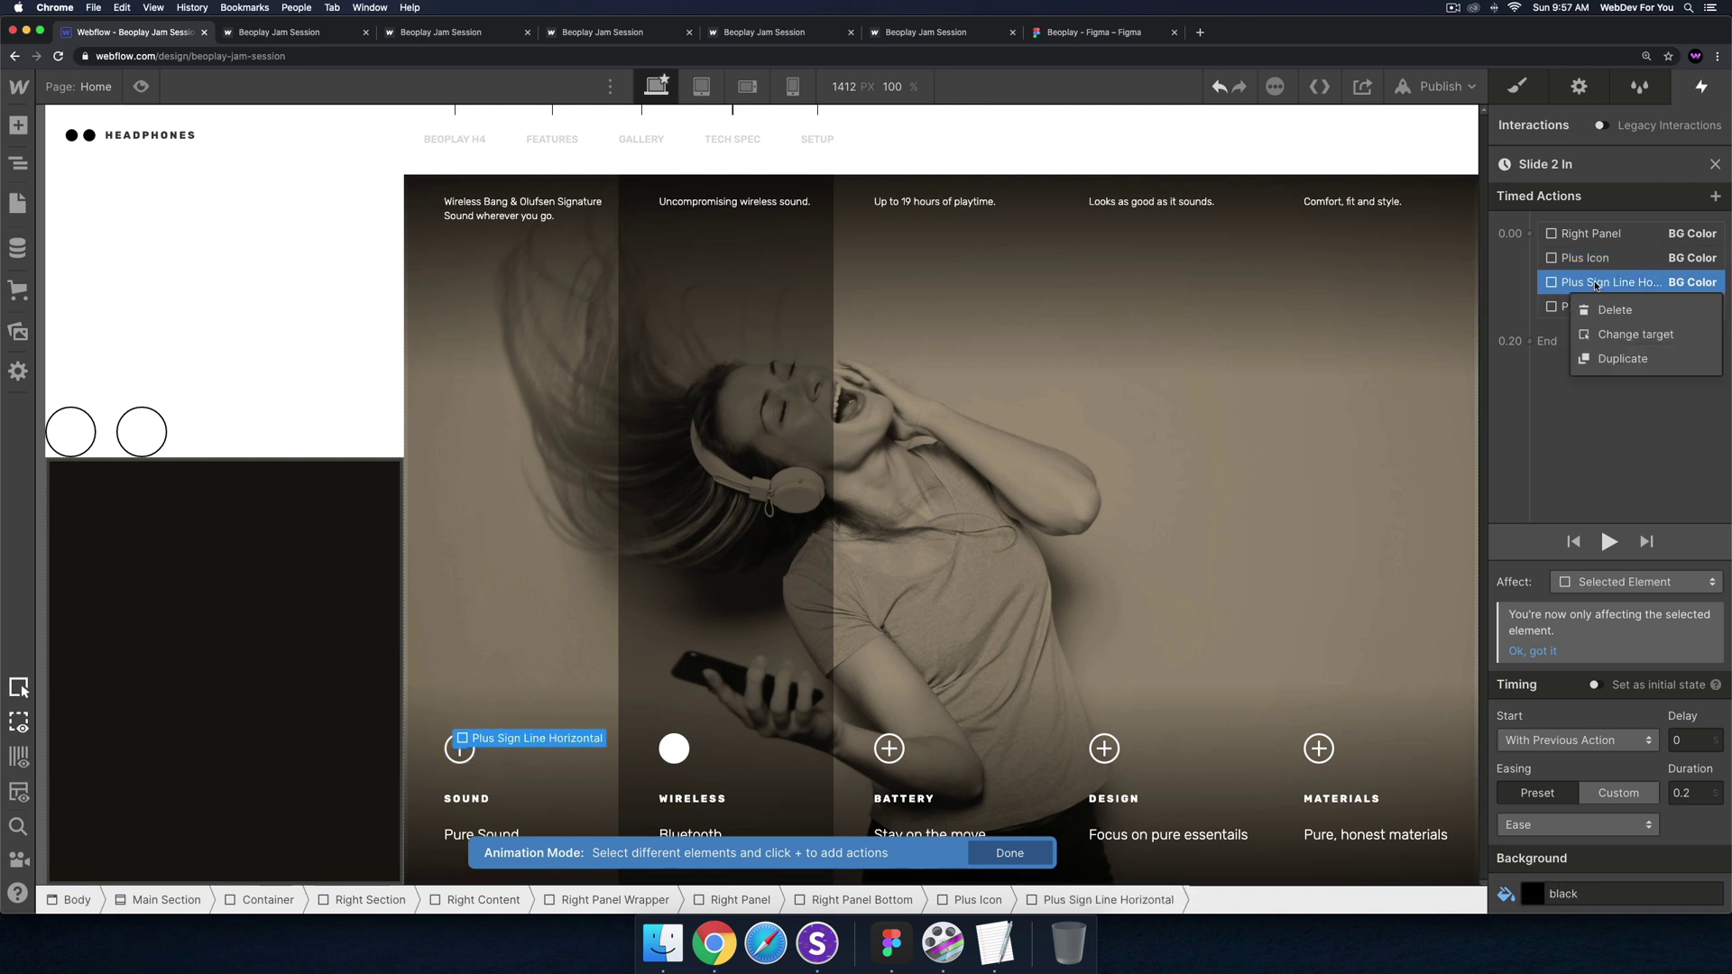
click(1625, 336)
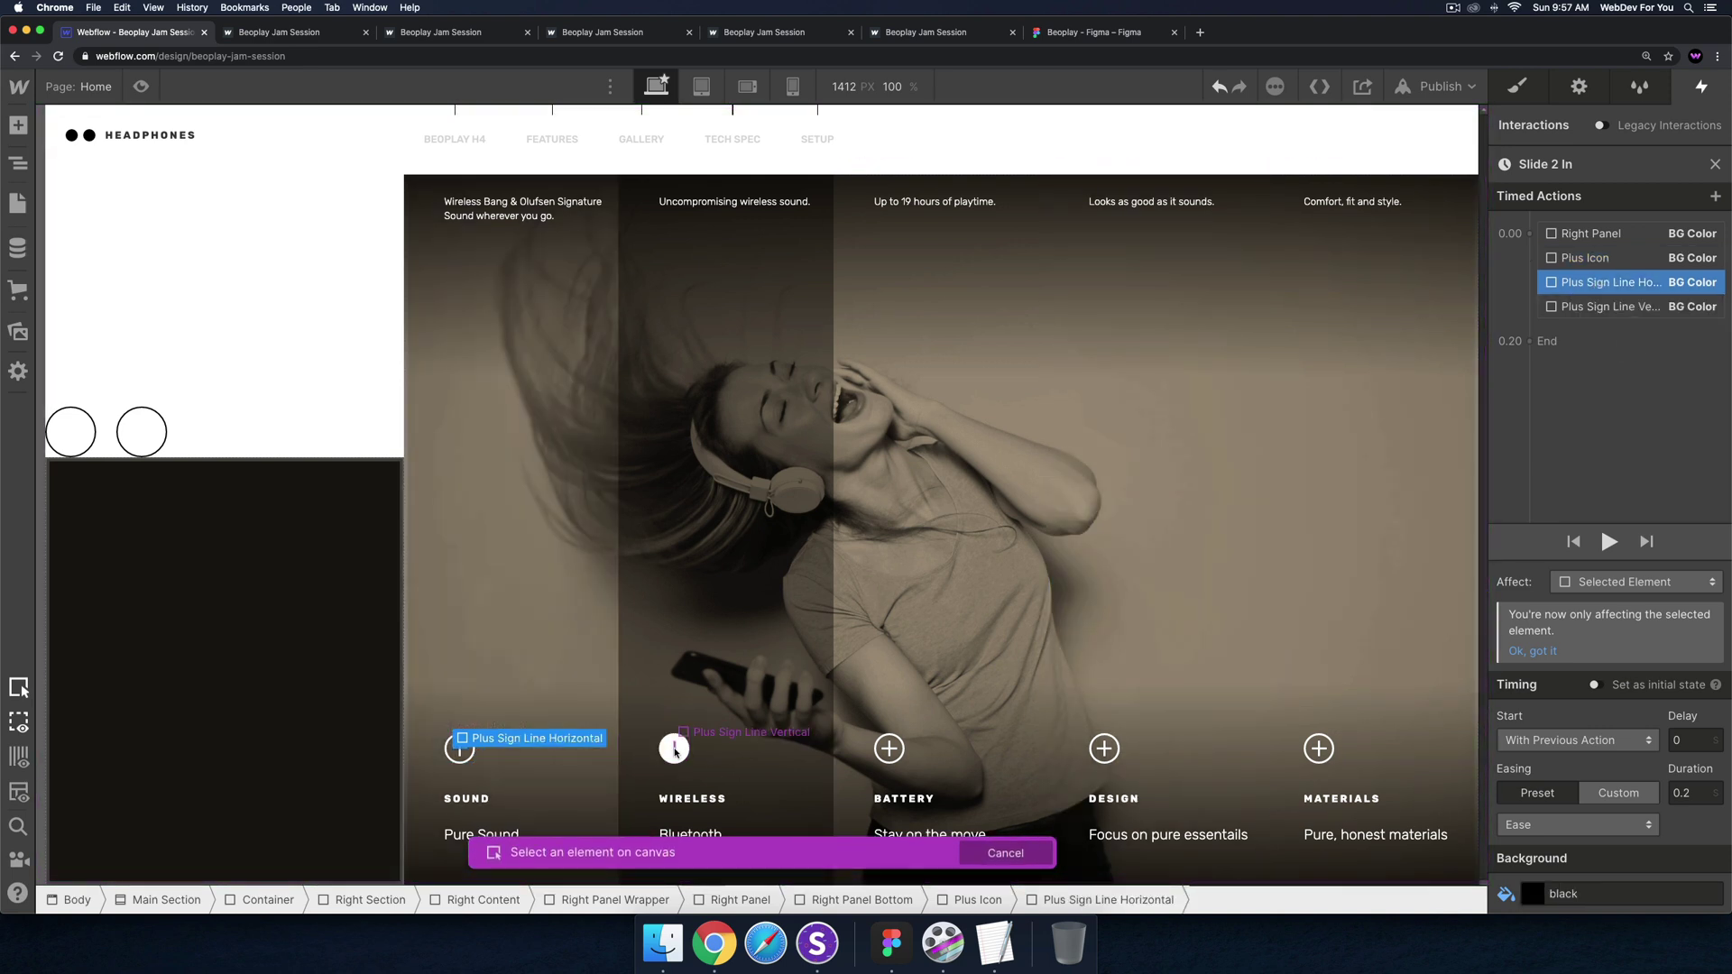
click(677, 751)
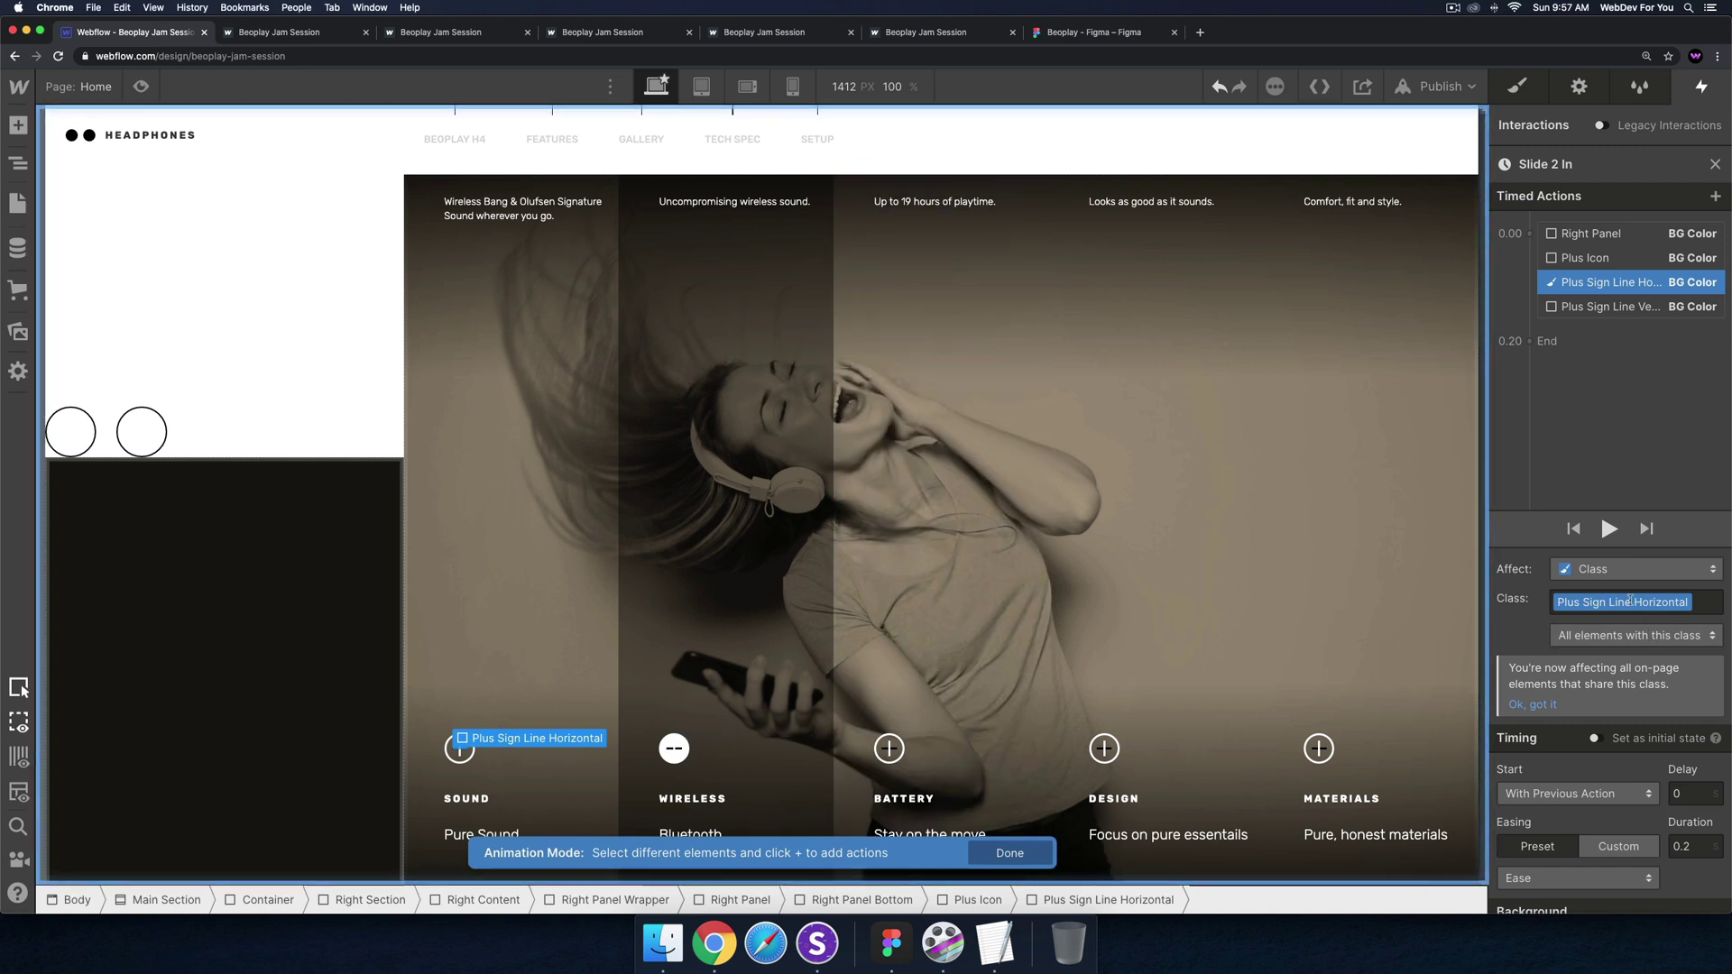
click(1615, 571)
click(1610, 521)
Retarget the vertical plus line's background color action to the Wireless panel's vertical line, affecting only the selected element
click(1610, 307)
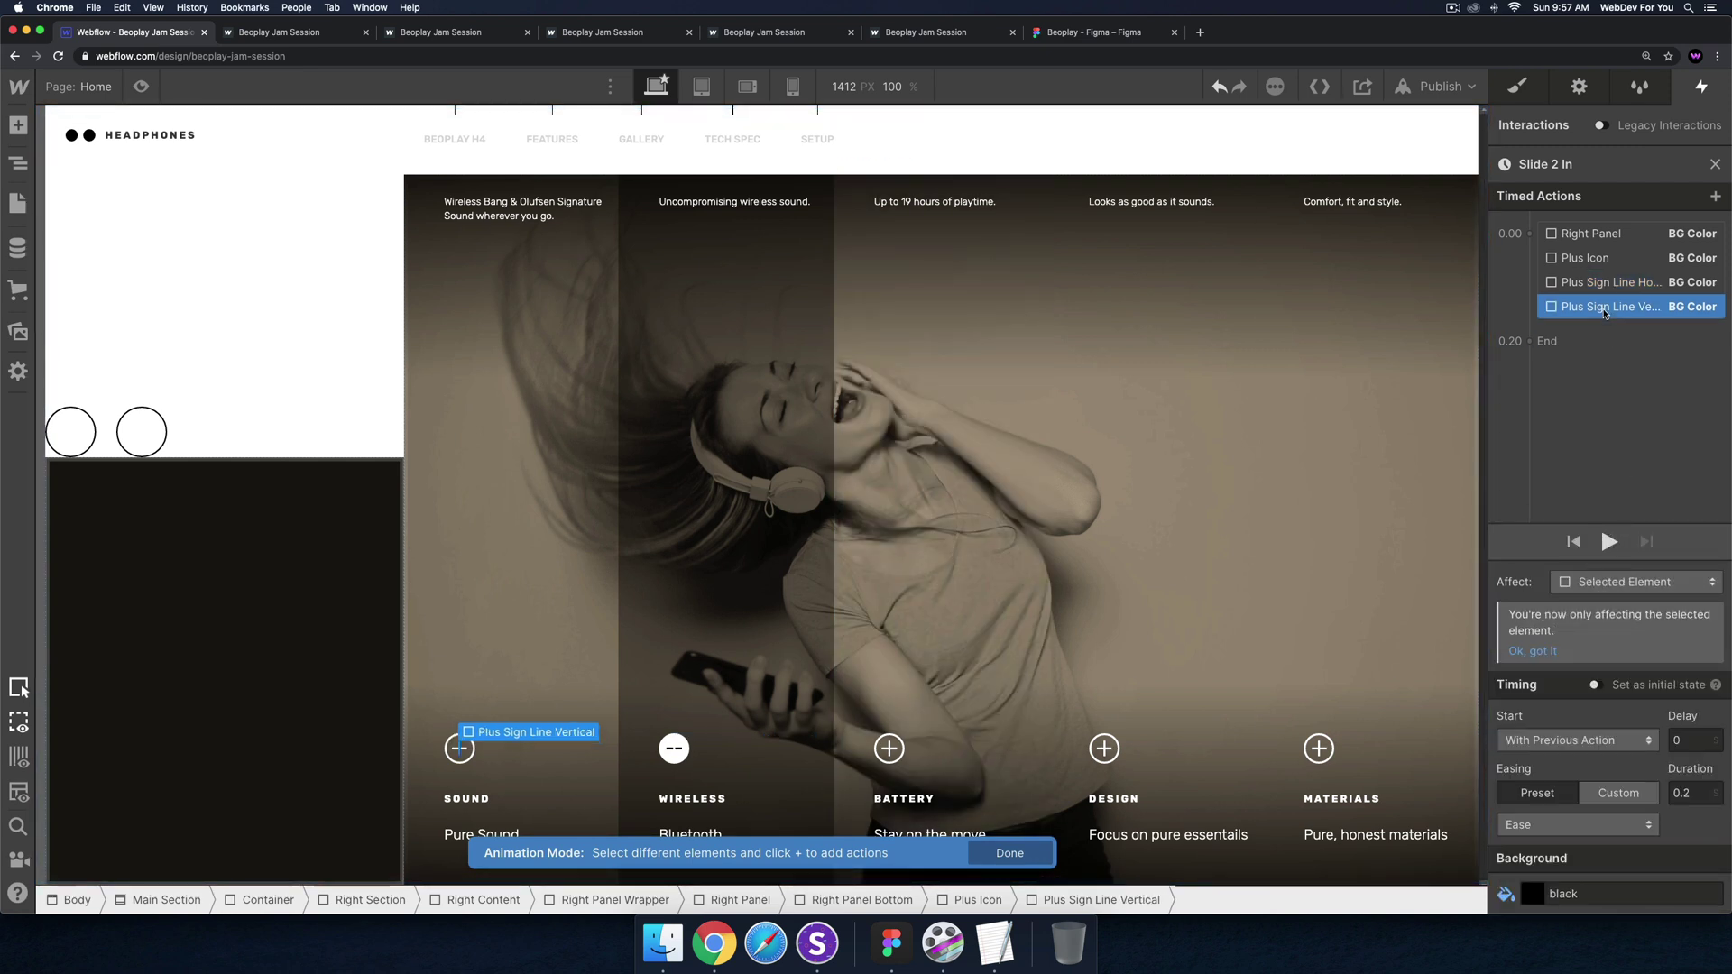
right_click(1610, 307)
click(1637, 360)
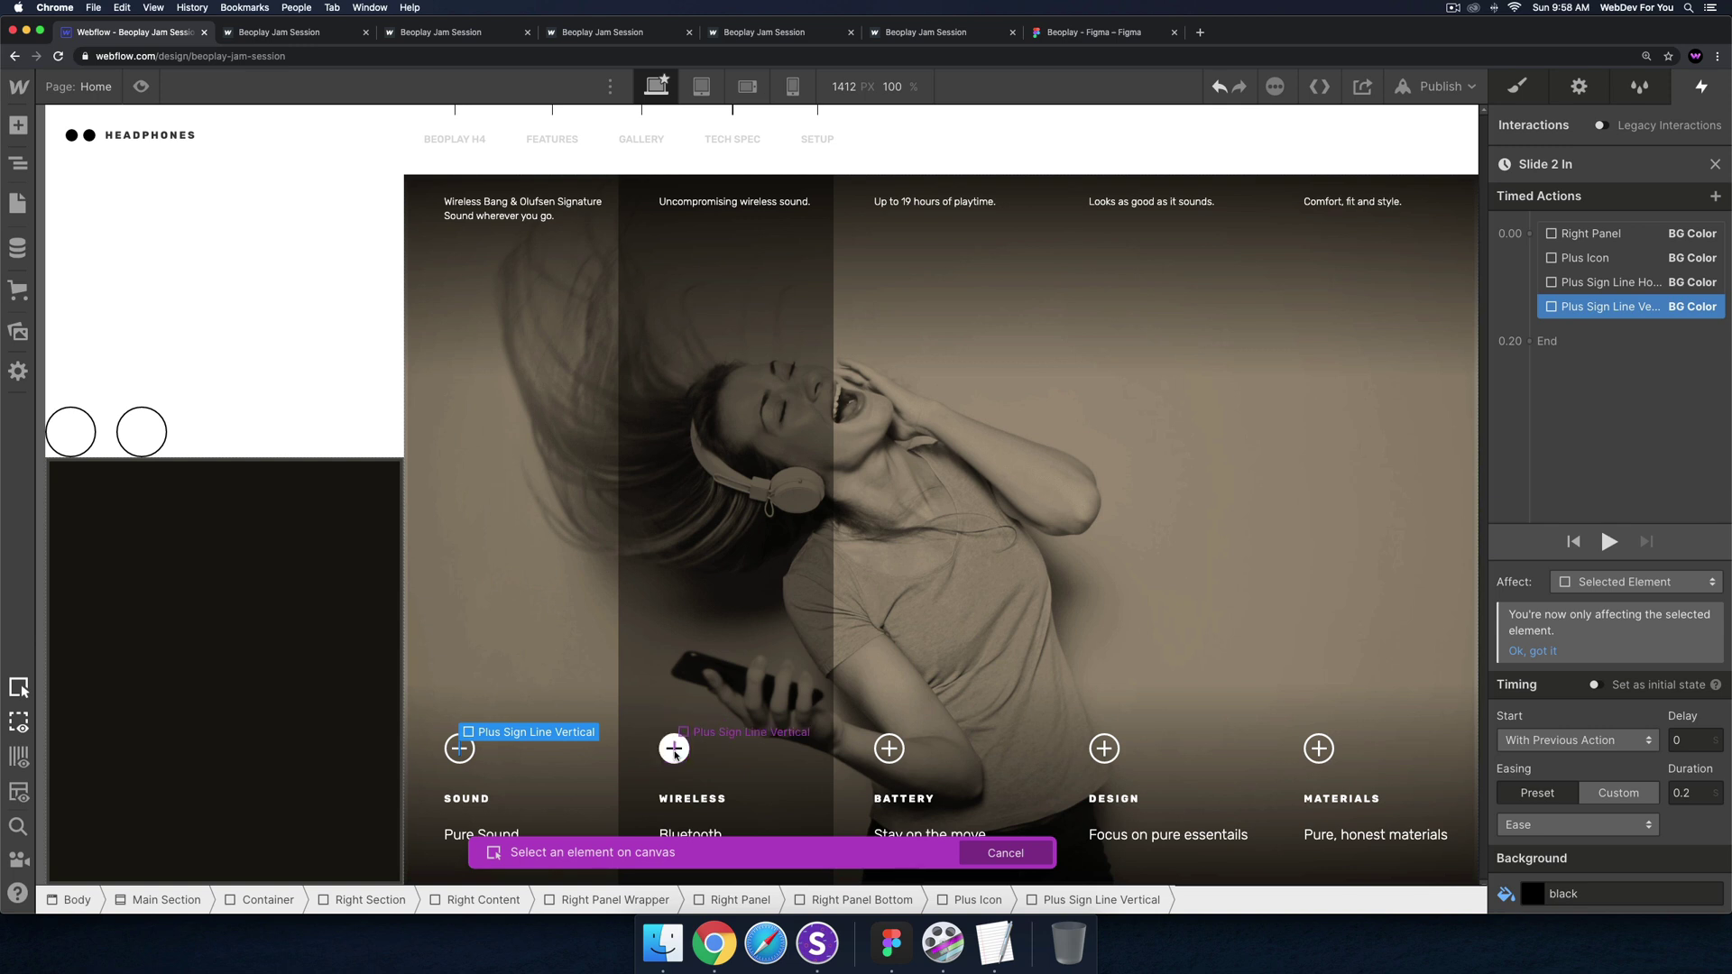
click(675, 751)
click(1620, 567)
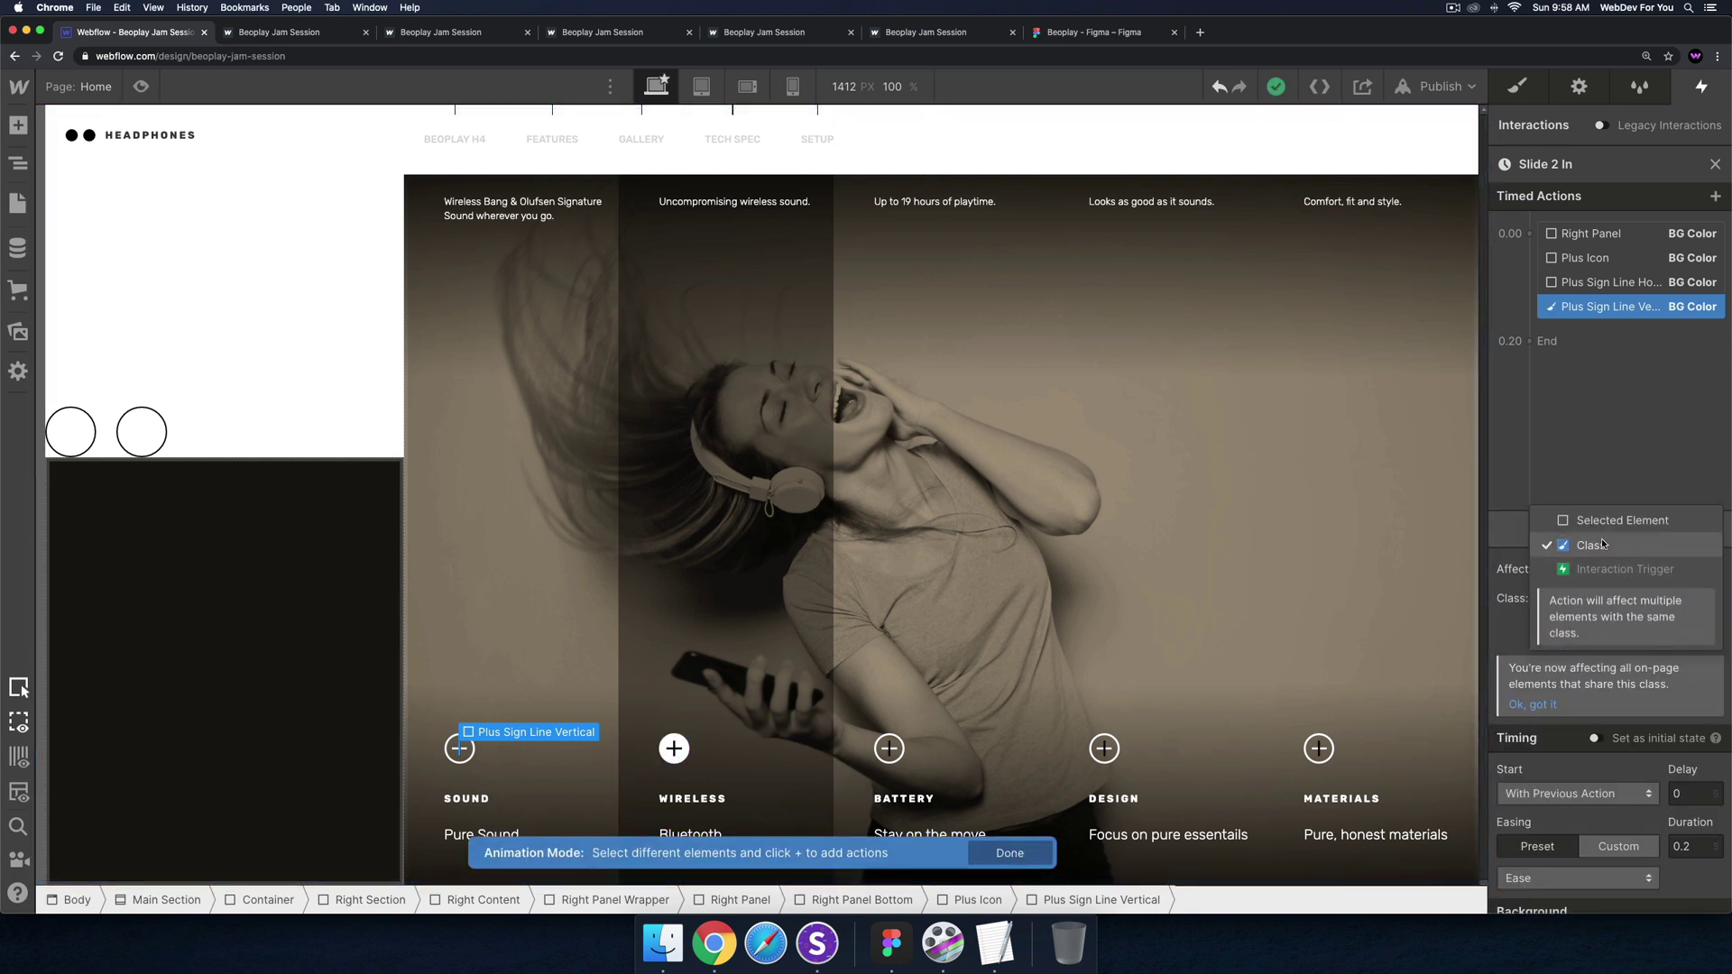
click(1602, 522)
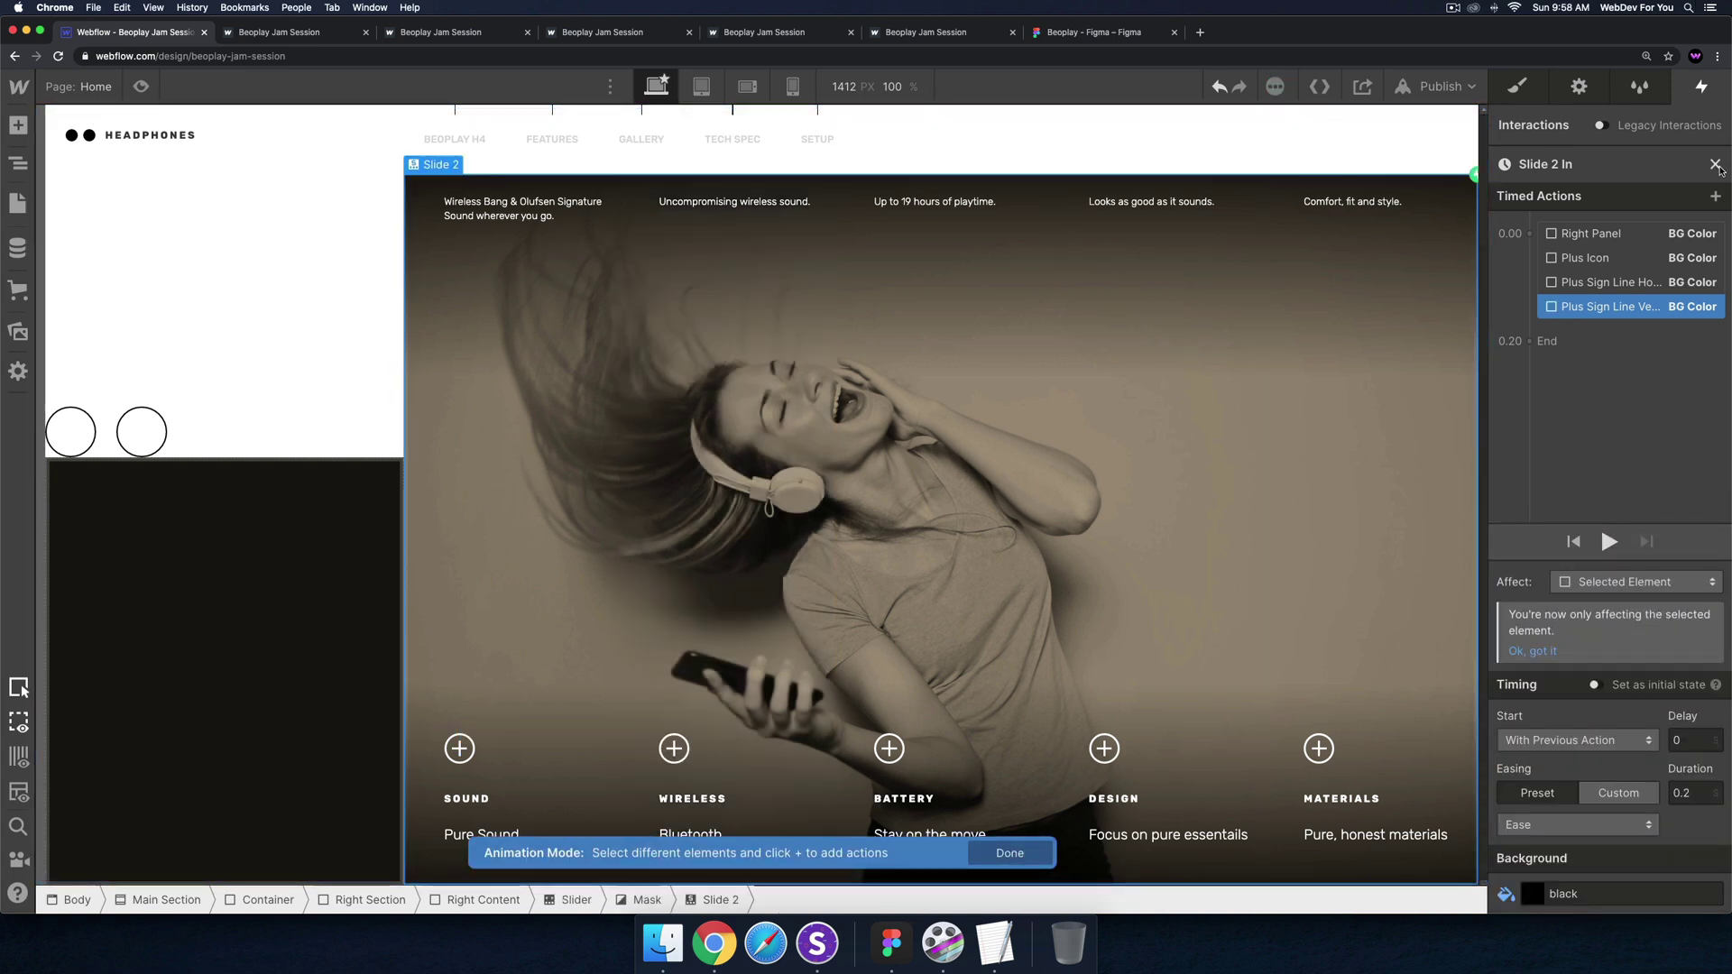
Close Slide 2 In, reopen Slide 2's Slider change trigger and set its Slider out of view action to Start an animation
click(1715, 165)
click(1714, 165)
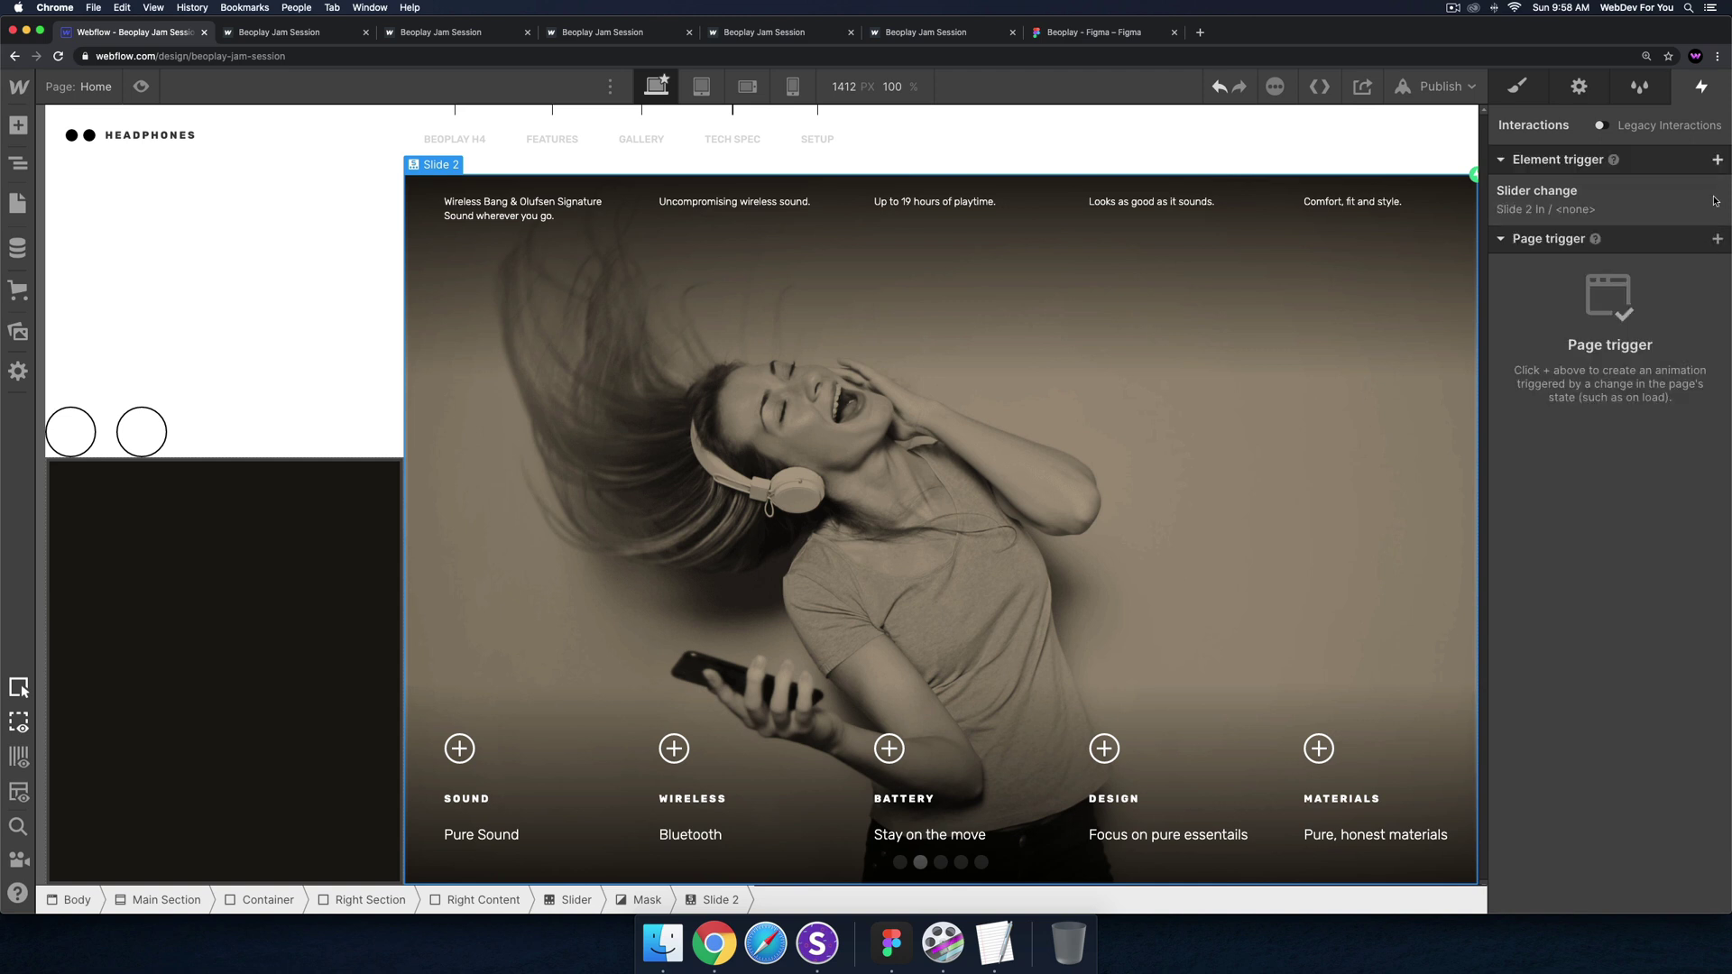
click(1604, 209)
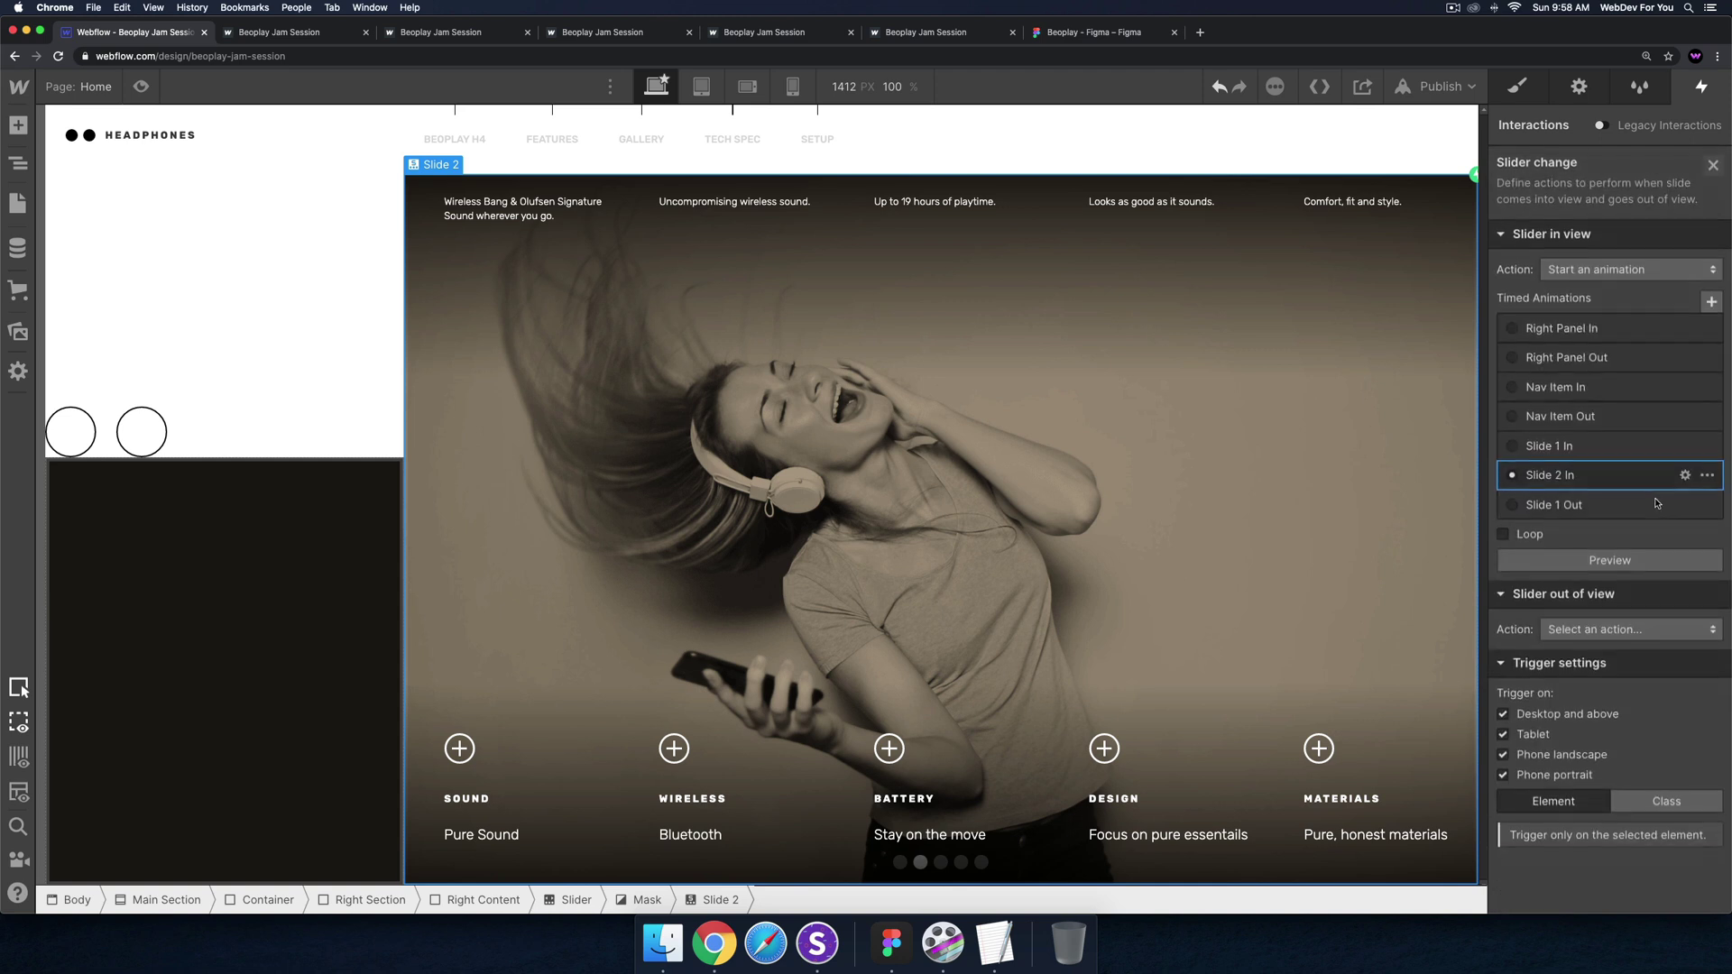
click(1594, 629)
click(1605, 386)
scroll(1657, 645, down, 1)
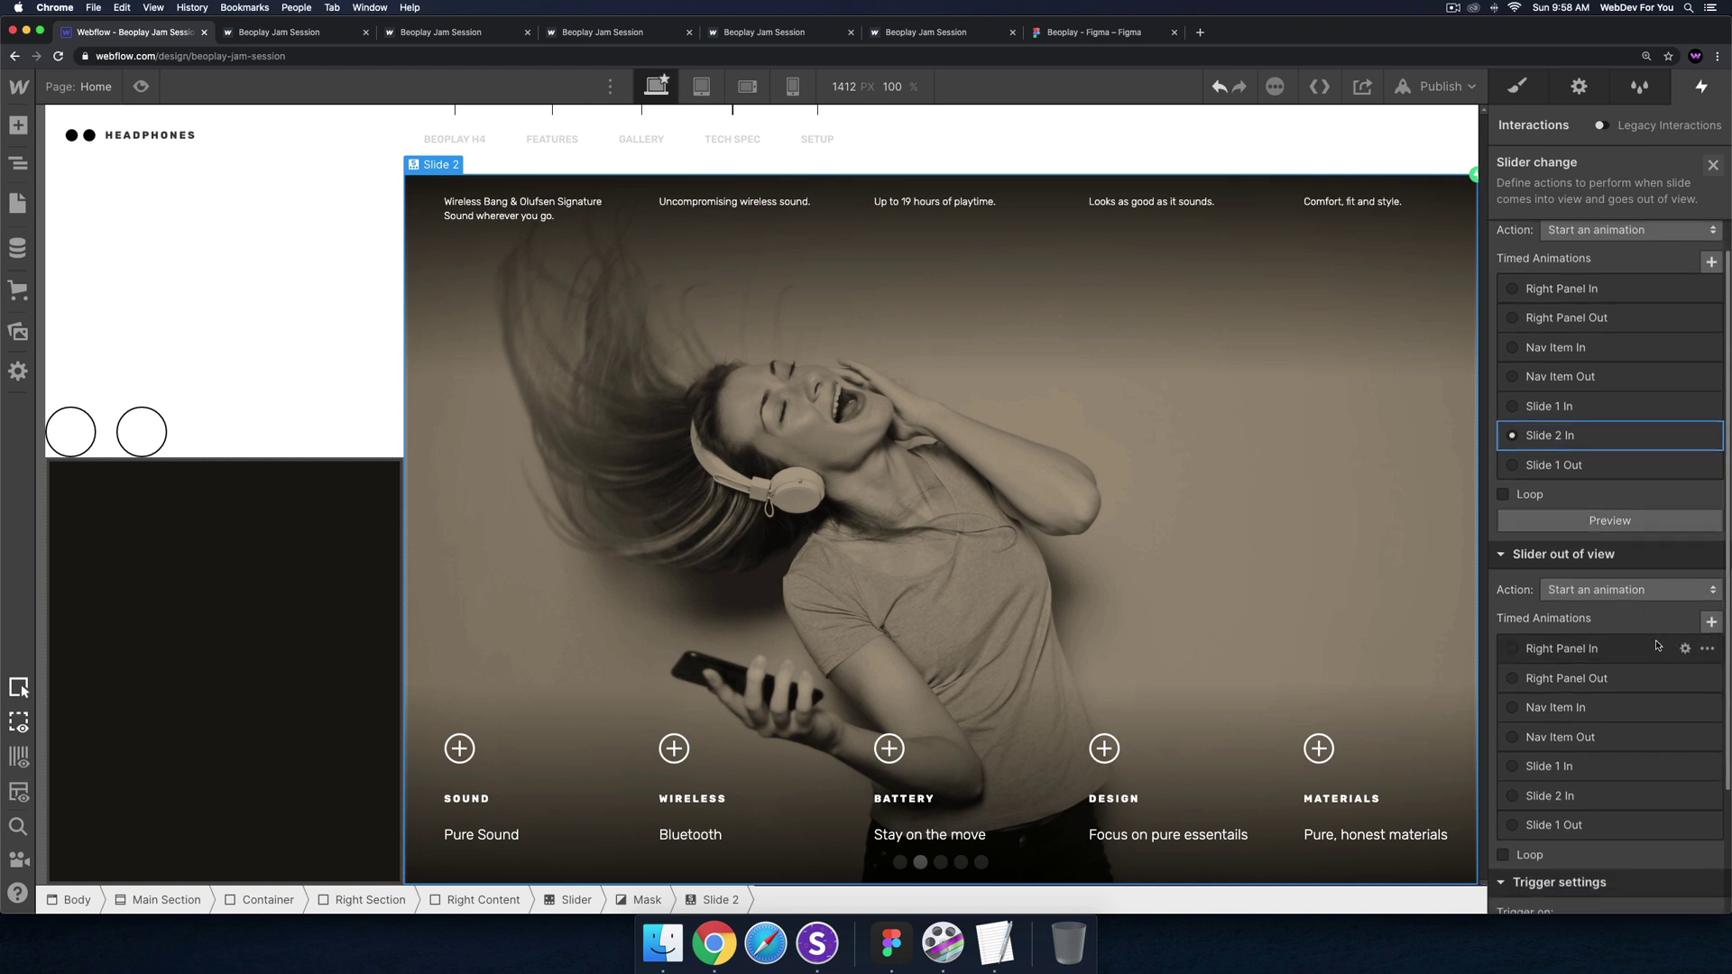
Duplicate the Slide 2 In animation, assign the copy to Slide 2's Slider out of view trigger and rename it Slide 2 Out
scroll(1657, 645, down, 1)
click(1706, 742)
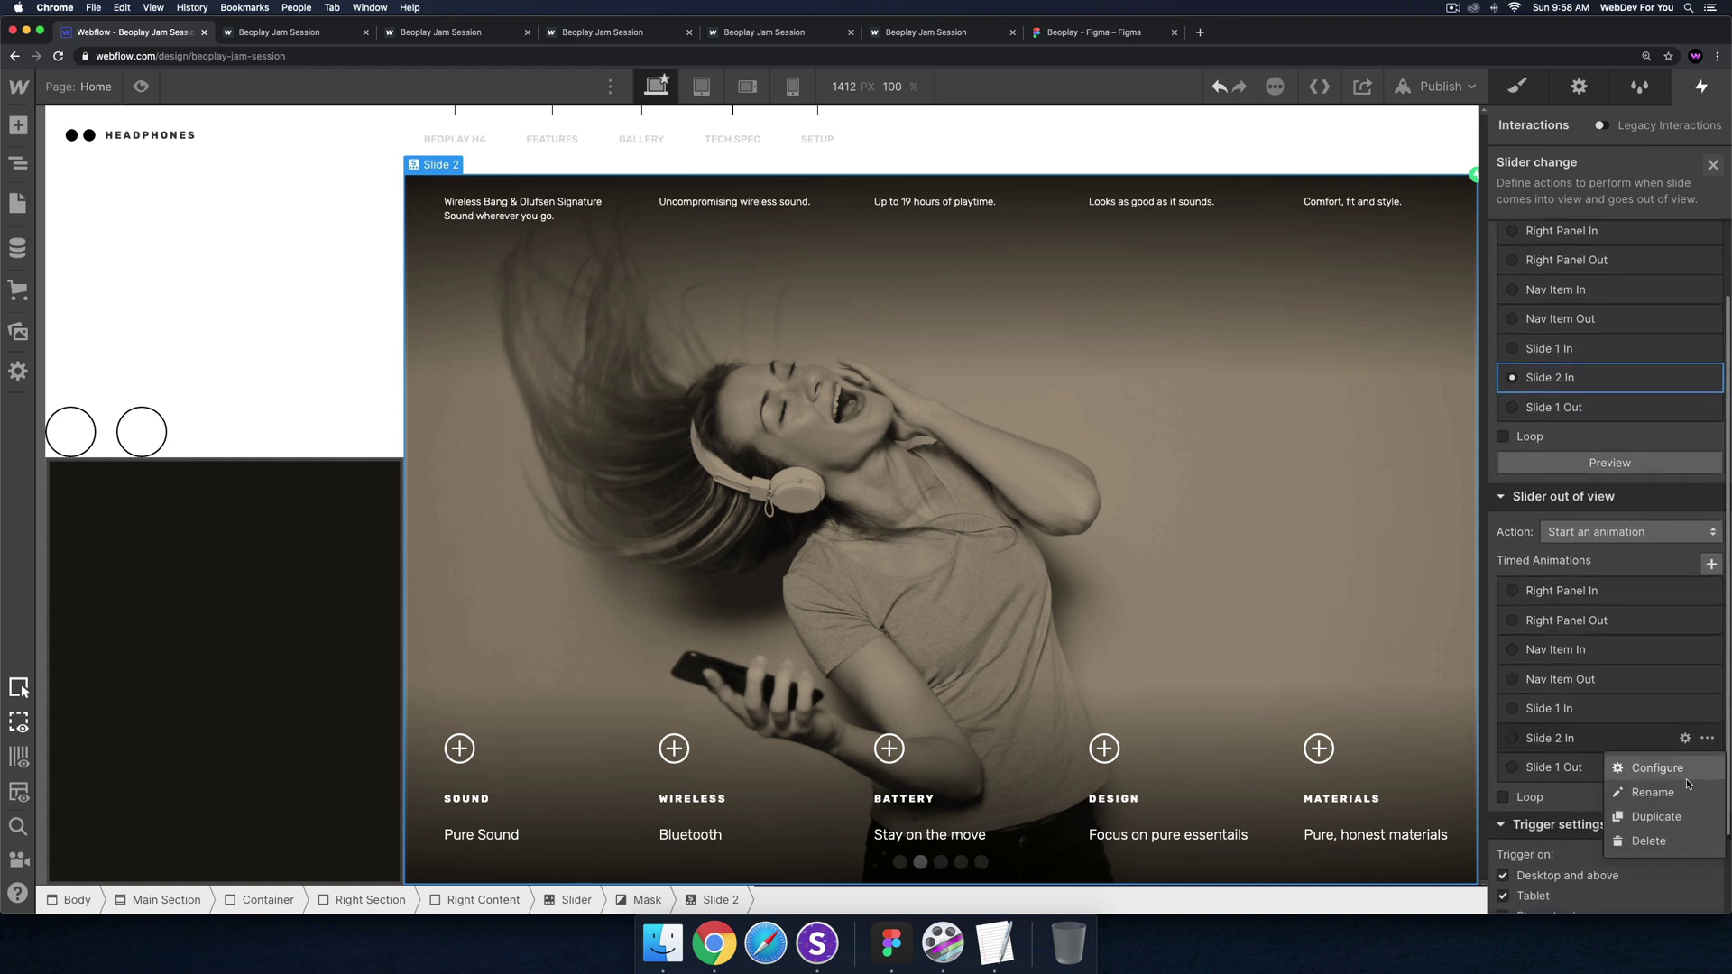
click(1676, 815)
click(1567, 799)
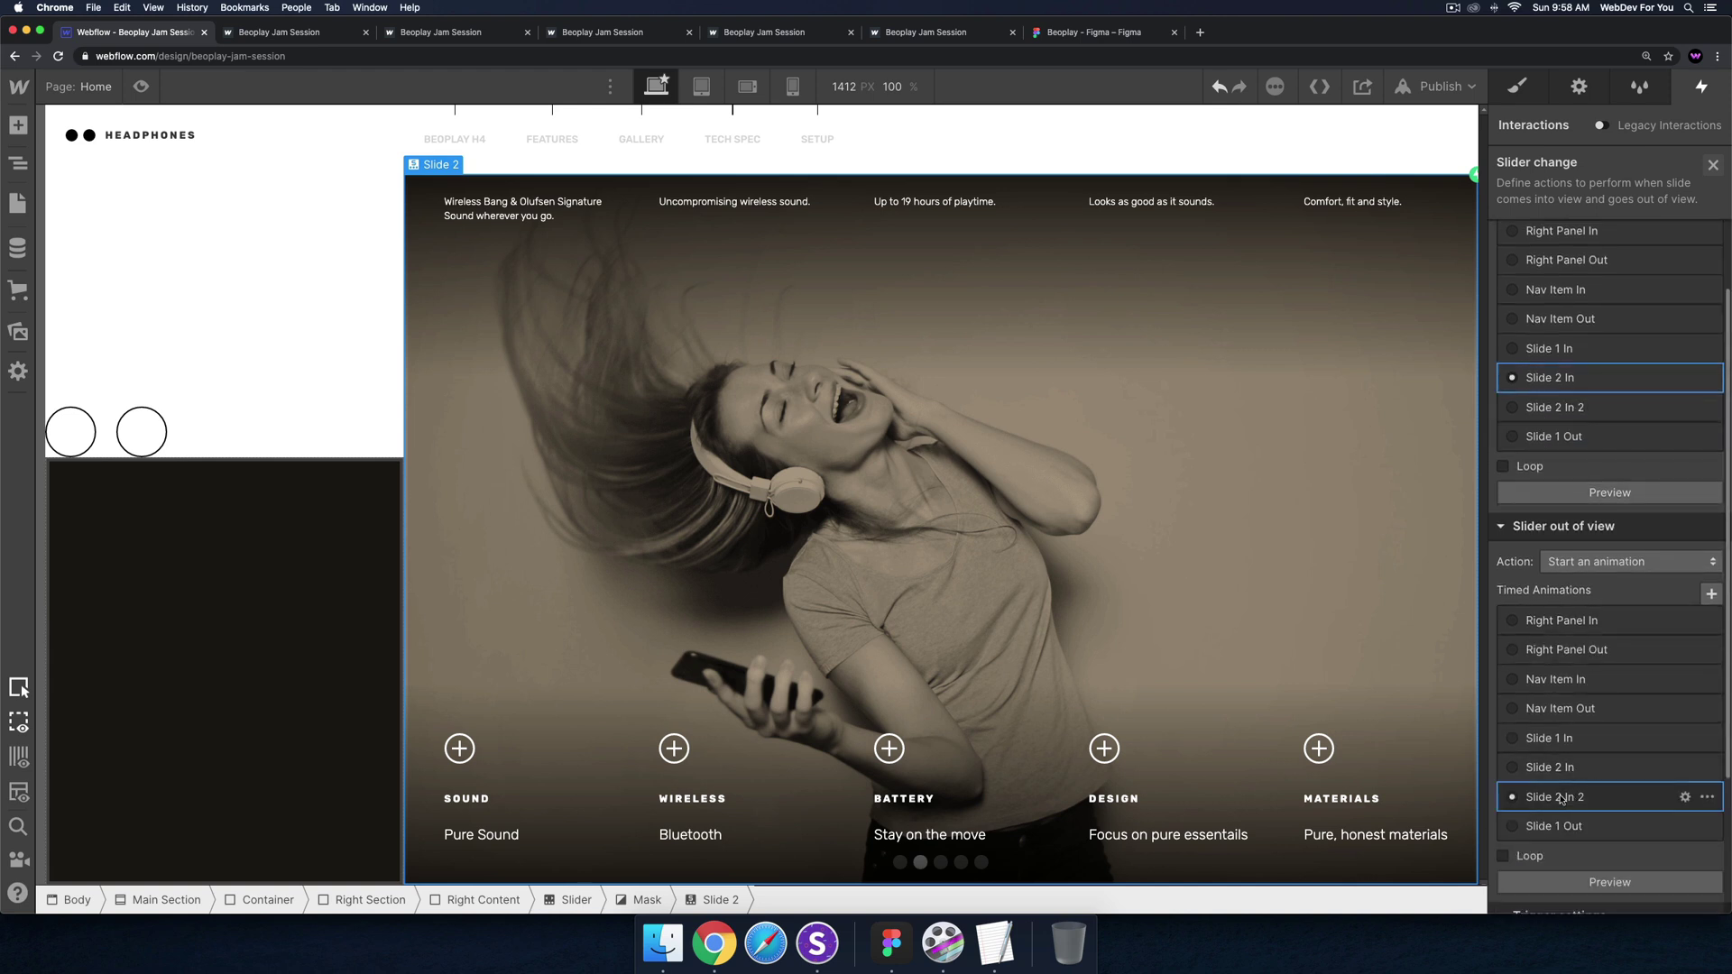
click(1544, 164)
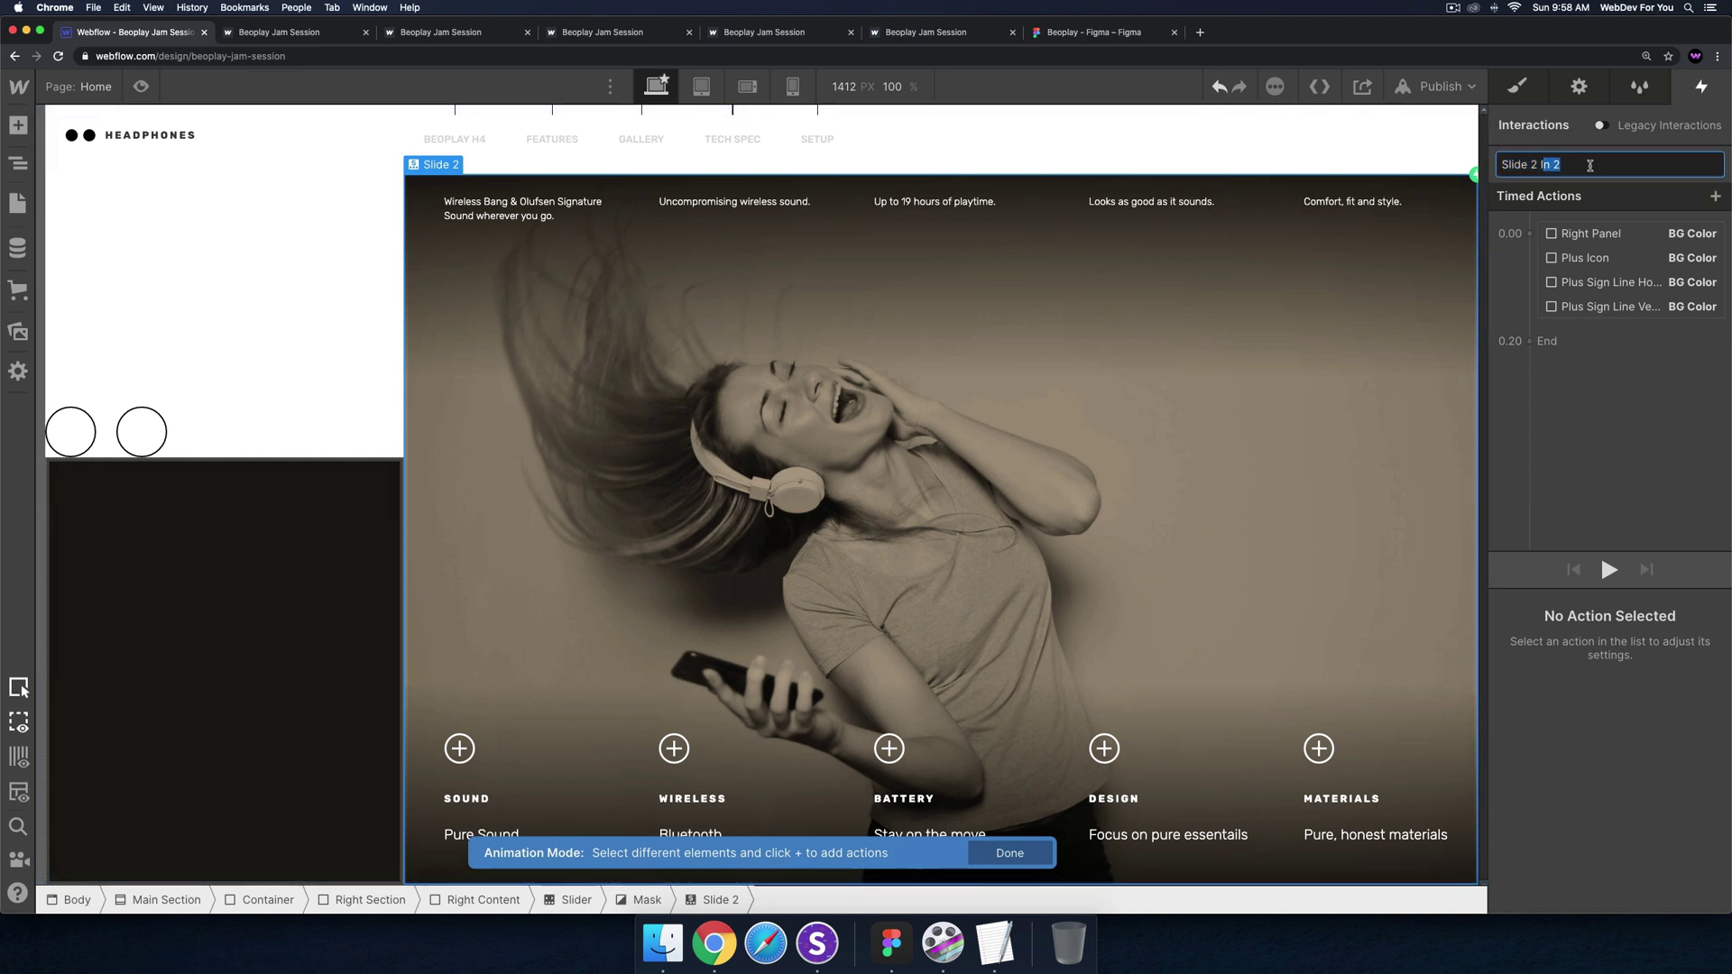
text(Out)
key(Return)
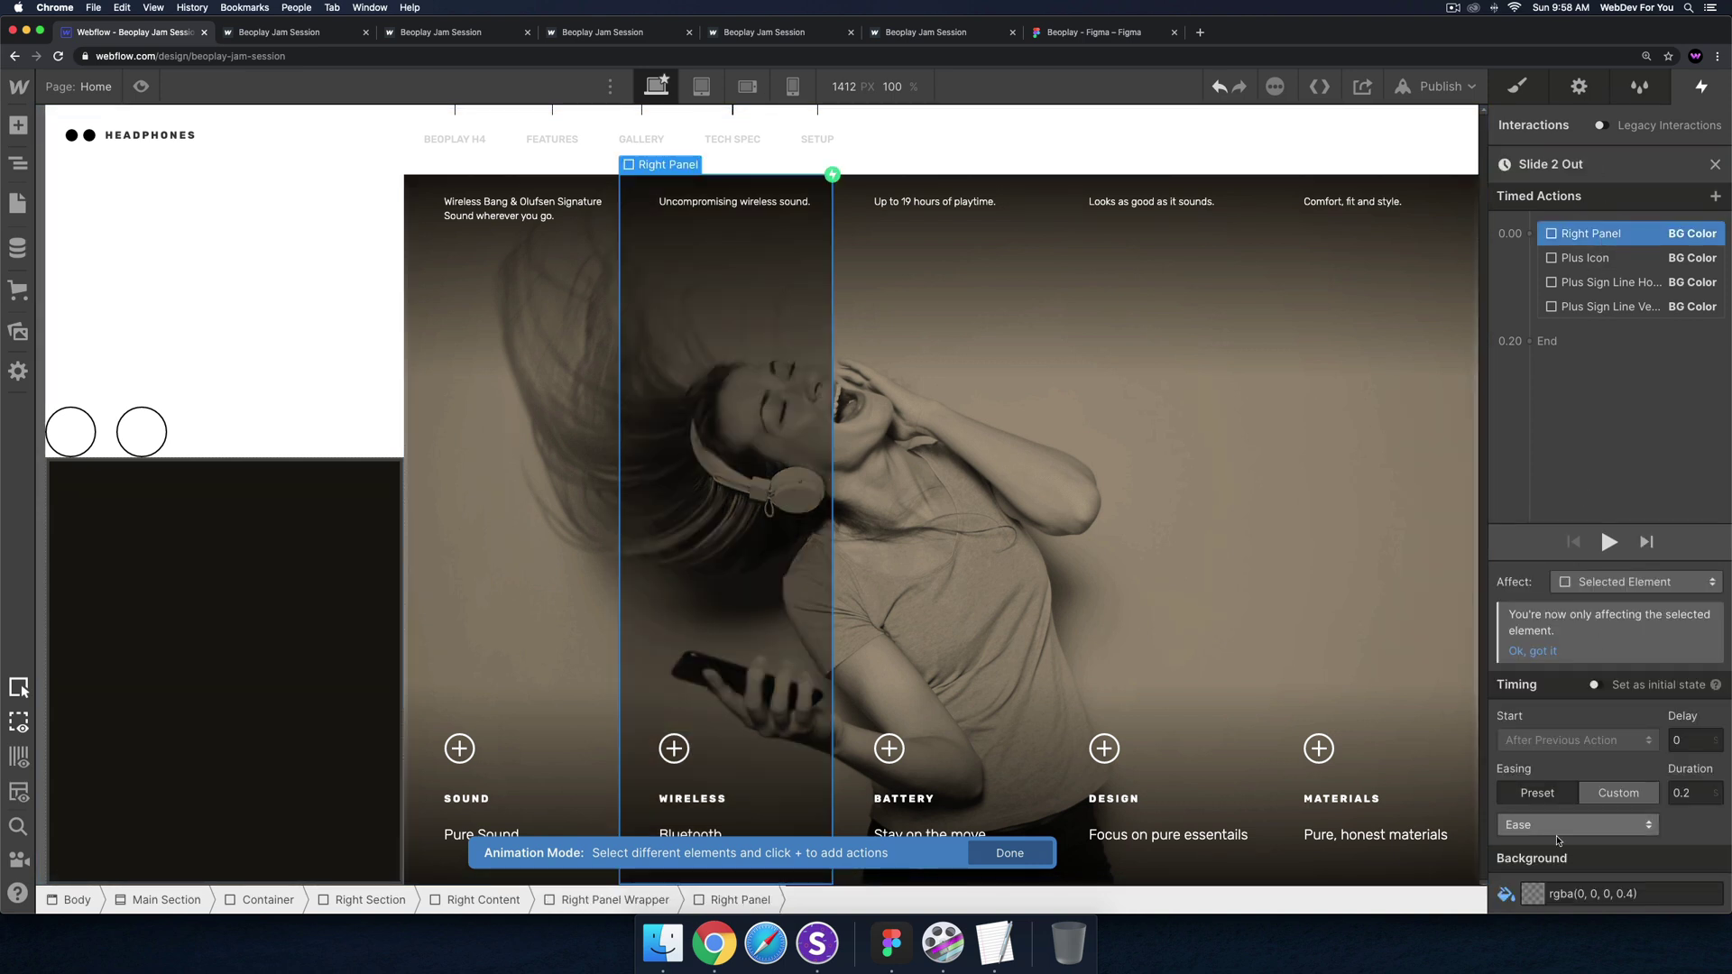
Make the background colors of the Right Panel and Plus Icon actions in Slide 2 Out transparent
click(1533, 893)
drag(1608, 754, 1541, 754)
click(1585, 258)
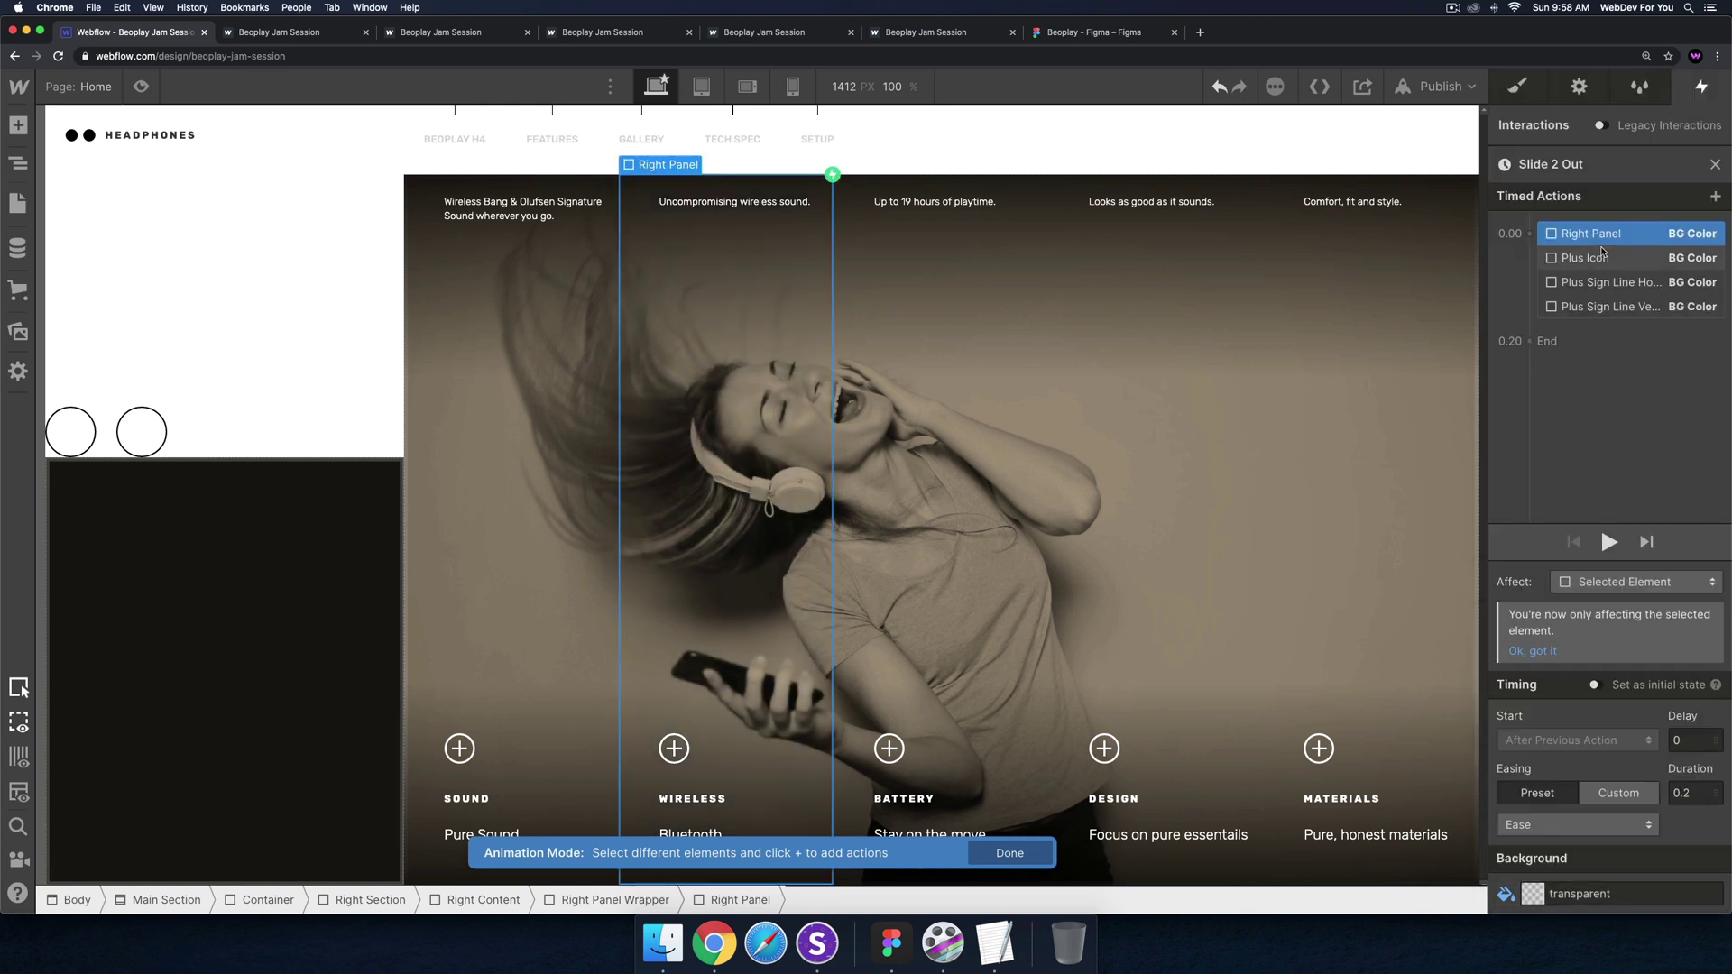
click(1533, 893)
drag(1720, 752, 1564, 754)
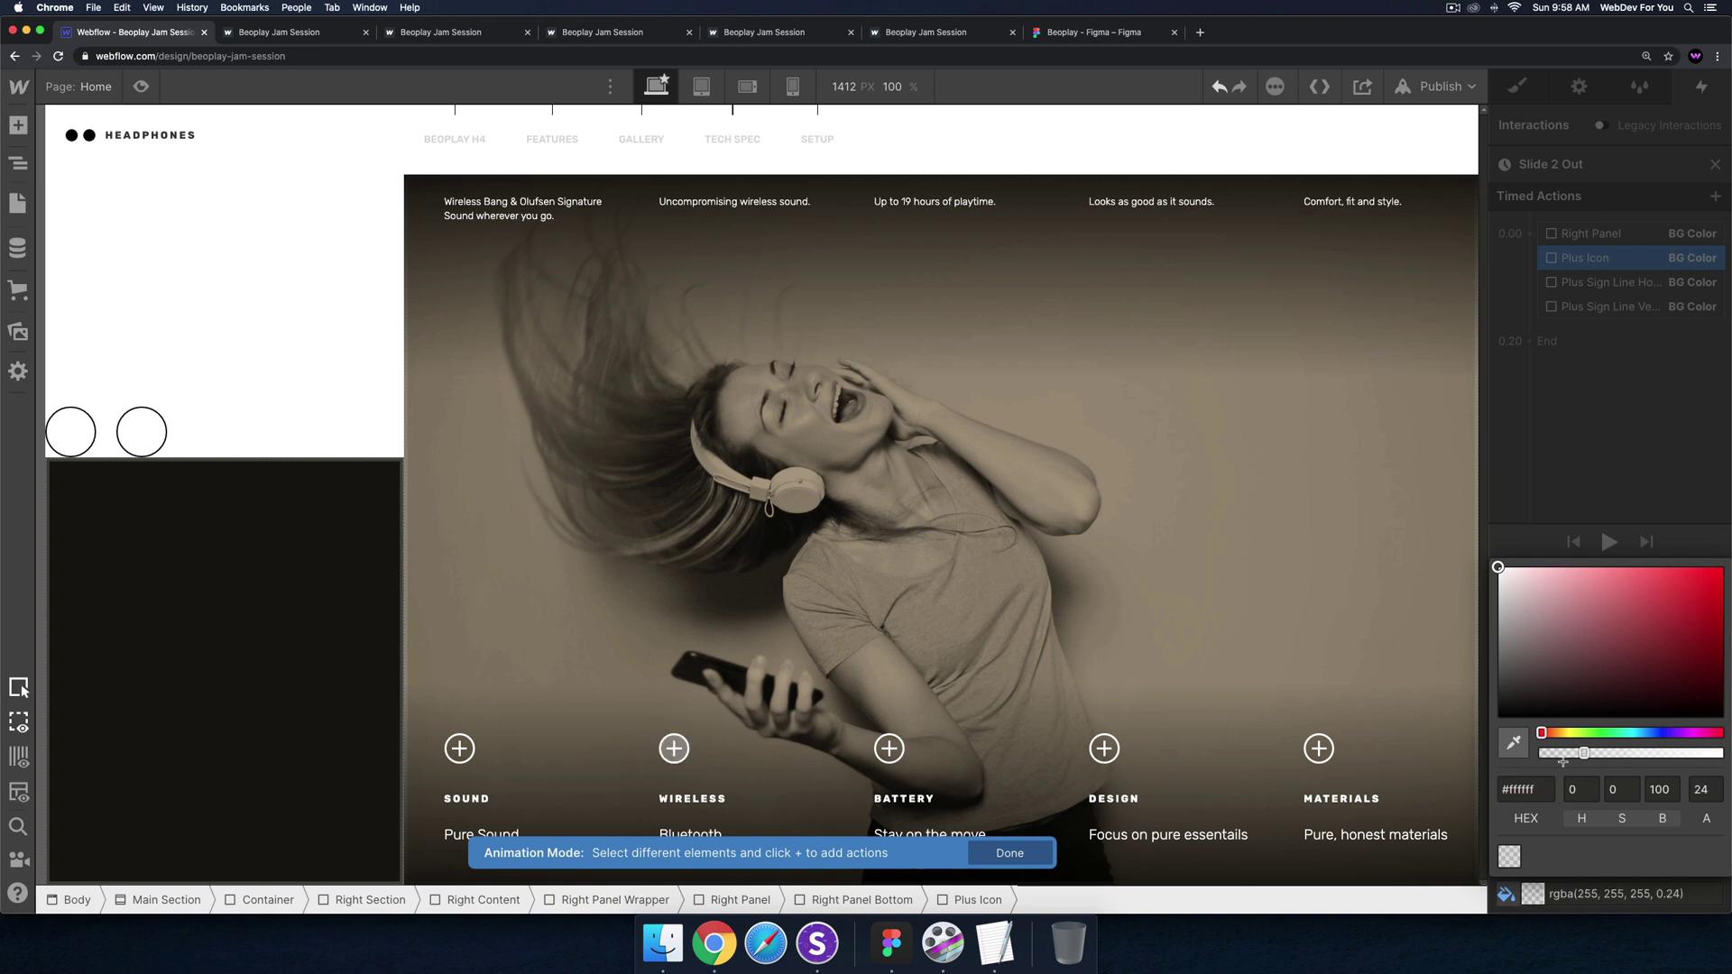
click(1600, 527)
Set the horizontal and vertical plus sign line actions in Slide 2 Out to white and close the Slider change settings
click(1601, 282)
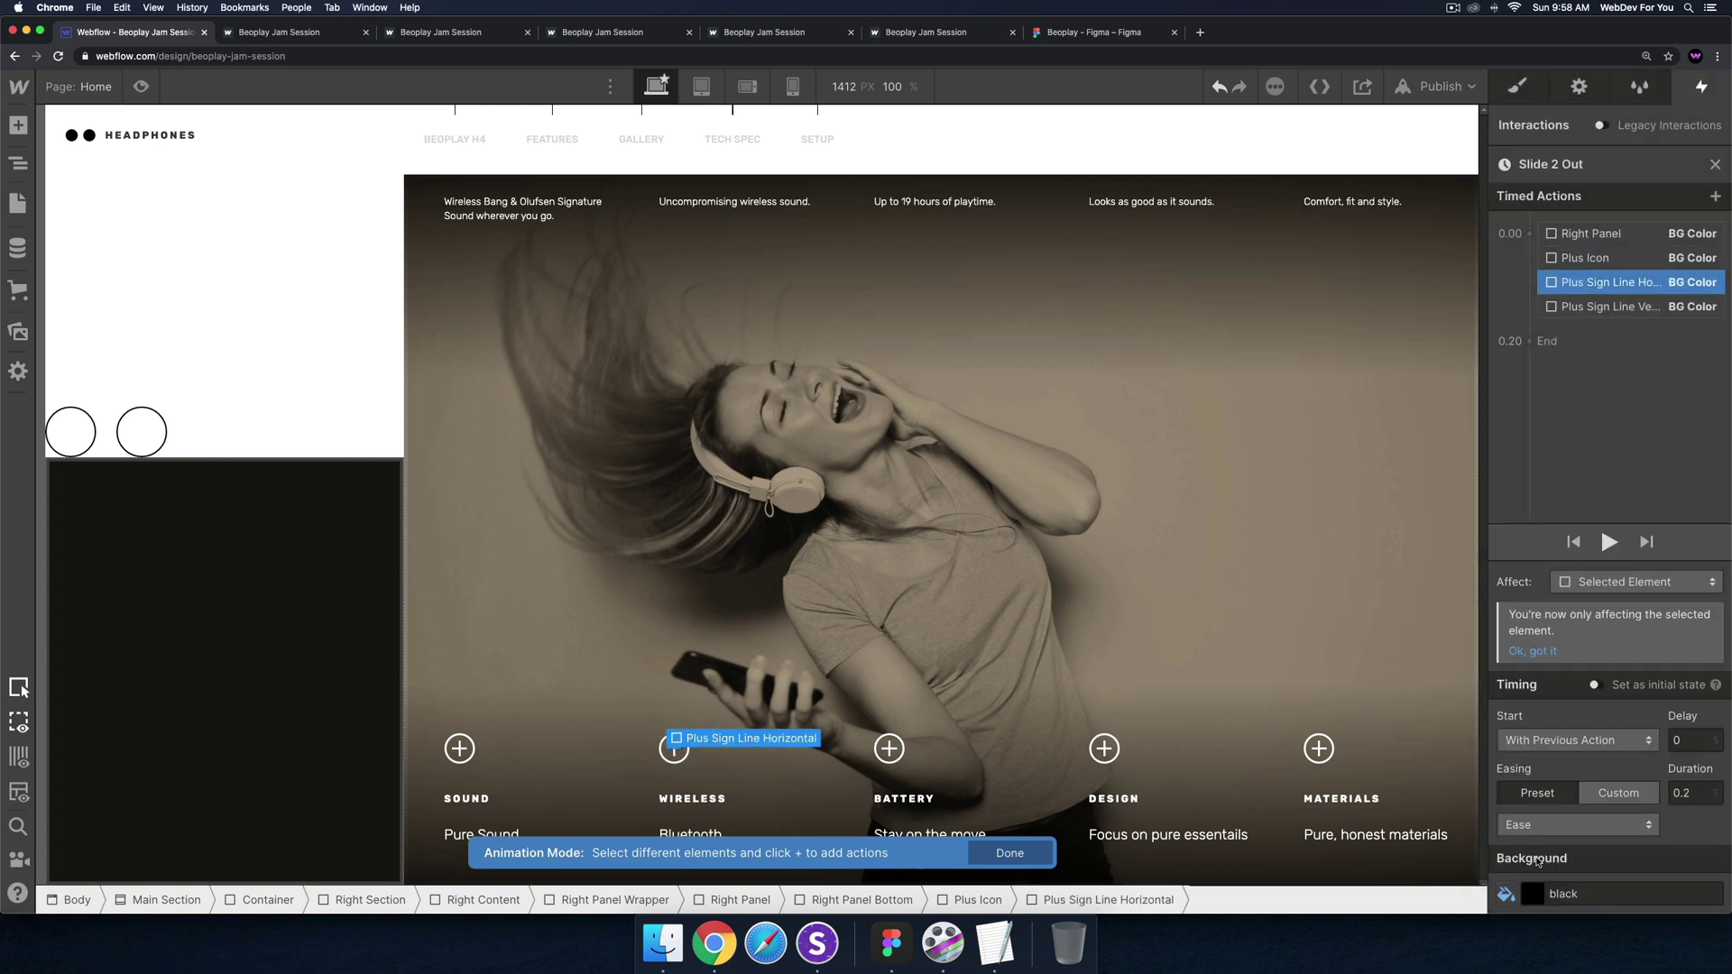
click(1534, 893)
click(1534, 442)
click(1584, 308)
click(1533, 893)
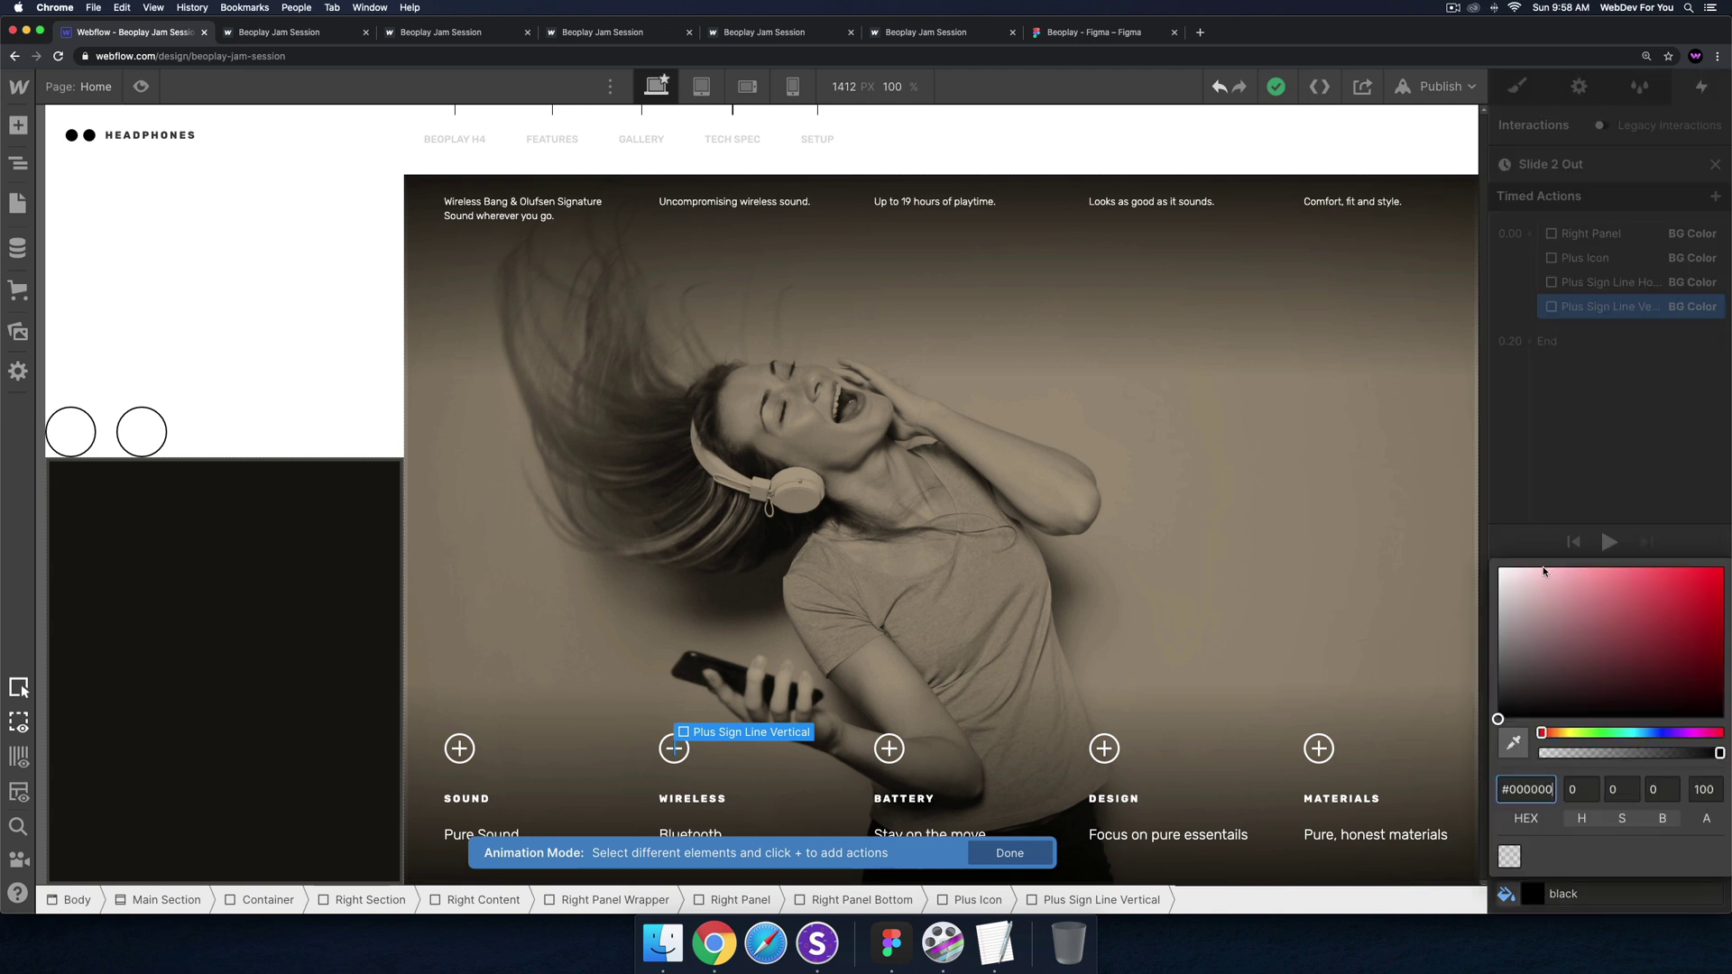
click(1600, 527)
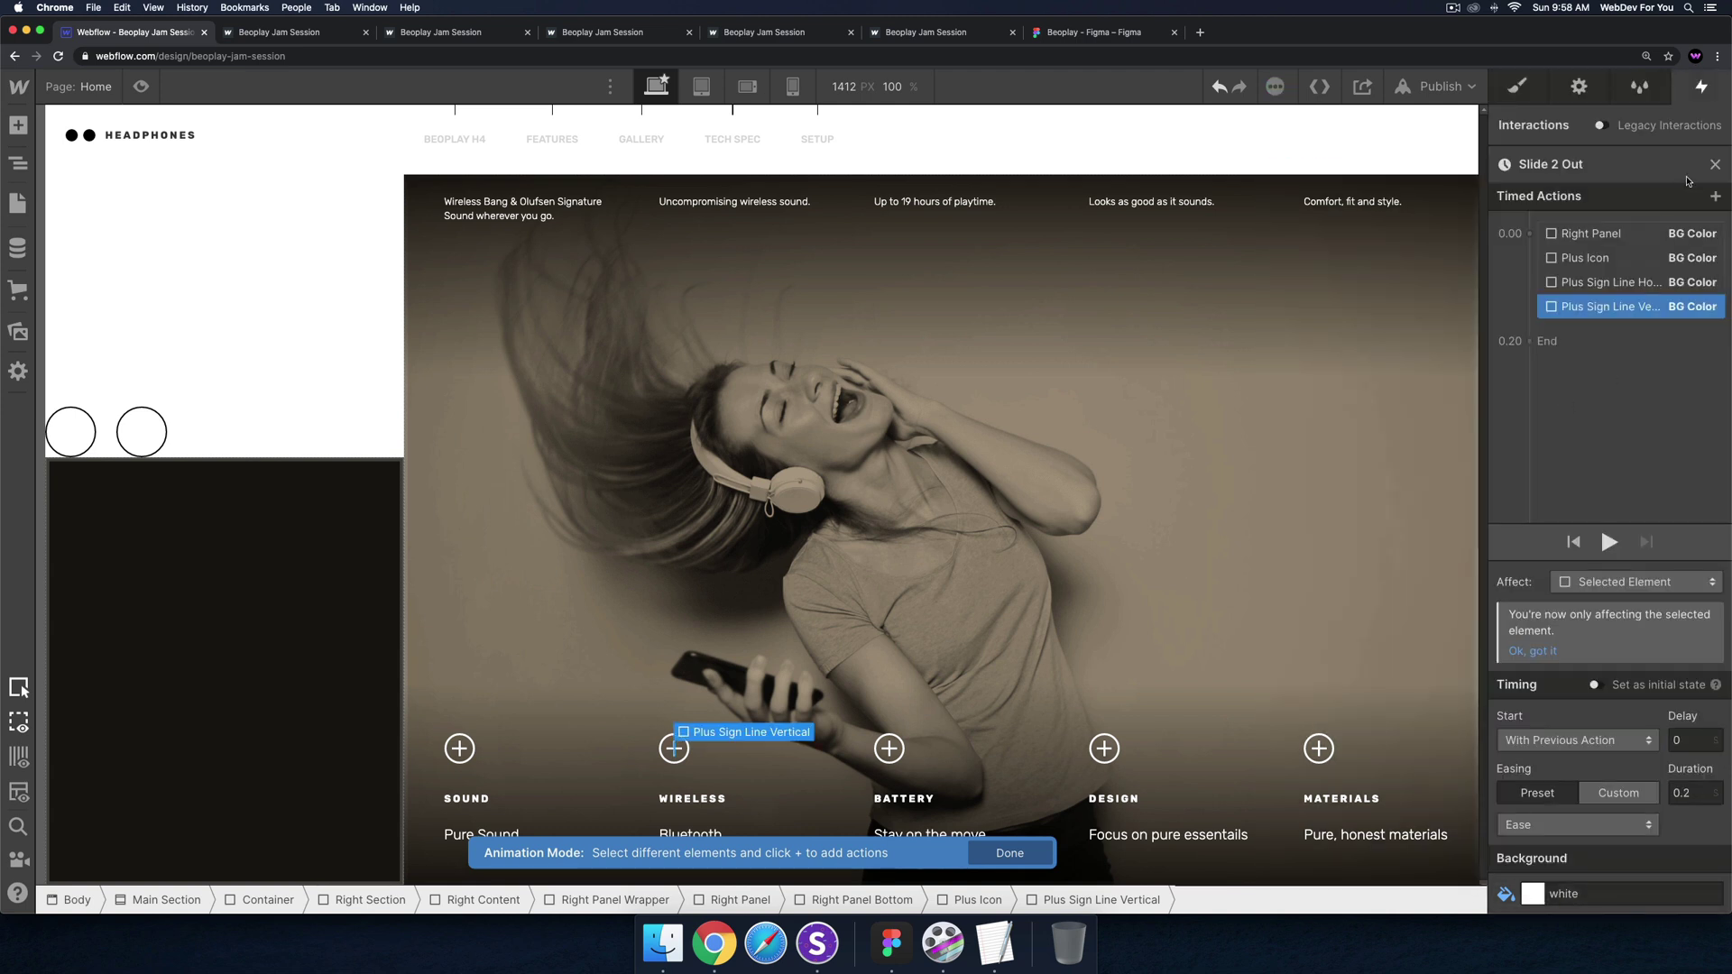
click(1714, 165)
click(1714, 165)
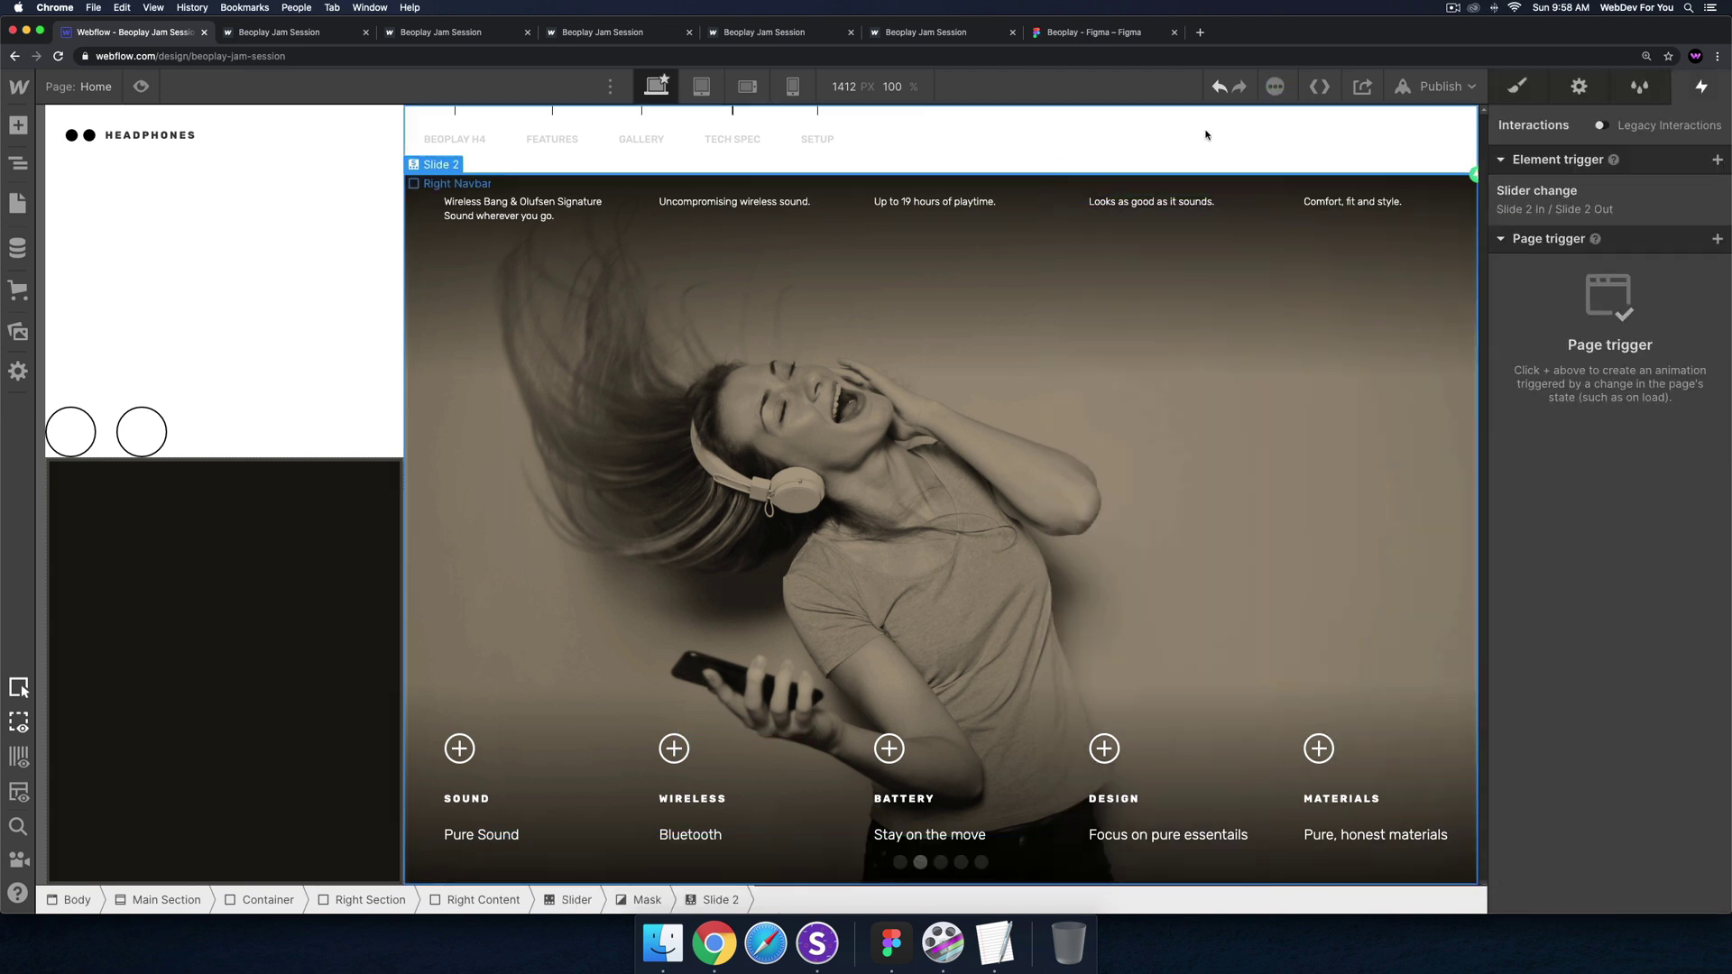
Publish the site to its selected webflow.io domain and open the live page
click(1439, 87)
click(1355, 350)
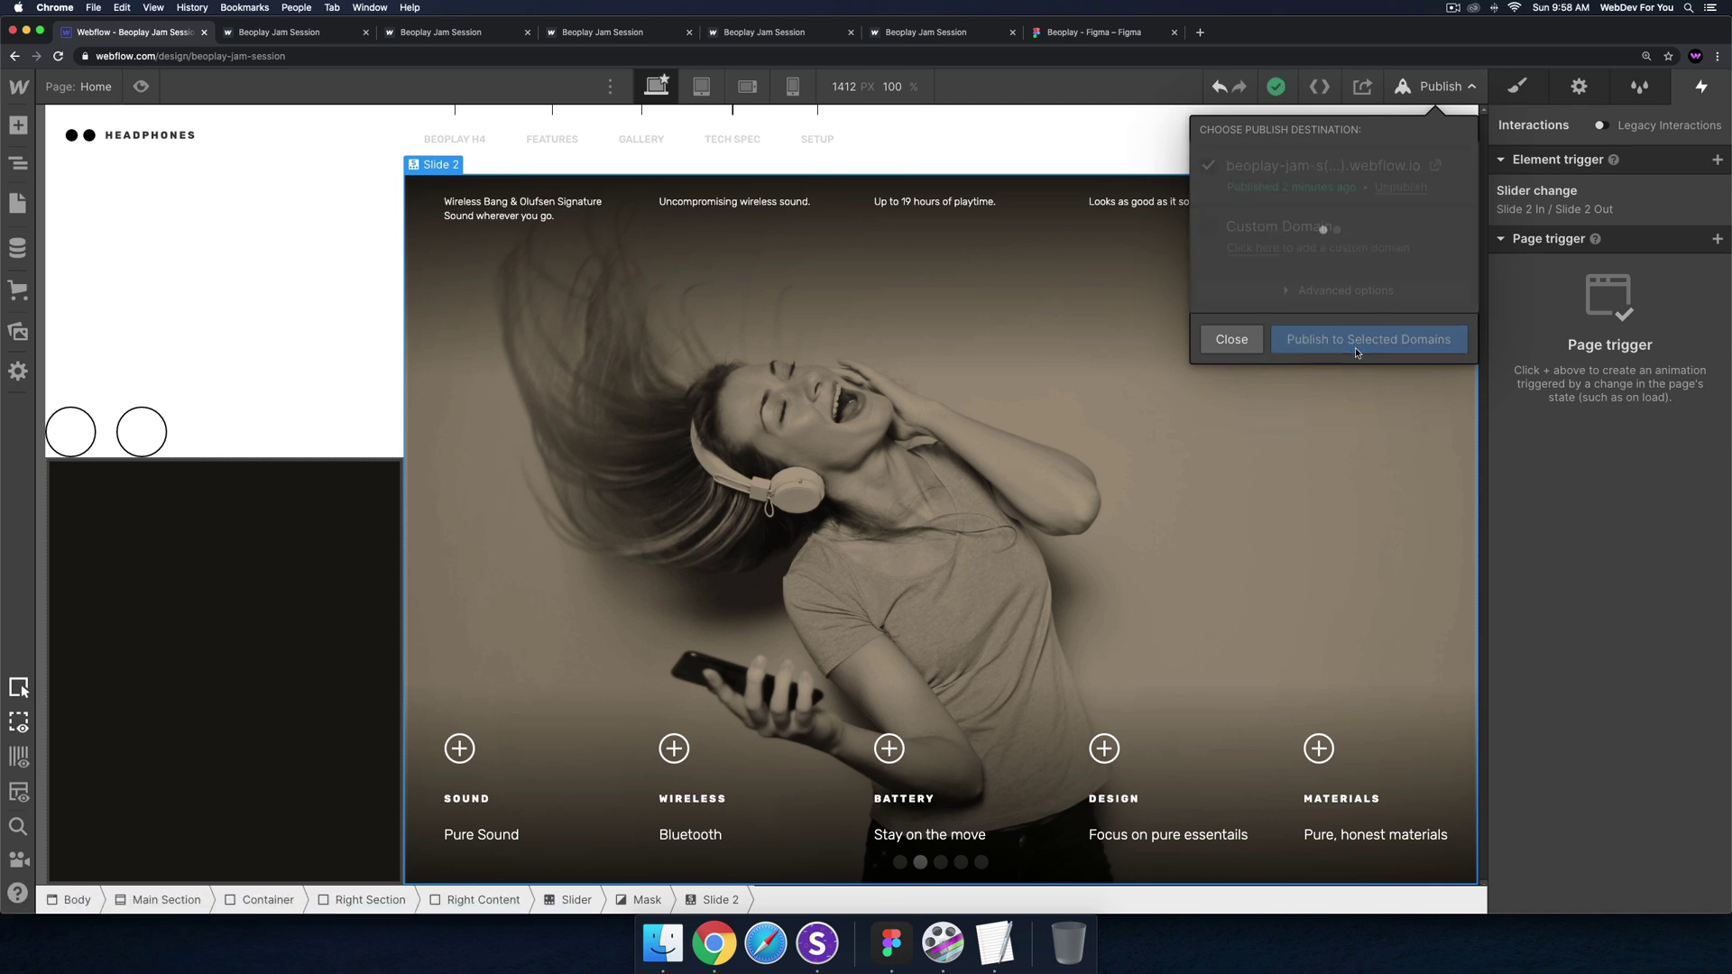
click(1436, 166)
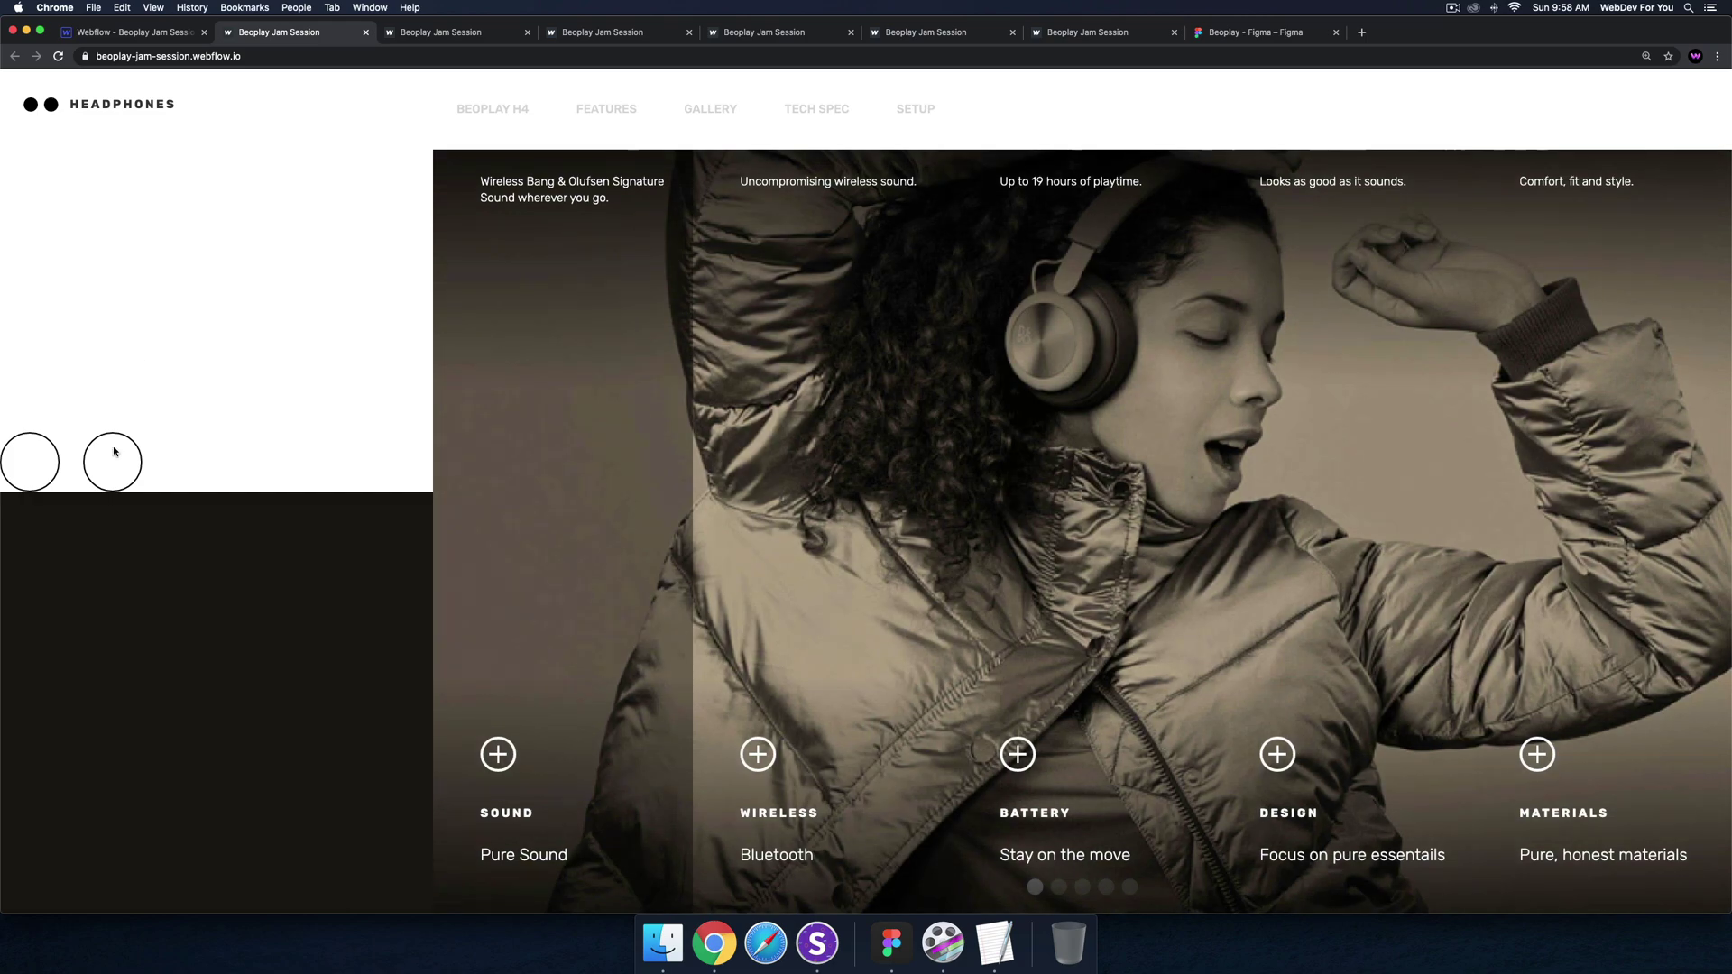
Test the published slider's previous and next arrows, checking the panel and plus icon highlights on each slide
click(114, 452)
click(27, 469)
click(112, 461)
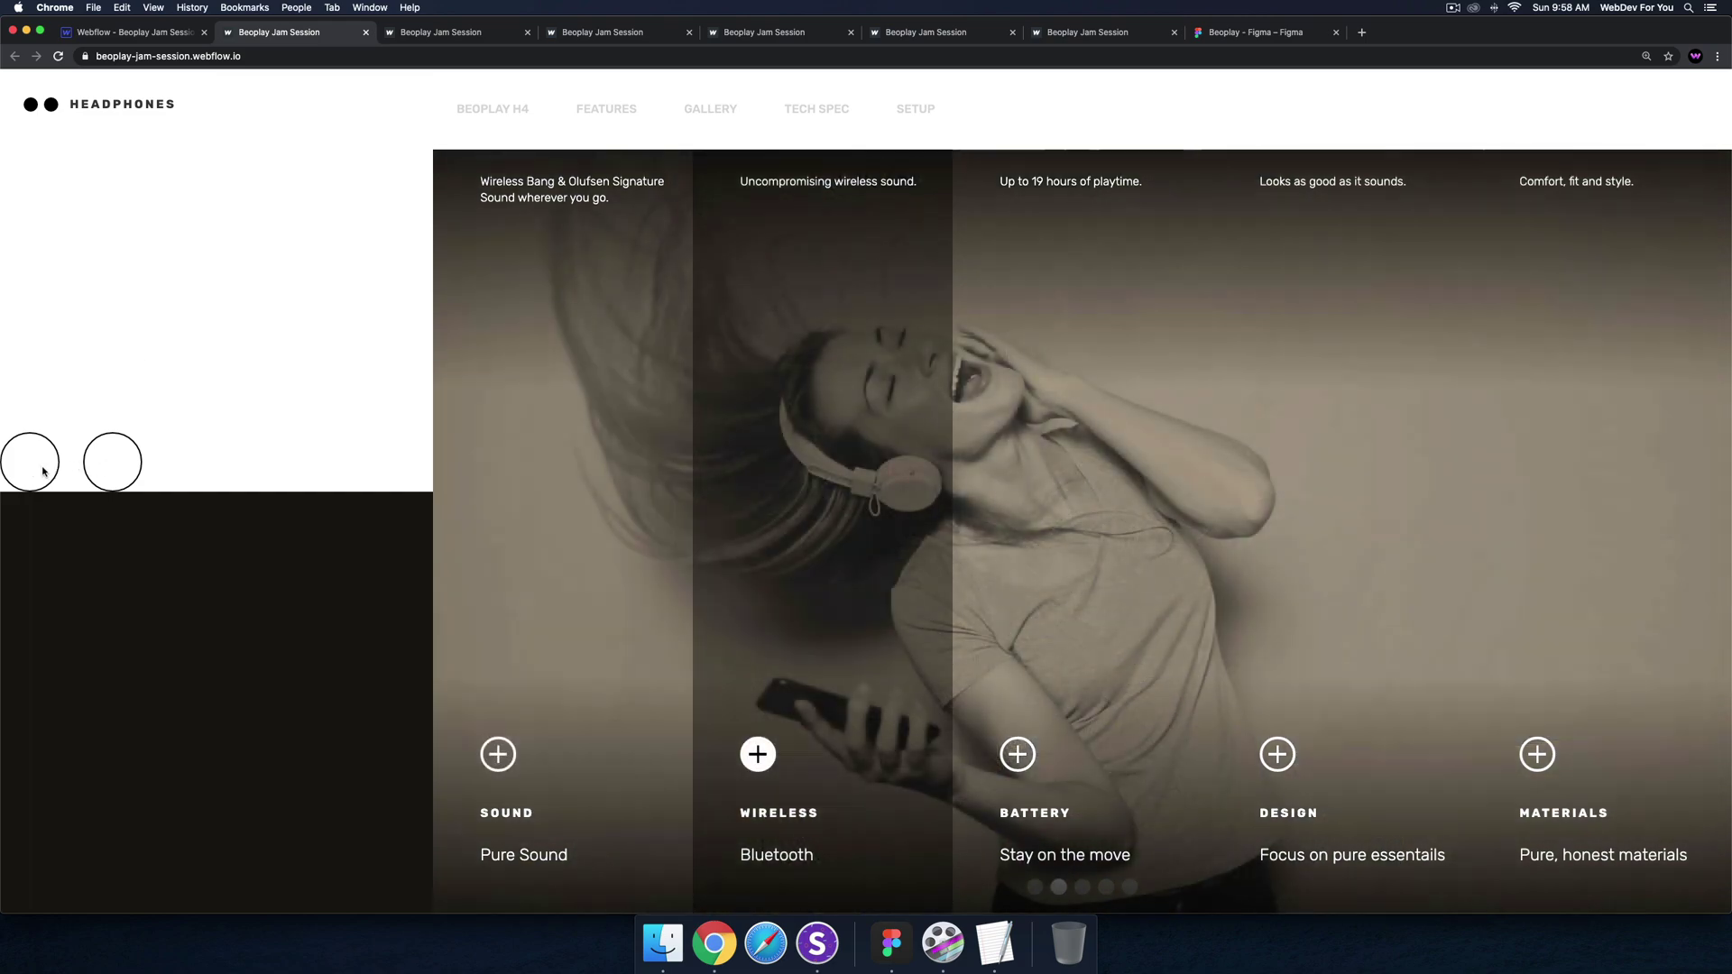
click(27, 462)
click(113, 461)
click(29, 469)
click(113, 458)
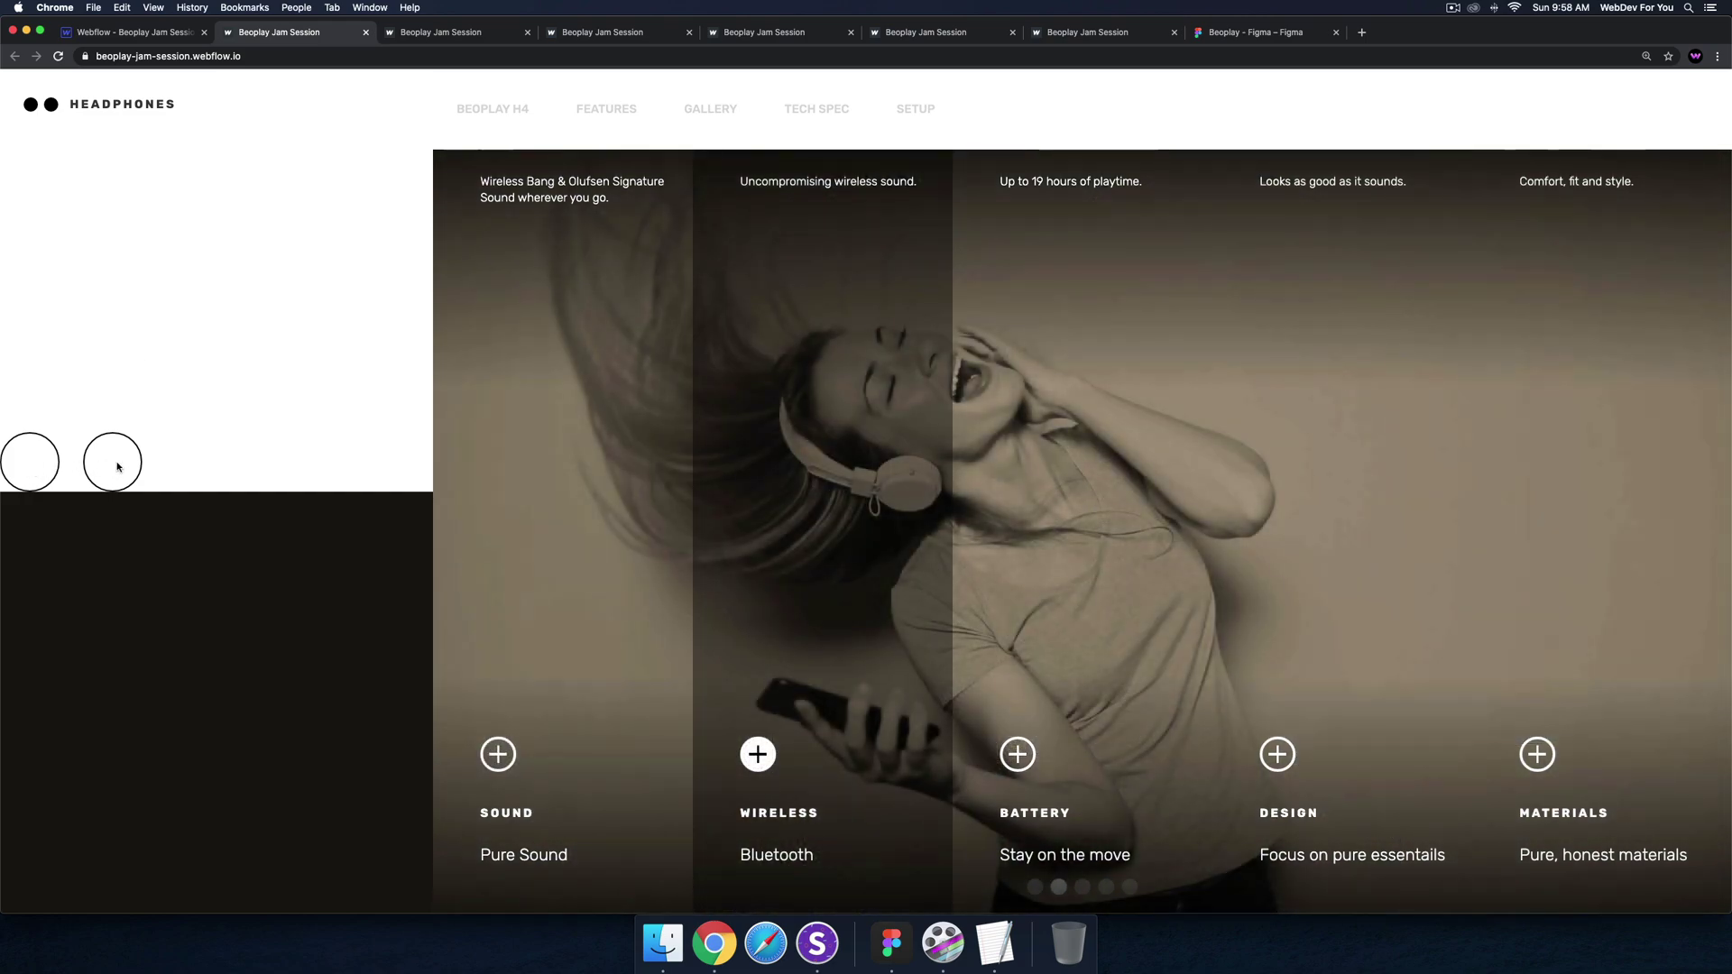
click(113, 458)
click(41, 465)
click(116, 460)
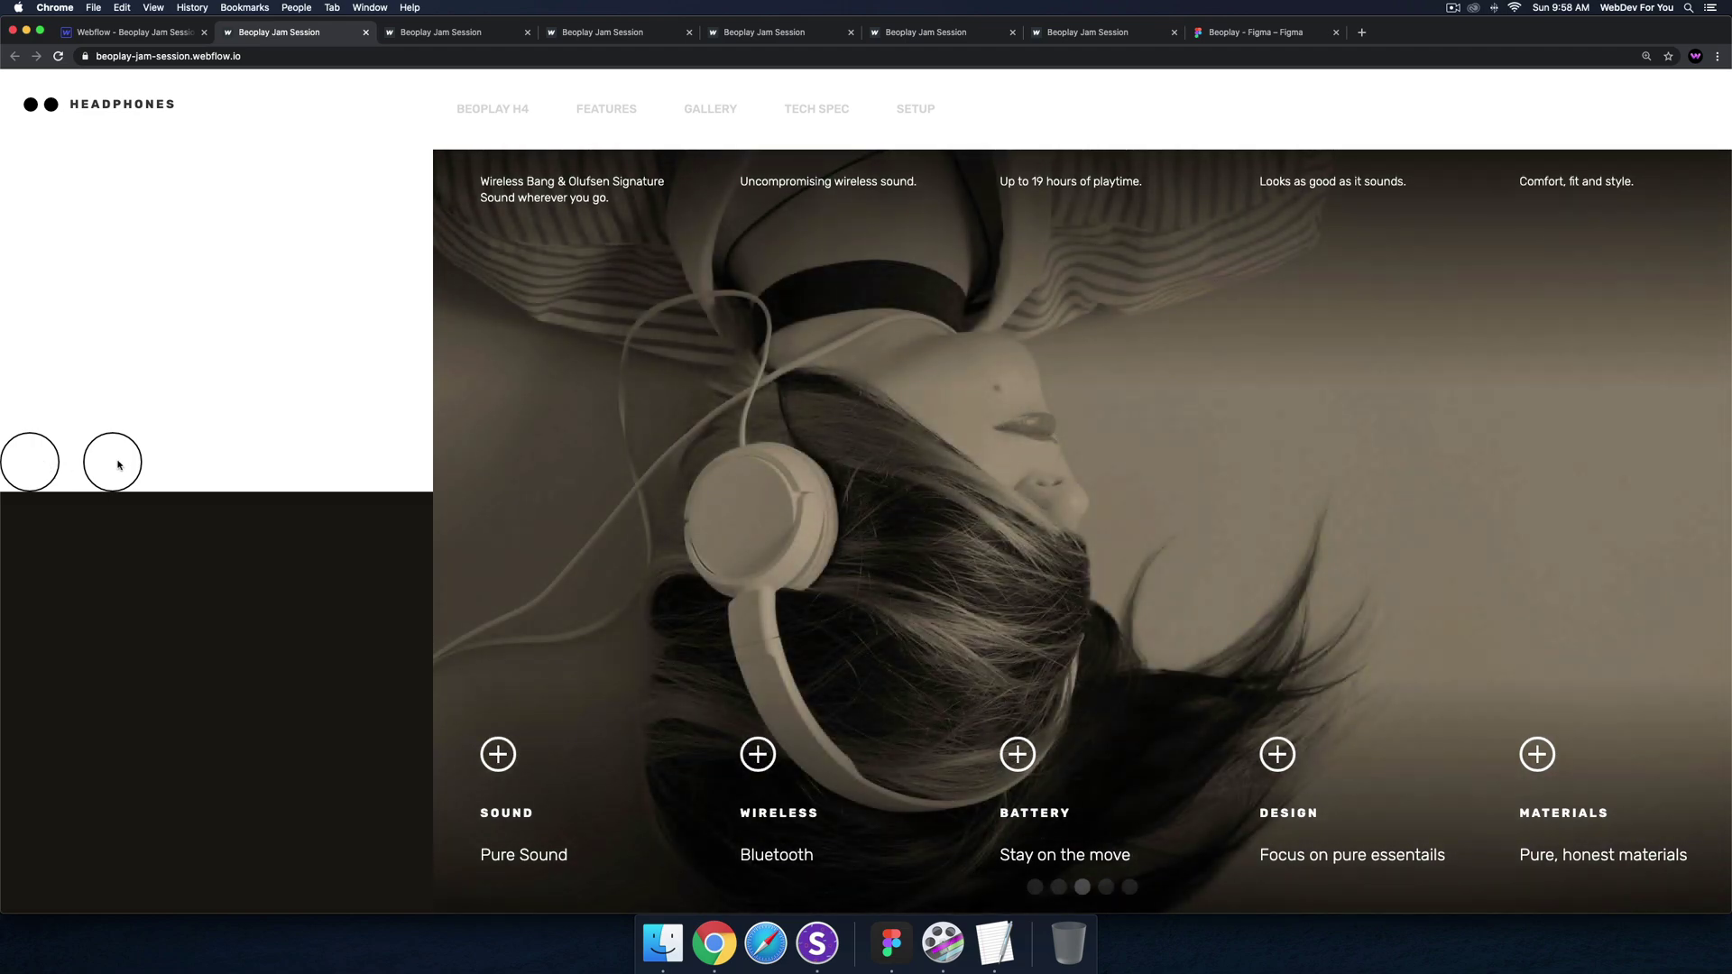
click(115, 460)
click(114, 467)
click(113, 465)
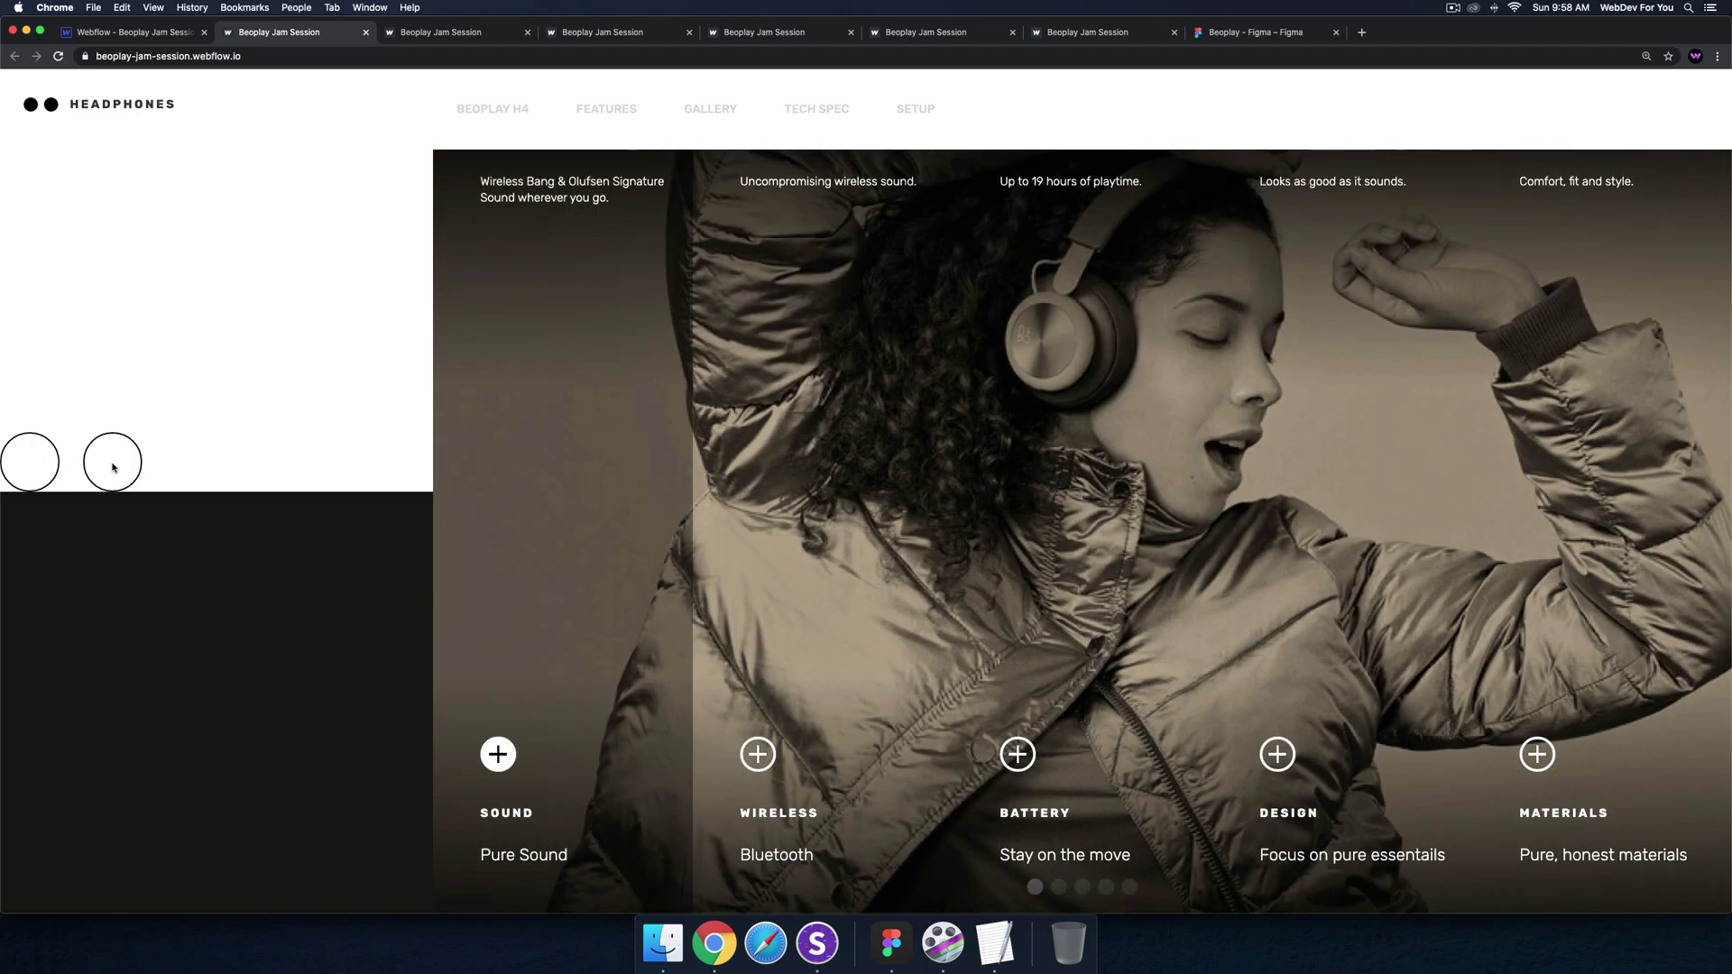
click(113, 464)
click(50, 470)
click(115, 463)
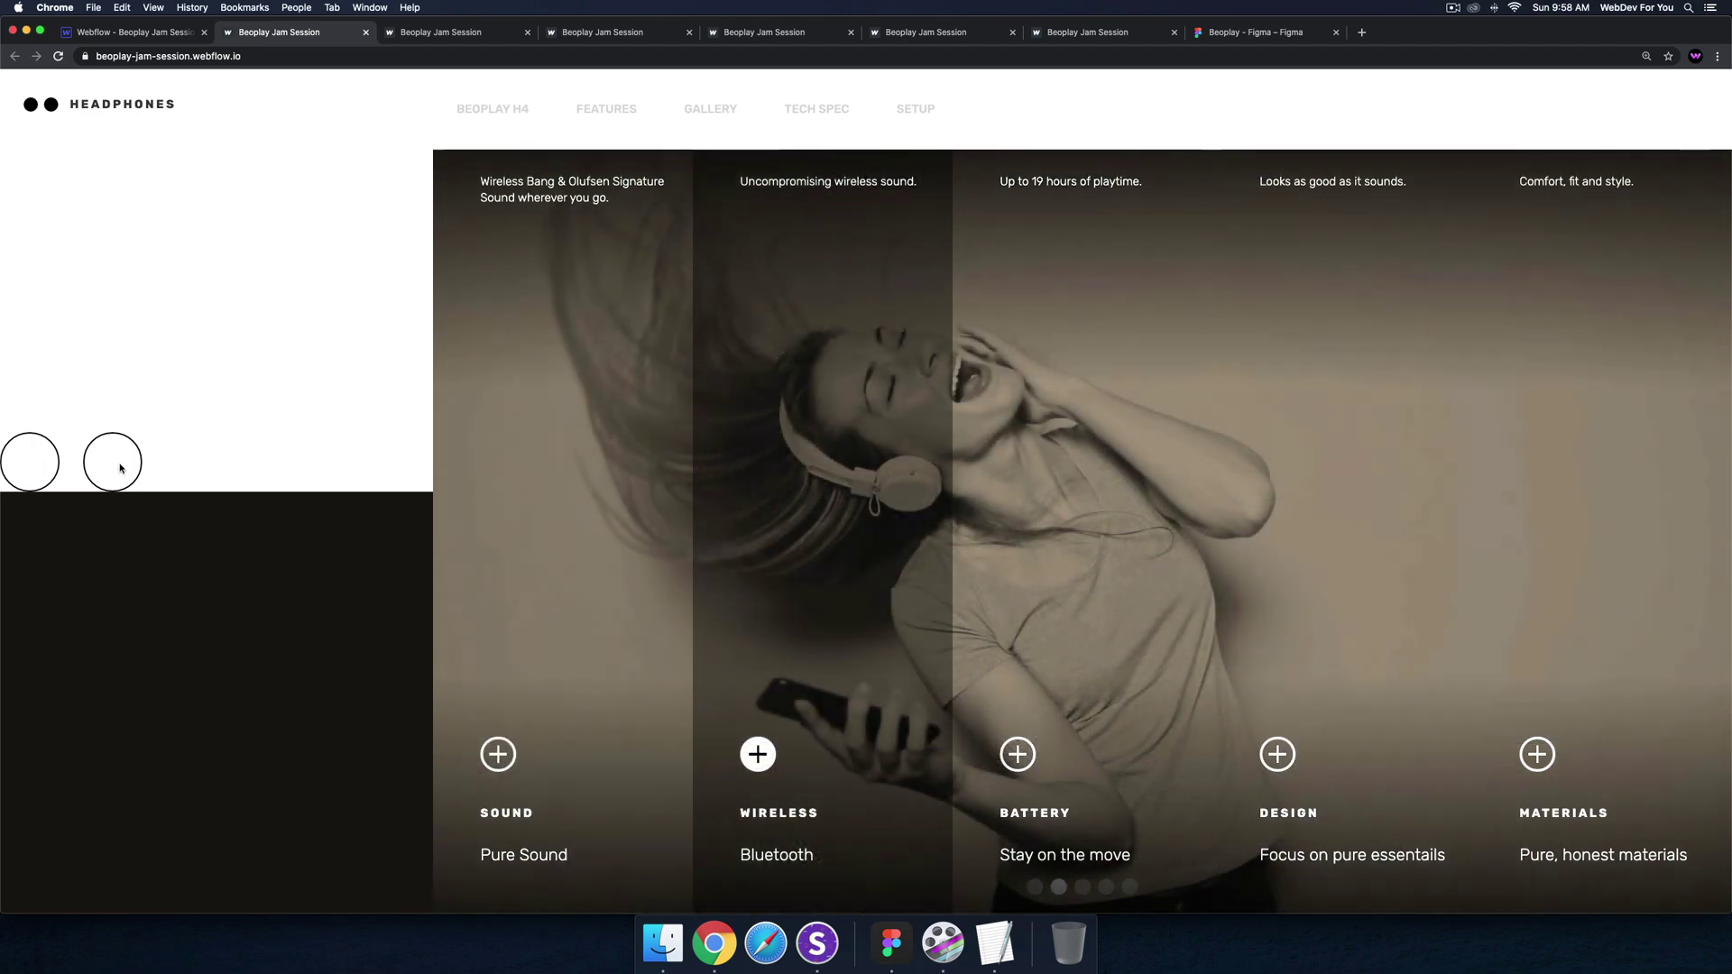
Test the live slider's response to the Wireless, Design and Materials panels, and check the next arrow again
click(1446, 536)
click(1516, 537)
click(728, 523)
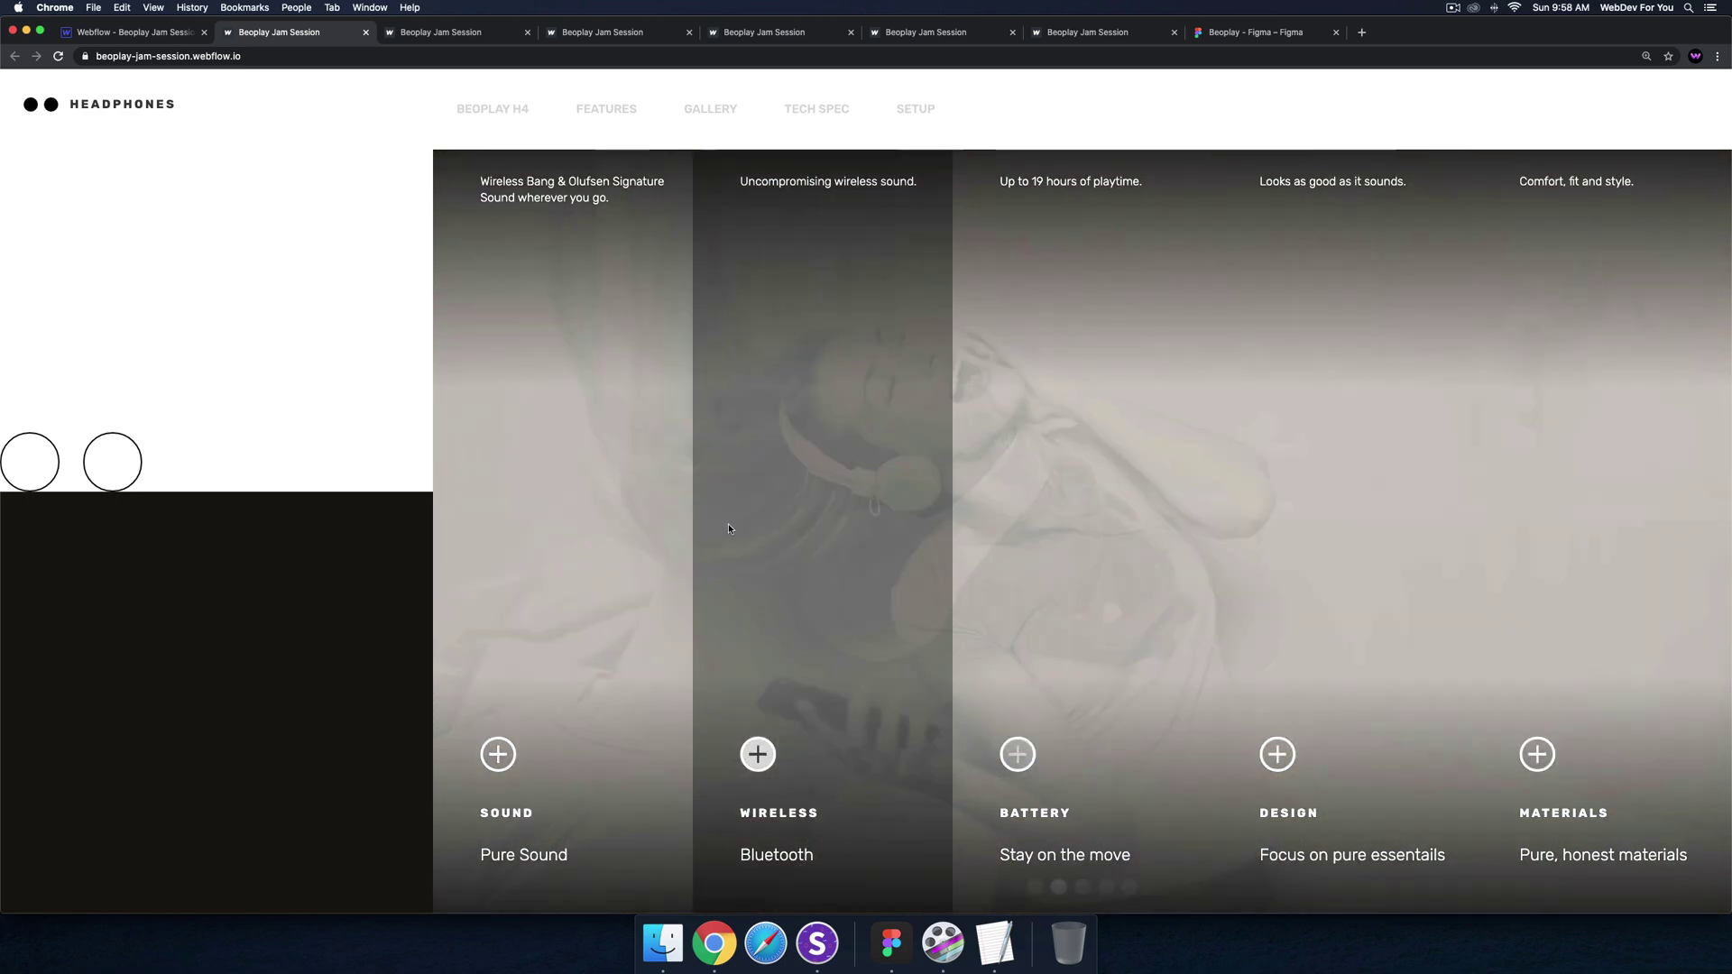
click(1454, 505)
click(731, 564)
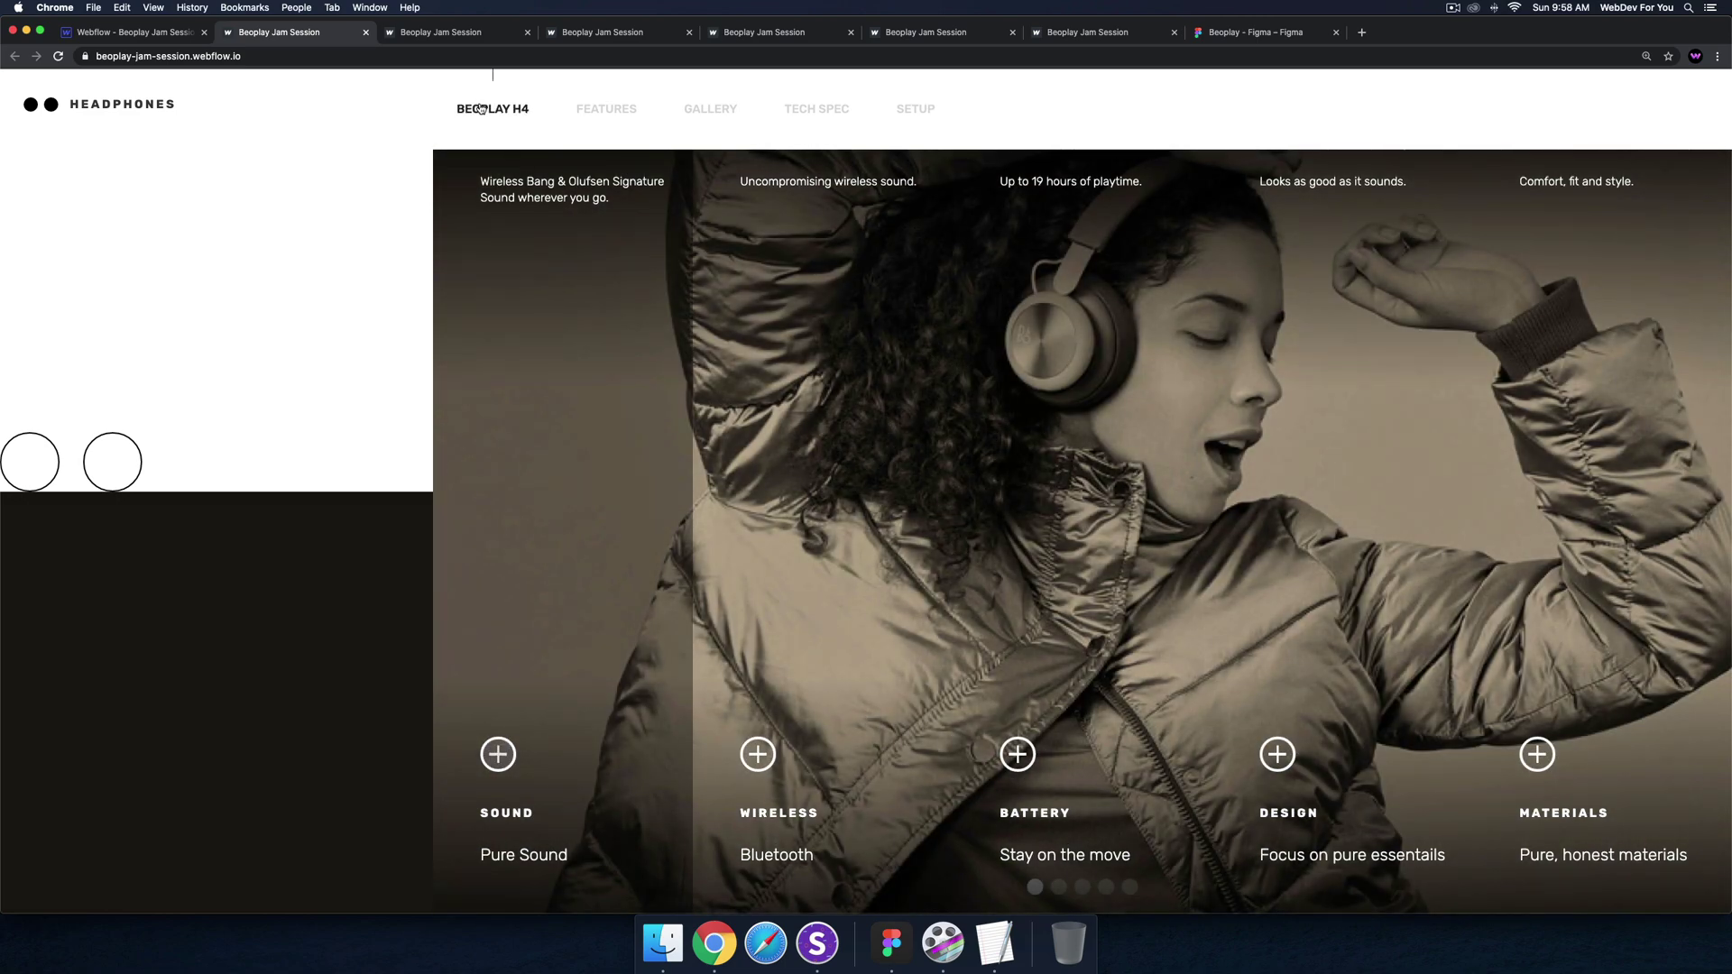
click(132, 478)
click(106, 469)
Review the slider script in the Home page's Before </body> tag custom code in Webflow and save the page settings
click(149, 34)
click(18, 203)
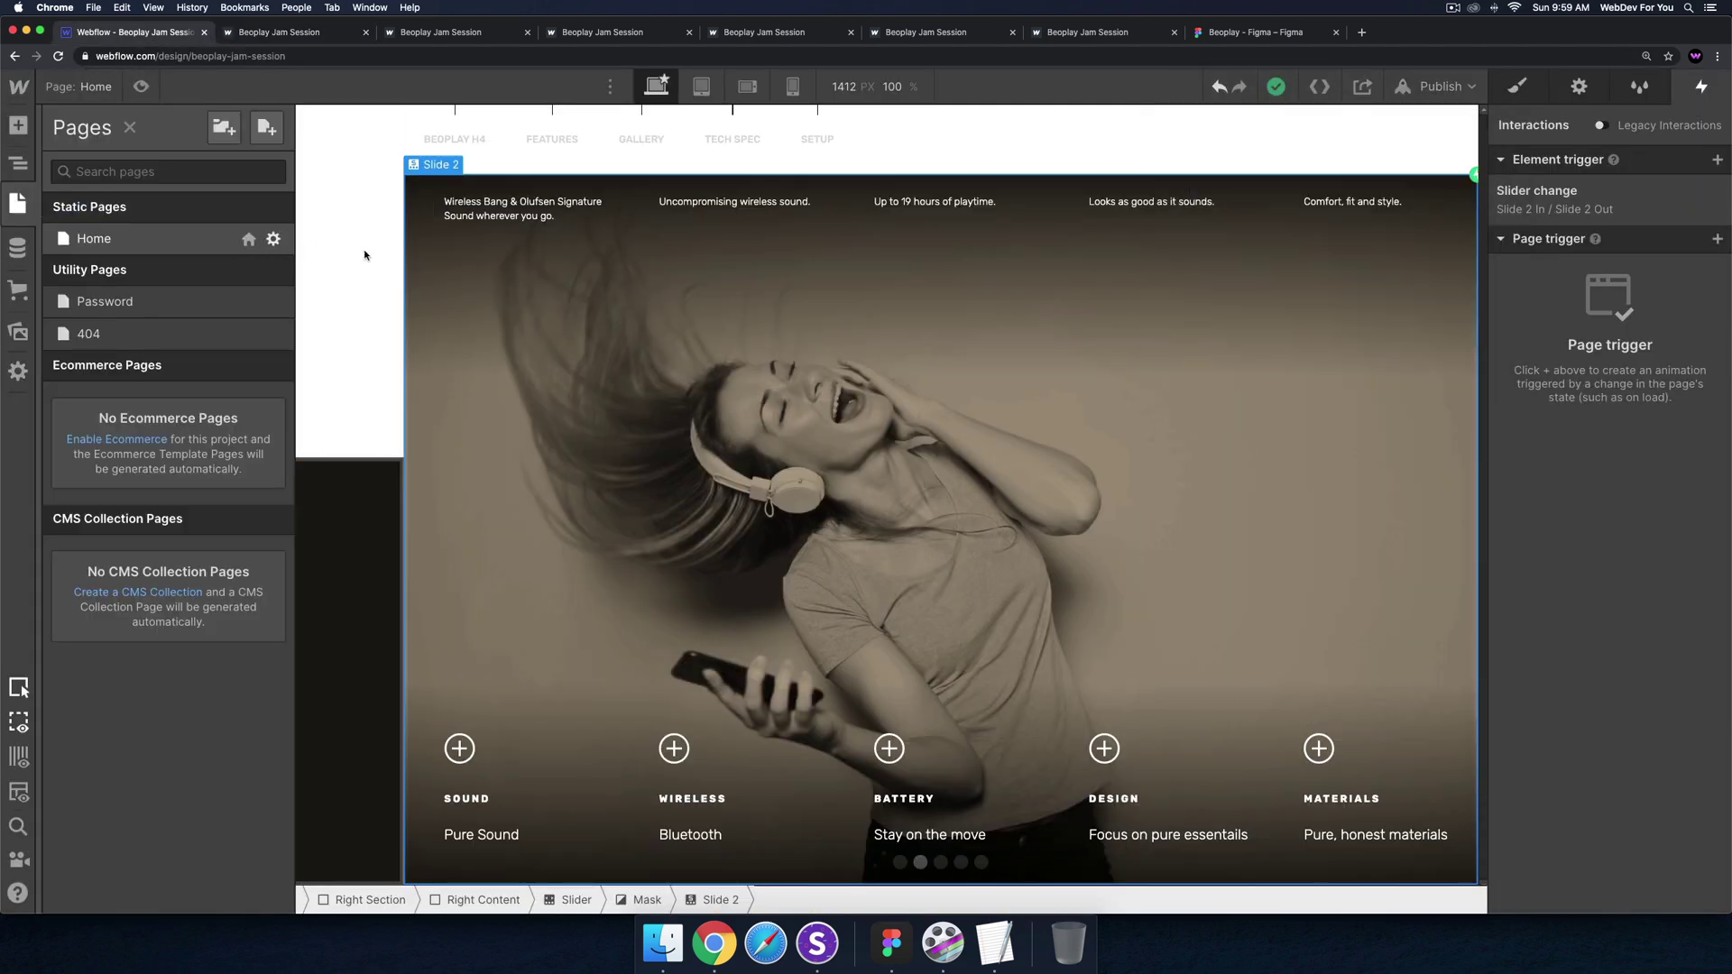
scroll(536, 649, down, 15)
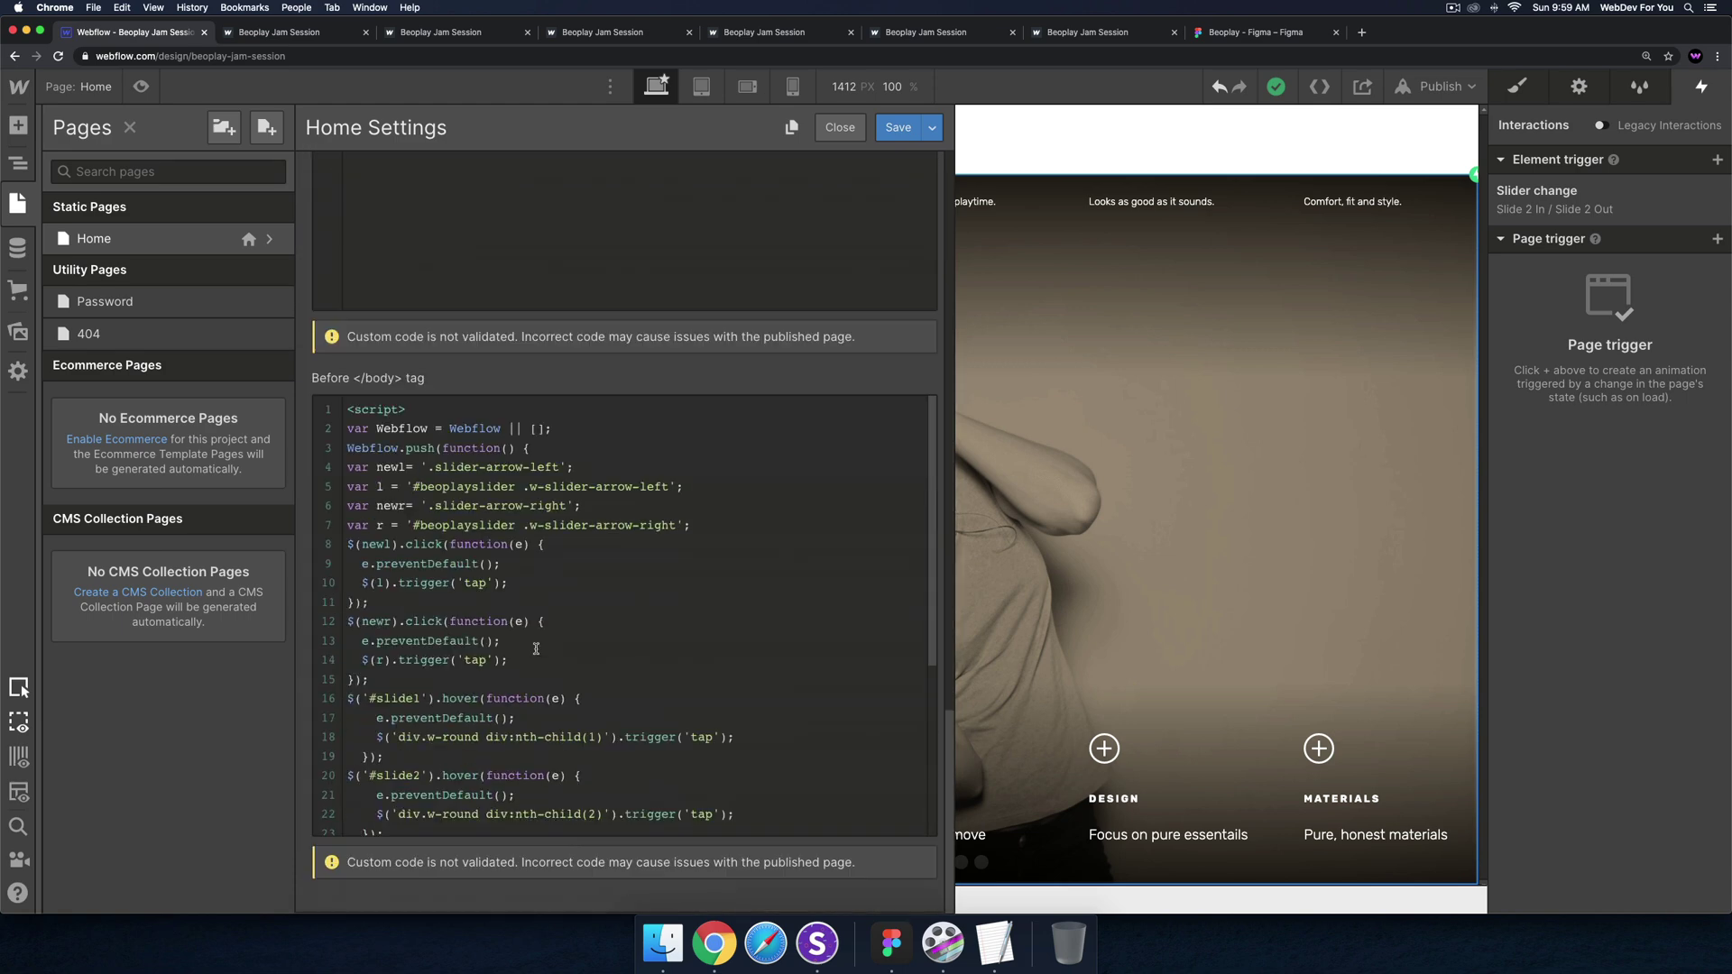
scroll(397, 640, down, 5)
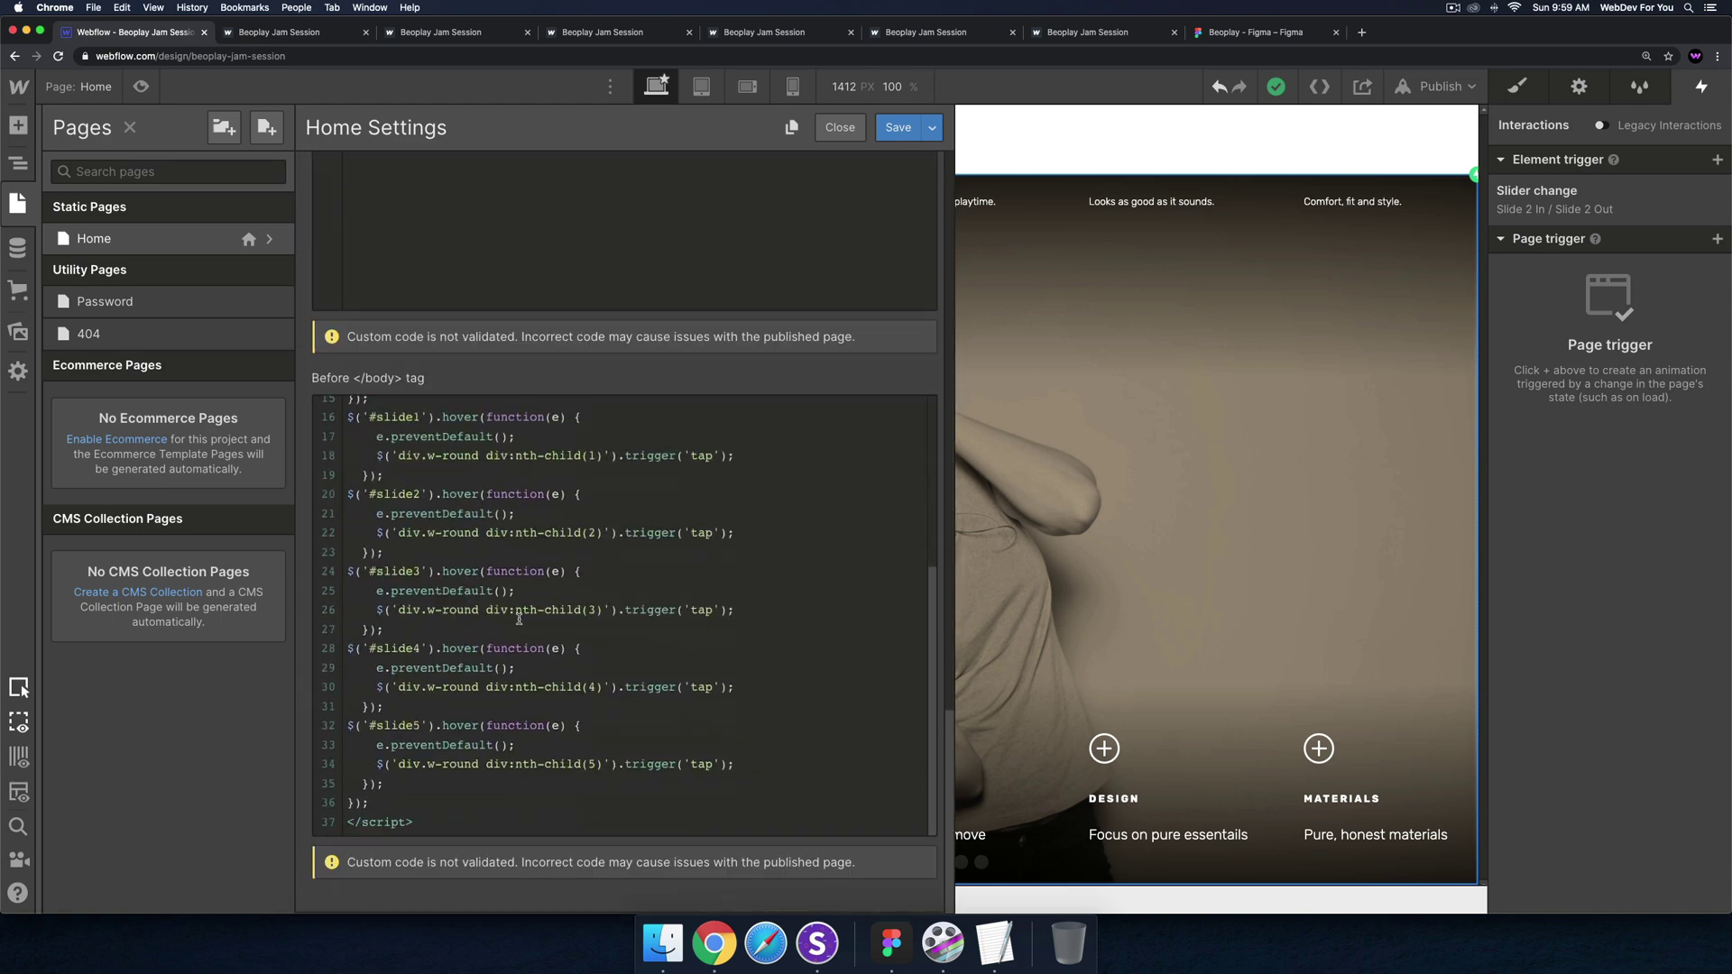
click(350, 821)
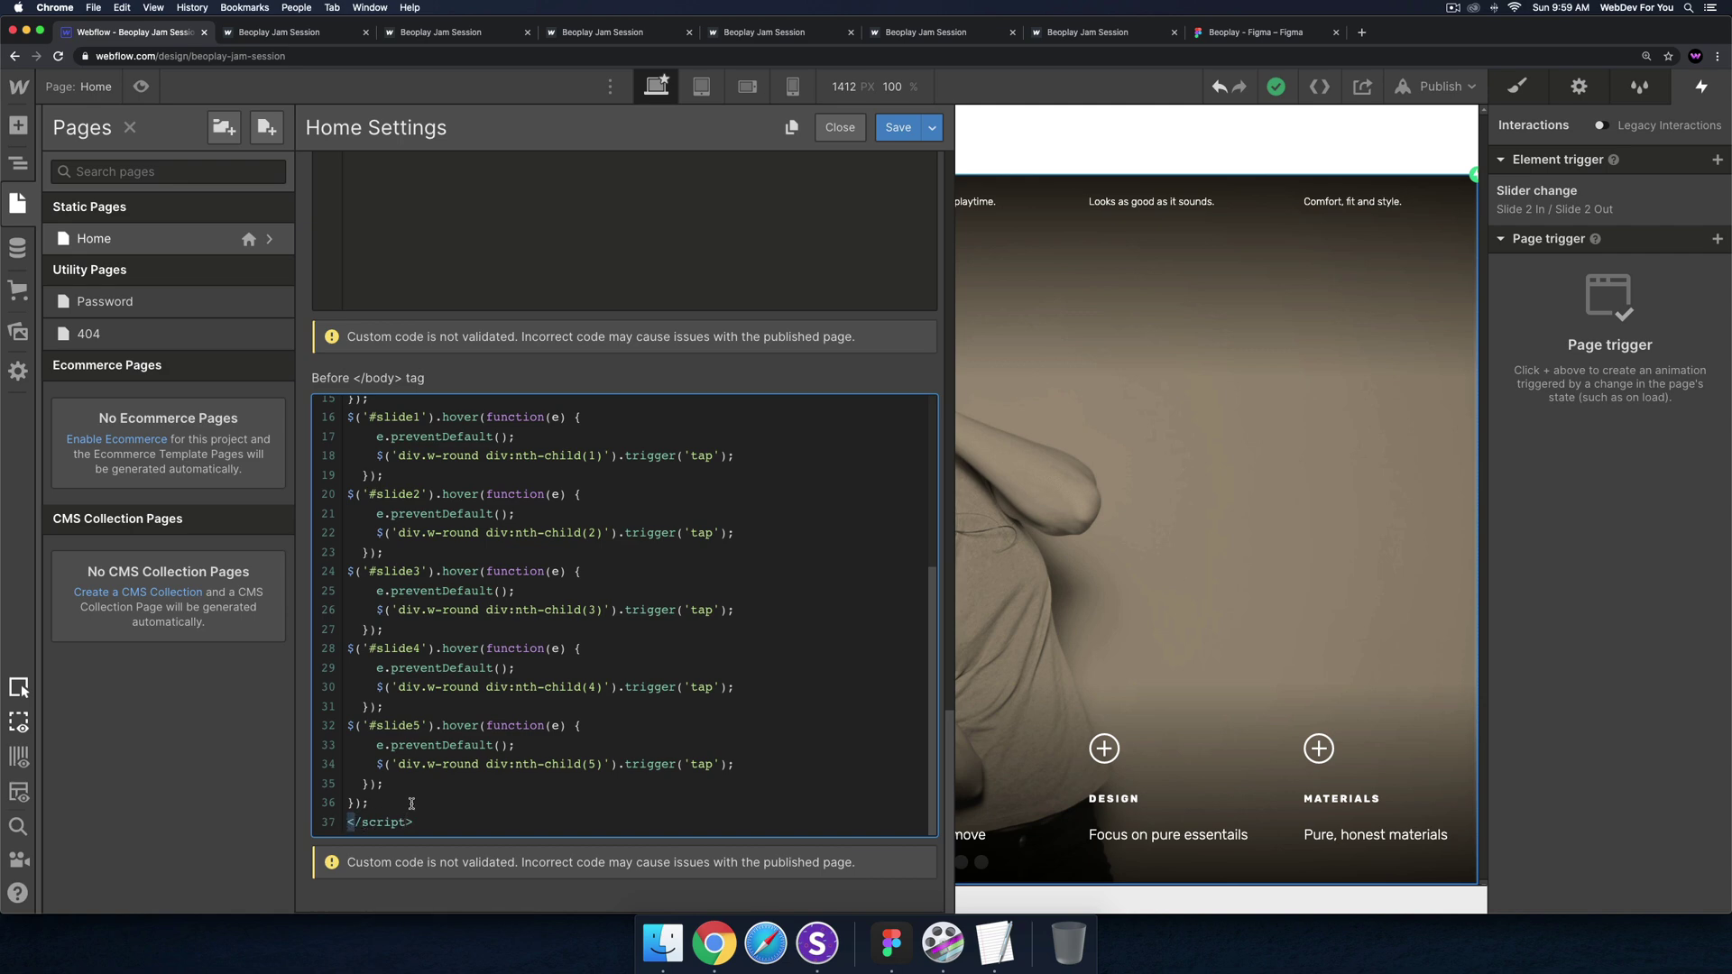
scroll(411, 804, up, 10)
scroll(441, 654, down, 5)
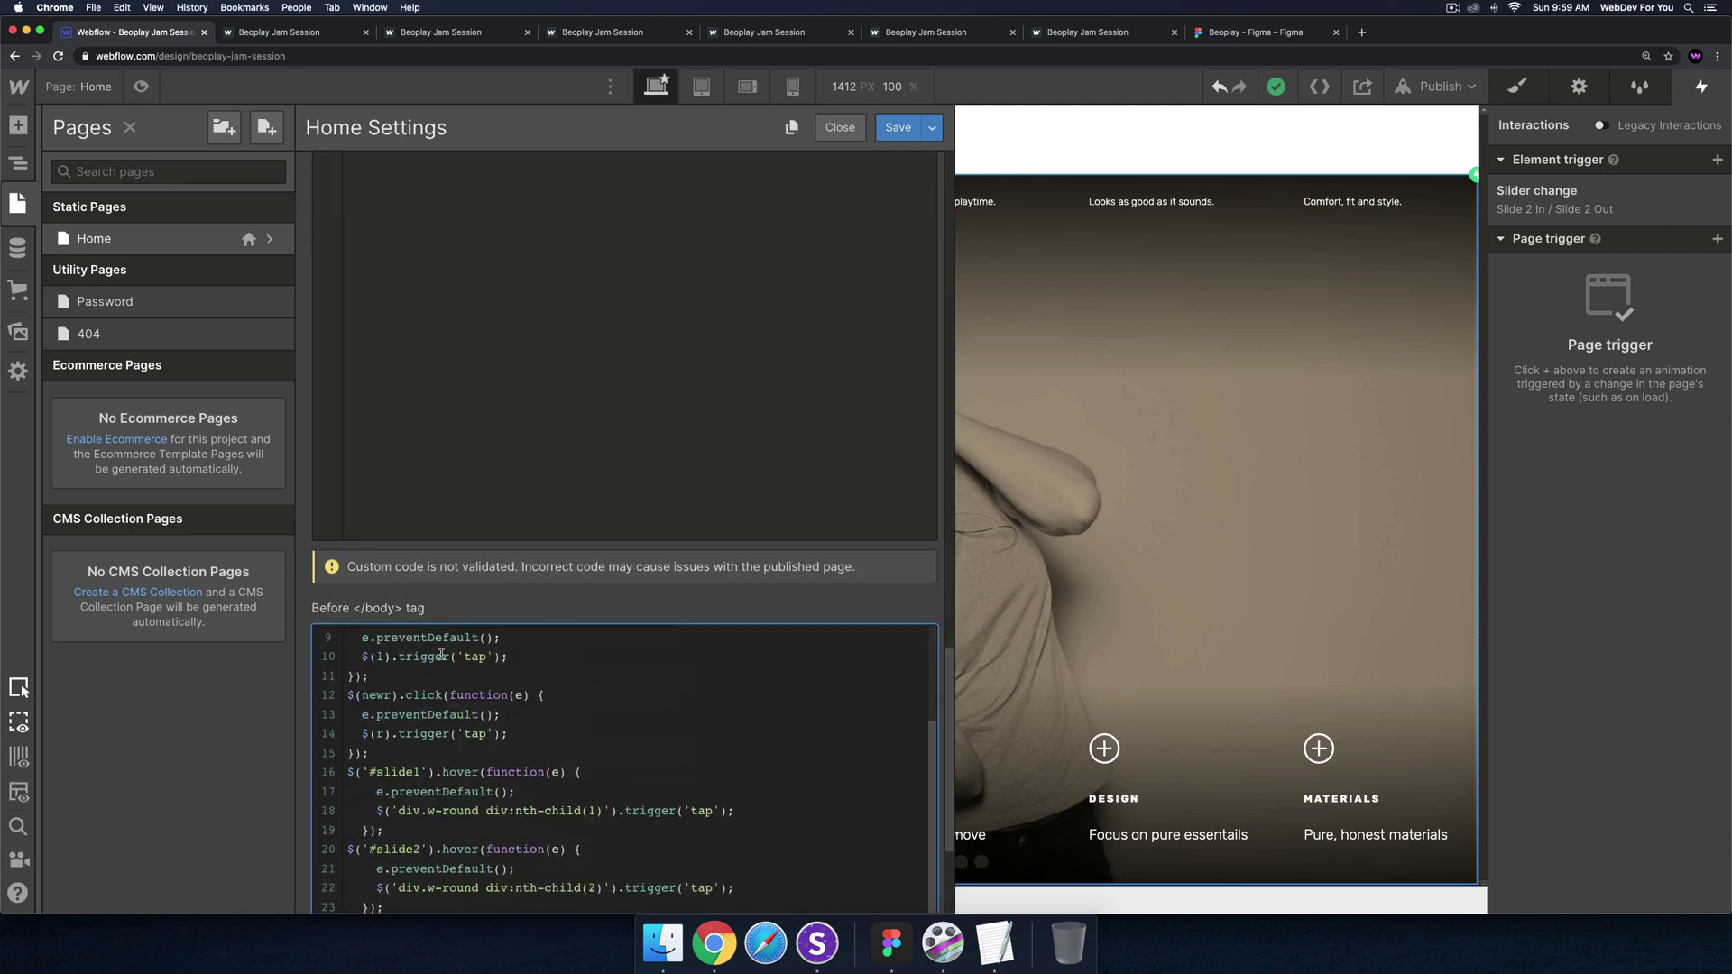
scroll(441, 654, down, 6)
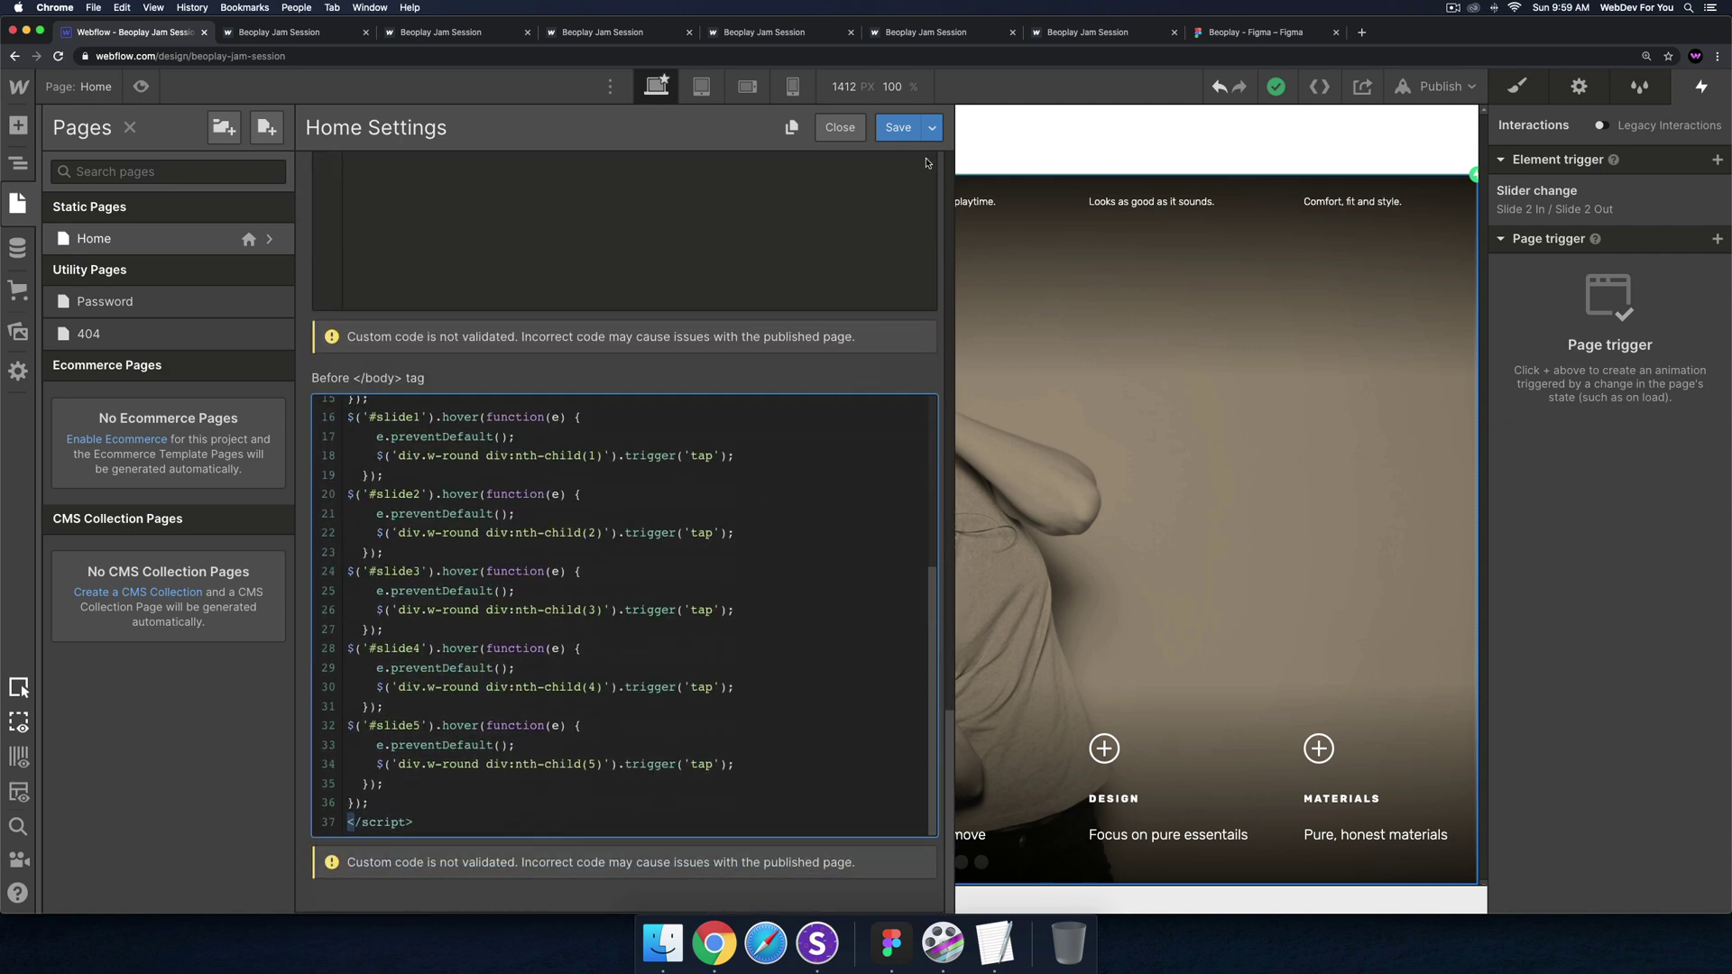
click(897, 127)
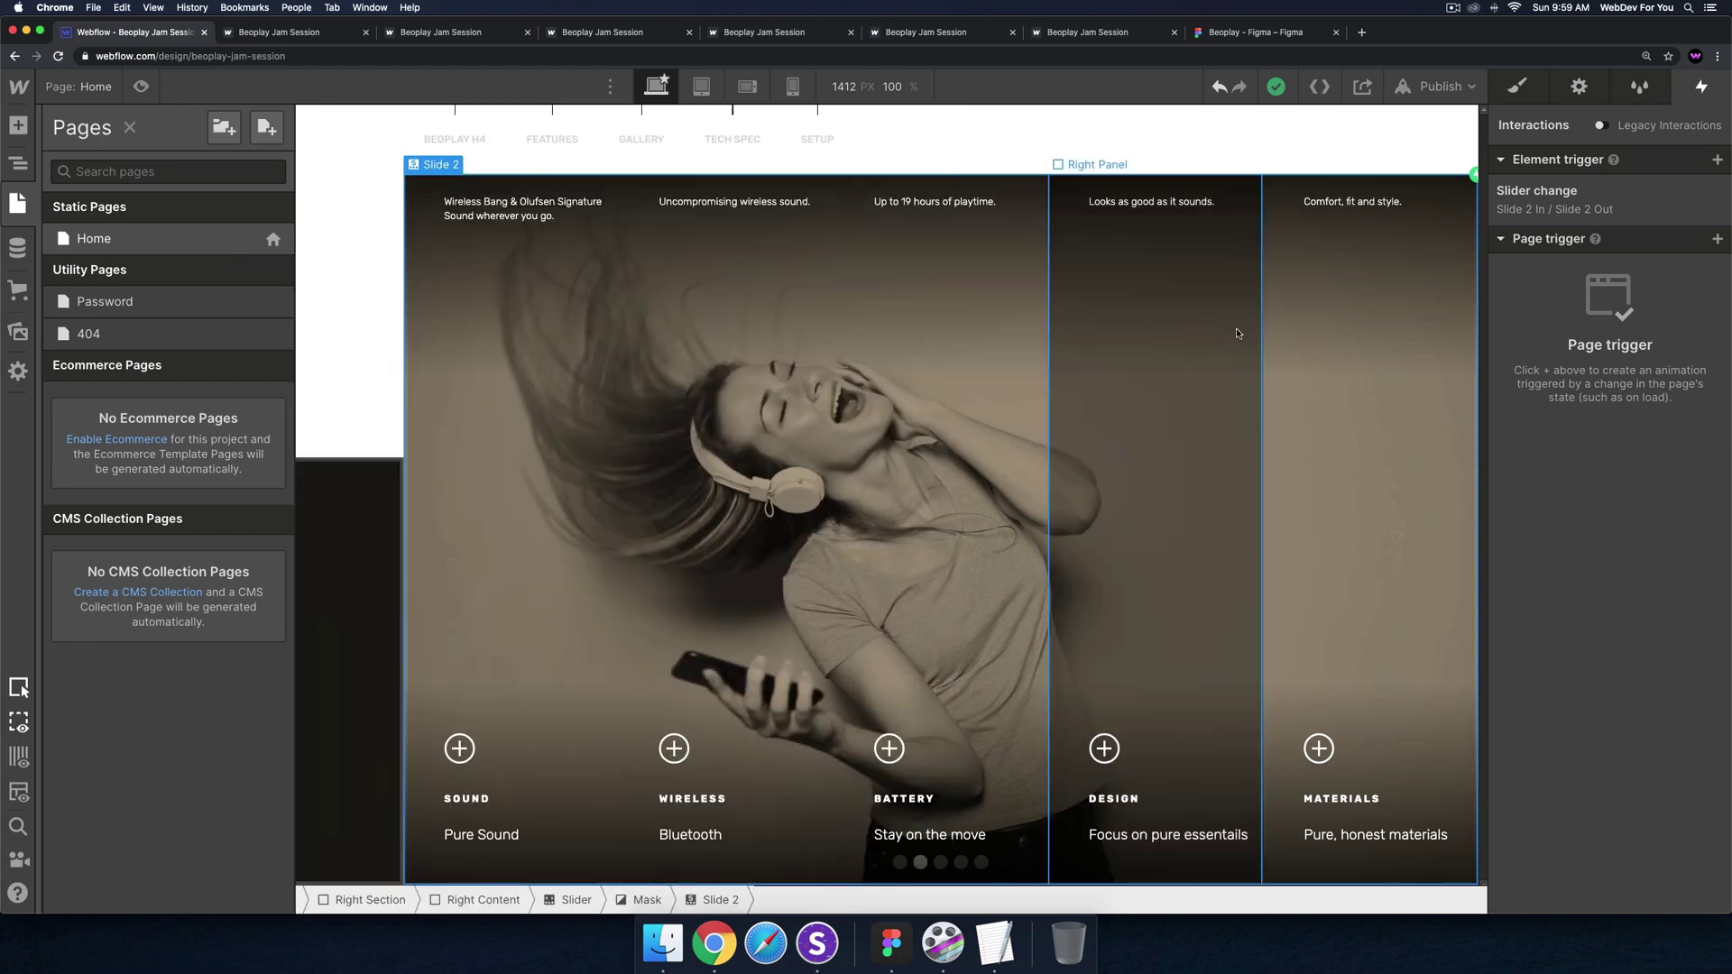
Open the WebDev For You Gumroad profile in a new browser tab and browse its templates and video tutorials
key(super+t)
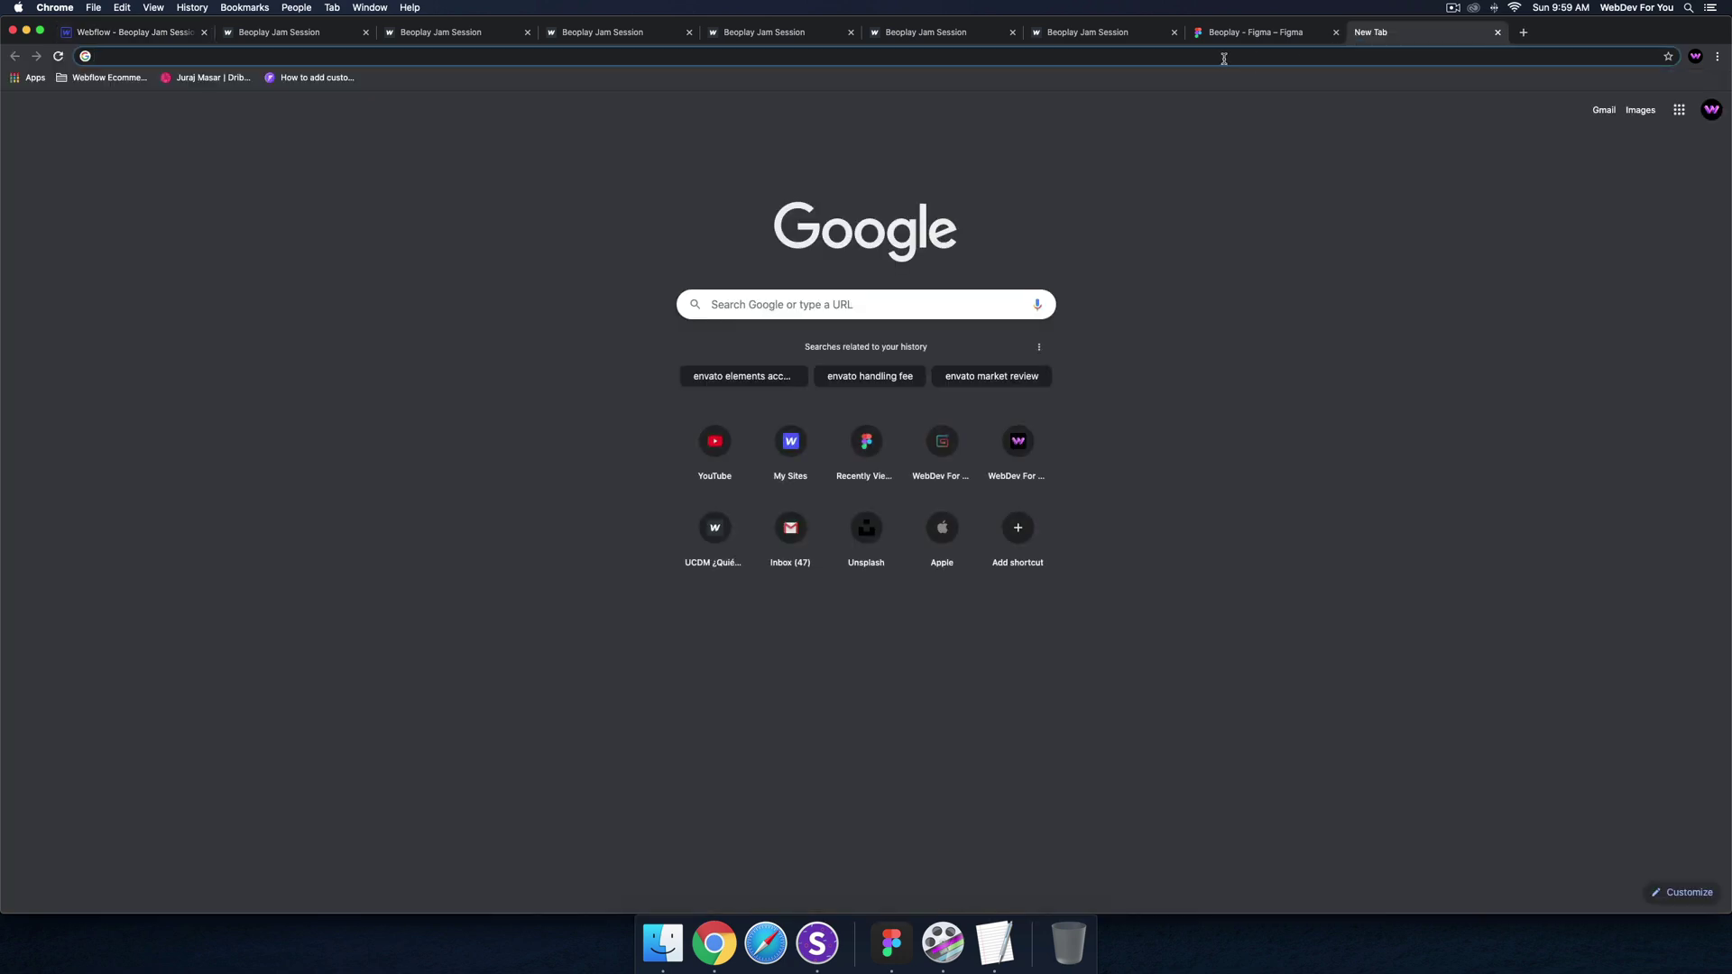
text(gum)
key(Return)
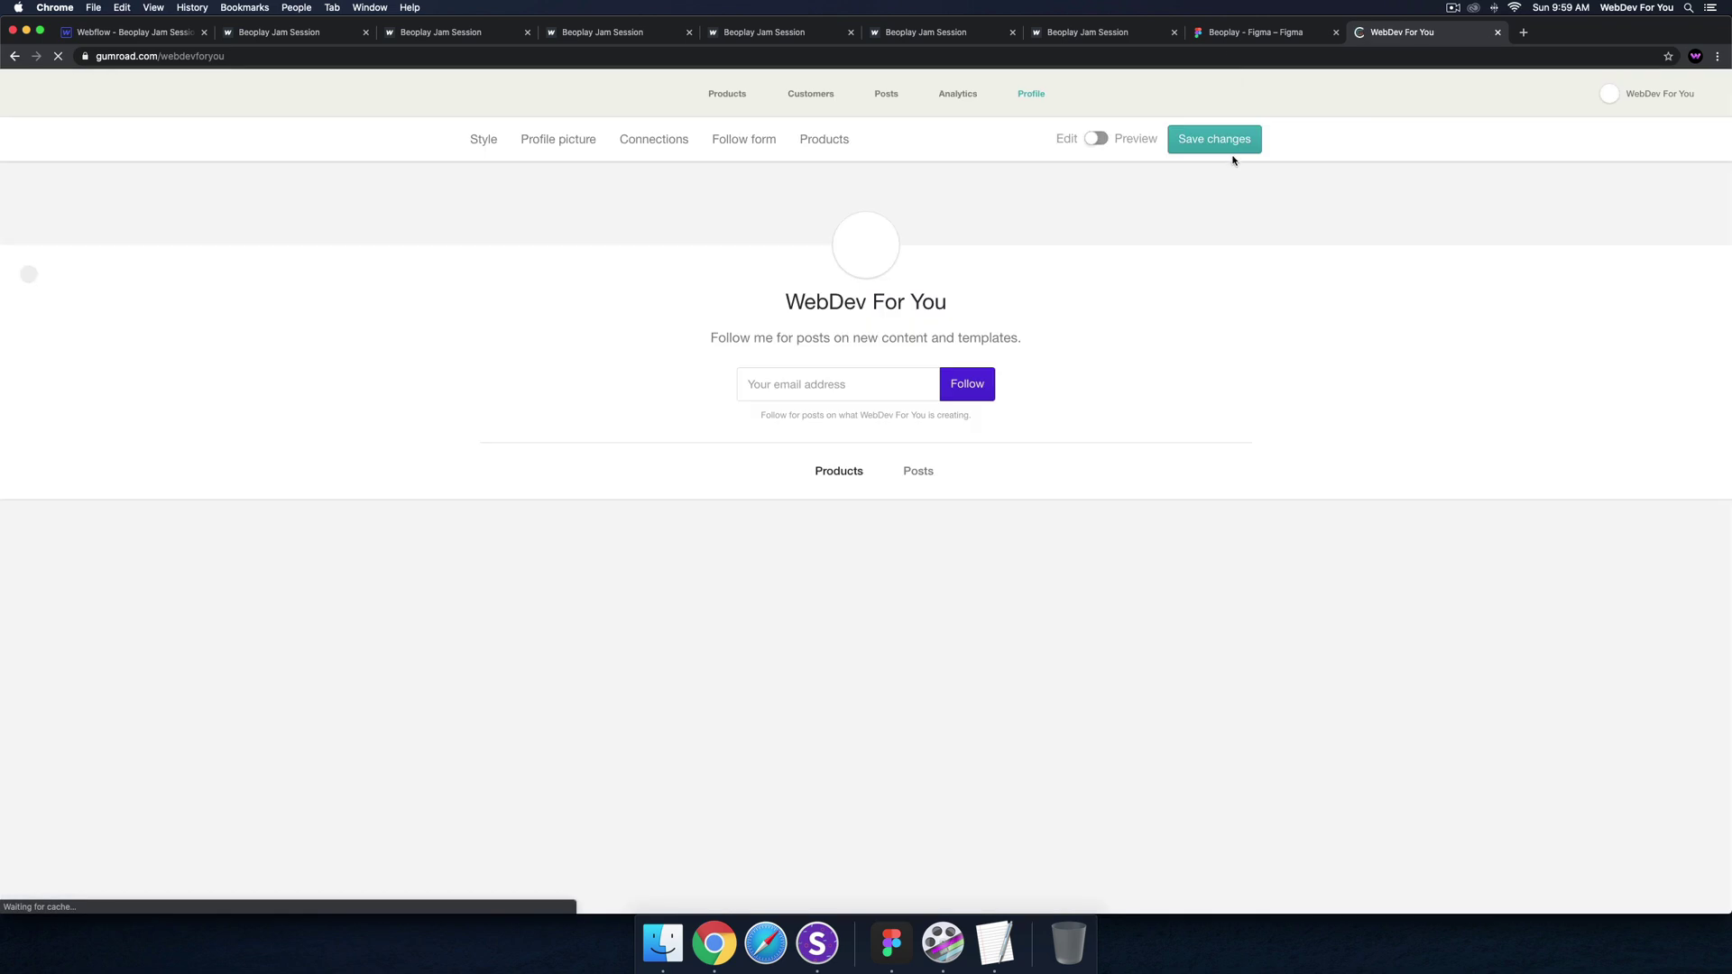
scroll(856, 331, down, 5)
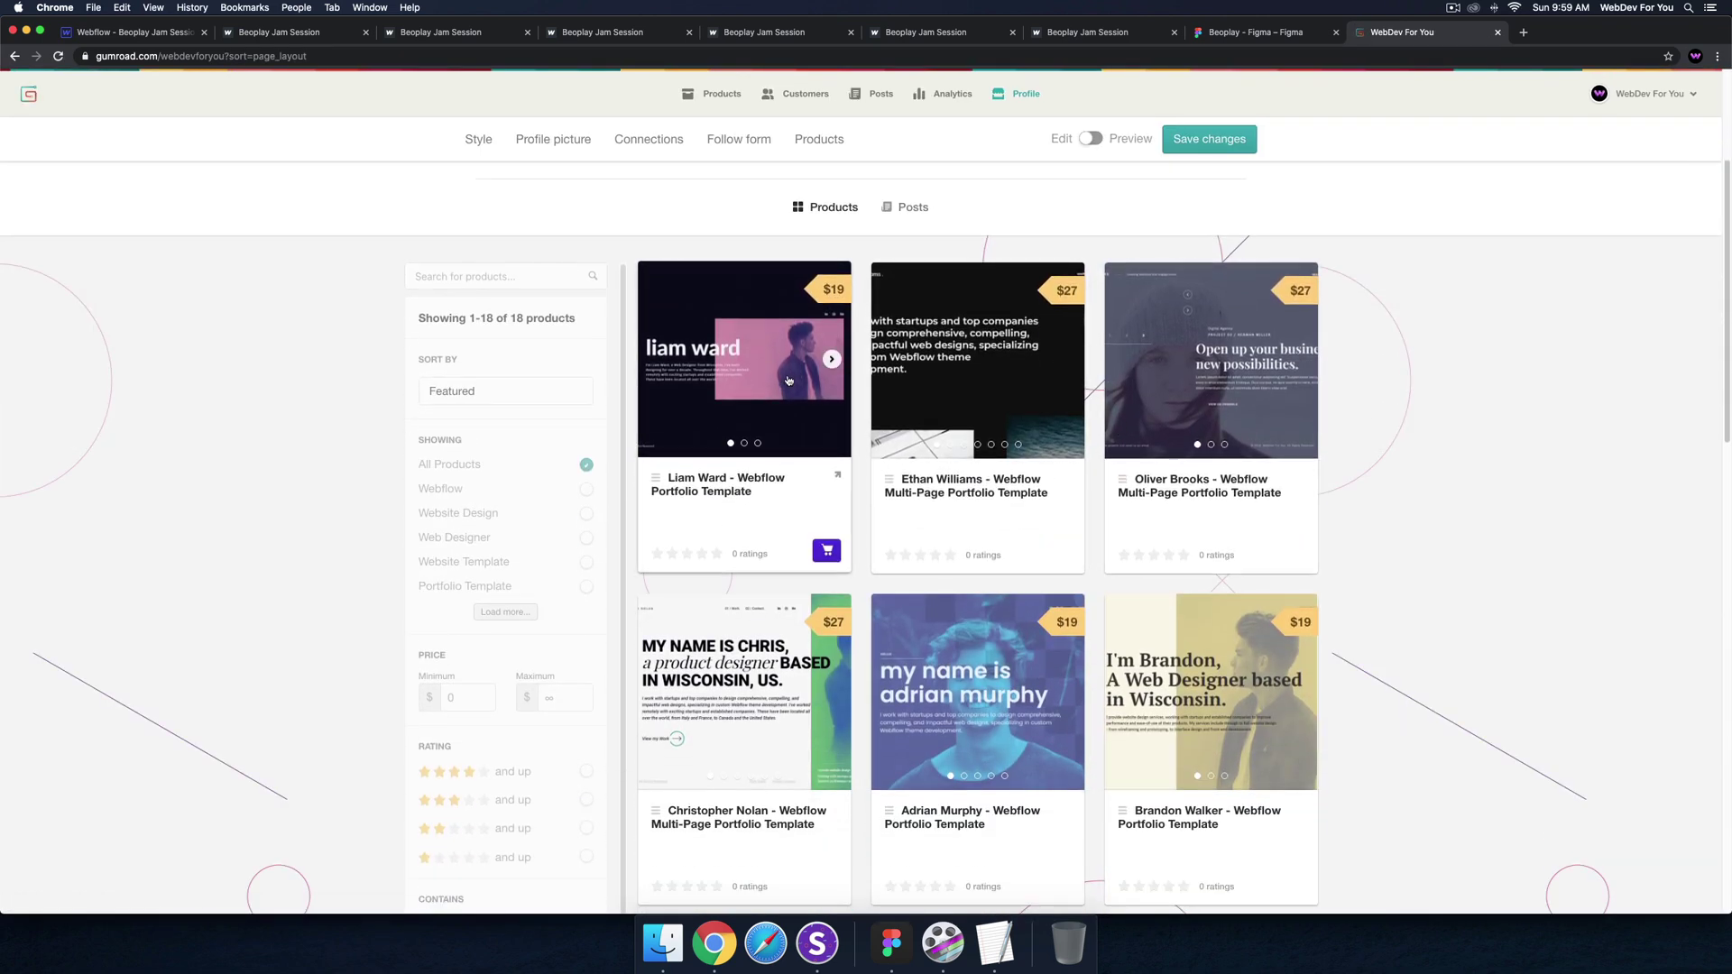
scroll(1037, 433, down, 3)
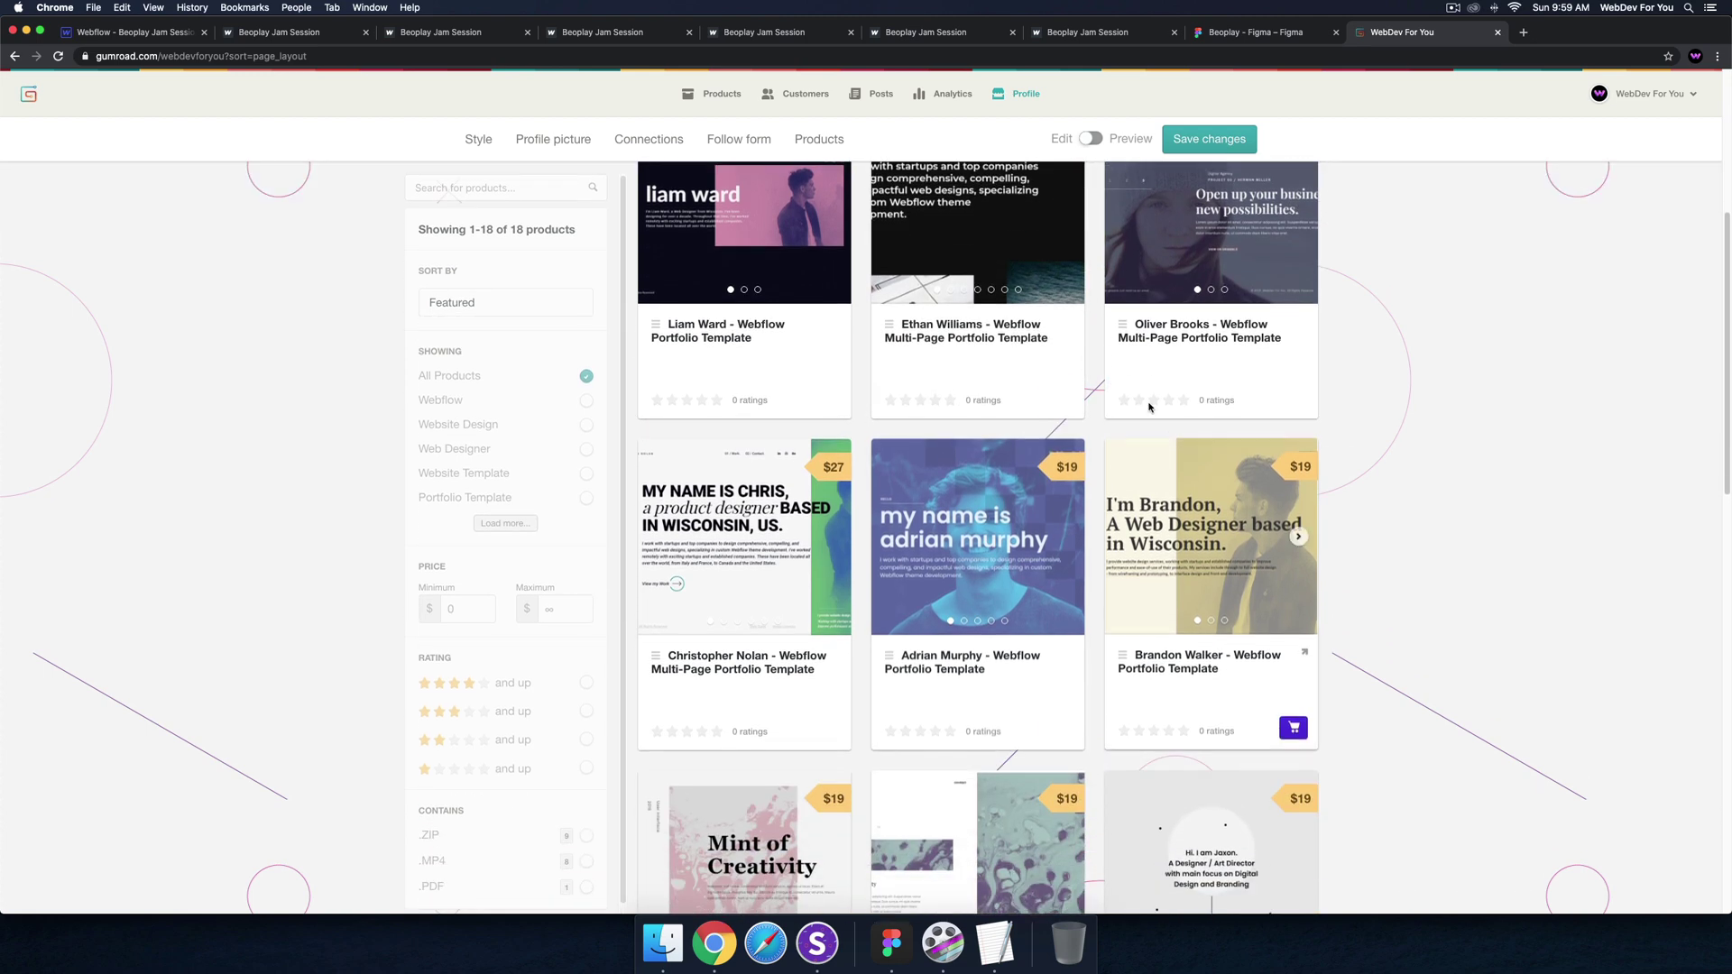
scroll(767, 631, up, 4)
scroll(730, 440, down, 2)
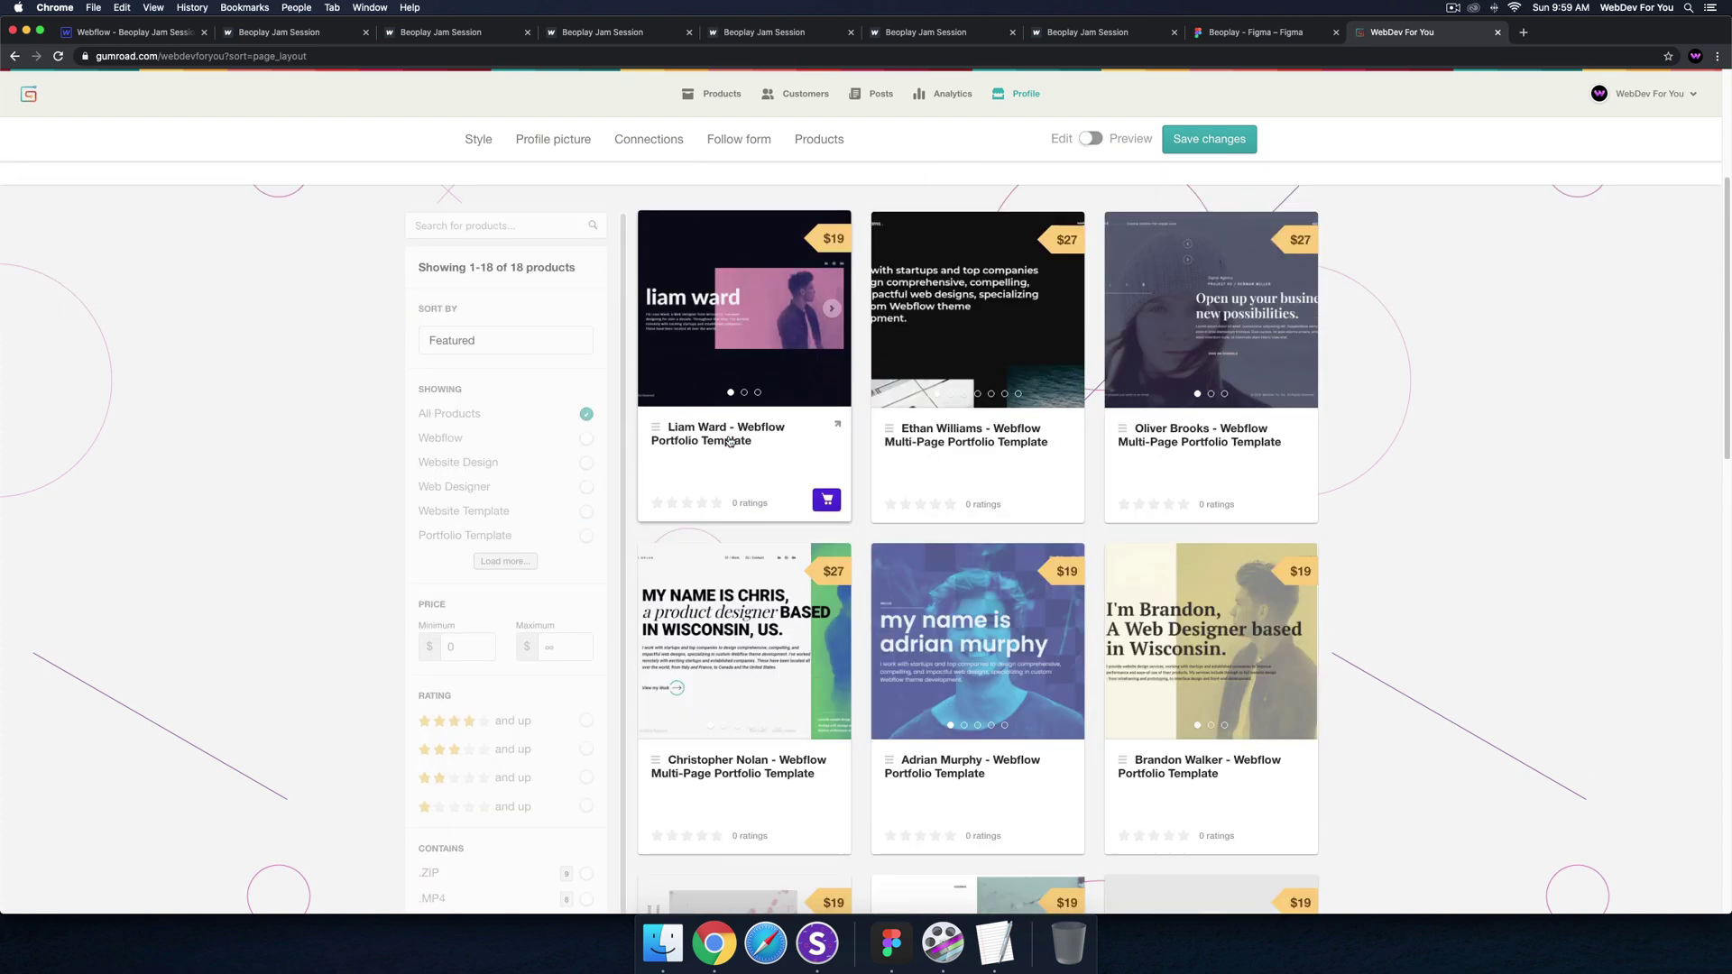
scroll(730, 440, down, 3)
scroll(757, 379, up, 5)
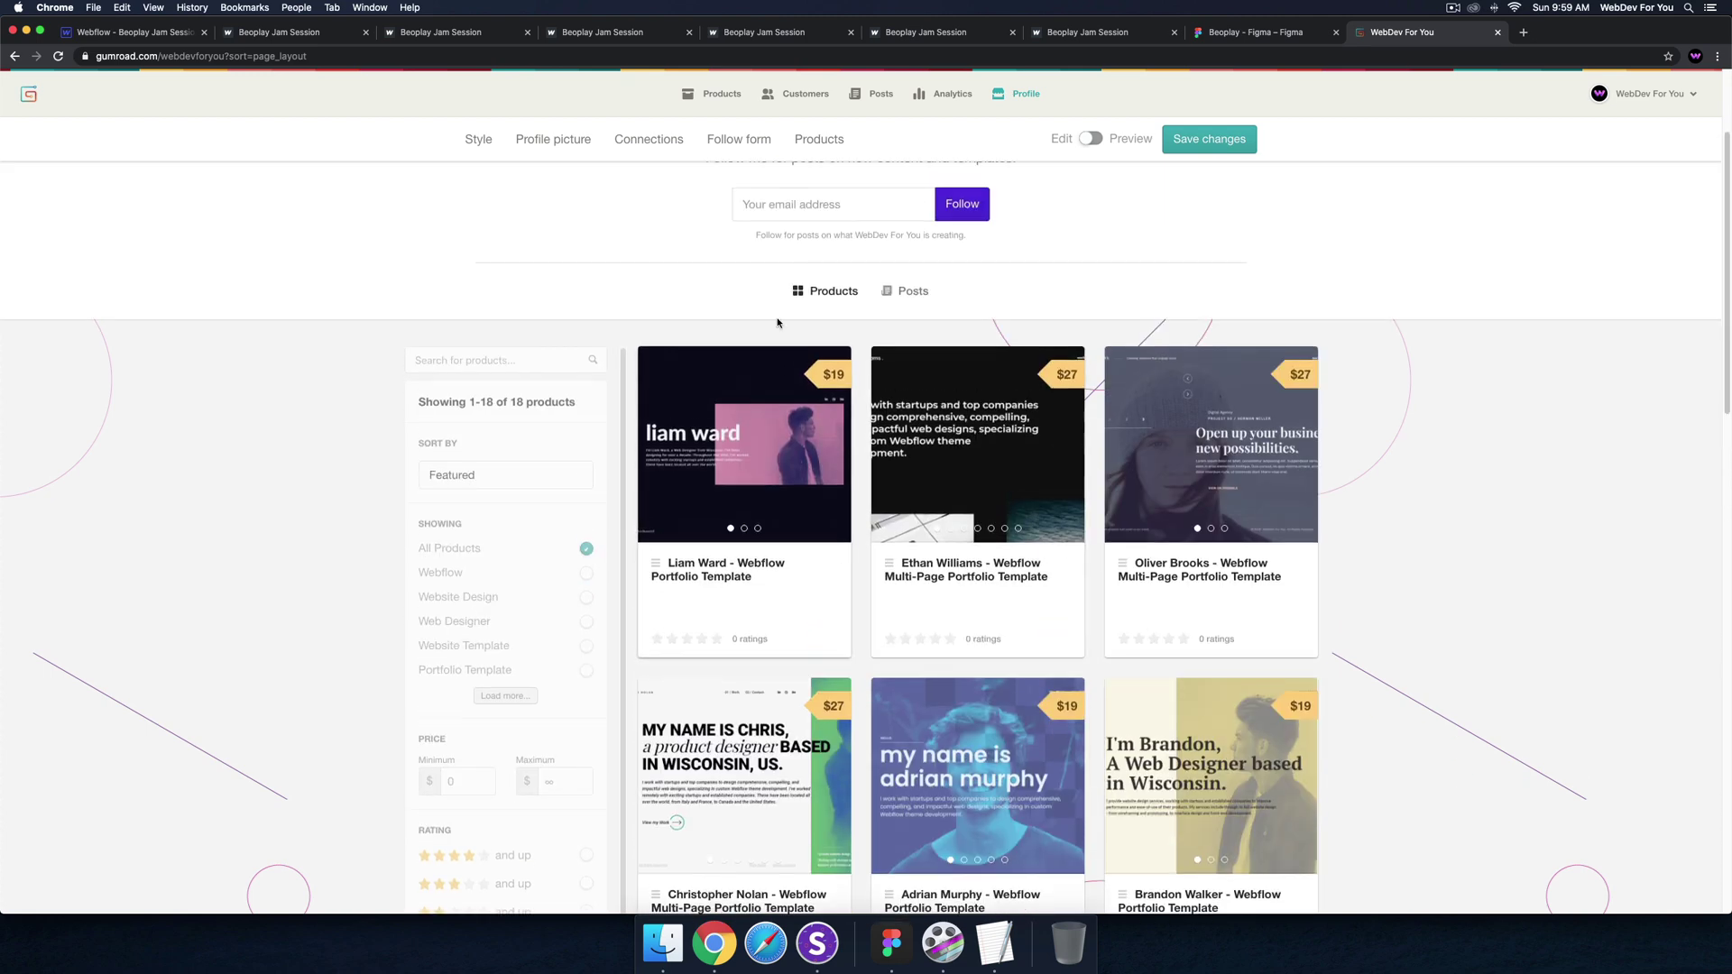
scroll(777, 324, up, 2)
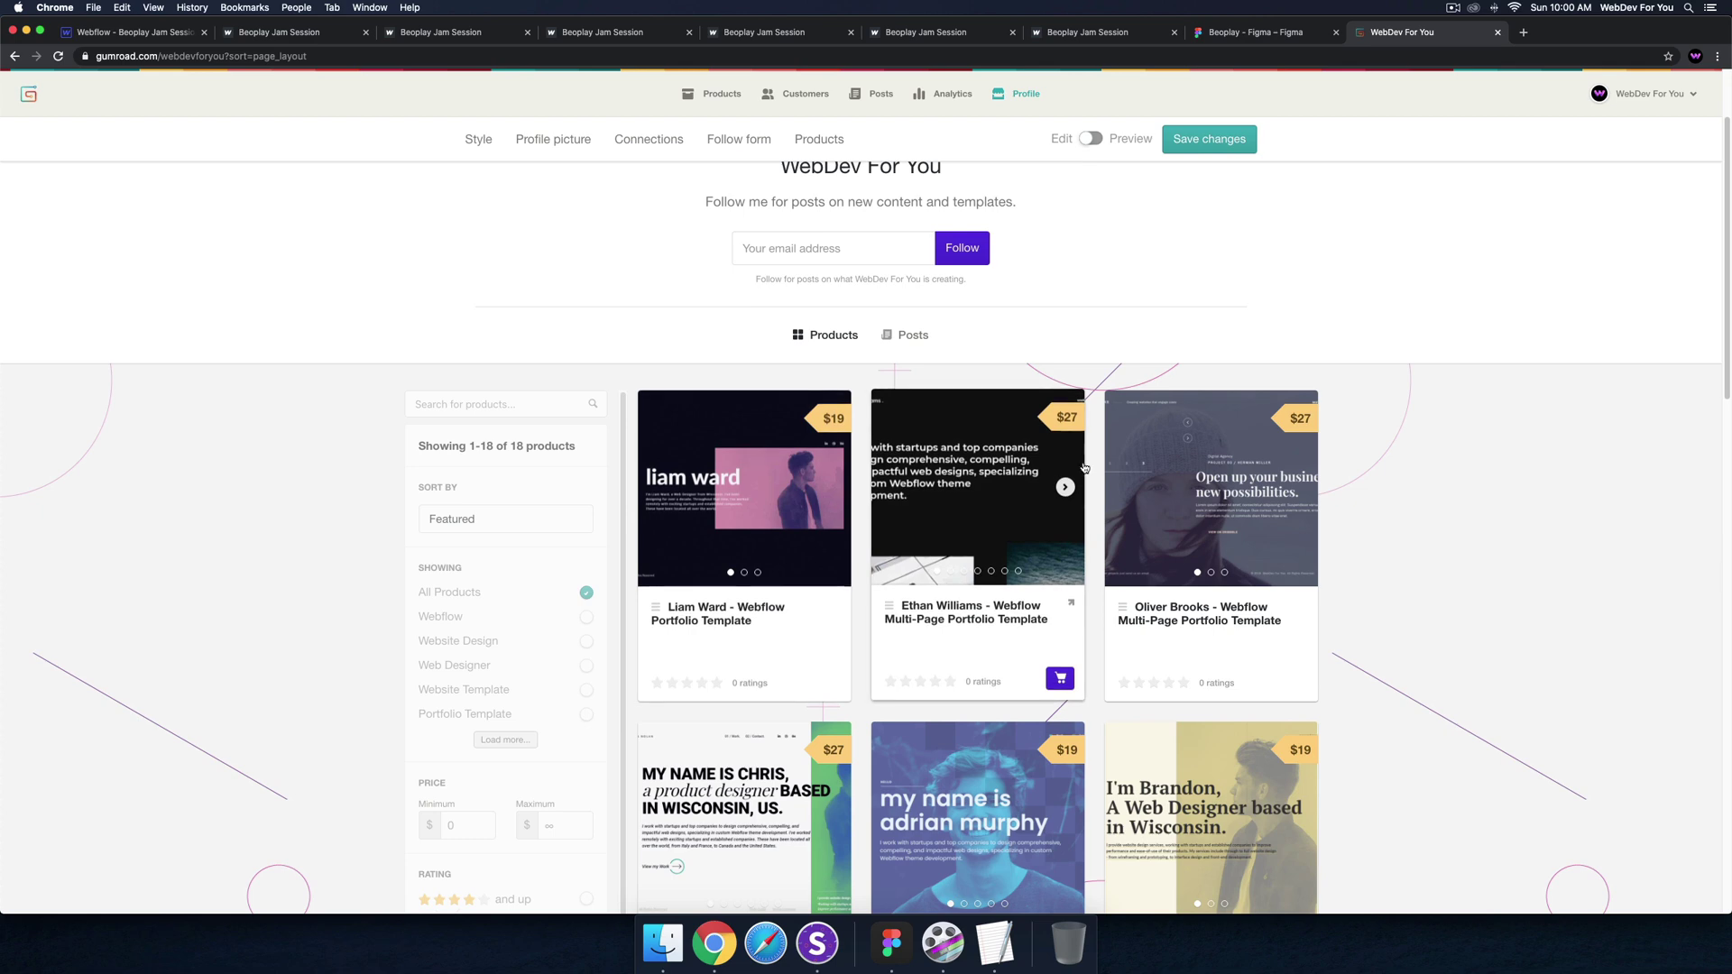
scroll(1038, 505, down, 5)
scroll(1186, 535, down, 5)
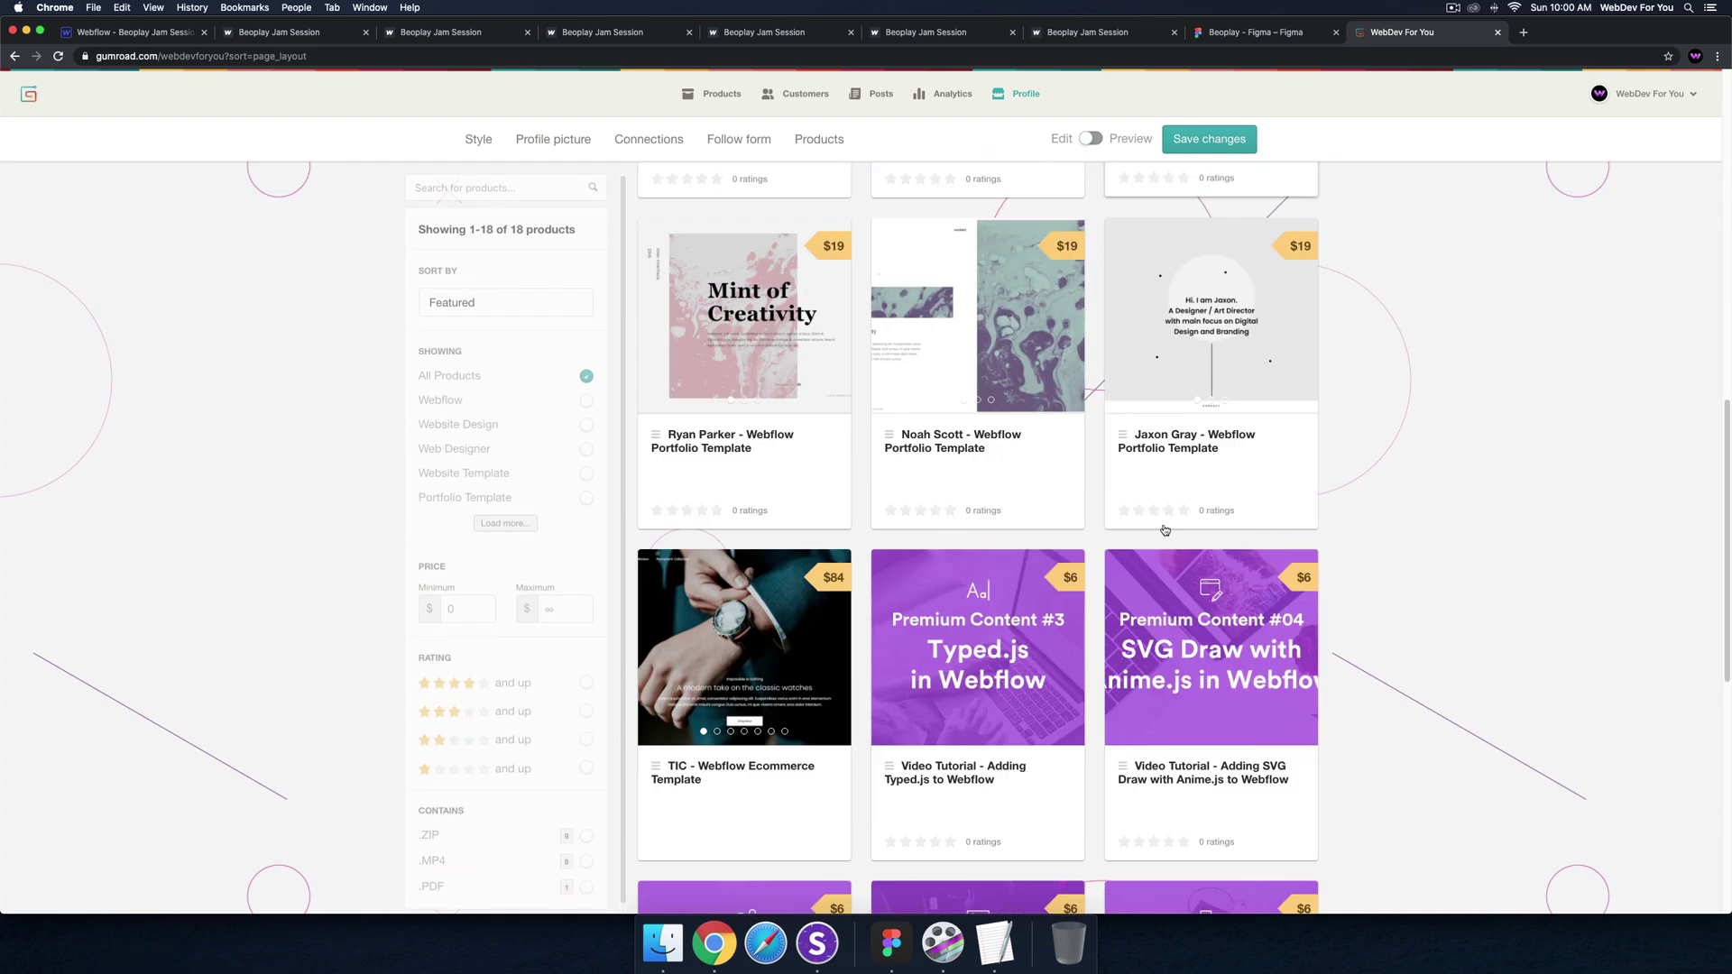
scroll(977, 483, up, 8)
scroll(559, 271, up, 3)
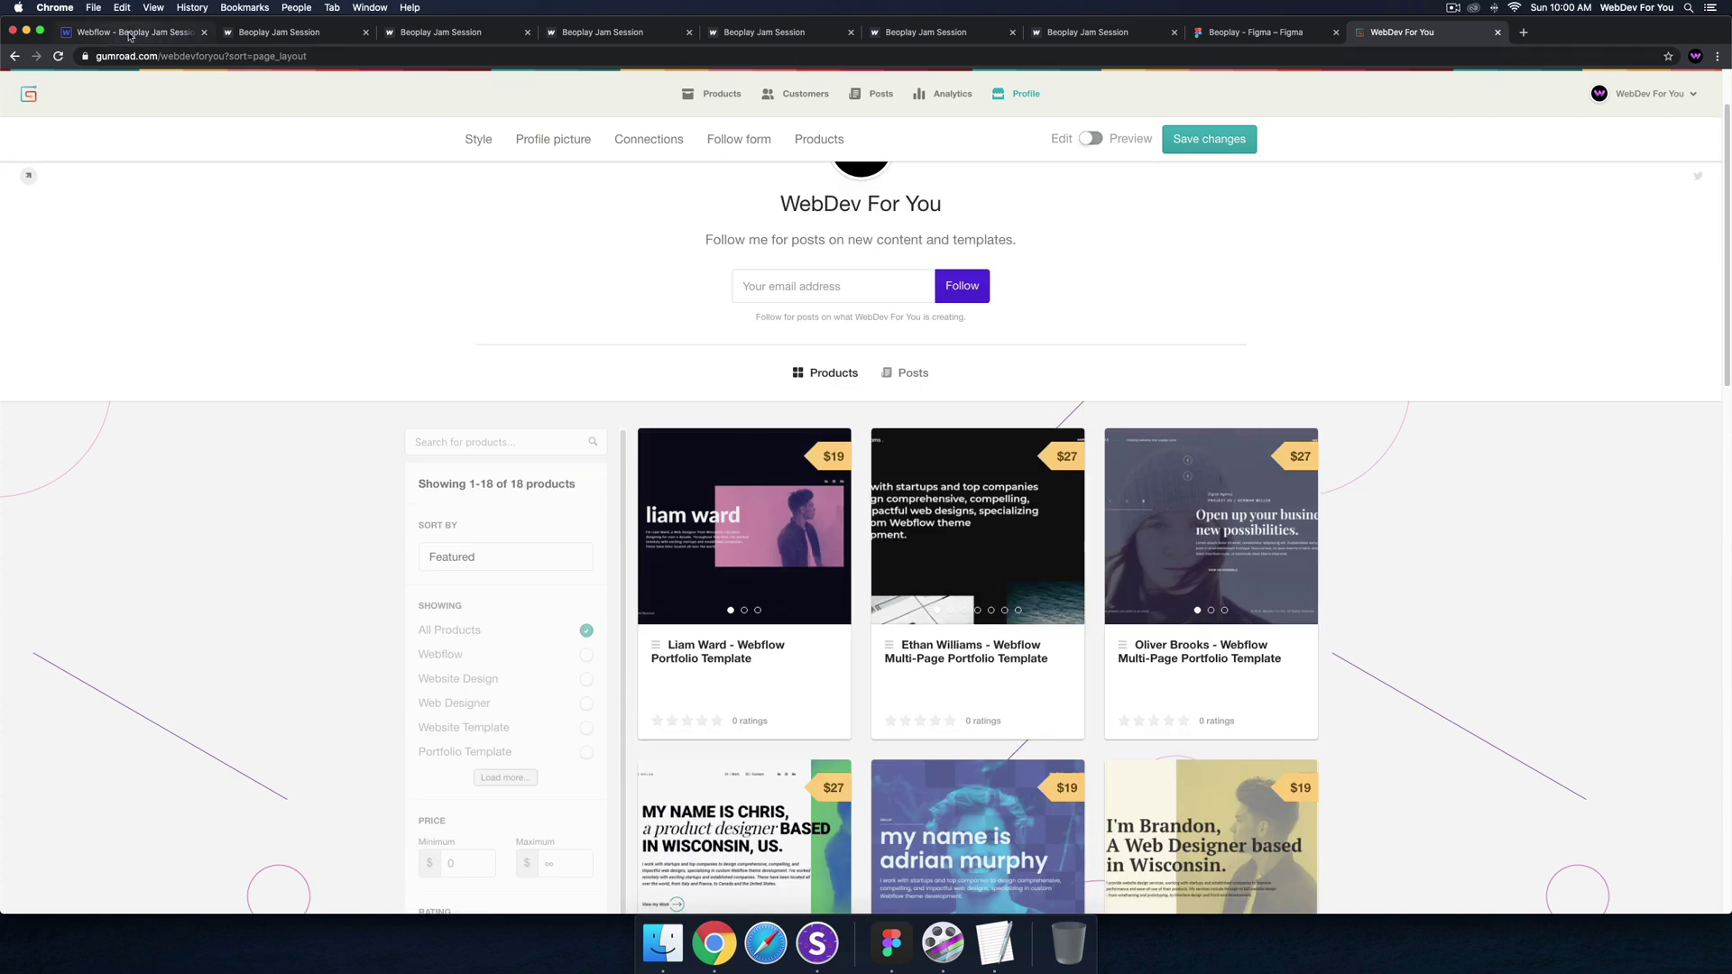
Switch back to the Webflow project and on to the published Beoplay page to view the slider
click(129, 32)
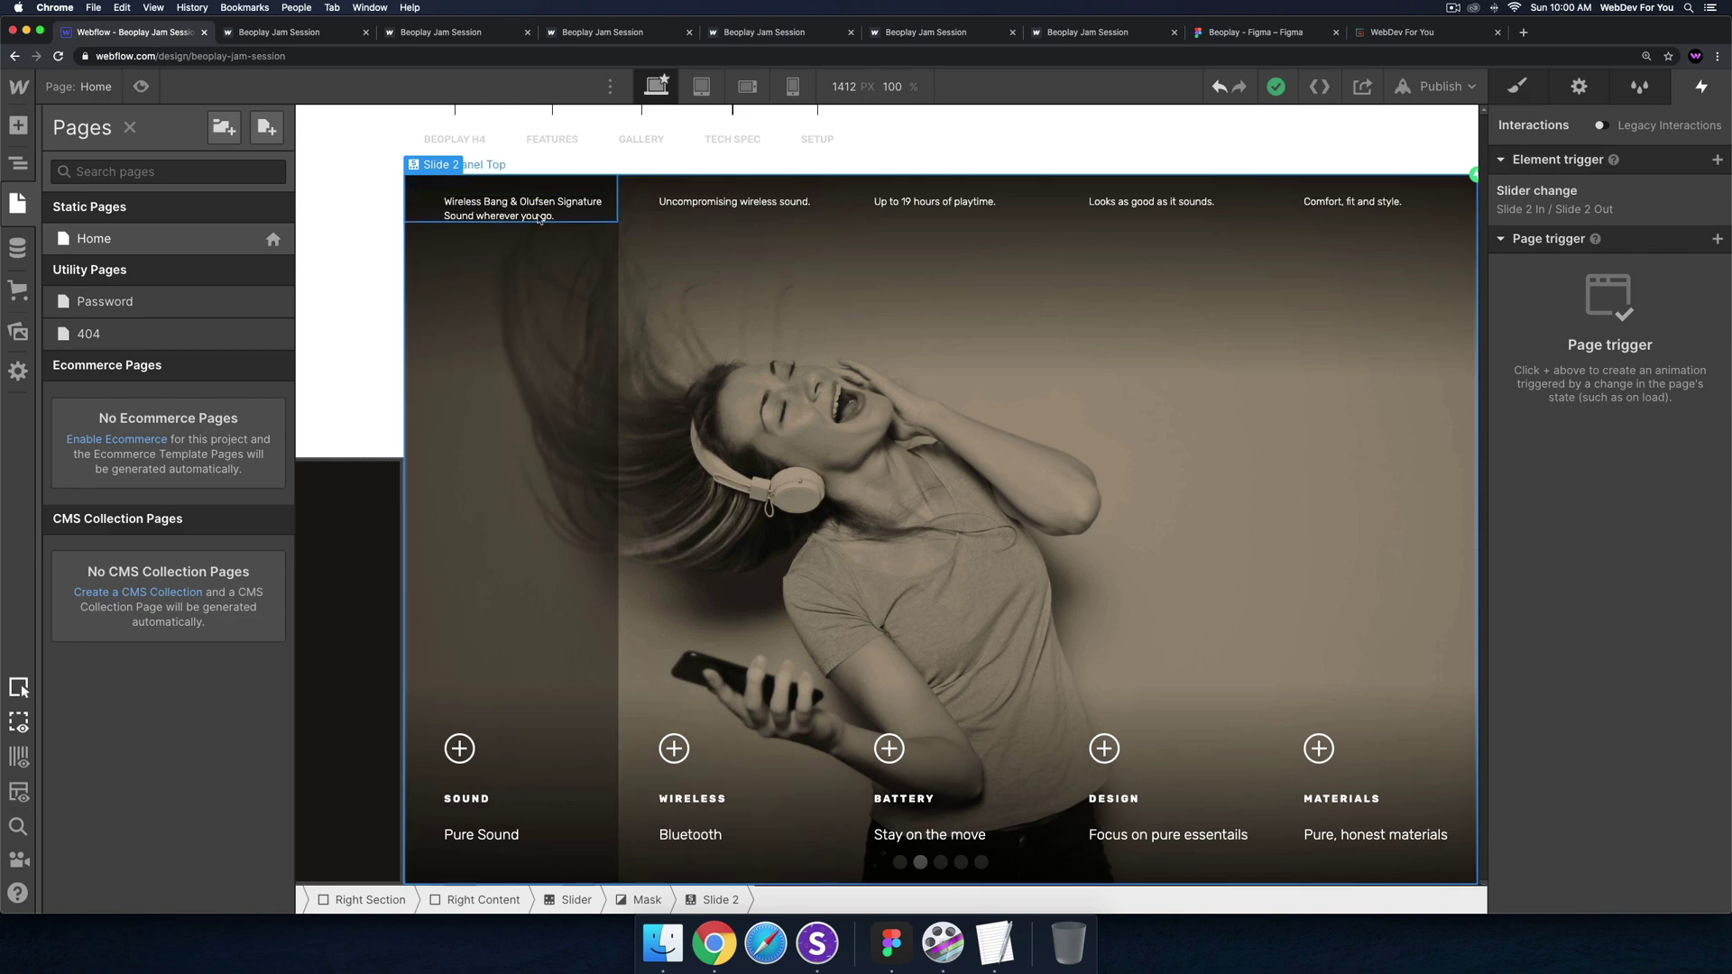
click(299, 34)
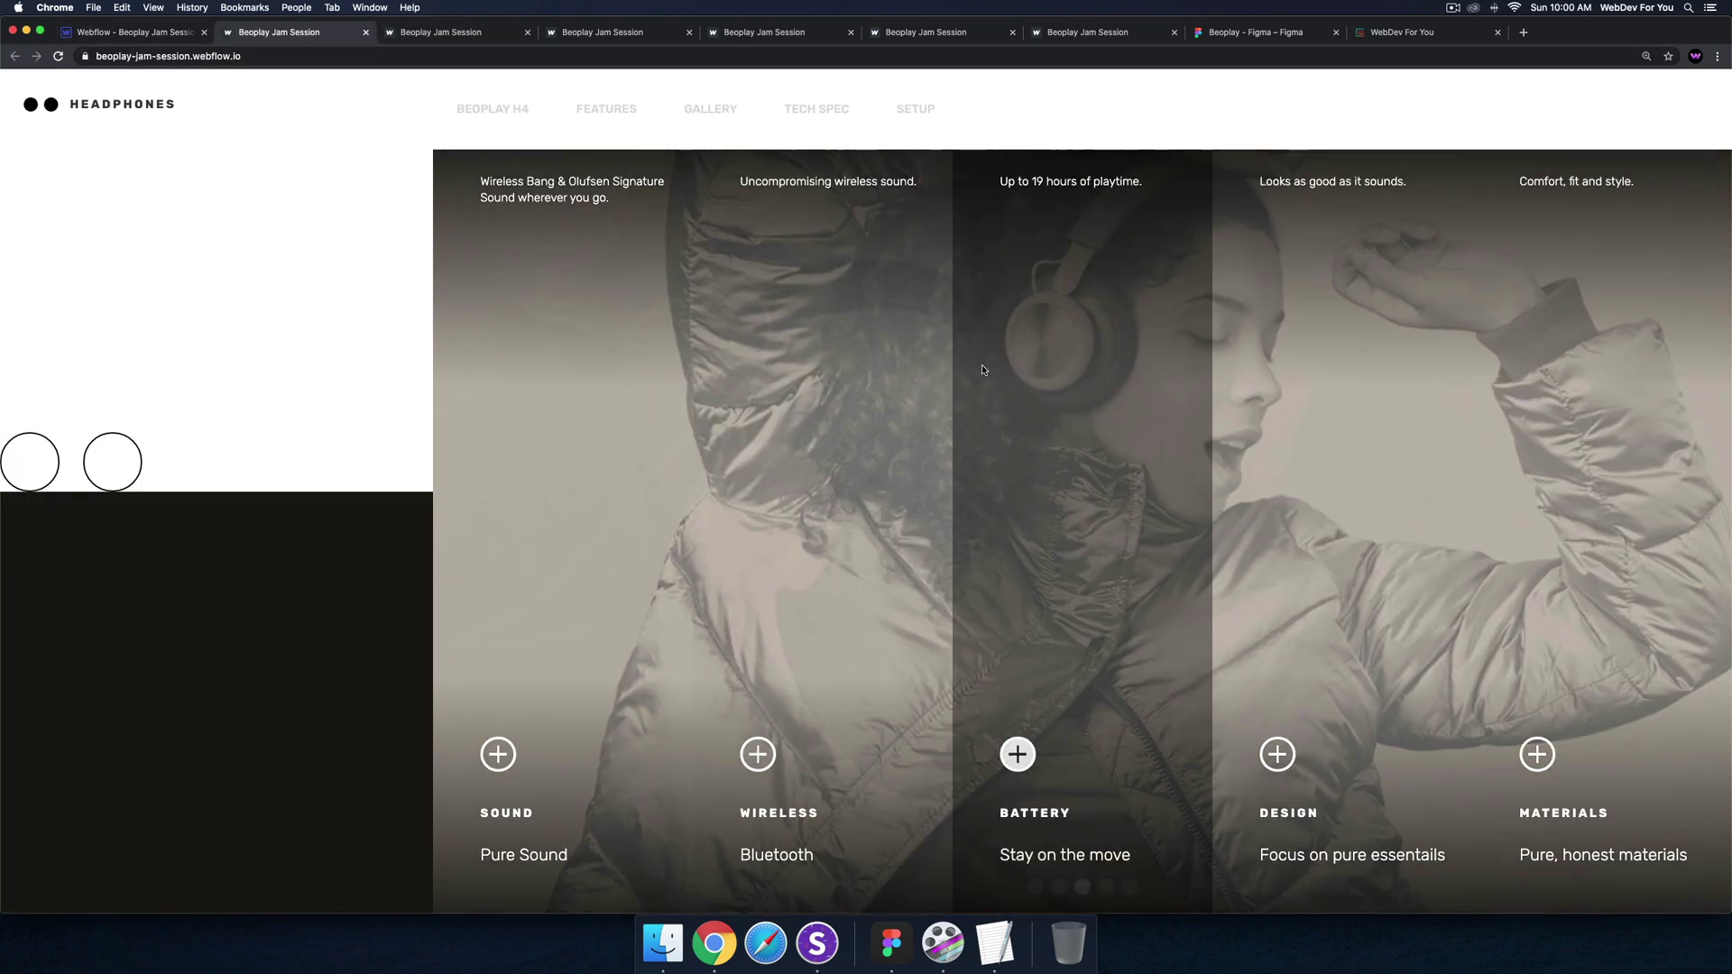